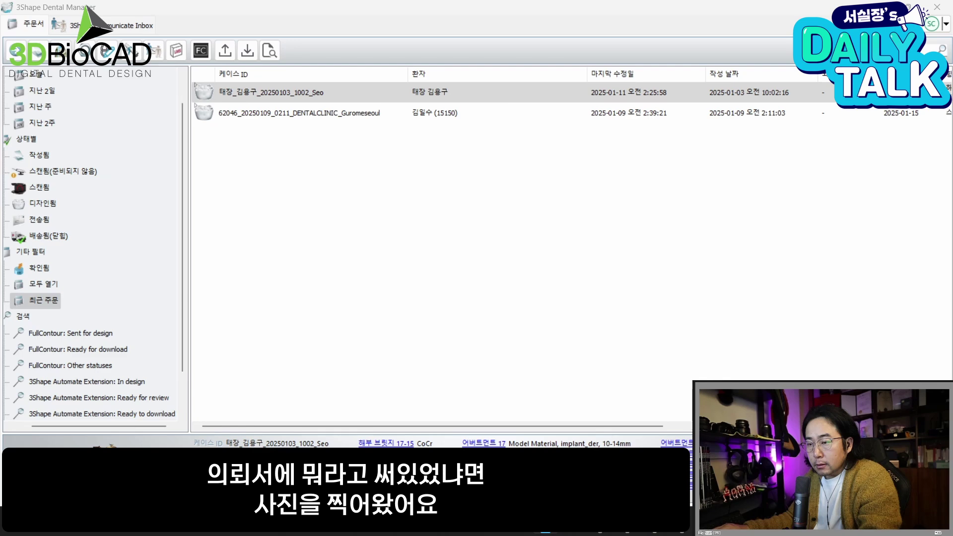
Bring the photographed lab note onto this screen and start the Spot Mouse pointer highlighter with its window minimized
{"action": "left_click_drag", "start_coordinate": [952, 149], "coordinate": [434, 49]}
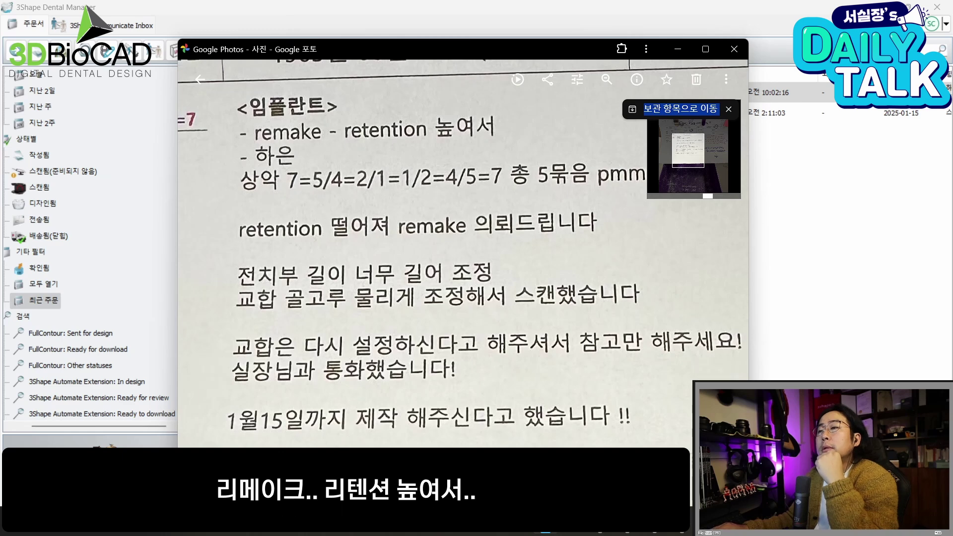
{"action": "key", "text": "super"}
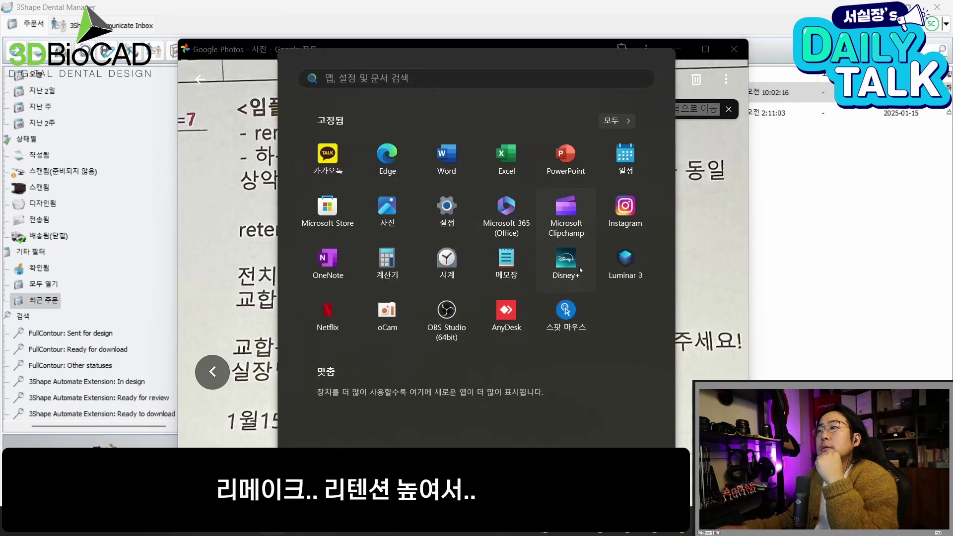
{"action": "key", "text": "Escape"}
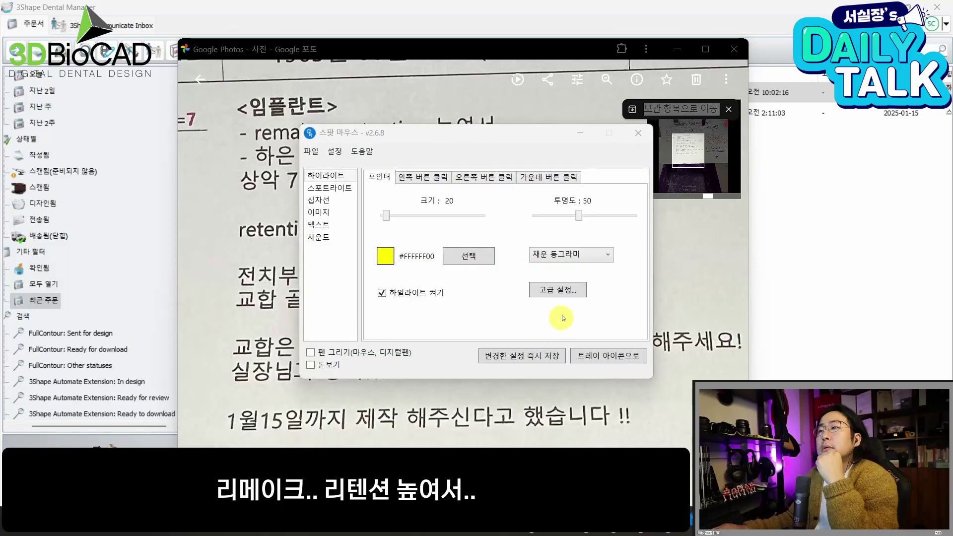
{"action": "left_click", "coordinate": [580, 135]}
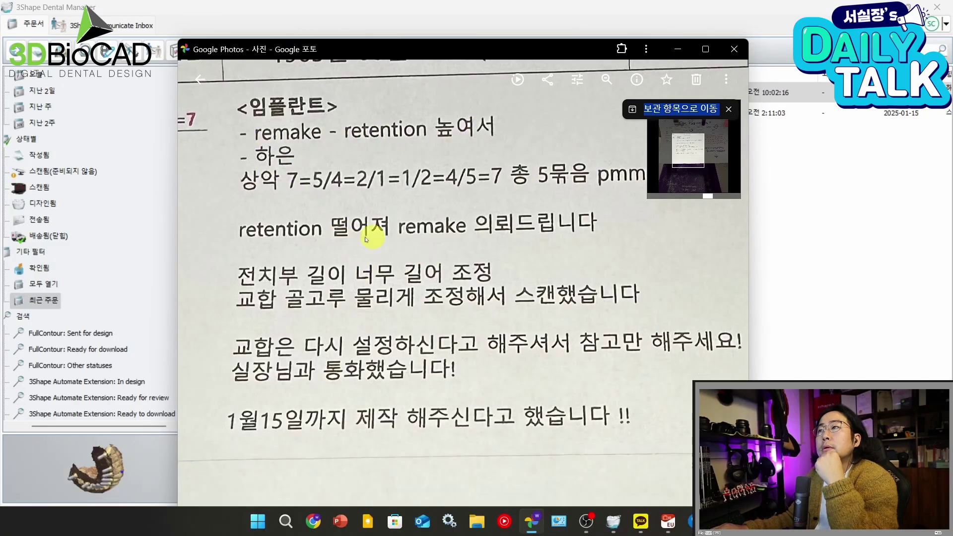
Read the implant remake instructions in the photographed lab note and move the photo window off this screen
{"action": "scroll", "coordinate": [381, 298], "scroll_direction": "up", "scroll_amount": 2}
{"action": "mouse_move", "coordinate": [410, 316]}
{"action": "left_mouse_down"}
{"action": "mouse_move", "coordinate": [407, 299]}
{"action": "mouse_move", "coordinate": [398, 311]}
{"action": "left_mouse_up"}
{"action": "scroll", "coordinate": [389, 301], "scroll_direction": "down", "scroll_amount": 2}
{"action": "left_click_drag", "start_coordinate": [332, 289], "coordinate": [531, 293]}
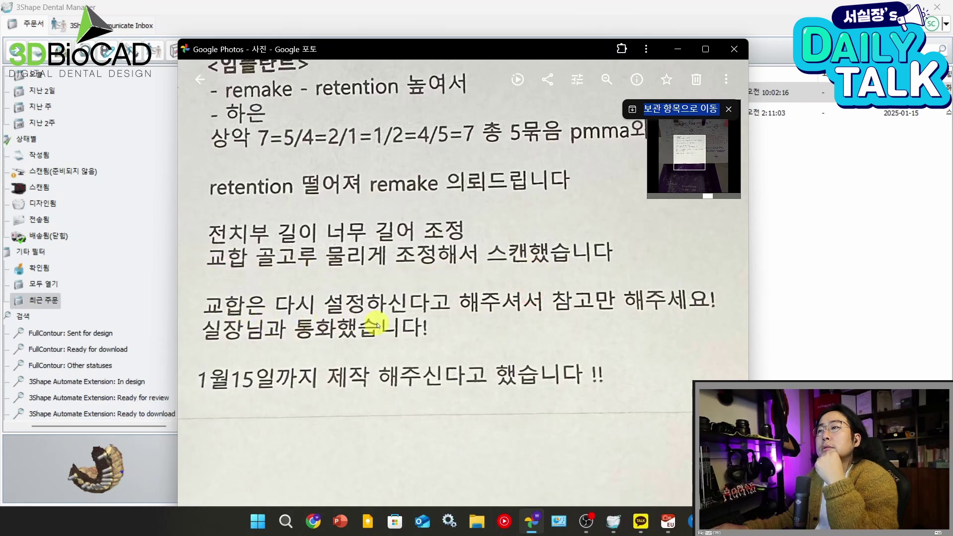
{"action": "left_click_drag", "start_coordinate": [408, 347], "coordinate": [453, 334]}
{"action": "scroll", "coordinate": [437, 341], "scroll_direction": "up", "scroll_amount": 2}
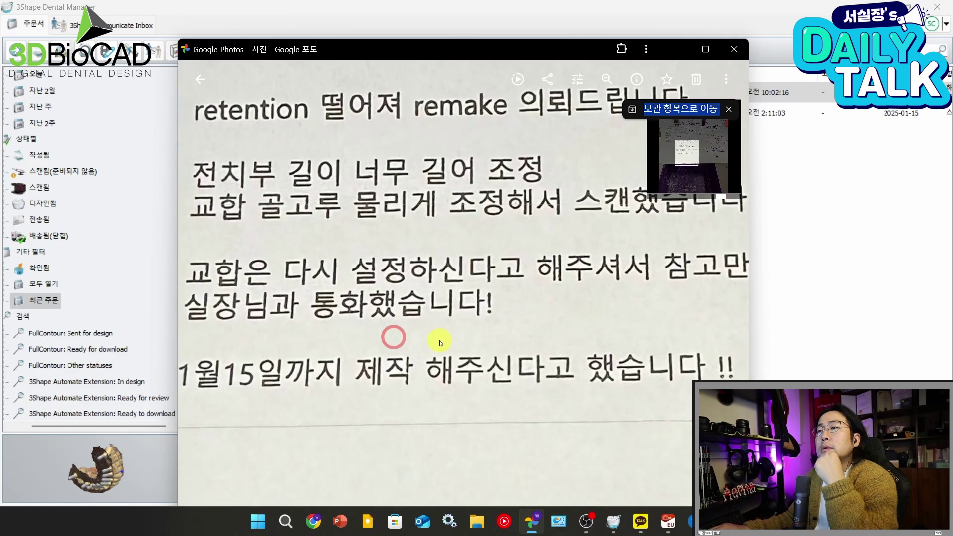
{"action": "scroll", "coordinate": [437, 341], "scroll_direction": "down", "scroll_amount": 2}
{"action": "scroll", "coordinate": [419, 359], "scroll_direction": "up", "scroll_amount": 2}
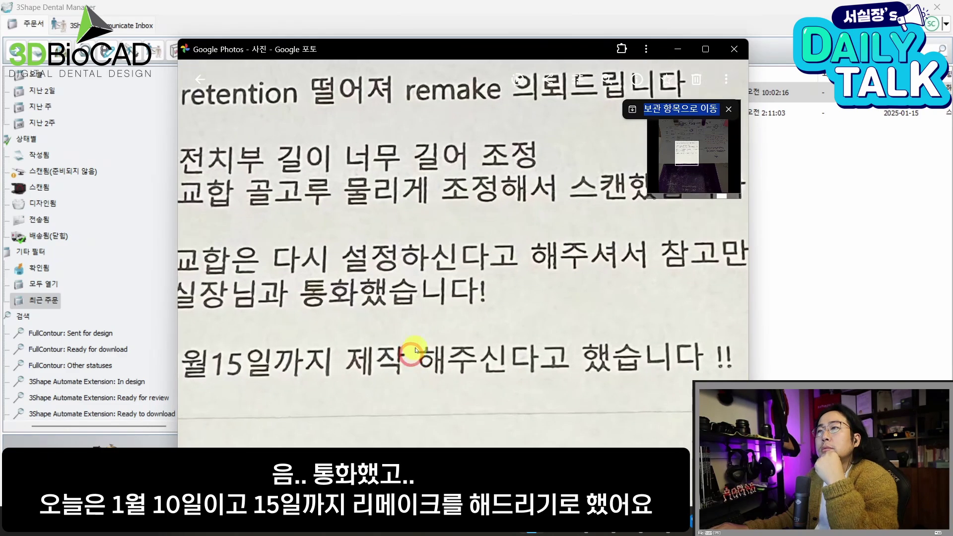
{"action": "scroll", "coordinate": [416, 348], "scroll_direction": "down", "scroll_amount": 1}
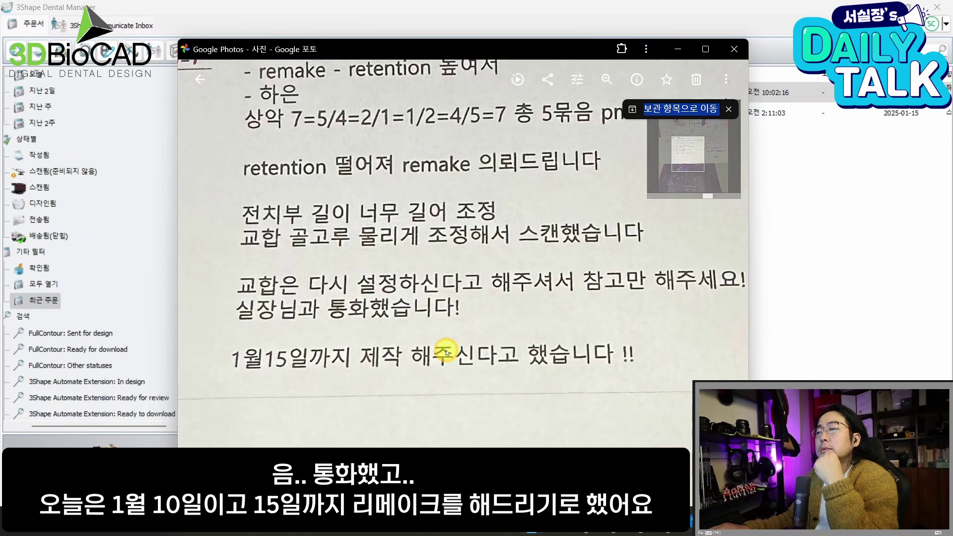
{"action": "left_click_drag", "start_coordinate": [442, 320], "coordinate": [464, 323]}
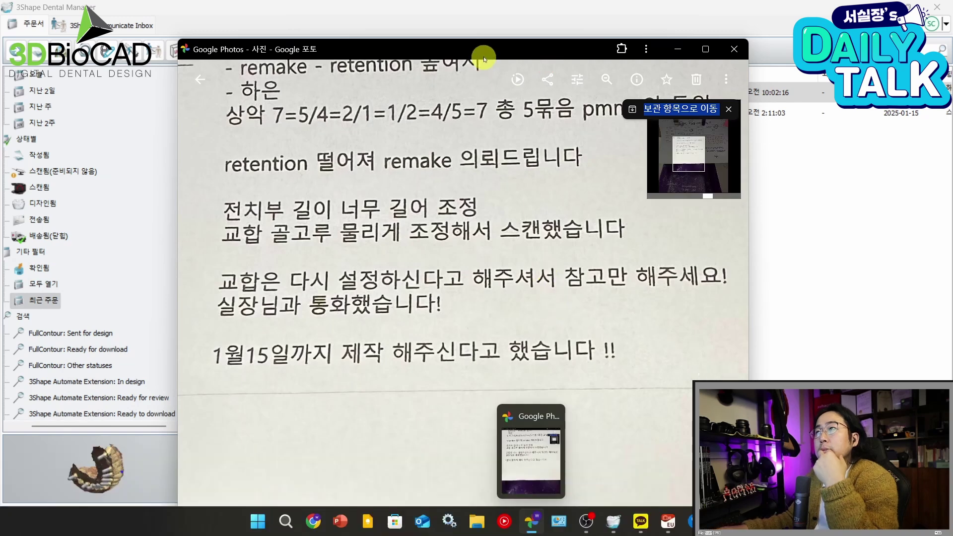
{"action": "left_click_drag", "start_coordinate": [484, 59], "coordinate": [0, 58]}
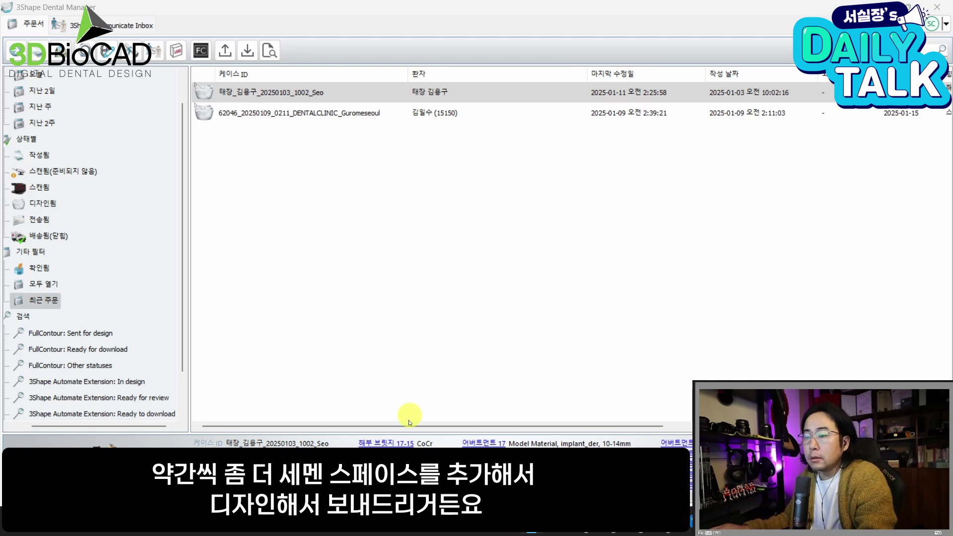
Open the 3D preview of the case created on 2025-01-03 and inspect the upper bridge and abutments from several sides
{"action": "left_click", "coordinate": [436, 377]}
{"action": "left_click", "coordinate": [364, 92]}
{"action": "double_click", "coordinate": [369, 97]}
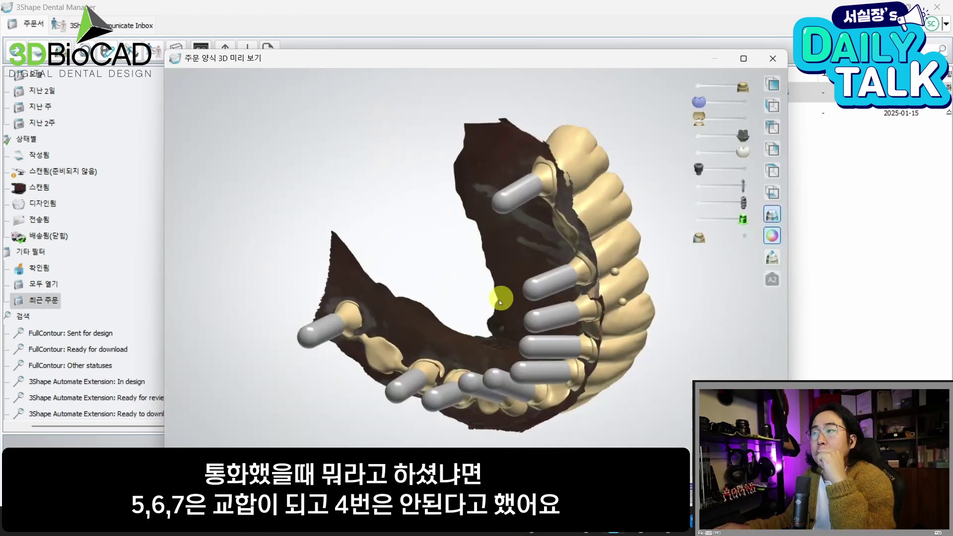
{"action": "right_click_drag", "start_coordinate": [558, 254], "coordinate": [530, 280]}
{"action": "scroll", "coordinate": [493, 290], "scroll_direction": "up", "scroll_amount": 3}
{"action": "right_click_drag", "start_coordinate": [493, 290], "coordinate": [527, 253]}
{"action": "scroll", "coordinate": [493, 227], "scroll_direction": "down", "scroll_amount": 5}
{"action": "right_click_drag", "start_coordinate": [492, 227], "coordinate": [448, 192]}
{"action": "middle_click_drag", "start_coordinate": [455, 192], "coordinate": [484, 261]}
{"action": "scroll", "coordinate": [487, 259], "scroll_direction": "up", "scroll_amount": 4}
{"action": "scroll", "coordinate": [497, 250], "scroll_direction": "down", "scroll_amount": 4}
{"action": "right_click_drag", "start_coordinate": [516, 259], "coordinate": [576, 235]}
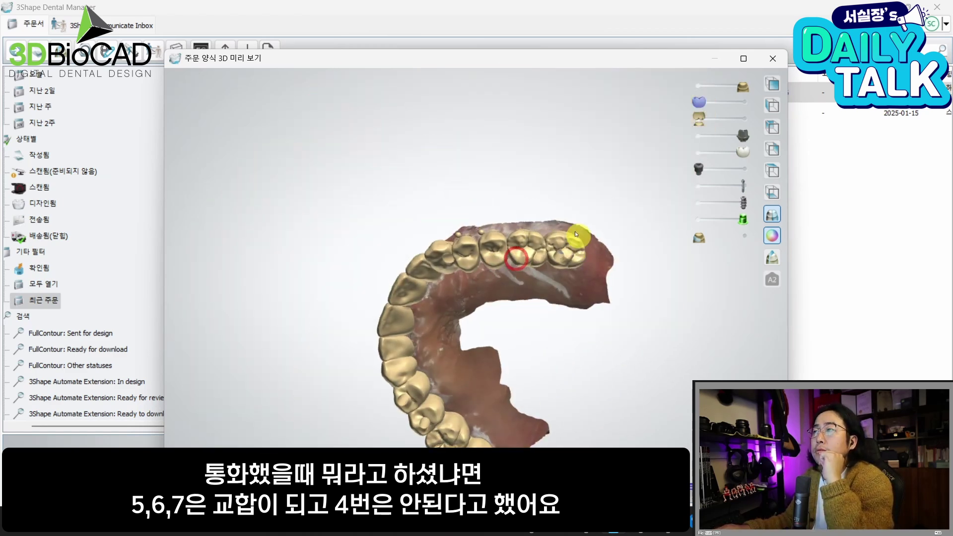
Examine the occlusal surfaces of the upper arch in the 3D preview, focusing on the premolars and molars
{"action": "scroll", "coordinate": [517, 269], "scroll_direction": "up", "scroll_amount": 3}
{"action": "scroll", "coordinate": [517, 311], "scroll_direction": "down", "scroll_amount": 4}
{"action": "right_click_drag", "start_coordinate": [569, 331], "coordinate": [539, 243]}
{"action": "scroll", "coordinate": [467, 263], "scroll_direction": "up", "scroll_amount": 5}
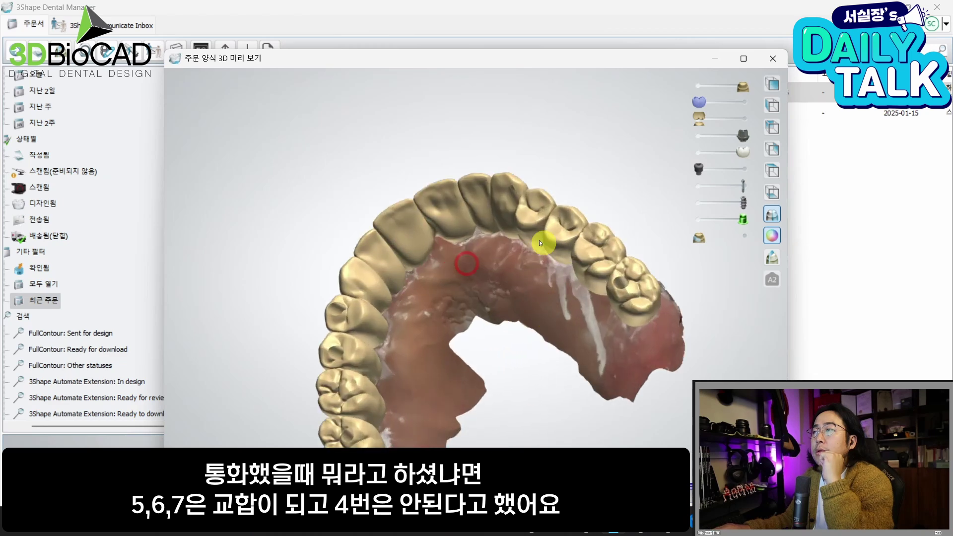
{"action": "right_click_drag", "start_coordinate": [548, 297], "coordinate": [629, 305]}
{"action": "middle_click_drag", "start_coordinate": [367, 362], "coordinate": [377, 323]}
{"action": "right_click_drag", "start_coordinate": [358, 316], "coordinate": [386, 297]}
{"action": "right_click_drag", "start_coordinate": [560, 252], "coordinate": [544, 209]}
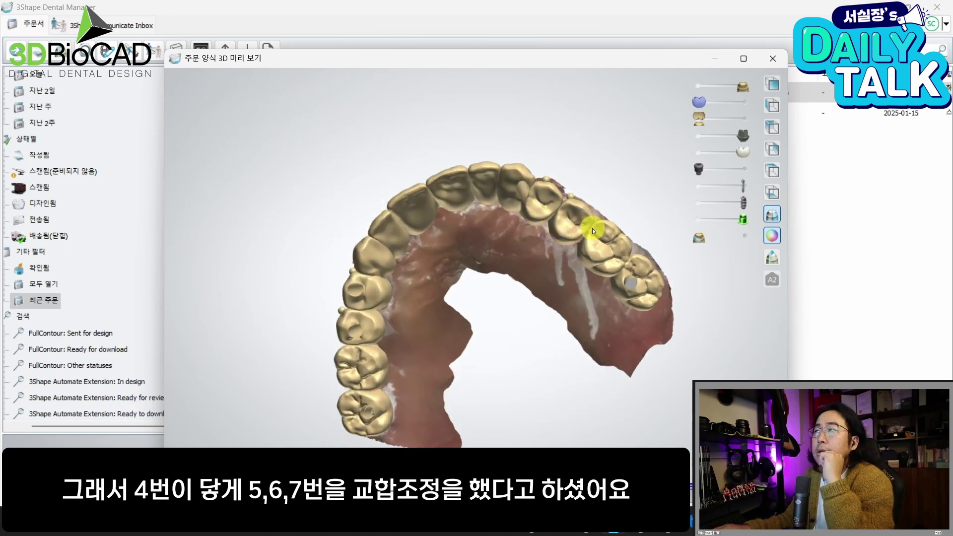
{"action": "scroll", "coordinate": [519, 303], "scroll_direction": "down", "scroll_amount": 5}
{"action": "right_click_drag", "start_coordinate": [504, 303], "coordinate": [553, 334]}
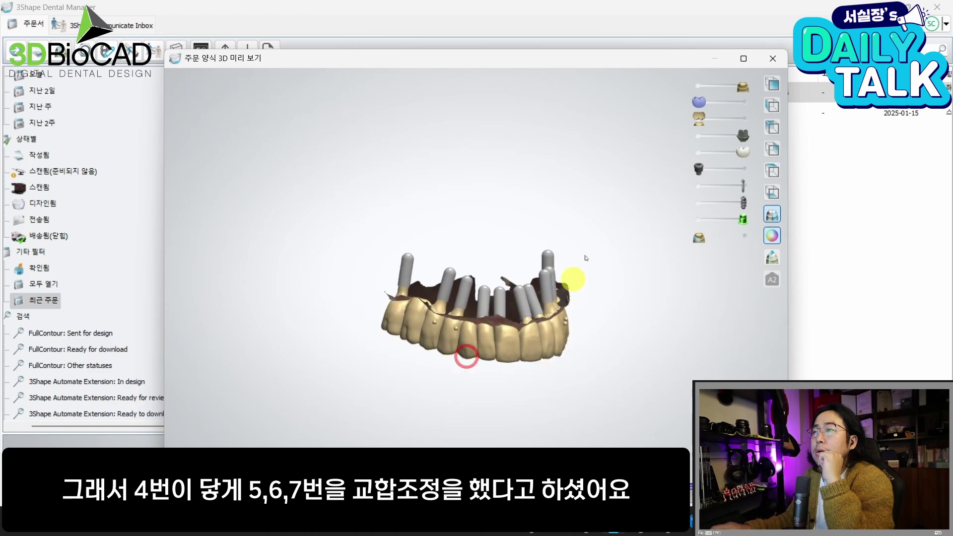
Show the opposing lower jaw in the preview and toggle the crowns' visibility to compare the upper front teeth with it
{"action": "left_click", "coordinate": [747, 118]}
{"action": "scroll", "coordinate": [462, 296], "scroll_direction": "up", "scroll_amount": 10}
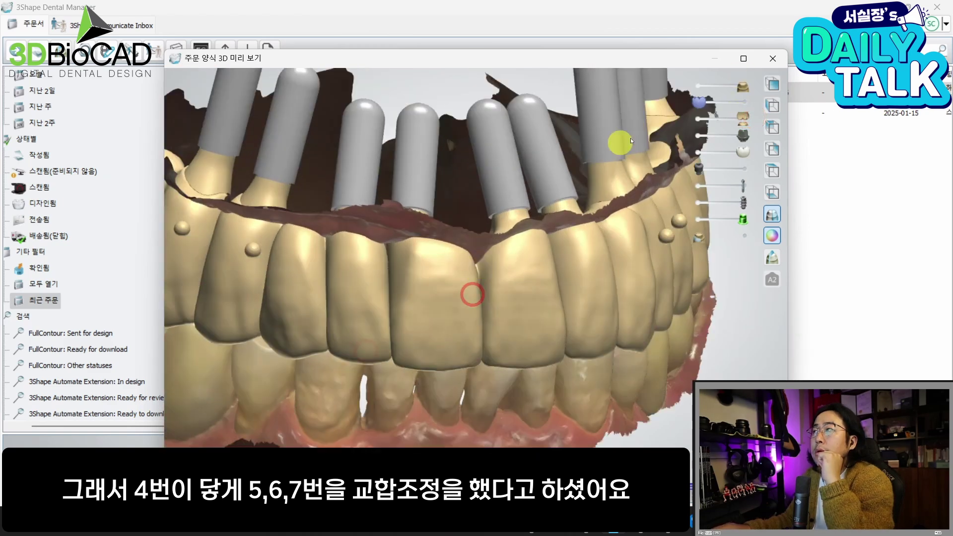
{"action": "left_click", "coordinate": [727, 150]}
{"action": "right_click_drag", "start_coordinate": [458, 307], "coordinate": [455, 259]}
{"action": "right_click_drag", "start_coordinate": [548, 229], "coordinate": [470, 157]}
{"action": "left_click", "coordinate": [751, 150]}
{"action": "scroll", "coordinate": [450, 324], "scroll_direction": "down", "scroll_amount": 3}
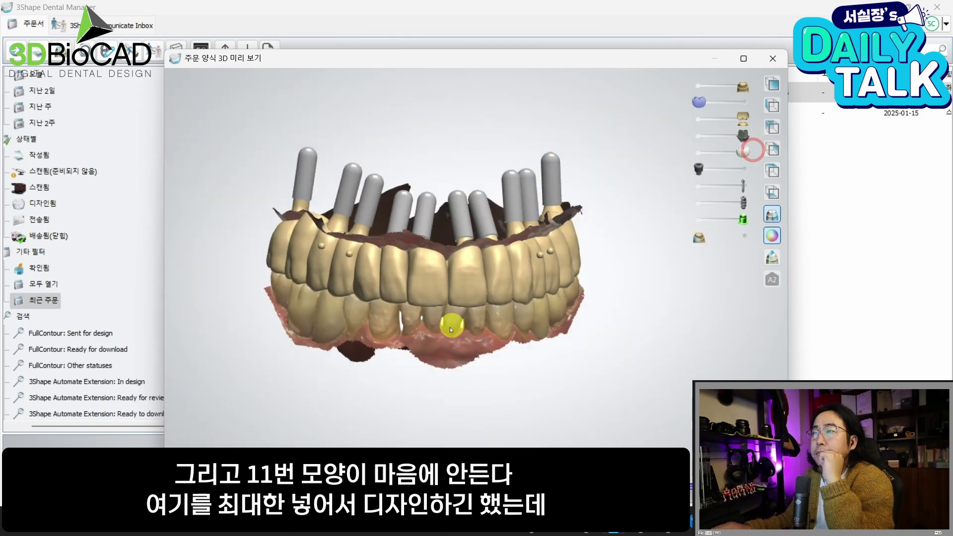
Examine the upper front teeth and their occlusion with the lower jaw up close from different angles
{"action": "scroll", "coordinate": [428, 311], "scroll_direction": "up", "scroll_amount": 5}
{"action": "scroll", "coordinate": [405, 303], "scroll_direction": "down", "scroll_amount": 2}
{"action": "mouse_move", "coordinate": [389, 267]}
{"action": "right_mouse_down"}
{"action": "mouse_move", "coordinate": [397, 317]}
{"action": "mouse_move", "coordinate": [382, 375]}
{"action": "mouse_move", "coordinate": [391, 351]}
{"action": "mouse_move", "coordinate": [383, 297]}
{"action": "mouse_move", "coordinate": [396, 327]}
{"action": "mouse_move", "coordinate": [402, 272]}
{"action": "mouse_move", "coordinate": [414, 281]}
{"action": "mouse_move", "coordinate": [405, 253]}
{"action": "mouse_move", "coordinate": [406, 263]}
{"action": "mouse_move", "coordinate": [364, 264]}
{"action": "mouse_move", "coordinate": [344, 252]}
{"action": "mouse_move", "coordinate": [380, 292]}
{"action": "mouse_move", "coordinate": [445, 293]}
{"action": "mouse_move", "coordinate": [438, 325]}
{"action": "mouse_move", "coordinate": [469, 350]}
{"action": "mouse_move", "coordinate": [484, 339]}
{"action": "mouse_move", "coordinate": [472, 315]}
{"action": "mouse_move", "coordinate": [419, 342]}
{"action": "mouse_move", "coordinate": [436, 329]}
{"action": "mouse_move", "coordinate": [374, 314]}
{"action": "mouse_move", "coordinate": [376, 239]}
{"action": "mouse_move", "coordinate": [385, 305]}
{"action": "mouse_move", "coordinate": [494, 255]}
{"action": "mouse_move", "coordinate": [541, 289]}
{"action": "right_mouse_up"}
{"action": "scroll", "coordinate": [396, 327], "scroll_direction": "up", "scroll_amount": 2}
{"action": "scroll", "coordinate": [422, 261], "scroll_direction": "down", "scroll_amount": 2}
{"action": "scroll", "coordinate": [380, 293], "scroll_direction": "up", "scroll_amount": 2}
{"action": "scroll", "coordinate": [467, 250], "scroll_direction": "down", "scroll_amount": 3}
{"action": "scroll", "coordinate": [439, 324], "scroll_direction": "up", "scroll_amount": 4}
{"action": "scroll", "coordinate": [469, 351], "scroll_direction": "down", "scroll_amount": 3}
{"action": "scroll", "coordinate": [425, 312], "scroll_direction": "down", "scroll_amount": 2}
{"action": "scroll", "coordinate": [541, 289], "scroll_direction": "up", "scroll_amount": 3}
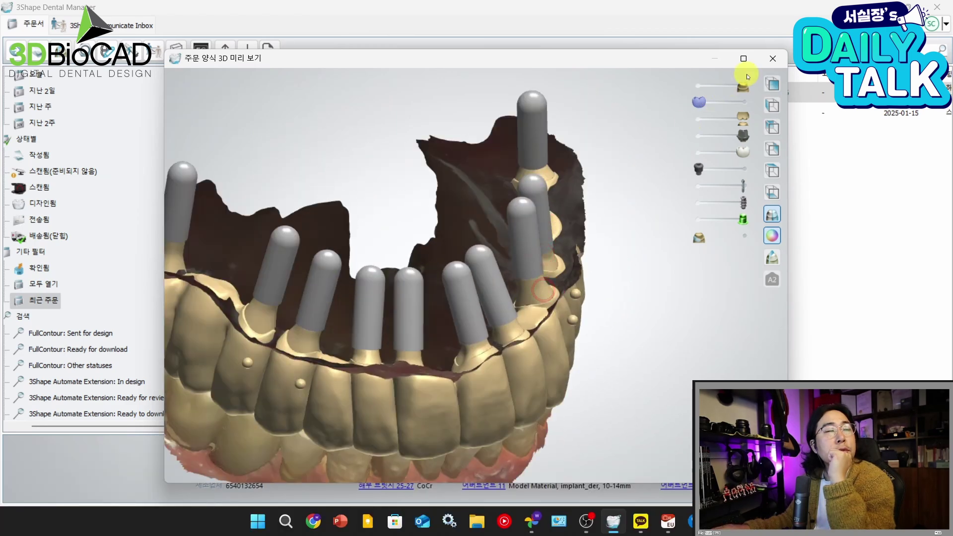
Close the 3D preview and reopen the 2025-01-03 case for redesign
{"action": "left_click", "coordinate": [766, 65]}
{"action": "right_click", "coordinate": [562, 92]}
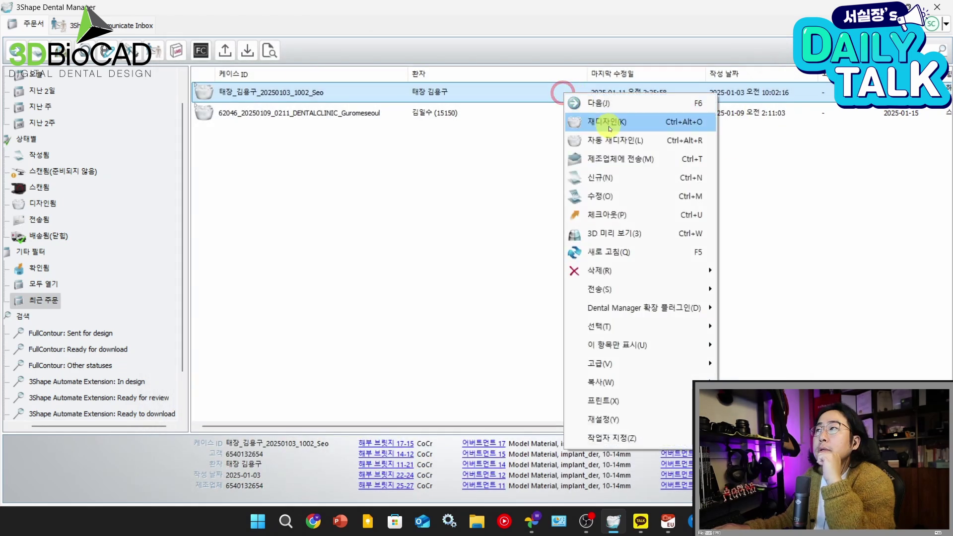
{"action": "left_click", "coordinate": [610, 126]}
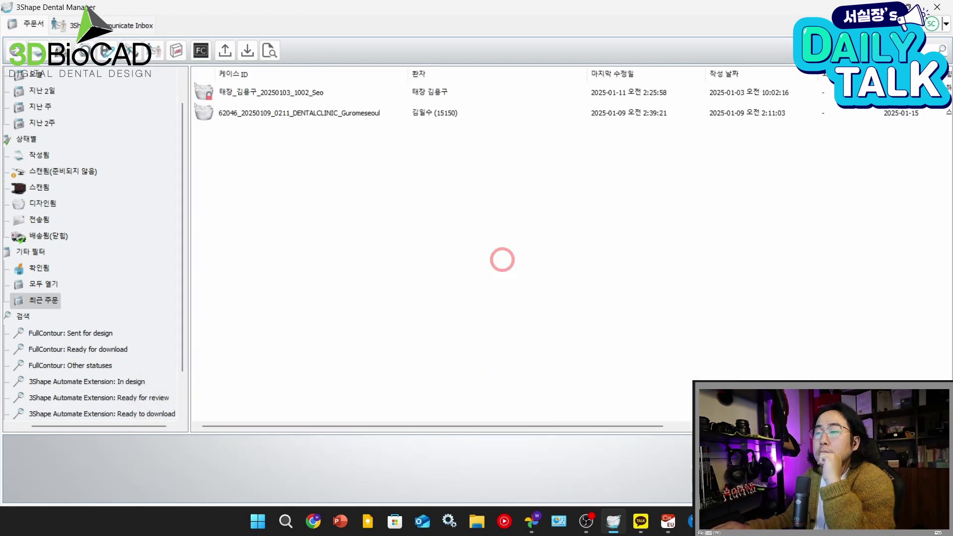
Open File Explorer for the additional occlusion-adjusted scan and inspect the upper arch in 3Shape 3D Viewer
{"action": "key", "text": "super"}
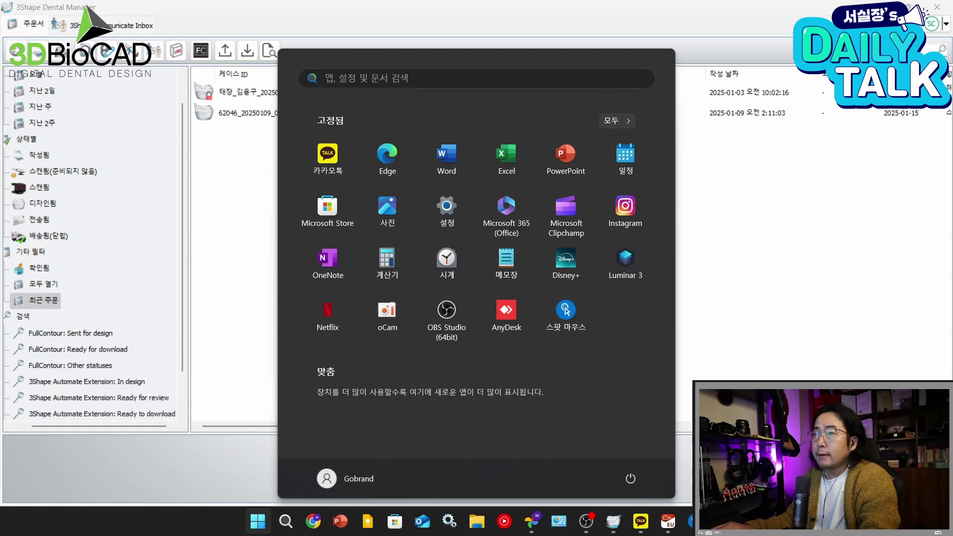
{"action": "key", "text": "super"}
{"action": "left_click", "coordinate": [471, 533]}
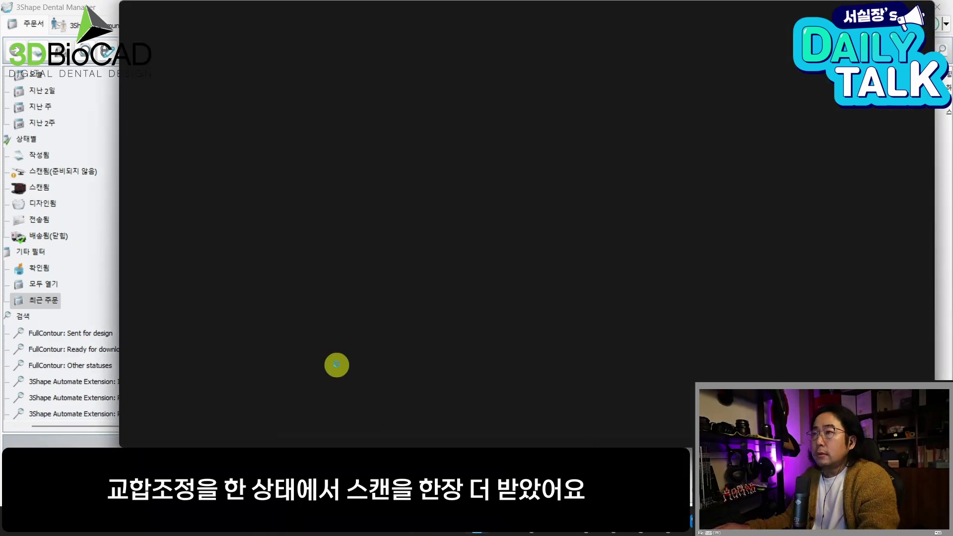
{"action": "left_click_drag", "start_coordinate": [749, 22], "coordinate": [517, 134]}
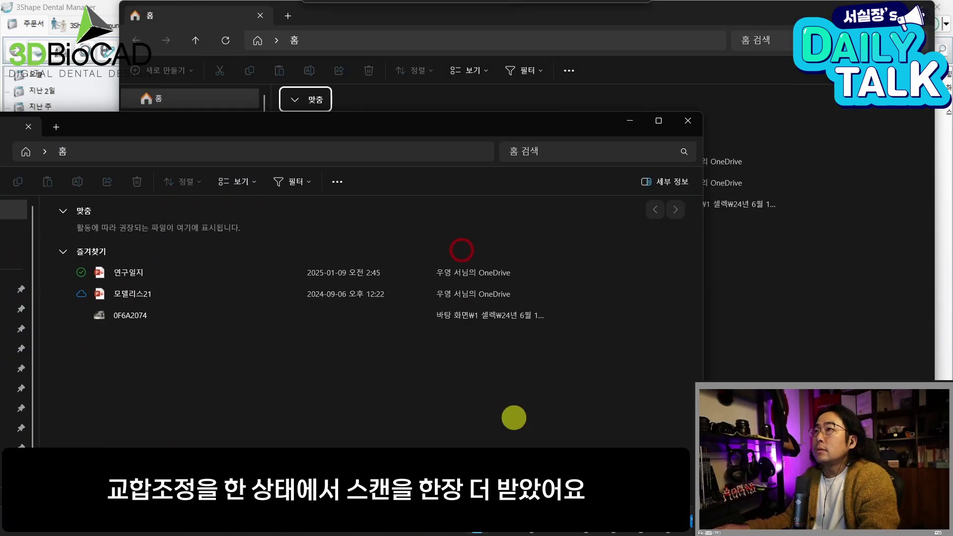
{"action": "left_click", "coordinate": [531, 530]}
{"action": "left_click_drag", "start_coordinate": [283, 125], "coordinate": [552, 535]}
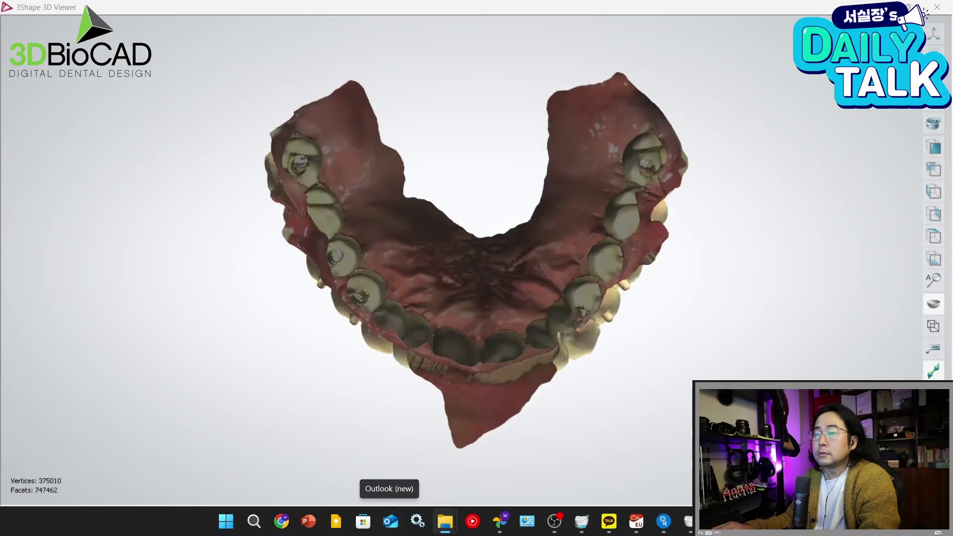
{"action": "mouse_move", "coordinate": [511, 386]}
{"action": "right_mouse_down"}
{"action": "mouse_move", "coordinate": [487, 252]}
{"action": "mouse_move", "coordinate": [504, 230]}
{"action": "mouse_move", "coordinate": [498, 212]}
{"action": "mouse_move", "coordinate": [481, 247]}
{"action": "mouse_move", "coordinate": [519, 314]}
{"action": "mouse_move", "coordinate": [504, 317]}
{"action": "mouse_move", "coordinate": [468, 305]}
{"action": "mouse_move", "coordinate": [389, 231]}
{"action": "mouse_move", "coordinate": [386, 186]}
{"action": "mouse_move", "coordinate": [534, 300]}
{"action": "mouse_move", "coordinate": [501, 279]}
{"action": "mouse_move", "coordinate": [342, 444]}
{"action": "mouse_move", "coordinate": [369, 414]}
{"action": "mouse_move", "coordinate": [377, 283]}
{"action": "mouse_move", "coordinate": [288, 274]}
{"action": "mouse_move", "coordinate": [341, 320]}
{"action": "mouse_move", "coordinate": [401, 343]}
{"action": "mouse_move", "coordinate": [782, 169]}
{"action": "mouse_move", "coordinate": [695, 325]}
{"action": "mouse_move", "coordinate": [671, 298]}
{"action": "mouse_move", "coordinate": [645, 291]}
{"action": "mouse_move", "coordinate": [745, 172]}
{"action": "mouse_move", "coordinate": [735, 187]}
{"action": "mouse_move", "coordinate": [695, 191]}
{"action": "mouse_move", "coordinate": [709, 186]}
{"action": "mouse_move", "coordinate": [706, 140]}
{"action": "mouse_move", "coordinate": [685, 180]}
{"action": "mouse_move", "coordinate": [721, 255]}
{"action": "mouse_move", "coordinate": [745, 277]}
{"action": "mouse_move", "coordinate": [705, 150]}
{"action": "mouse_move", "coordinate": [689, 178]}
{"action": "mouse_move", "coordinate": [603, 187]}
{"action": "mouse_move", "coordinate": [669, 165]}
{"action": "mouse_move", "coordinate": [680, 145]}
{"action": "mouse_move", "coordinate": [673, 89]}
{"action": "mouse_move", "coordinate": [637, 170]}
{"action": "mouse_move", "coordinate": [556, 187]}
{"action": "mouse_move", "coordinate": [489, 223]}
{"action": "mouse_move", "coordinate": [487, 279]}
{"action": "mouse_move", "coordinate": [485, 179]}
{"action": "mouse_move", "coordinate": [437, 277]}
{"action": "mouse_move", "coordinate": [367, 270]}
{"action": "mouse_move", "coordinate": [547, 277]}
{"action": "mouse_move", "coordinate": [558, 219]}
{"action": "mouse_move", "coordinate": [588, 159]}
{"action": "mouse_move", "coordinate": [565, 118]}
{"action": "mouse_move", "coordinate": [610, 190]}
{"action": "mouse_move", "coordinate": [577, 231]}
{"action": "mouse_move", "coordinate": [523, 186]}
{"action": "mouse_move", "coordinate": [511, 195]}
{"action": "right_mouse_up"}
{"action": "scroll", "coordinate": [603, 187], "scroll_direction": "up", "scroll_amount": 2}
{"action": "scroll", "coordinate": [485, 180], "scroll_direction": "down", "scroll_amount": 3}
{"action": "right_click_drag", "start_coordinate": [727, 298], "coordinate": [689, 266]}
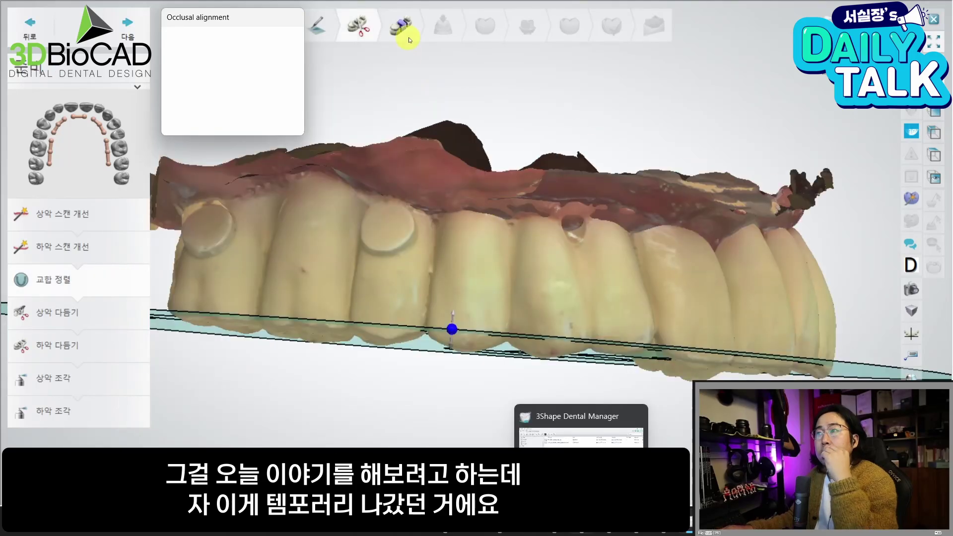
Examine the pre-preparation scan of the upper temporary teeth against the occlusal plane in the occlusal alignment stage
{"action": "left_click", "coordinate": [581, 352]}
{"action": "left_click", "coordinate": [418, 301]}
{"action": "scroll", "coordinate": [487, 317], "scroll_direction": "up", "scroll_amount": 4}
{"action": "right_click_drag", "start_coordinate": [487, 317], "coordinate": [421, 354]}
{"action": "scroll", "coordinate": [518, 312], "scroll_direction": "up", "scroll_amount": 2}
{"action": "scroll", "coordinate": [483, 365], "scroll_direction": "up", "scroll_amount": 3}
{"action": "scroll", "coordinate": [421, 355], "scroll_direction": "up", "scroll_amount": 3}
{"action": "right_click_drag", "start_coordinate": [510, 268], "coordinate": [502, 261]}
{"action": "scroll", "coordinate": [506, 264], "scroll_direction": "down", "scroll_amount": 3}
{"action": "right_click_drag", "start_coordinate": [477, 299], "coordinate": [494, 287]}
Inspect the prepared upper abutments and the lower jaw relative to the occlusal plane
{"action": "right_click_drag", "start_coordinate": [726, 219], "coordinate": [807, 144]}
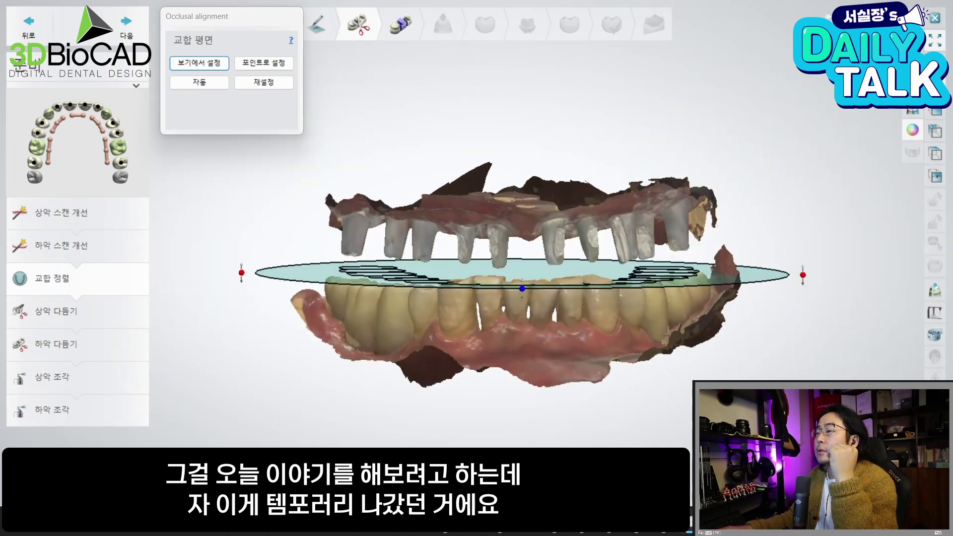
{"action": "right_click_drag", "start_coordinate": [646, 104], "coordinate": [672, 134]}
{"action": "right_click_drag", "start_coordinate": [642, 287], "coordinate": [654, 188]}
{"action": "right_click_drag", "start_coordinate": [604, 294], "coordinate": [791, 62]}
{"action": "left_click", "coordinate": [912, 65]}
{"action": "right_click_drag", "start_coordinate": [642, 158], "coordinate": [640, 124]}
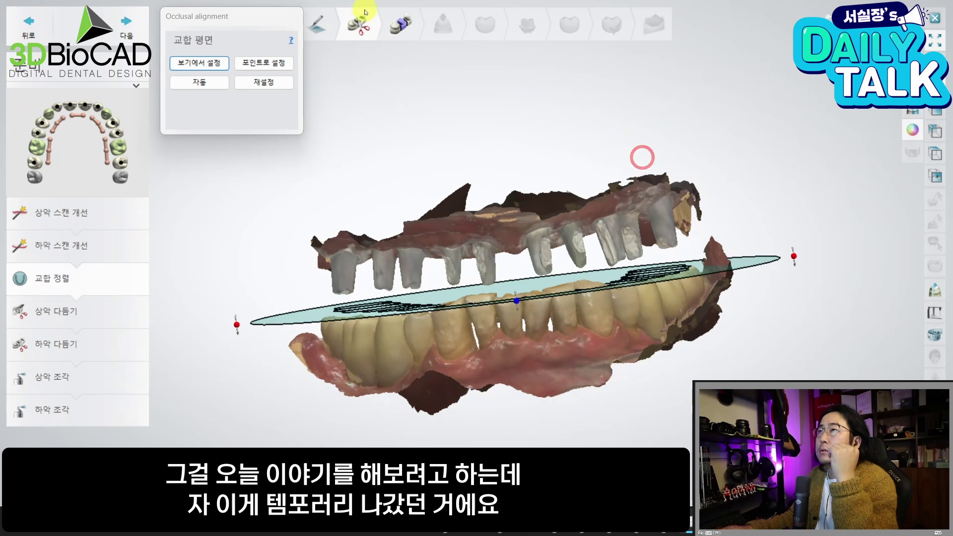
Go to implant scan flag alignment for abutment 17 and enable the use of a custom abutment
{"action": "left_click", "coordinate": [397, 20]}
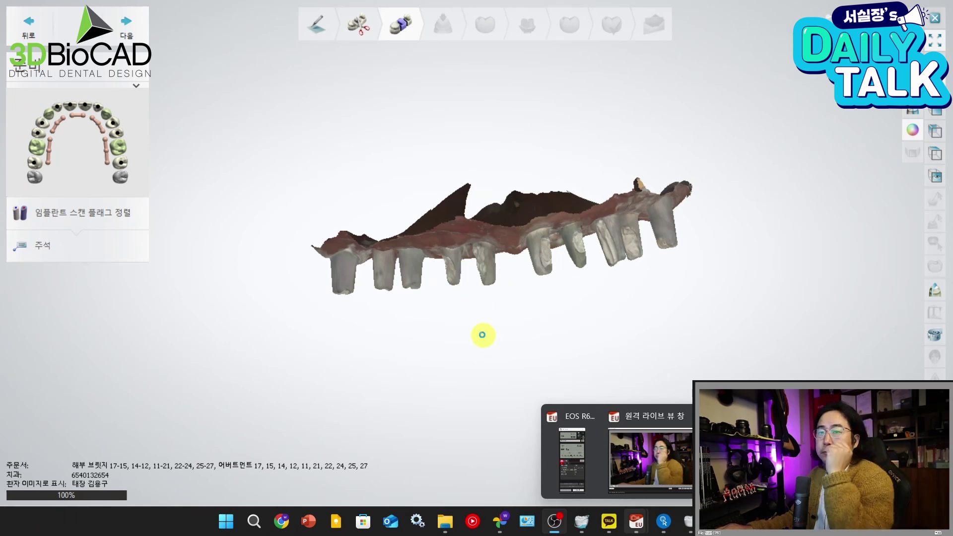
{"action": "right_click_drag", "start_coordinate": [411, 346], "coordinate": [505, 301]}
{"action": "left_click", "coordinate": [276, 190]}
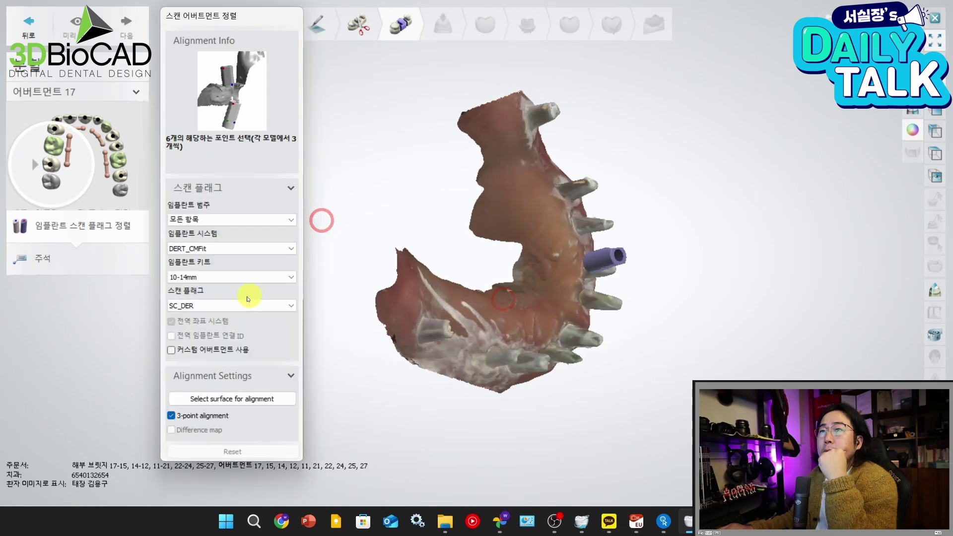
{"action": "right_click_drag", "start_coordinate": [206, 356], "coordinate": [453, 314]}
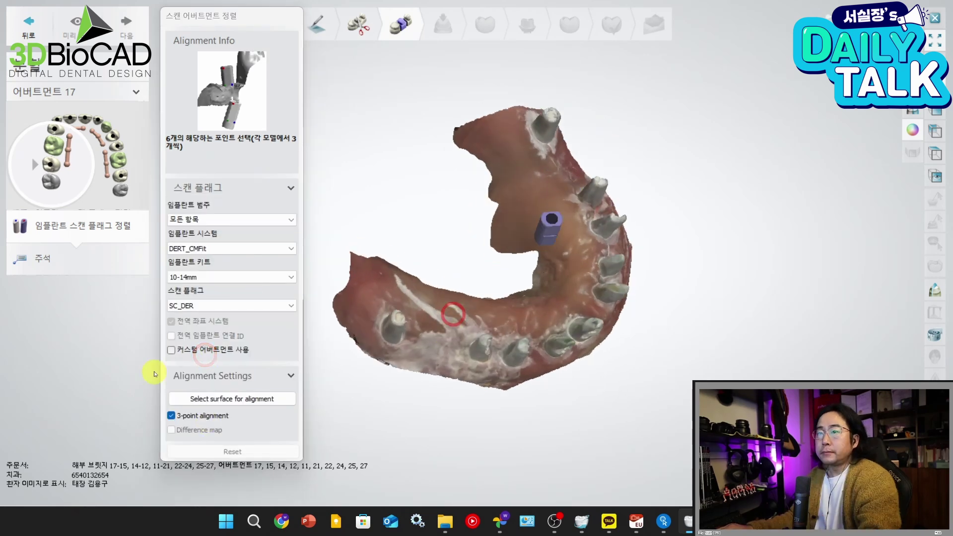
{"action": "left_click", "coordinate": [184, 354]}
Collapse the scan flag settings, leaving the alignment settings open for abutment 17
{"action": "scroll", "coordinate": [426, 375], "scroll_direction": "down", "scroll_amount": 2}
{"action": "scroll", "coordinate": [455, 300], "scroll_direction": "up", "scroll_amount": 2}
{"action": "right_click_drag", "start_coordinate": [443, 367], "coordinate": [553, 372]}
{"action": "scroll", "coordinate": [537, 383], "scroll_direction": "down", "scroll_amount": 2}
{"action": "scroll", "coordinate": [531, 388], "scroll_direction": "up", "scroll_amount": 2}
{"action": "scroll", "coordinate": [530, 390], "scroll_direction": "down", "scroll_amount": 2}
{"action": "scroll", "coordinate": [531, 390], "scroll_direction": "up", "scroll_amount": 3}
{"action": "right_click_drag", "start_coordinate": [524, 421], "coordinate": [496, 349]}
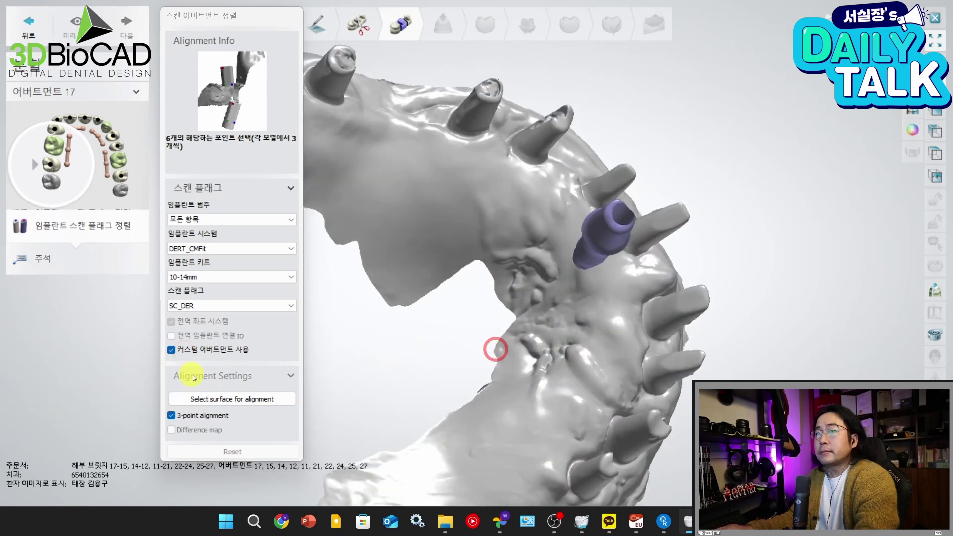
{"action": "left_click", "coordinate": [223, 184]}
Align the custom abutment 17 using three matching points on the abutment and its scan, and check the fit
{"action": "scroll", "coordinate": [520, 278], "scroll_direction": "down", "scroll_amount": 3}
{"action": "scroll", "coordinate": [517, 270], "scroll_direction": "up", "scroll_amount": 4}
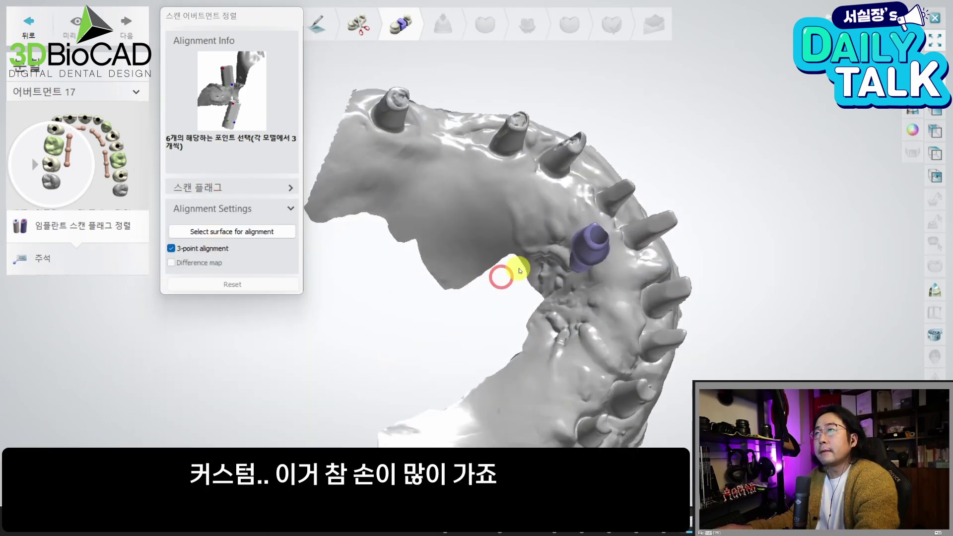
{"action": "right_click_drag", "start_coordinate": [594, 254], "coordinate": [620, 290]}
{"action": "scroll", "coordinate": [621, 289], "scroll_direction": "down", "scroll_amount": 2}
{"action": "mouse_move", "coordinate": [563, 330]}
{"action": "right_mouse_down"}
{"action": "mouse_move", "coordinate": [582, 320]}
{"action": "mouse_move", "coordinate": [572, 332]}
{"action": "right_mouse_up"}
{"action": "scroll", "coordinate": [574, 332], "scroll_direction": "up", "scroll_amount": 4}
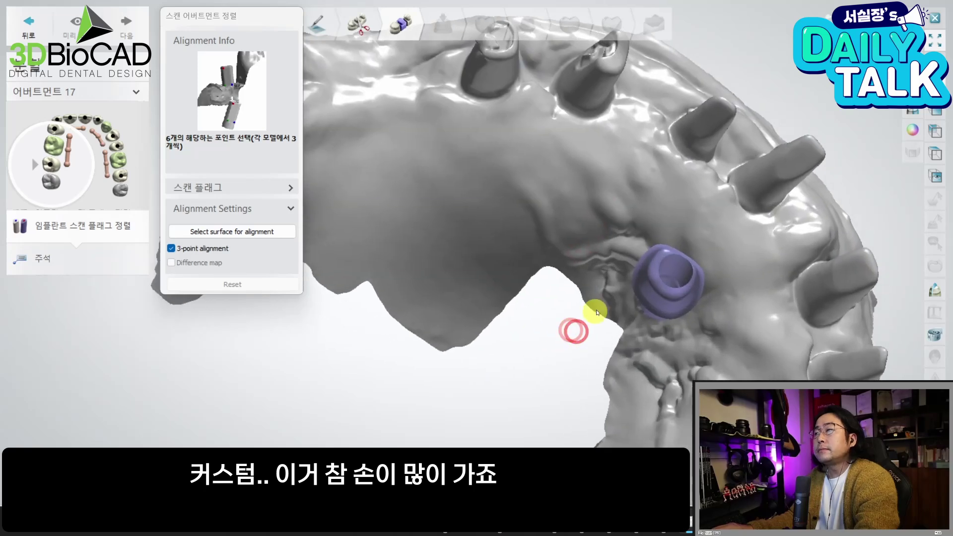
{"action": "scroll", "coordinate": [570, 311], "scroll_direction": "down", "scroll_amount": 4}
{"action": "scroll", "coordinate": [554, 301], "scroll_direction": "down", "scroll_amount": 1}
{"action": "right_click_drag", "start_coordinate": [553, 301], "coordinate": [563, 307]}
{"action": "scroll", "coordinate": [564, 305], "scroll_direction": "up", "scroll_amount": 3}
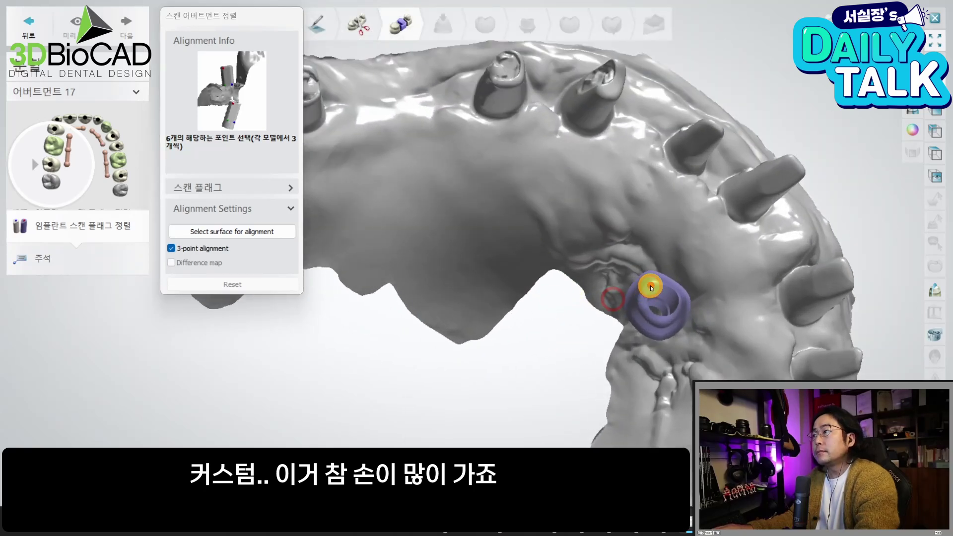
{"action": "left_click", "coordinate": [651, 317]}
{"action": "right_click_drag", "start_coordinate": [322, 289], "coordinate": [442, 279]}
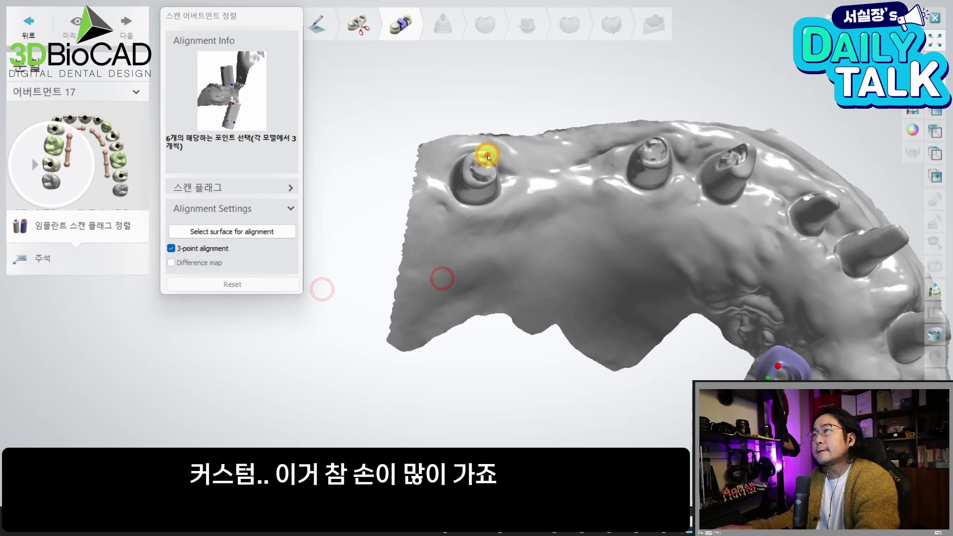
{"action": "left_click", "coordinate": [471, 159]}
{"action": "left_click", "coordinate": [470, 178]}
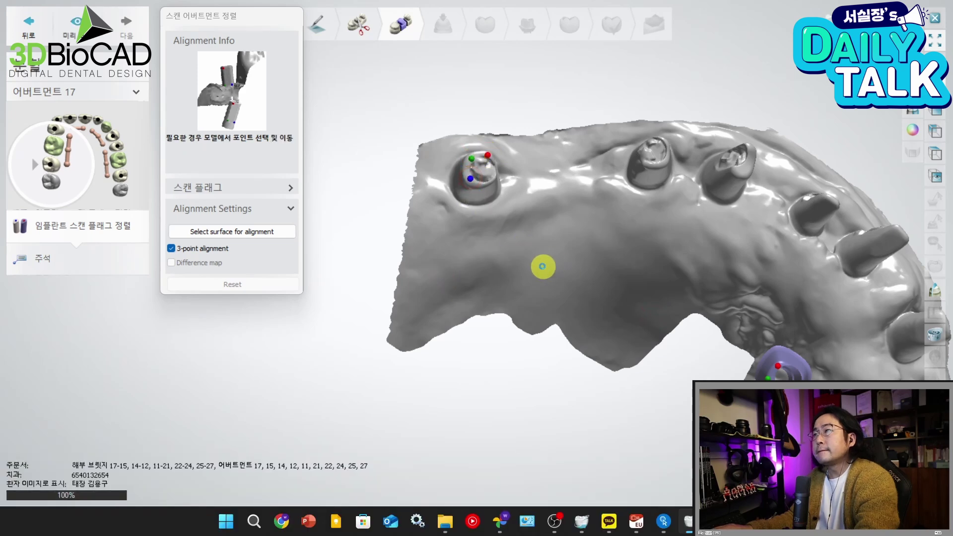
{"action": "left_click", "coordinate": [601, 282]}
{"action": "right_click_drag", "start_coordinate": [426, 210], "coordinate": [368, 299]}
{"action": "scroll", "coordinate": [448, 293], "scroll_direction": "up", "scroll_amount": 3}
{"action": "right_click_drag", "start_coordinate": [368, 299], "coordinate": [454, 316]}
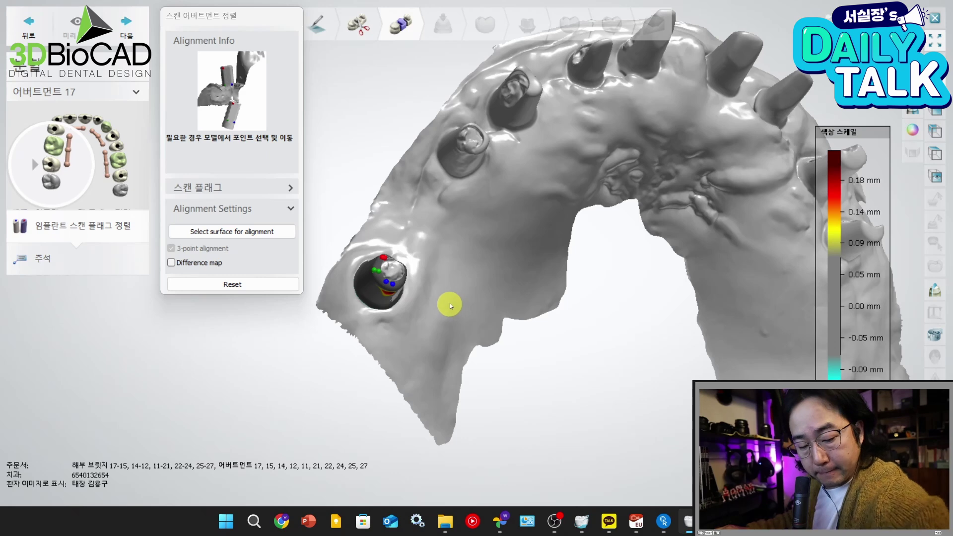
{"action": "right_click_drag", "start_coordinate": [462, 304], "coordinate": [432, 253]}
Switch to abutment 15 and turn its custom abutment option off and on again to clear the existing alignment points
{"action": "left_click", "coordinate": [41, 151]}
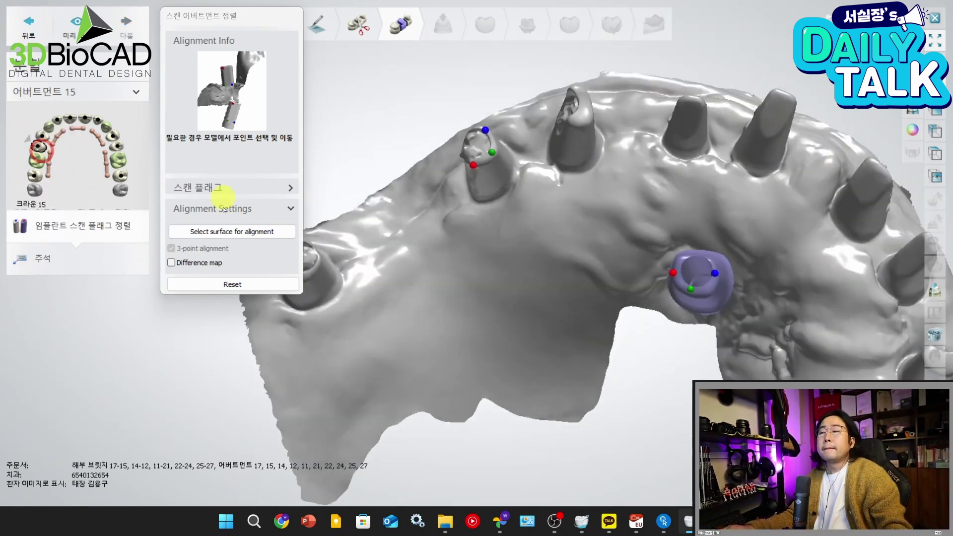
{"action": "left_click", "coordinate": [243, 193]}
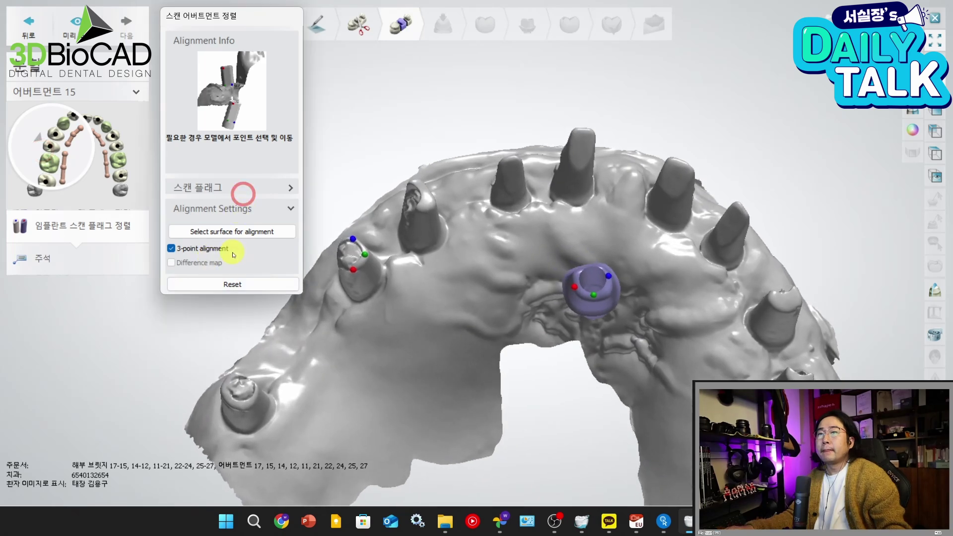
{"action": "left_click", "coordinate": [233, 187]}
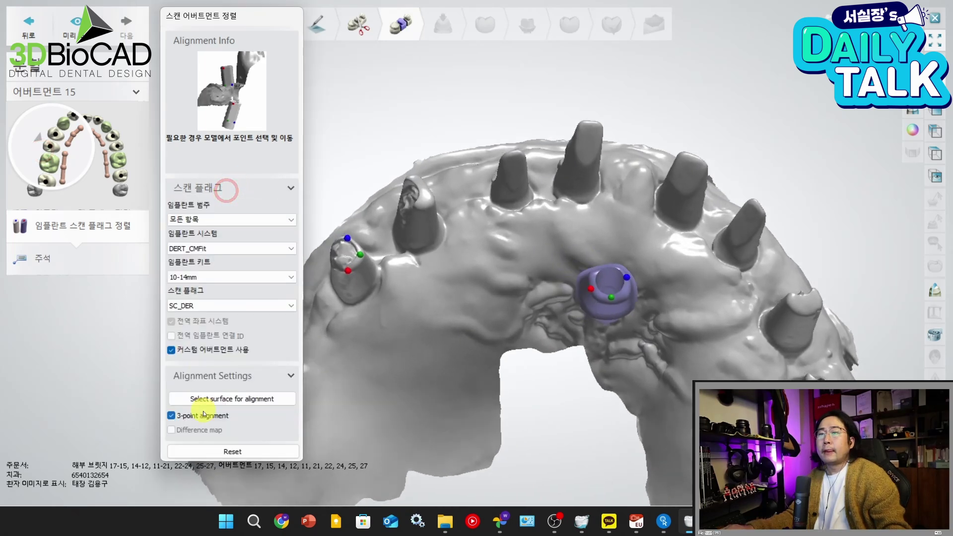
{"action": "left_click", "coordinate": [208, 357]}
{"action": "left_click", "coordinate": [208, 354]}
Align the custom abutment 15 using three matching points on the abutment and its scan, and check the fit
{"action": "scroll", "coordinate": [334, 373], "scroll_direction": "up", "scroll_amount": 3}
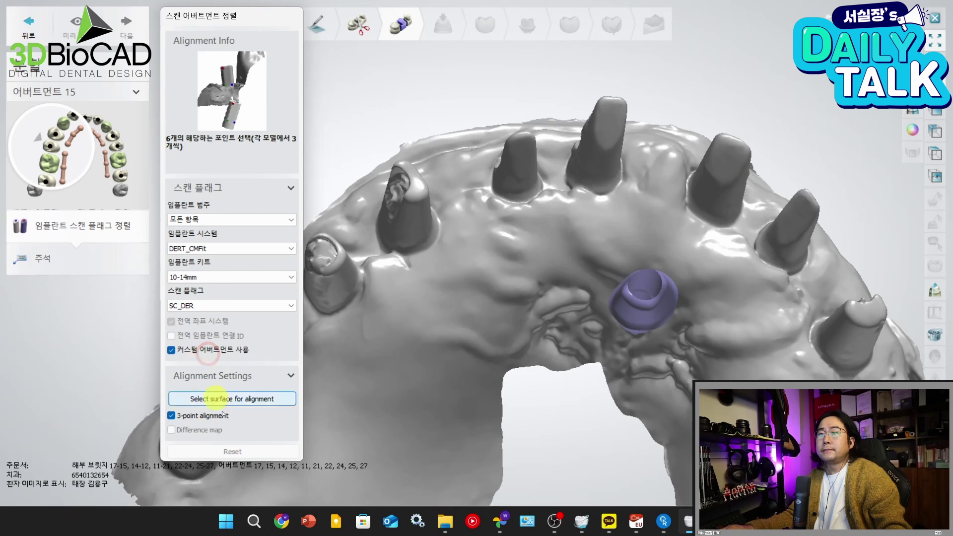
{"action": "scroll", "coordinate": [660, 317], "scroll_direction": "up", "scroll_amount": 2}
{"action": "left_click", "coordinate": [677, 306]}
{"action": "left_click", "coordinate": [718, 322]}
{"action": "left_click", "coordinate": [742, 292]}
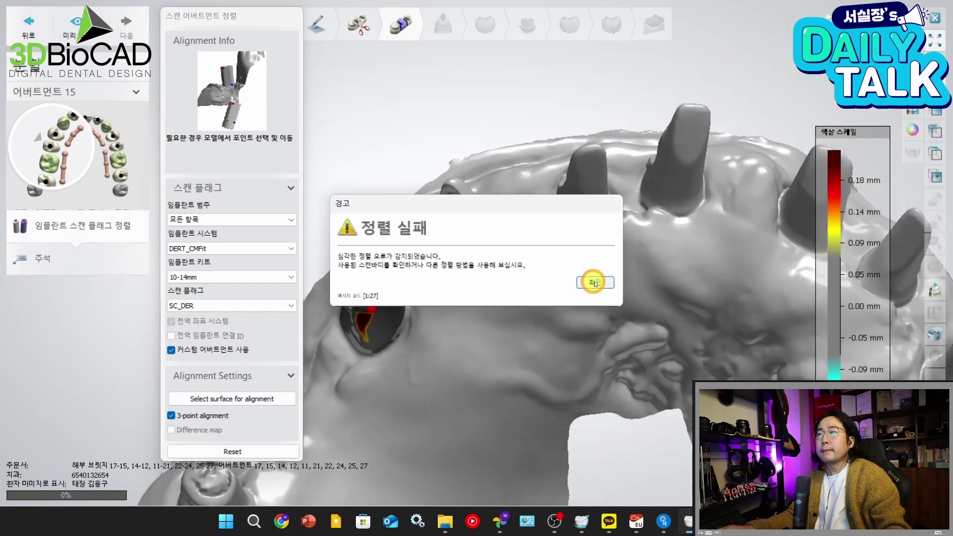
{"action": "left_click", "coordinate": [596, 282]}
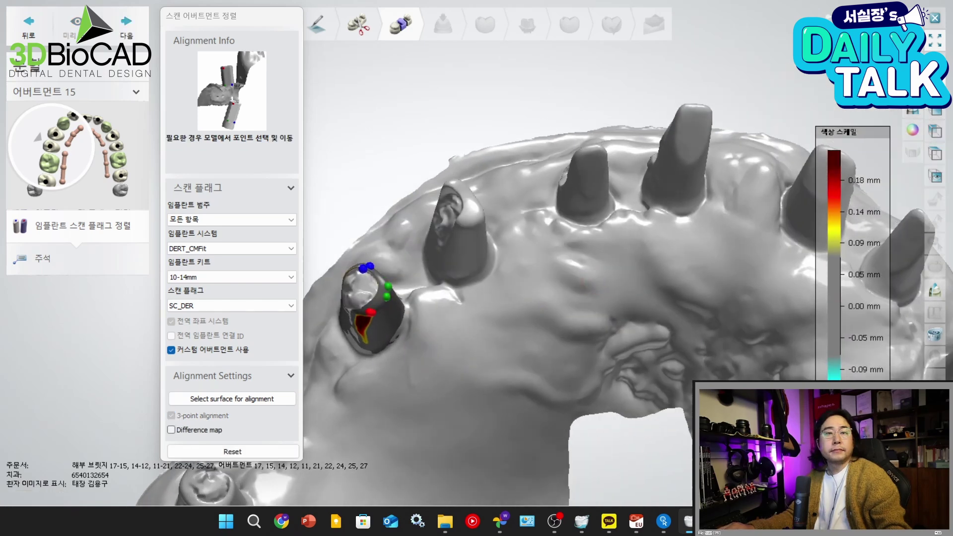
{"action": "right_click_drag", "start_coordinate": [636, 386], "coordinate": [249, 198]}
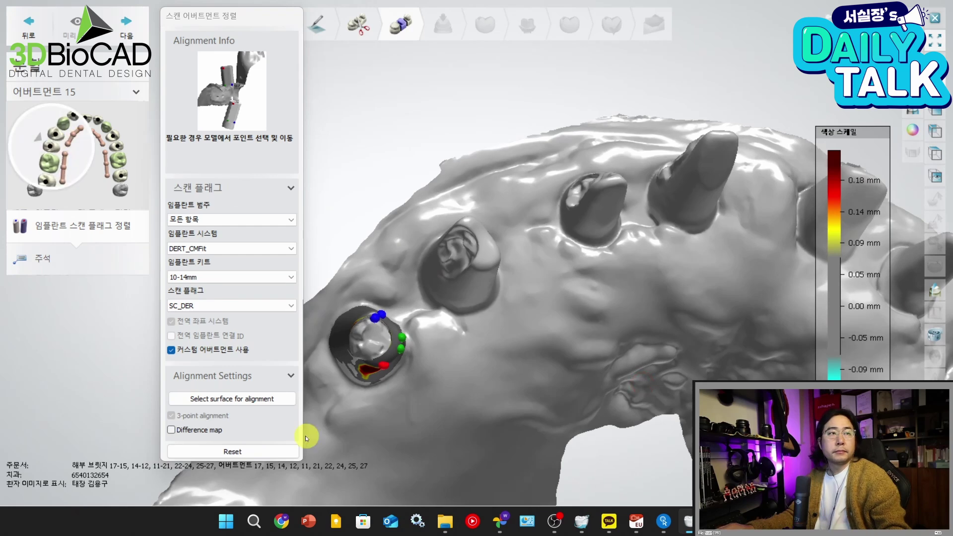
{"action": "scroll", "coordinate": [373, 362], "scroll_direction": "down", "scroll_amount": 2}
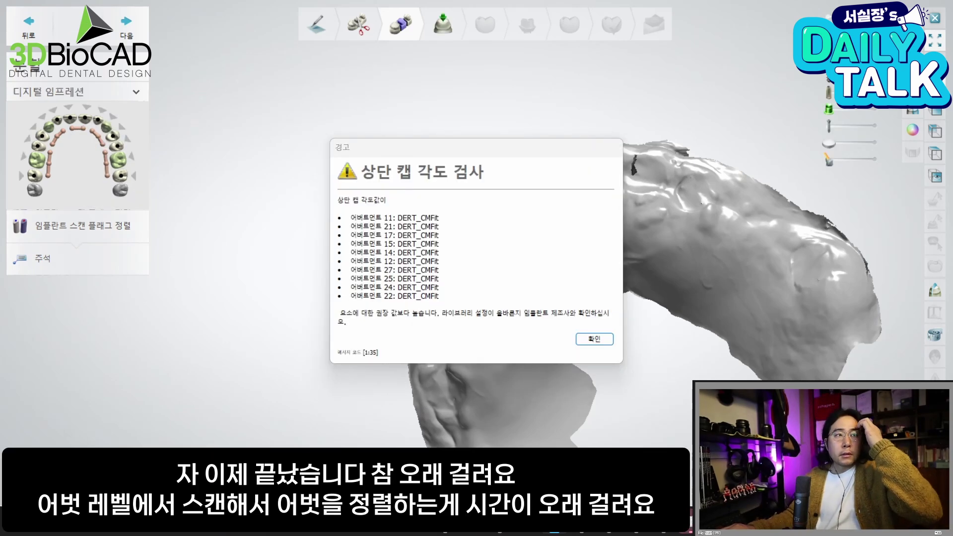
Finish scan flag alignment, check the insertion direction of bridge 17-15, and accept it
{"action": "left_click", "coordinate": [594, 339]}
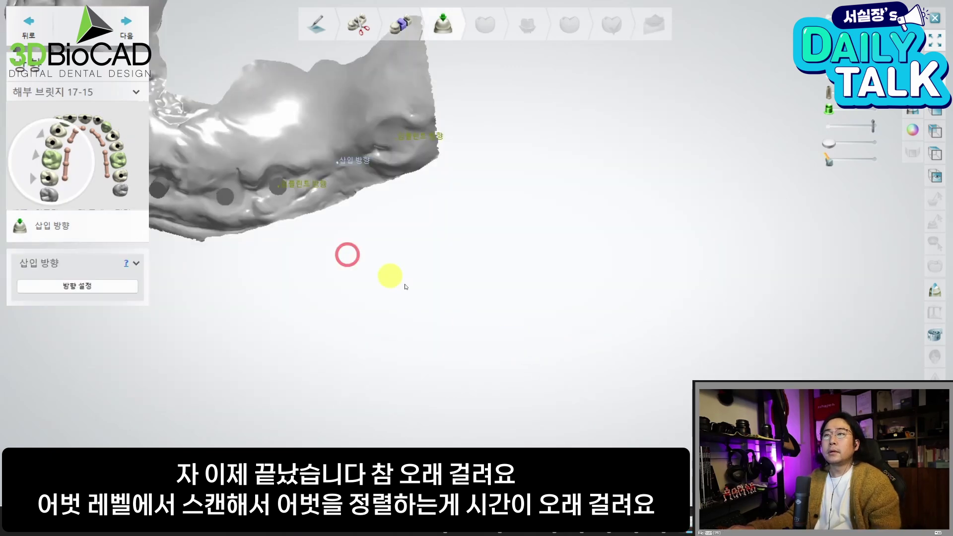
{"action": "middle_click_drag", "start_coordinate": [347, 255], "coordinate": [489, 349]}
{"action": "scroll", "coordinate": [489, 349], "scroll_direction": "down", "scroll_amount": 2}
{"action": "right_click_drag", "start_coordinate": [413, 340], "coordinate": [191, 63]}
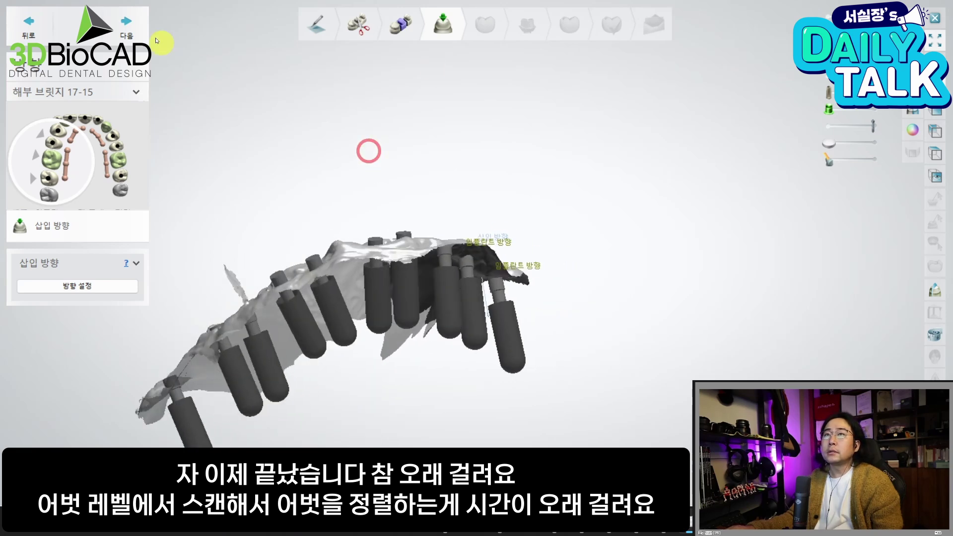
{"action": "left_click", "coordinate": [125, 19]}
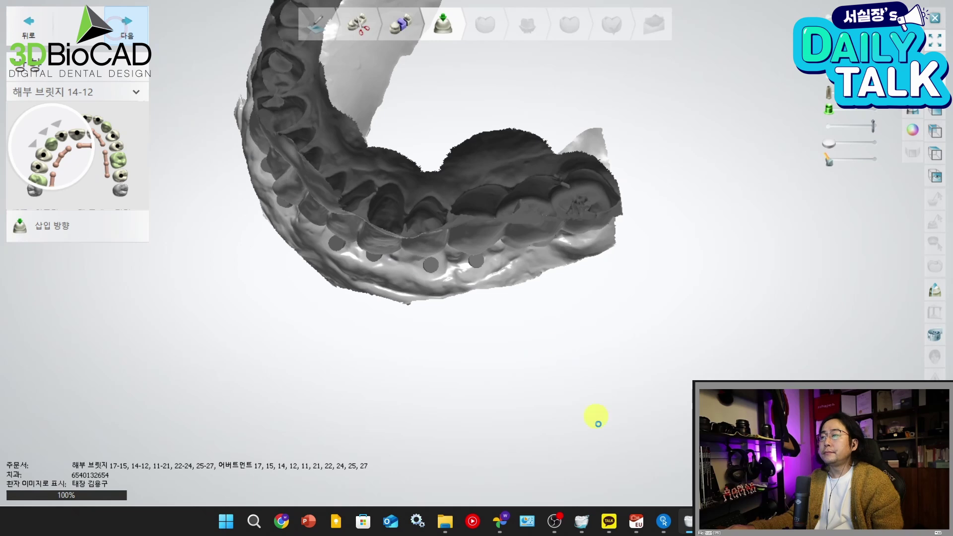
Accept the insertion directions for the remaining bridges through 25-27 and continue to Smile Composer
{"action": "right_click_drag", "start_coordinate": [602, 440], "coordinate": [412, 247]}
{"action": "scroll", "coordinate": [412, 232], "scroll_direction": "down", "scroll_amount": 3}
{"action": "left_click", "coordinate": [141, 23]}
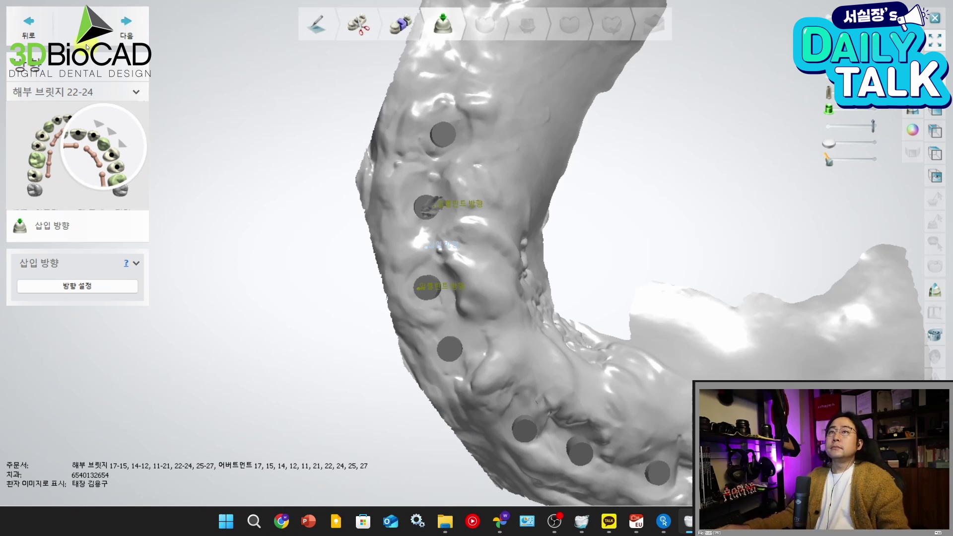
{"action": "left_click", "coordinate": [127, 25]}
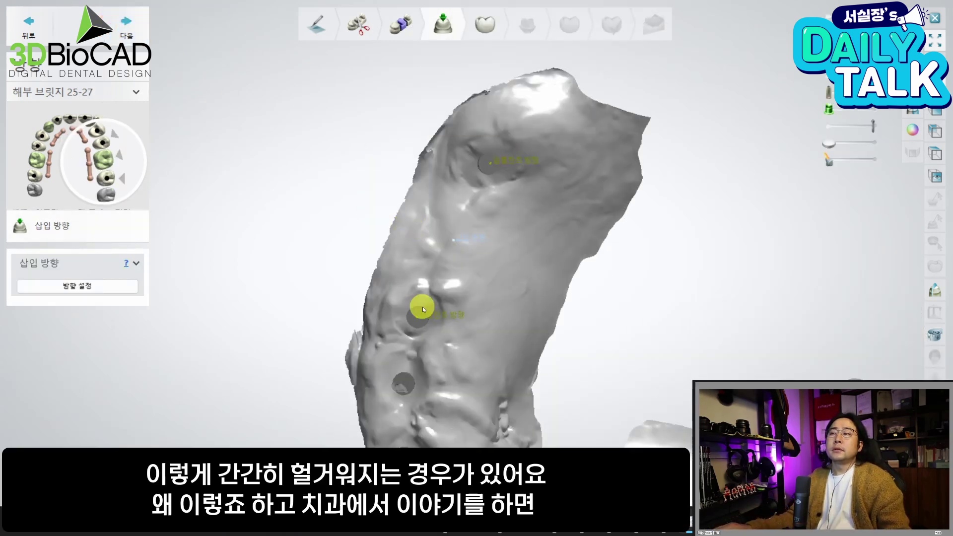
{"action": "scroll", "coordinate": [422, 307], "scroll_direction": "down", "scroll_amount": 3}
{"action": "middle_click_drag", "start_coordinate": [410, 311], "coordinate": [403, 282]}
{"action": "left_click", "coordinate": [122, 15]}
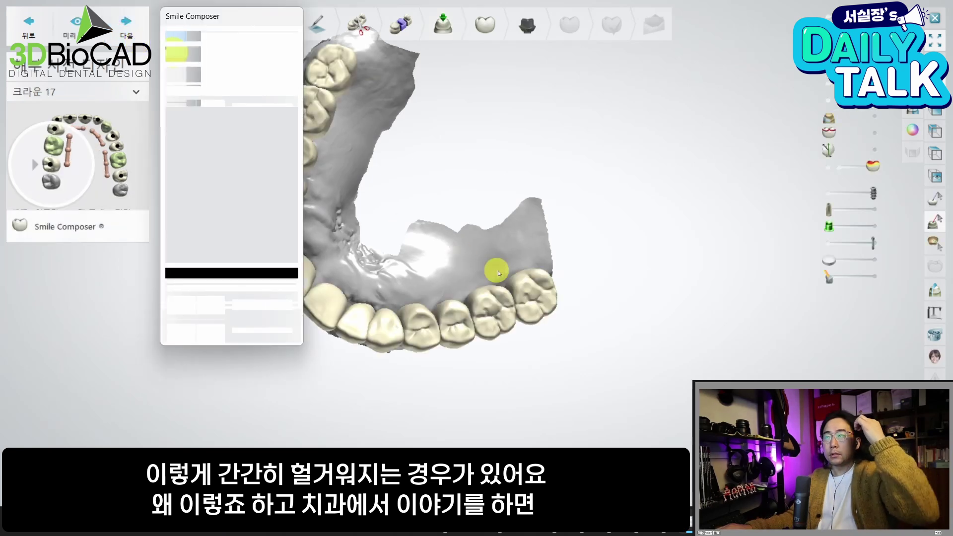
Check the proposed upper crowns in Smile Composer and go to the custom abutment design stage for abutment 17
{"action": "middle_click_drag", "start_coordinate": [465, 269], "coordinate": [521, 319]}
{"action": "right_click_drag", "start_coordinate": [407, 211], "coordinate": [465, 263]}
{"action": "scroll", "coordinate": [456, 263], "scroll_direction": "up", "scroll_amount": 3}
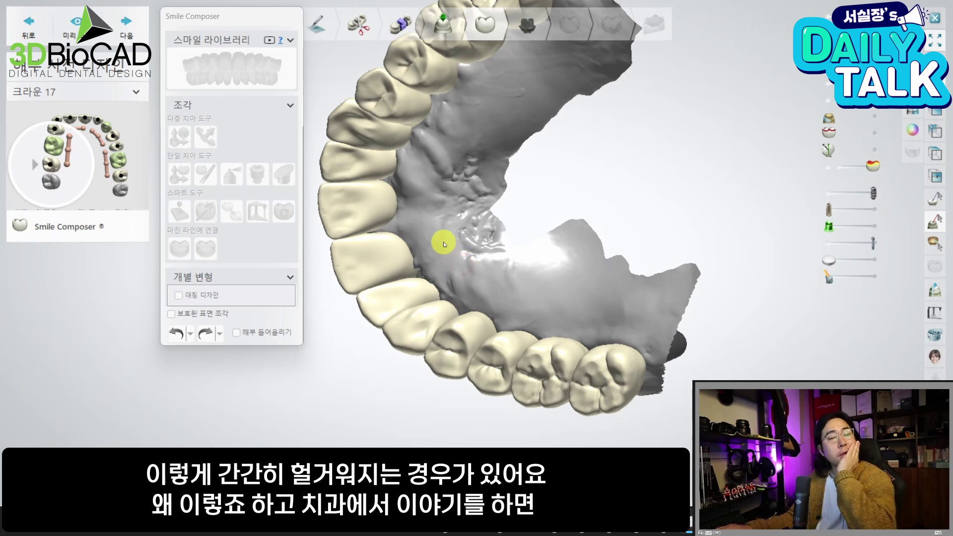
{"action": "scroll", "coordinate": [474, 258], "scroll_direction": "down", "scroll_amount": 3}
{"action": "right_click_drag", "start_coordinate": [470, 266], "coordinate": [510, 185]}
{"action": "left_click", "coordinate": [512, 32]}
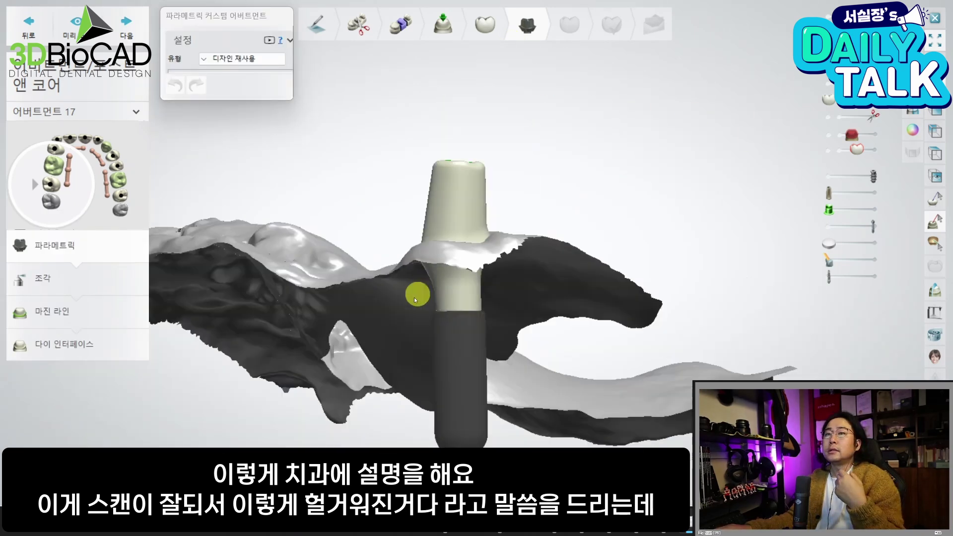
Set abutment 17's die interface to a 0.020 mm cement gap and 0.030 mm extra cement gap, and preview it
{"action": "left_click", "coordinate": [126, 24]}
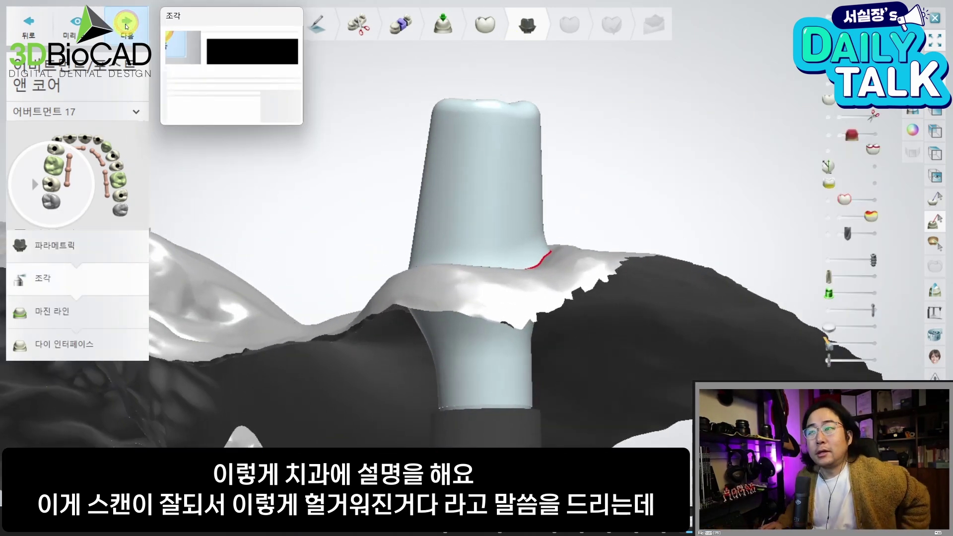
{"action": "left_click", "coordinate": [75, 353]}
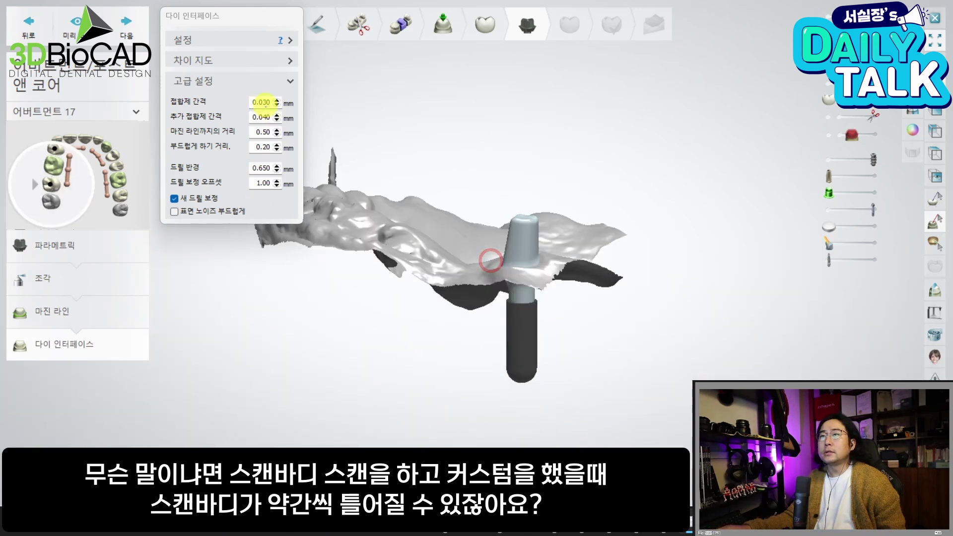
{"action": "left_click", "coordinate": [263, 102]}
{"action": "scroll", "coordinate": [263, 102], "scroll_direction": "down", "scroll_amount": 1}
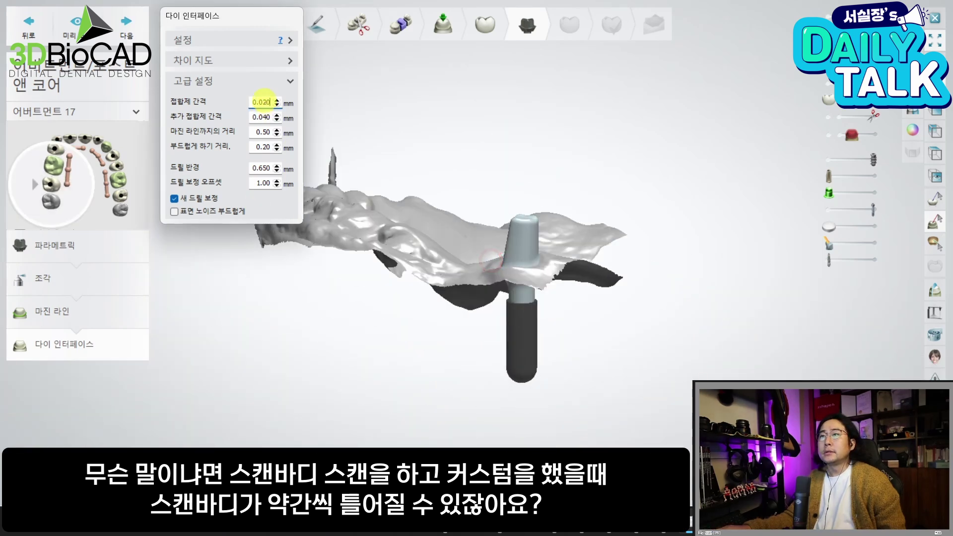
{"action": "left_click", "coordinate": [94, 42]}
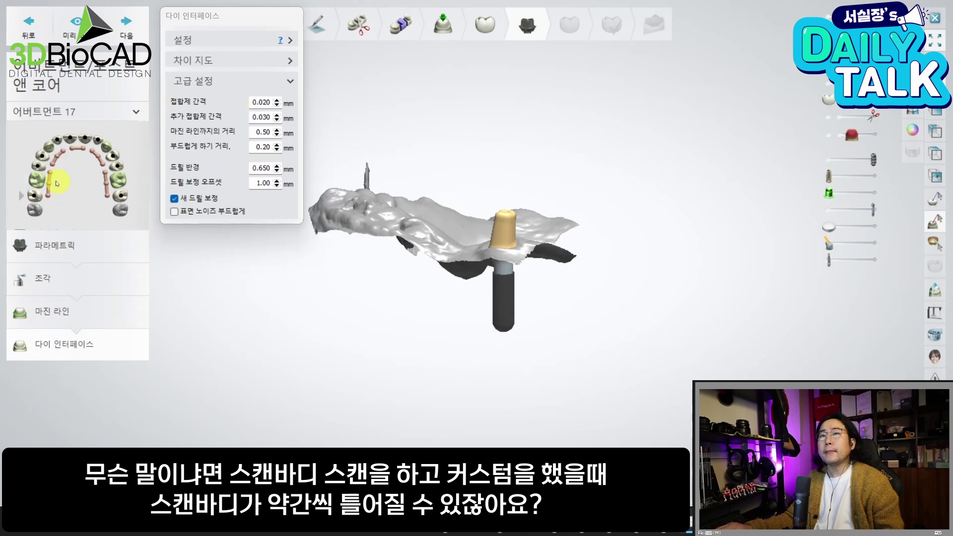
Give abutment 15 a die interface with a 0.020 mm cement gap and 0.030 mm extra cement gap, and preview it
{"action": "left_click", "coordinate": [40, 169]}
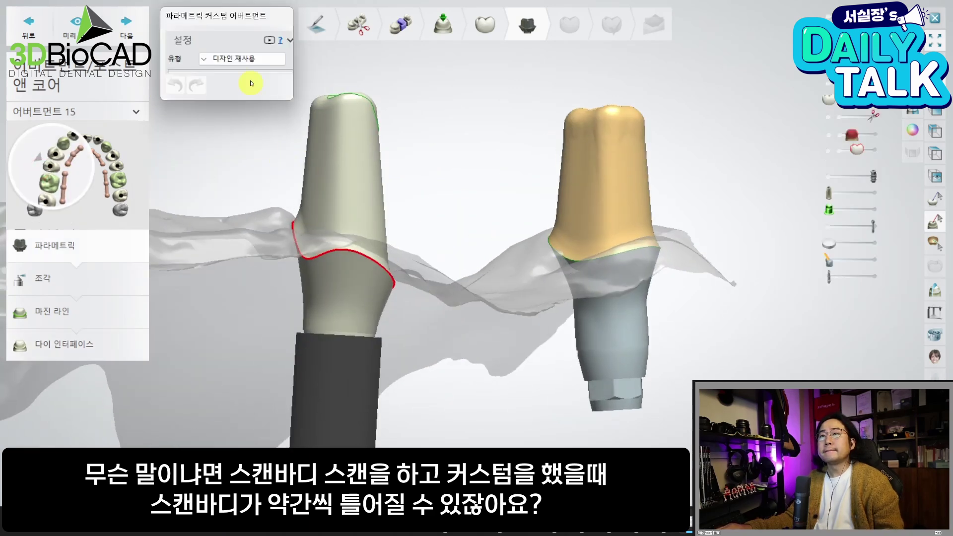
{"action": "left_click", "coordinate": [87, 344]}
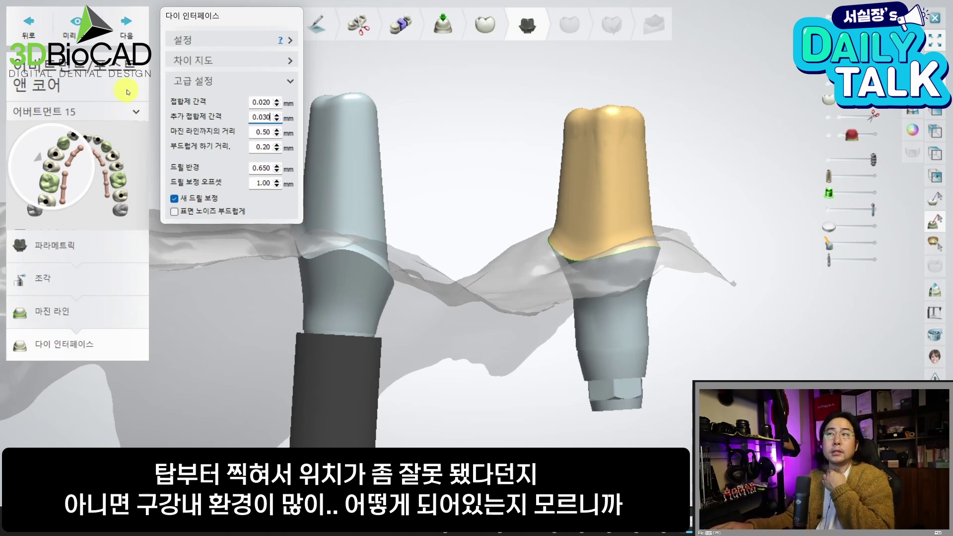
{"action": "left_click", "coordinate": [77, 38]}
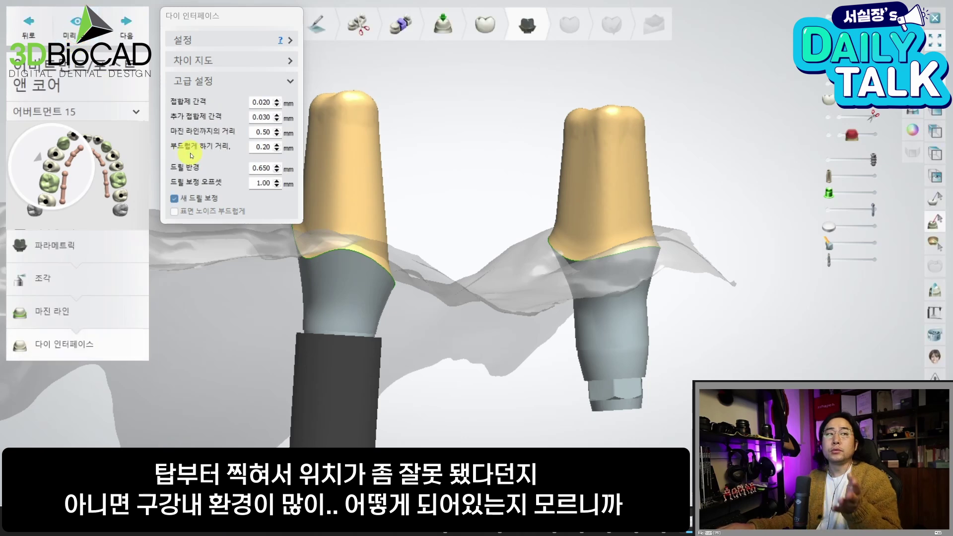
Generate the die interface preview for abutment 14 with a 0.020 mm cement gap and 0.030 mm extra cement gap
{"action": "scroll", "coordinate": [596, 266], "scroll_direction": "down", "scroll_amount": 3}
{"action": "right_click_drag", "start_coordinate": [561, 256], "coordinate": [600, 283]}
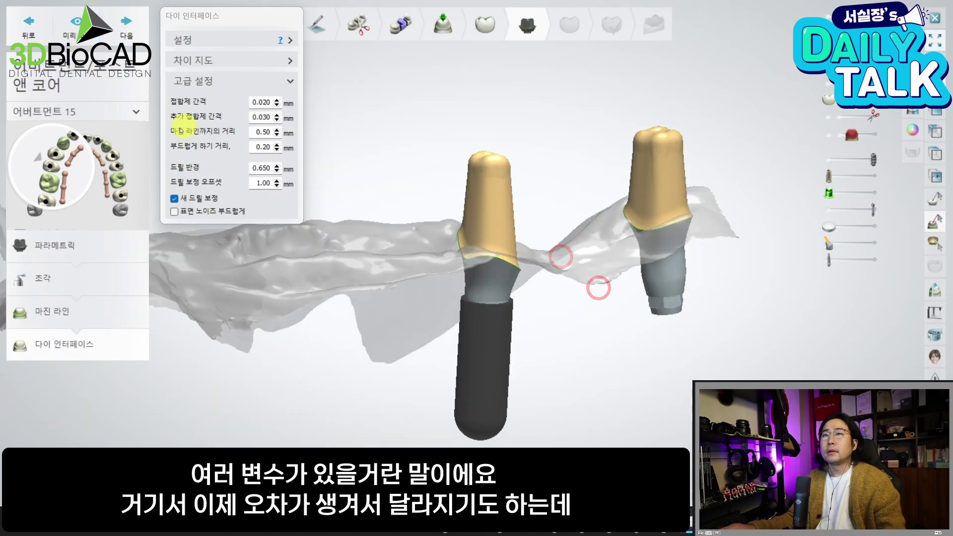
{"action": "left_click", "coordinate": [51, 173]}
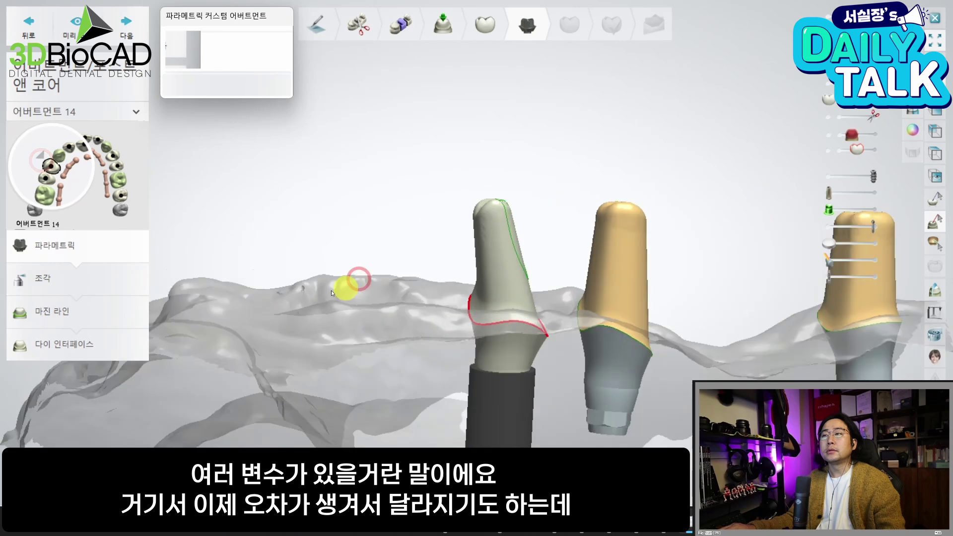
{"action": "left_click", "coordinate": [81, 338]}
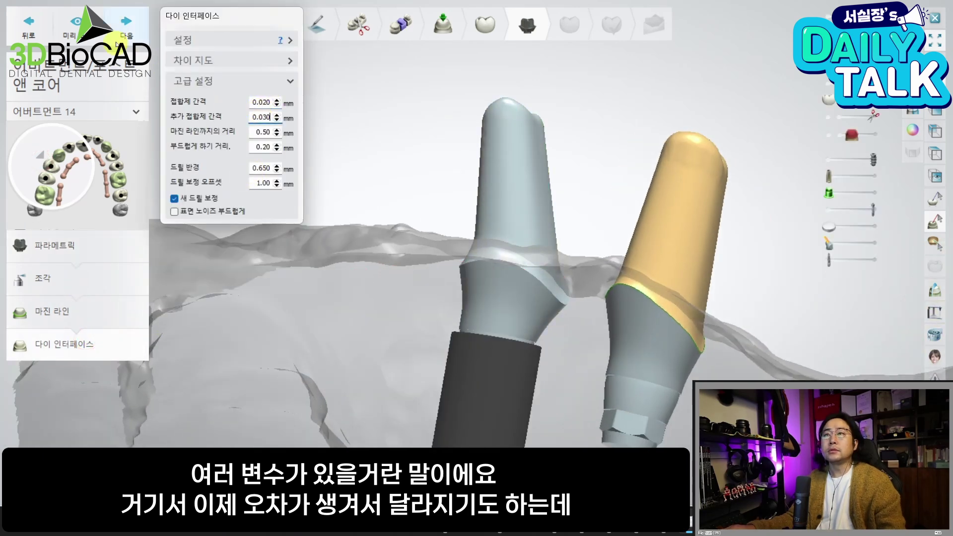
{"action": "left_click", "coordinate": [76, 22]}
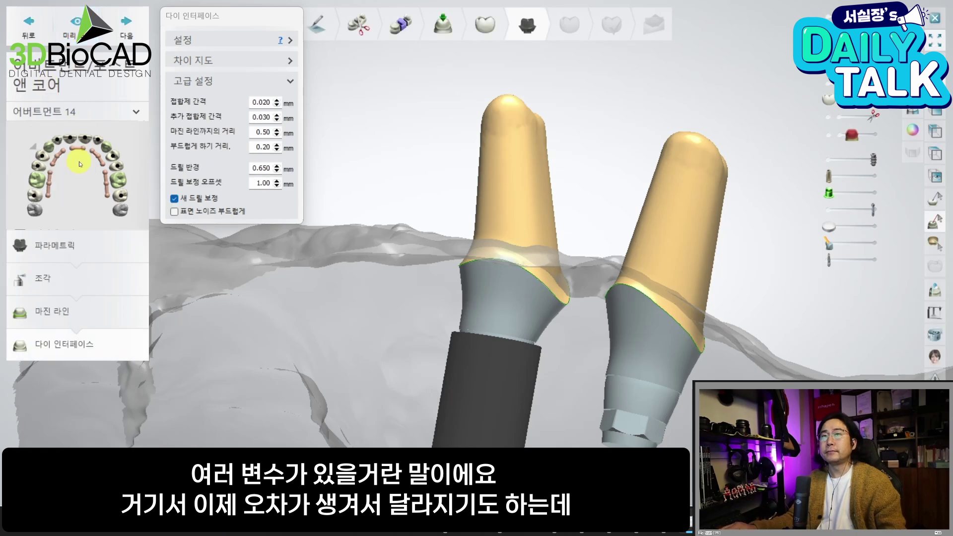
Give abutment 12 a die interface with 0.020 mm cement gap and 0.030 mm extra cement gap, declining minimum thickness, and preview it
{"action": "left_click", "coordinate": [56, 149]}
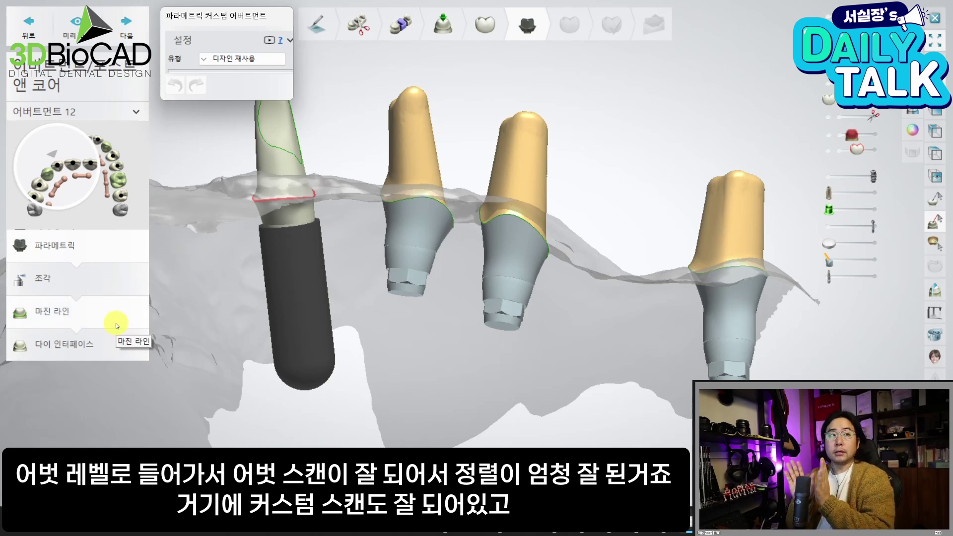
{"action": "left_click", "coordinate": [108, 346]}
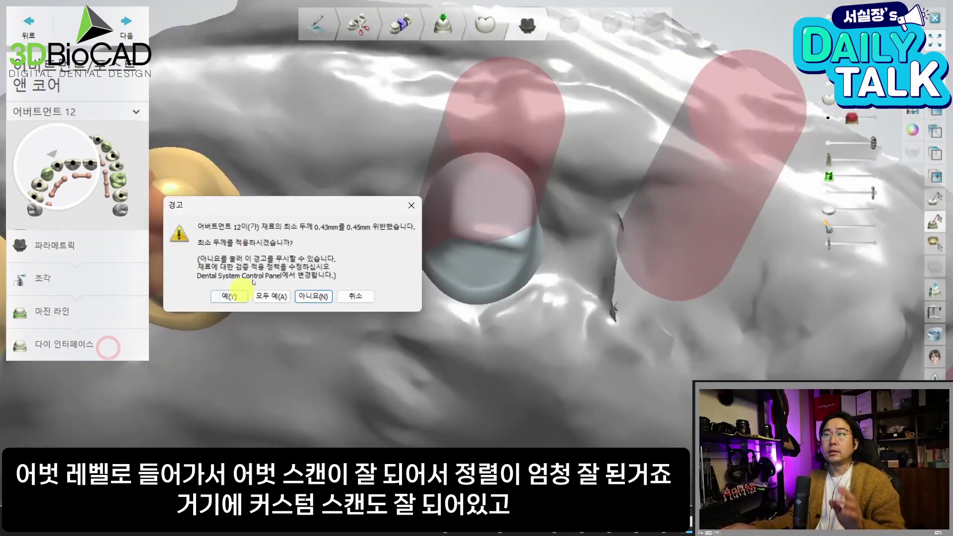
{"action": "left_click", "coordinate": [312, 297]}
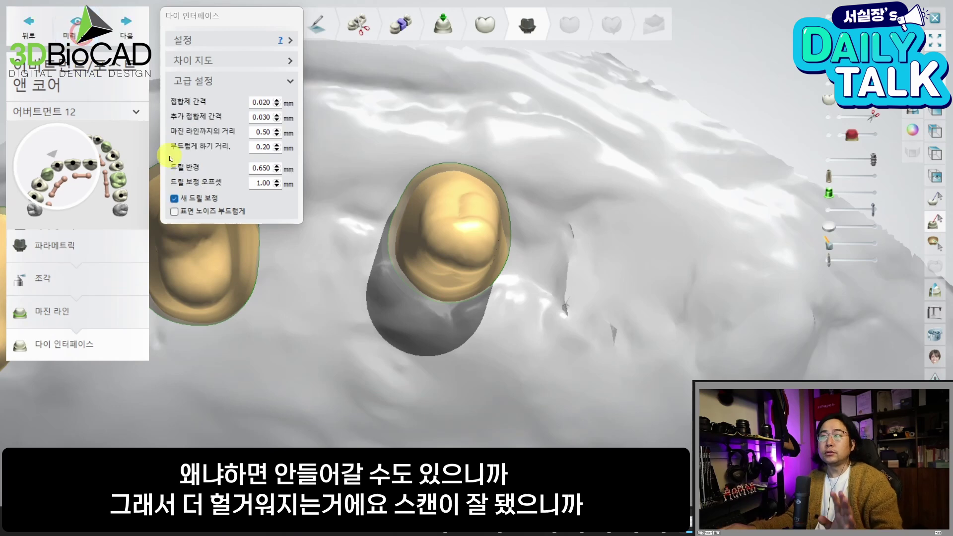
Preview abutment 11's die interface with a 0.020 mm cement gap and 0.030 mm extra cement gap, without applying the minimum thickness
{"action": "mouse_move", "coordinate": [74, 185]}
{"action": "left_click", "coordinate": [70, 147]}
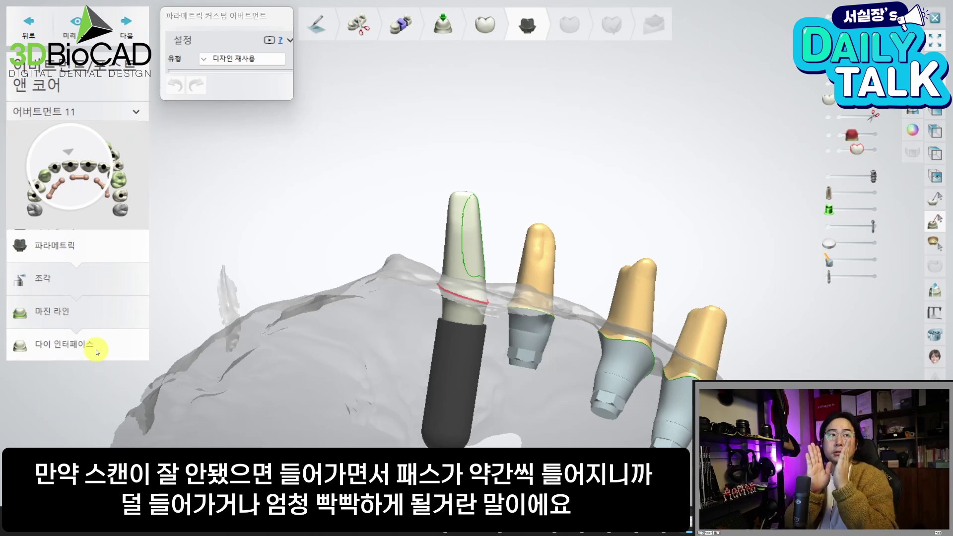
{"action": "left_click", "coordinate": [99, 337]}
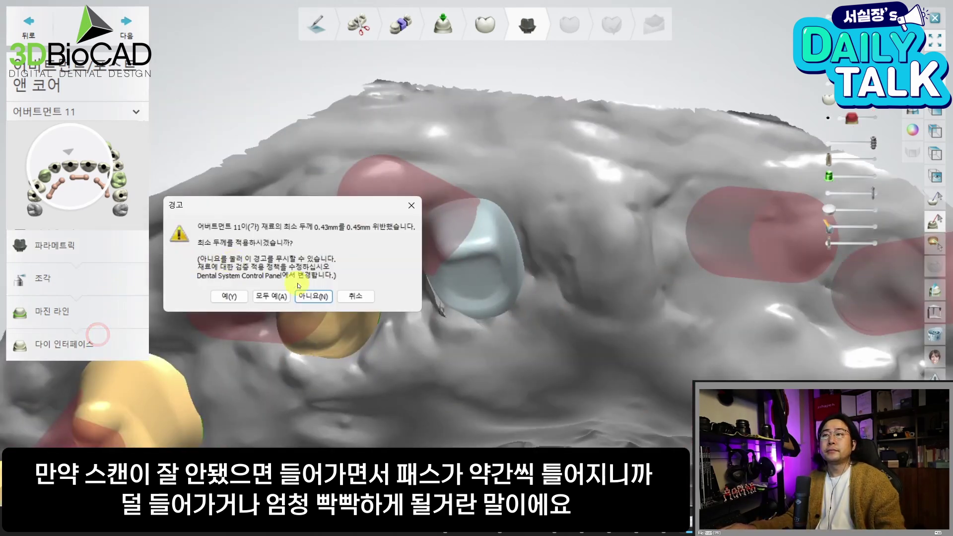
{"action": "left_click", "coordinate": [306, 297]}
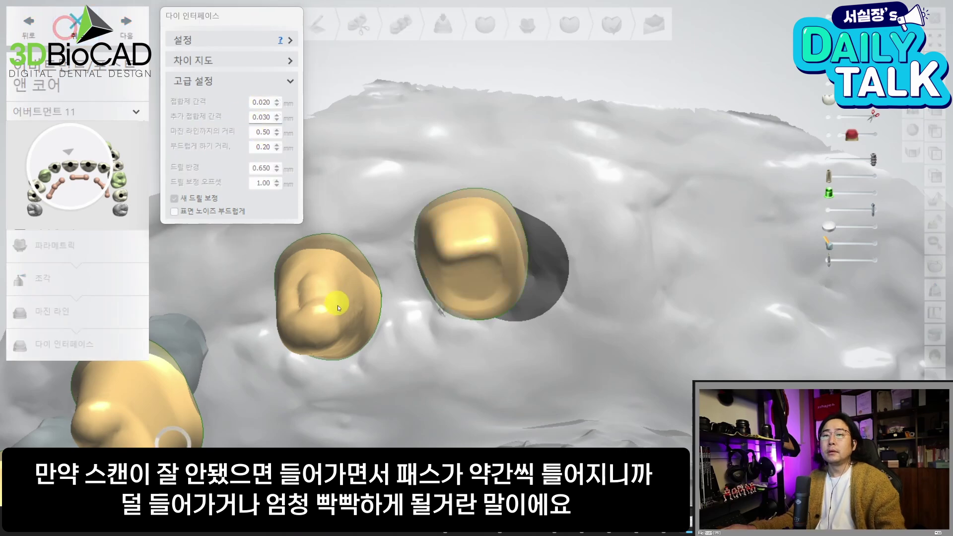
Set abutment 21's die interface to a 0.020 mm cement gap and 0.030 mm extra cement gap, and generate its preview
{"action": "scroll", "coordinate": [409, 309], "scroll_direction": "down", "scroll_amount": 3}
{"action": "right_click_drag", "start_coordinate": [498, 322], "coordinate": [328, 228]}
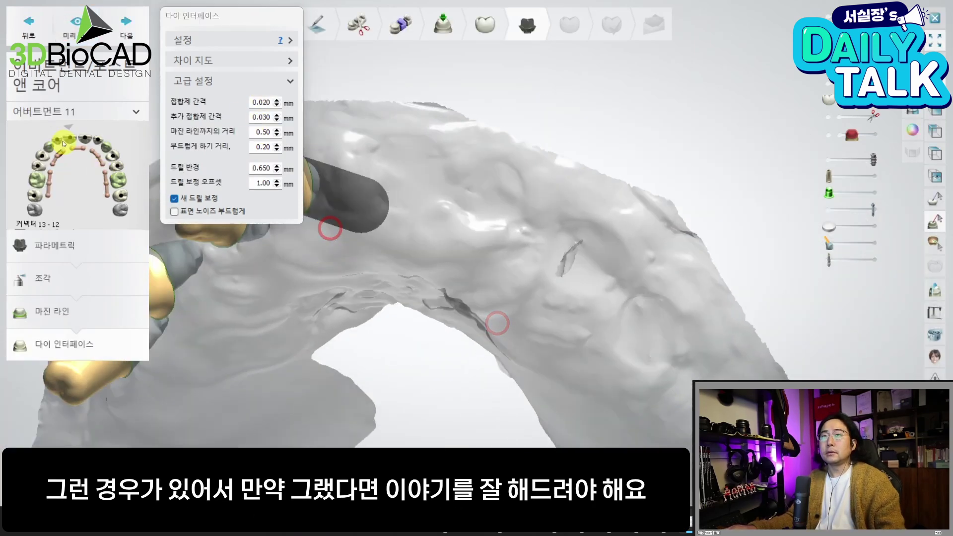
{"action": "left_click", "coordinate": [90, 140]}
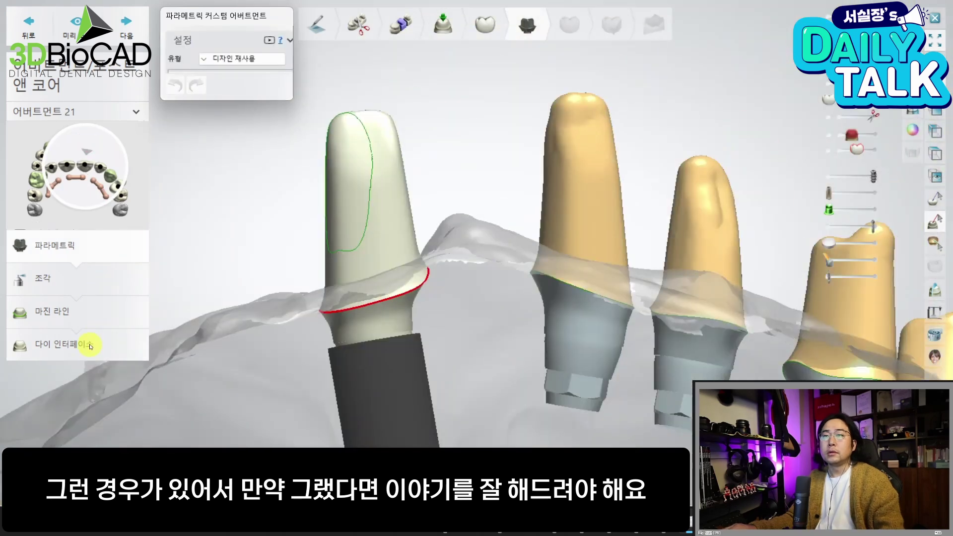
{"action": "left_click", "coordinate": [91, 342]}
{"action": "left_click", "coordinate": [307, 296]}
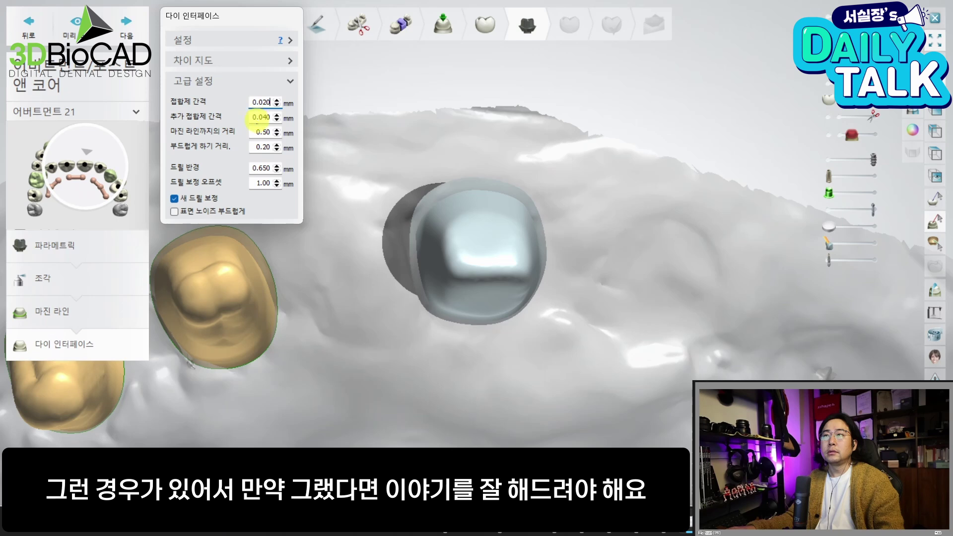
{"action": "left_click", "coordinate": [103, 34]}
{"action": "left_click", "coordinate": [86, 34]}
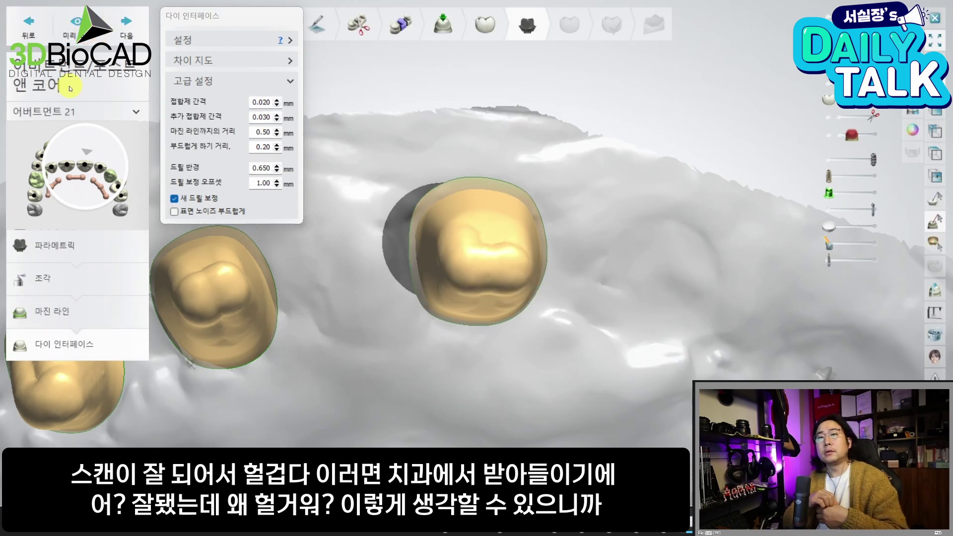
Set abutment 22's cement gap to 0.020 mm and extra cement gap to 0.030 mm, and preview the die interface
{"action": "scroll", "coordinate": [548, 149], "scroll_direction": "down", "scroll_amount": 3}
{"action": "middle_click_drag", "start_coordinate": [596, 228], "coordinate": [389, 171]}
{"action": "left_click", "coordinate": [97, 140]}
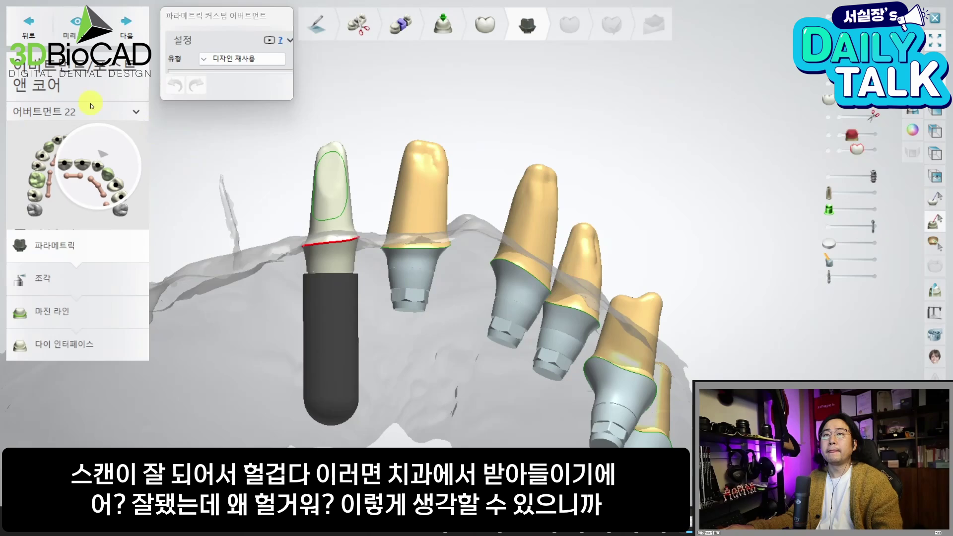
{"action": "left_click", "coordinate": [117, 352]}
{"action": "left_click", "coordinate": [314, 296]}
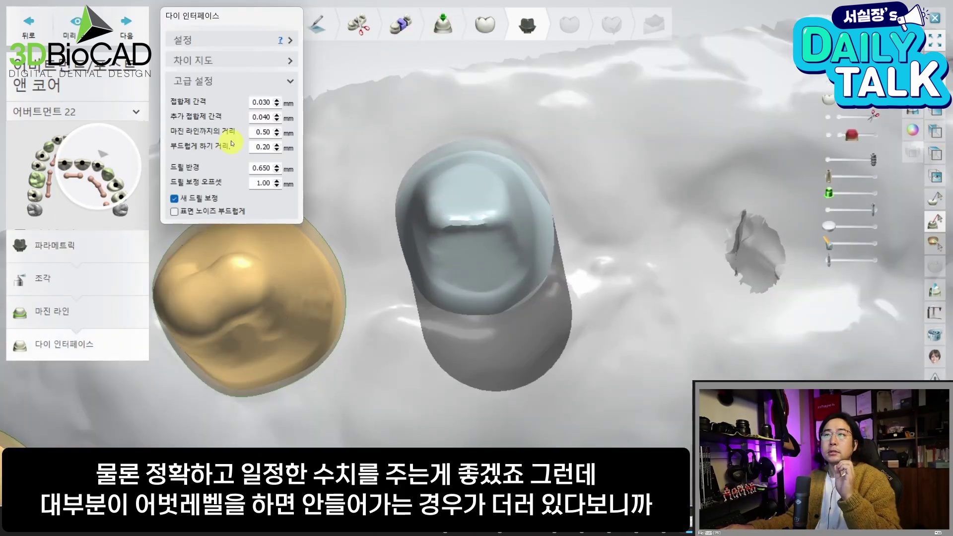
{"action": "key", "text": "Return"}
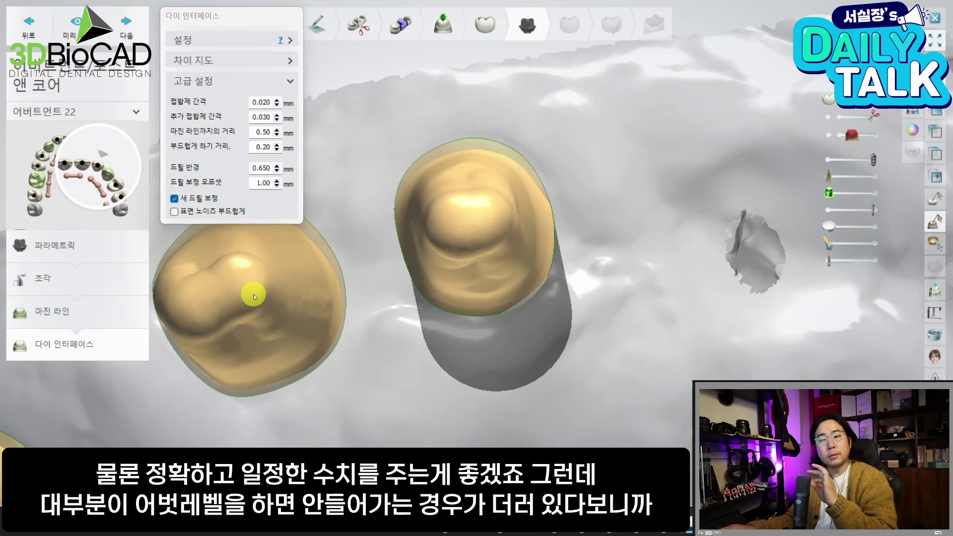
Create abutment 24's die interface preview with a 0.020 mm cement gap and 0.030 mm extra cement gap
{"action": "scroll", "coordinate": [338, 336], "scroll_direction": "down", "scroll_amount": 2}
{"action": "middle_click_drag", "start_coordinate": [348, 343], "coordinate": [346, 337]}
{"action": "scroll", "coordinate": [346, 341], "scroll_direction": "down", "scroll_amount": 2}
{"action": "right_click_drag", "start_coordinate": [367, 349], "coordinate": [419, 317]}
{"action": "right_click_drag", "start_coordinate": [419, 317], "coordinate": [199, 244]}
{"action": "left_click", "coordinate": [115, 158]}
{"action": "left_click", "coordinate": [115, 158]}
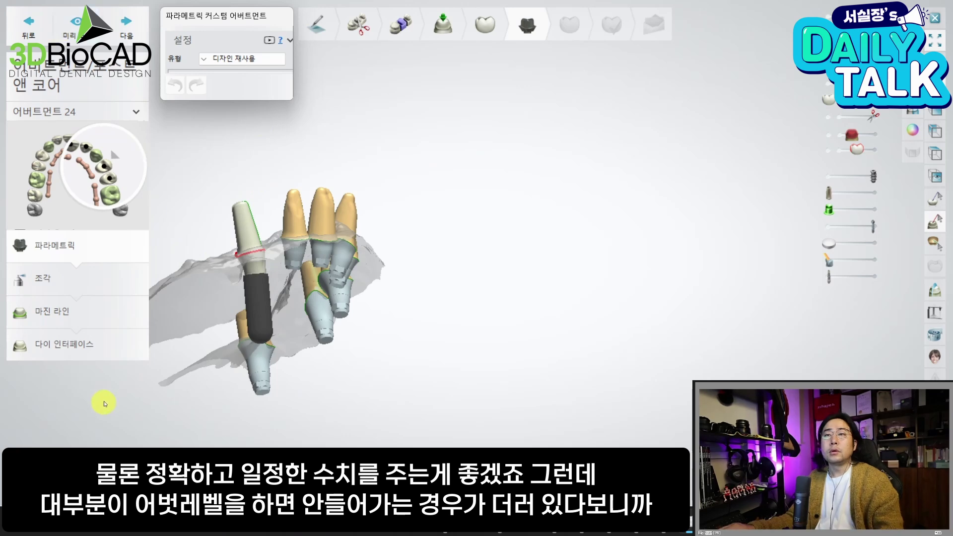
{"action": "left_click", "coordinate": [104, 343]}
{"action": "left_click", "coordinate": [306, 298]}
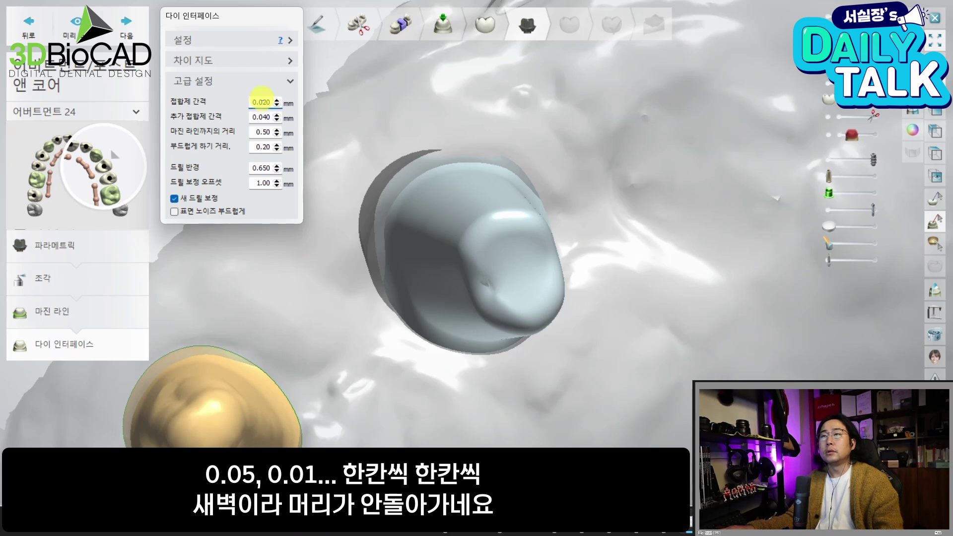
{"action": "left_click", "coordinate": [185, 82]}
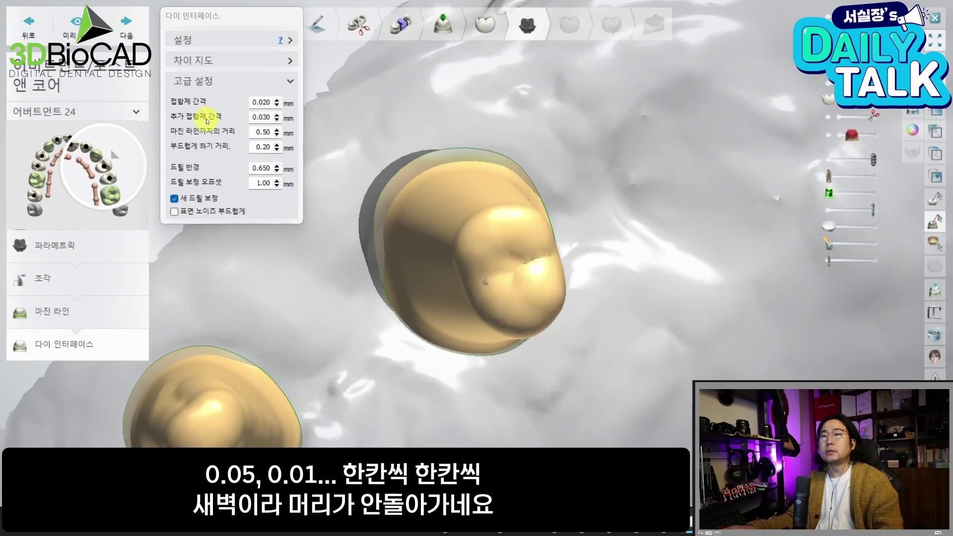
Show the crowns over the abutments and set abutment 25's die interface to 0.020 mm cement gap and 0.030 mm extra gap
{"action": "scroll", "coordinate": [451, 270], "scroll_direction": "down", "scroll_amount": 5}
{"action": "right_click_drag", "start_coordinate": [485, 281], "coordinate": [442, 284]}
{"action": "middle_click_drag", "start_coordinate": [476, 190], "coordinate": [428, 205]}
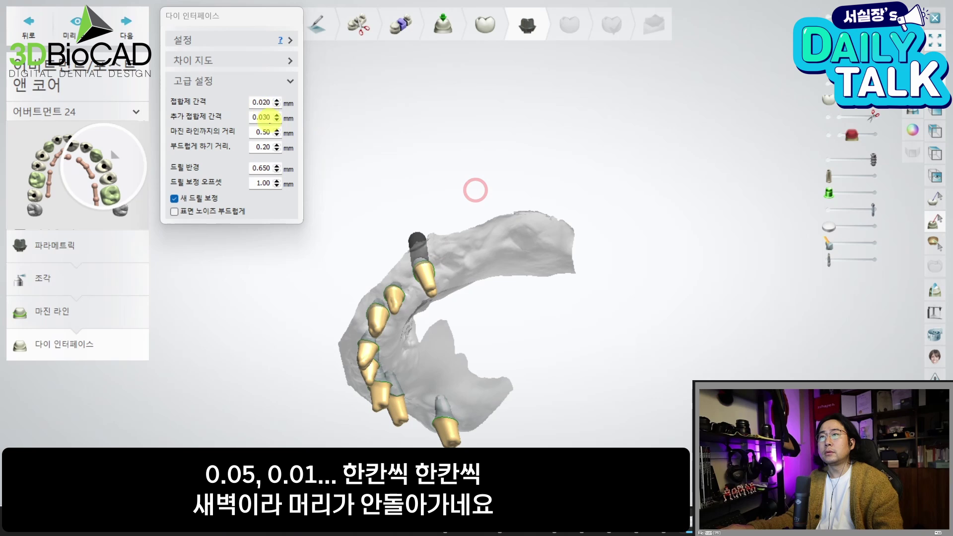
{"action": "right_click_drag", "start_coordinate": [397, 171], "coordinate": [361, 133]}
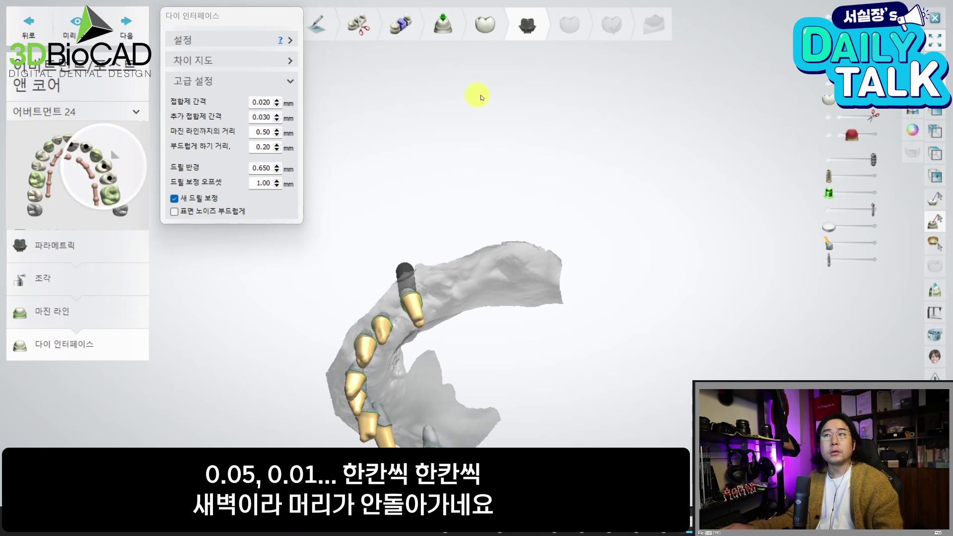
{"action": "right_click_drag", "start_coordinate": [481, 312], "coordinate": [491, 253]}
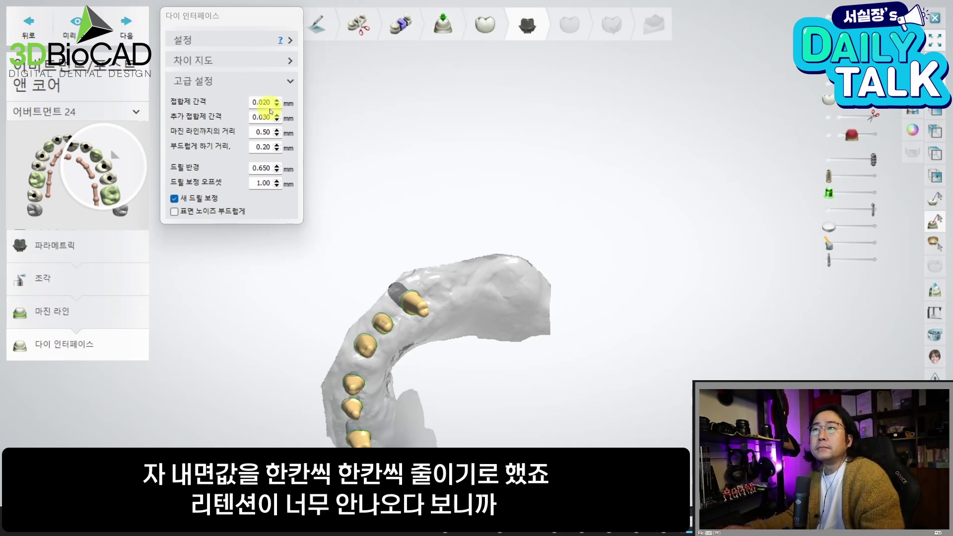
{"action": "scroll", "coordinate": [423, 234], "scroll_direction": "down", "scroll_amount": 1}
{"action": "right_click_drag", "start_coordinate": [398, 231], "coordinate": [315, 259]}
{"action": "left_click", "coordinate": [114, 23]}
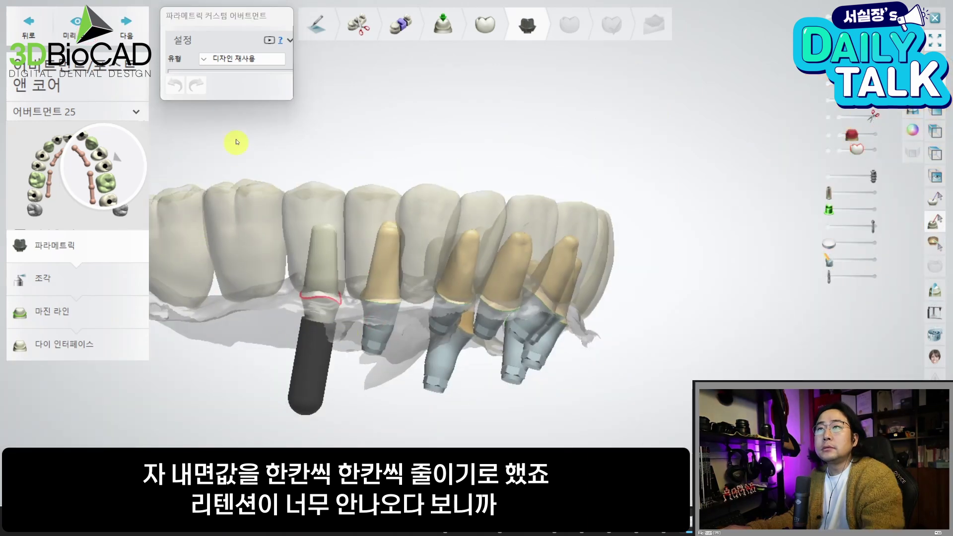
{"action": "left_click", "coordinate": [106, 353]}
{"action": "left_click", "coordinate": [303, 296]}
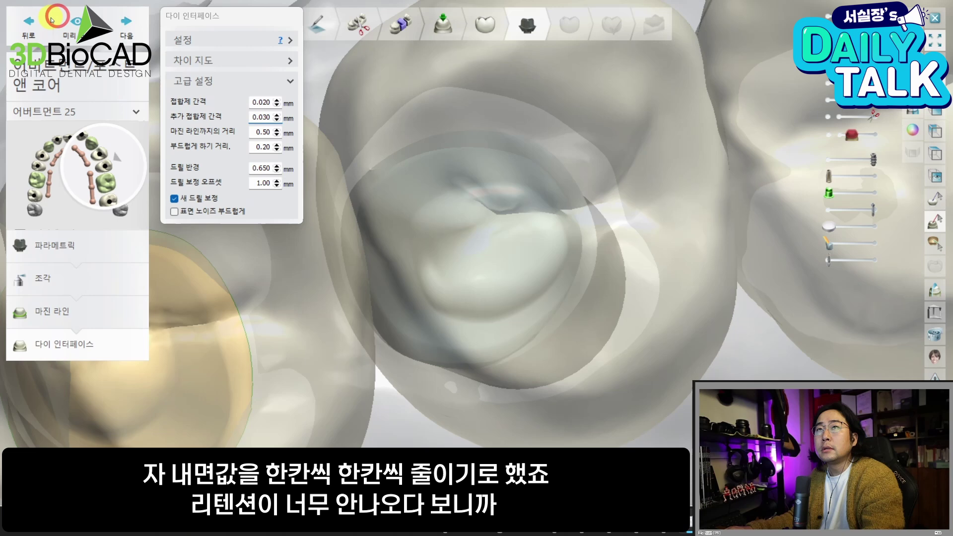
Open abutment 27's die interface, set its cement gap to 0.020 mm, and generate the preview
{"action": "scroll", "coordinate": [479, 295], "scroll_direction": "down", "scroll_amount": 10}
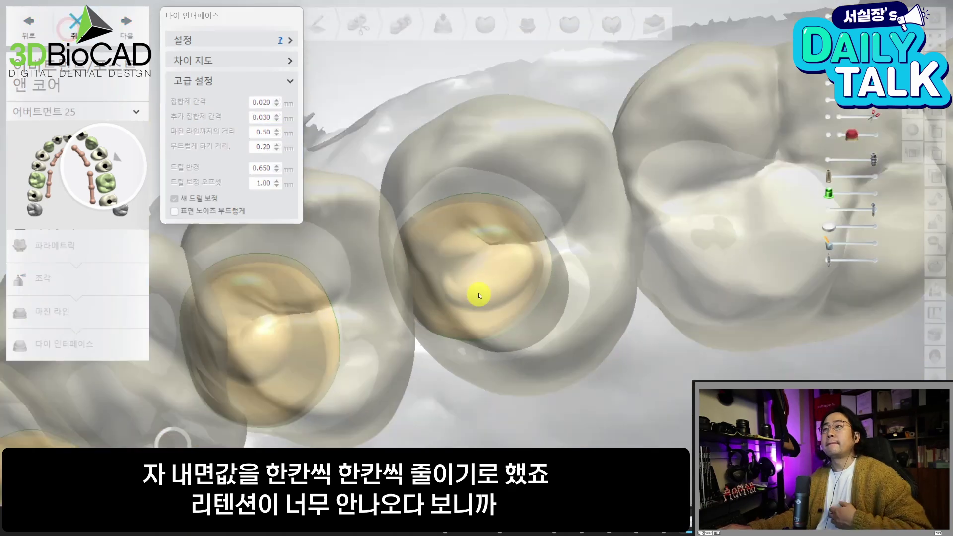
{"action": "middle_click_drag", "start_coordinate": [532, 327], "coordinate": [481, 189]}
{"action": "left_click", "coordinate": [120, 196]}
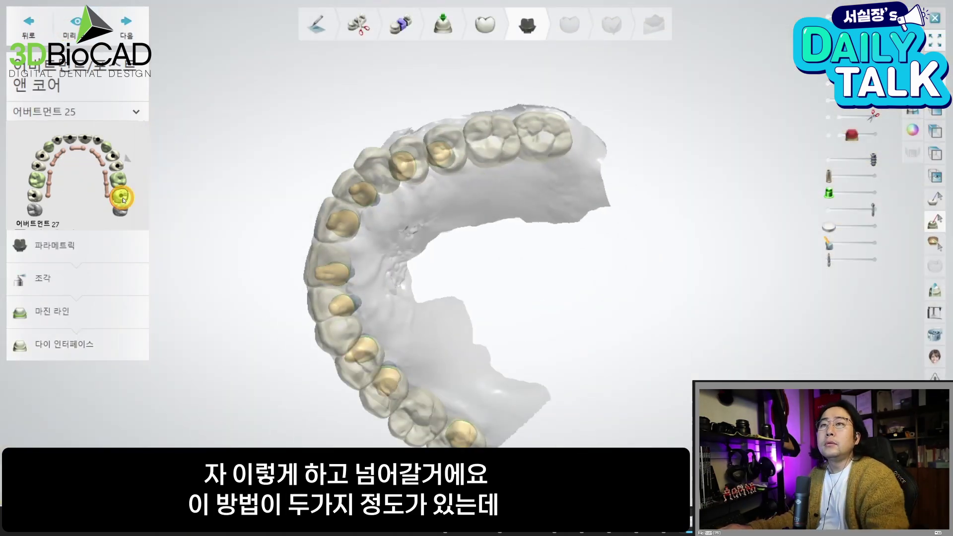
{"action": "left_click", "coordinate": [109, 346]}
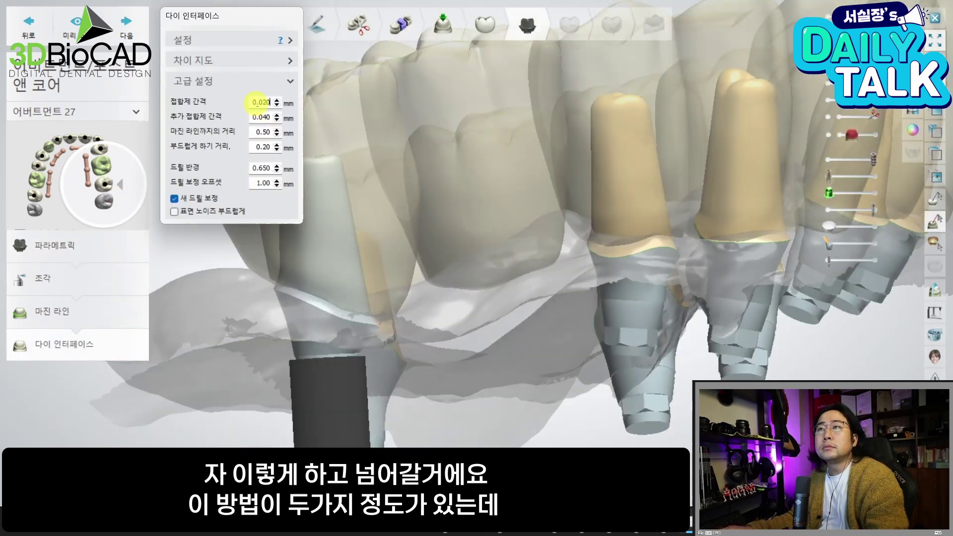
{"action": "key", "text": "Return"}
Leave the abutment design stage and advance to the anatomical crown design stage
{"action": "scroll", "coordinate": [474, 219], "scroll_direction": "down", "scroll_amount": 5}
{"action": "right_click_drag", "start_coordinate": [475, 219], "coordinate": [436, 161]}
{"action": "left_click", "coordinate": [137, 30]}
{"action": "left_click", "coordinate": [570, 33]}
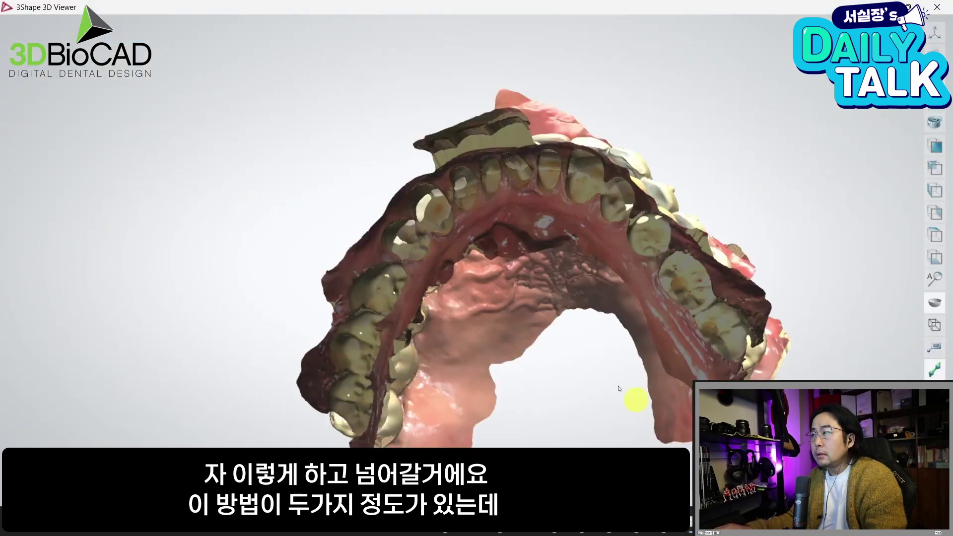
Switch to 3Shape 3D Viewer and examine the upper scan of the existing prosthesis from the occlusal side
{"action": "right_click_drag", "start_coordinate": [634, 396], "coordinate": [415, 170]}
{"action": "right_click_drag", "start_coordinate": [458, 362], "coordinate": [432, 353]}
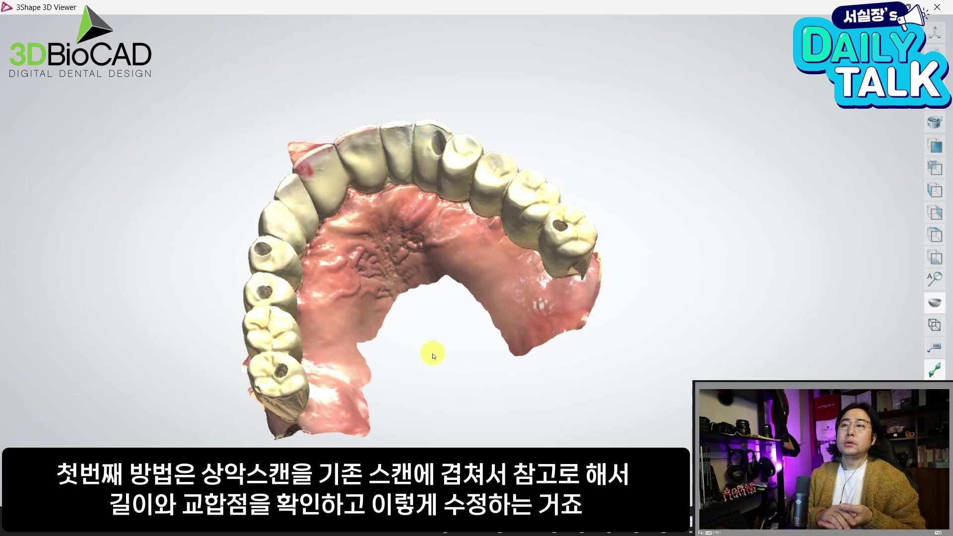
{"action": "scroll", "coordinate": [291, 208], "scroll_direction": "down", "scroll_amount": 3}
{"action": "right_click_drag", "start_coordinate": [308, 232], "coordinate": [326, 178]}
{"action": "scroll", "coordinate": [383, 268], "scroll_direction": "down", "scroll_amount": 3}
{"action": "right_click_drag", "start_coordinate": [383, 271], "coordinate": [505, 302]}
{"action": "scroll", "coordinate": [505, 302], "scroll_direction": "up", "scroll_amount": 5}
{"action": "right_click", "coordinate": [505, 302]}
{"action": "right_click_drag", "start_coordinate": [351, 267], "coordinate": [464, 317]}
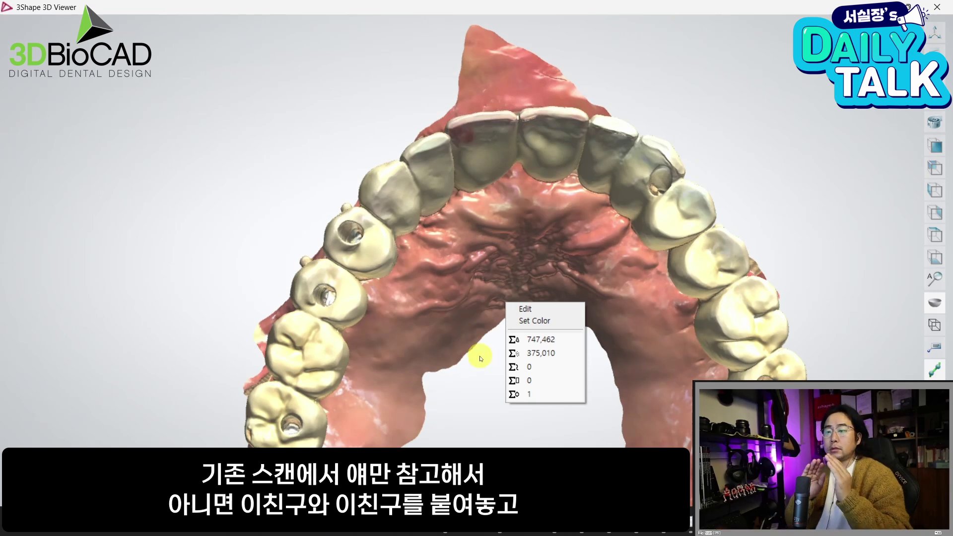
{"action": "scroll", "coordinate": [502, 239], "scroll_direction": "down", "scroll_amount": 5}
{"action": "scroll", "coordinate": [730, 150], "scroll_direction": "up", "scroll_amount": 2}
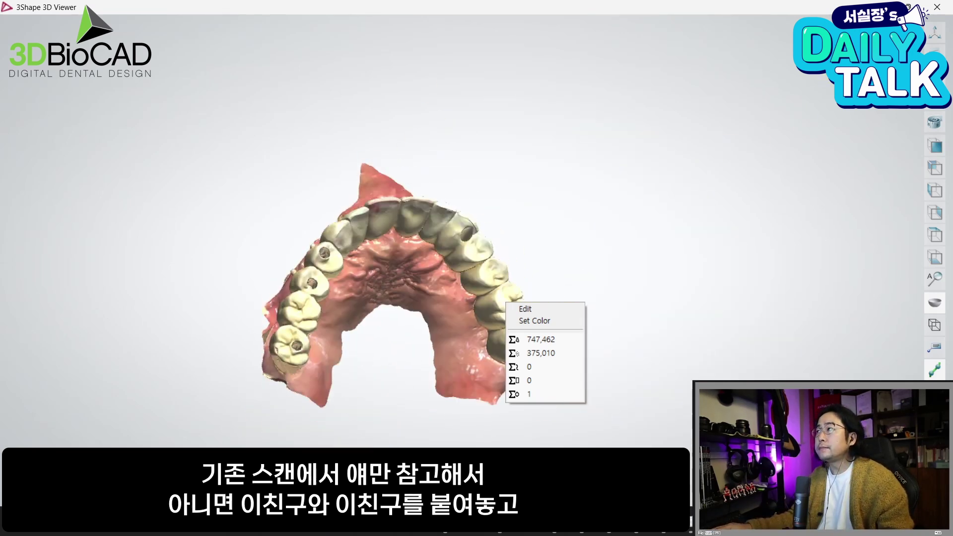
Show the lower scan with the upper prosthesis scan and examine how the two arches occlude from the front
{"action": "left_click", "coordinate": [839, 84]}
{"action": "scroll", "coordinate": [676, 147], "scroll_direction": "up", "scroll_amount": 5}
{"action": "right_click_drag", "start_coordinate": [617, 254], "coordinate": [551, 251]}
{"action": "mouse_move", "coordinate": [542, 287]}
{"action": "right_mouse_down"}
{"action": "mouse_move", "coordinate": [519, 358]}
{"action": "mouse_move", "coordinate": [502, 351]}
{"action": "mouse_move", "coordinate": [549, 333]}
{"action": "right_mouse_up"}
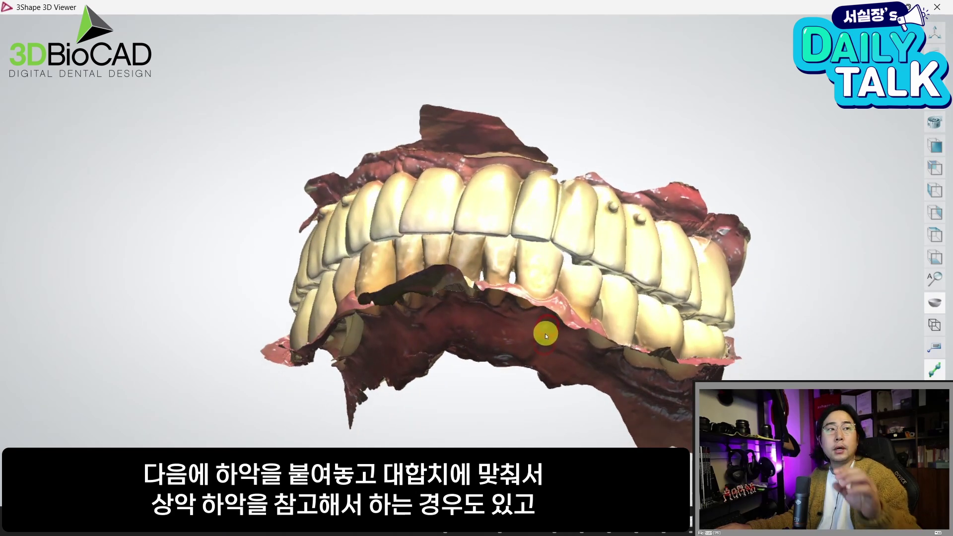
{"action": "right_click_drag", "start_coordinate": [491, 305], "coordinate": [490, 269]}
{"action": "scroll", "coordinate": [490, 269], "scroll_direction": "down", "scroll_amount": 3}
{"action": "right_click_drag", "start_coordinate": [541, 247], "coordinate": [550, 264]}
{"action": "scroll", "coordinate": [468, 302], "scroll_direction": "down", "scroll_amount": 2}
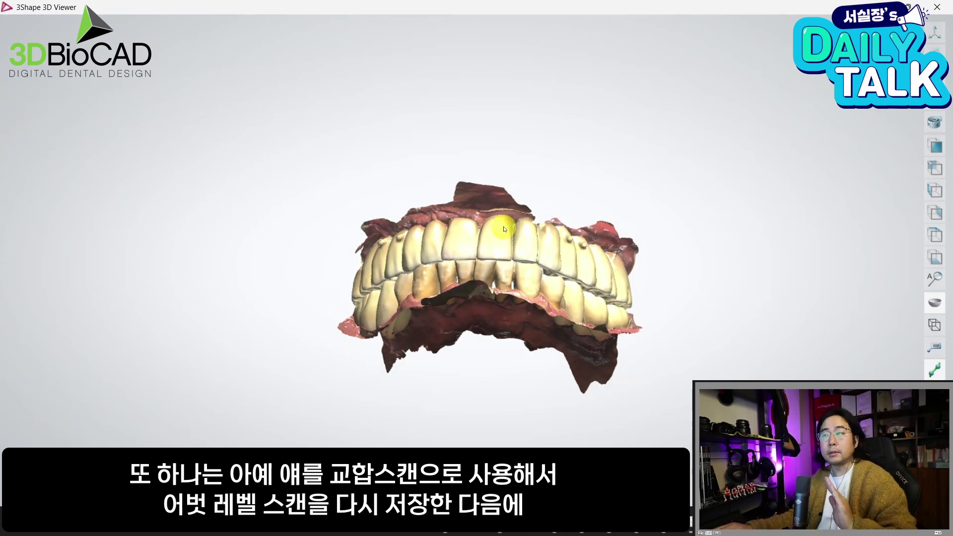
{"action": "scroll", "coordinate": [549, 234], "scroll_direction": "up", "scroll_amount": 2}
{"action": "right_click_drag", "start_coordinate": [567, 247], "coordinate": [580, 237]}
{"action": "right_click_drag", "start_coordinate": [501, 265], "coordinate": [496, 272]}
{"action": "right_click_drag", "start_coordinate": [380, 272], "coordinate": [488, 224]}
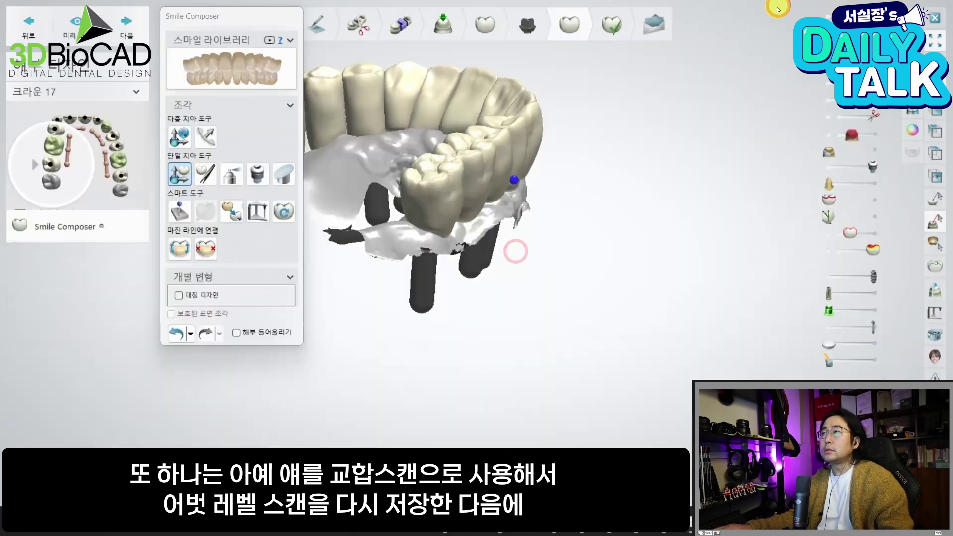
Hide the crown designs in Smile Composer, leaving the upper model with its custom abutments in view
{"action": "right_click_drag", "start_coordinate": [491, 188], "coordinate": [791, 106]}
{"action": "left_click", "coordinate": [823, 84]}
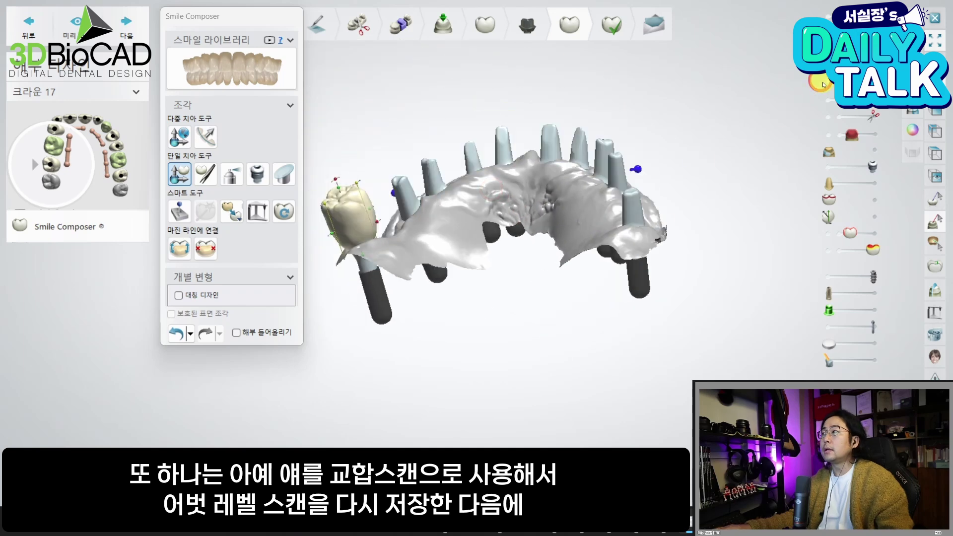
{"action": "right_click_drag", "start_coordinate": [447, 224], "coordinate": [404, 287]}
{"action": "scroll", "coordinate": [340, 209], "scroll_direction": "up", "scroll_amount": 2}
{"action": "right_click_drag", "start_coordinate": [685, 314], "coordinate": [790, 330]}
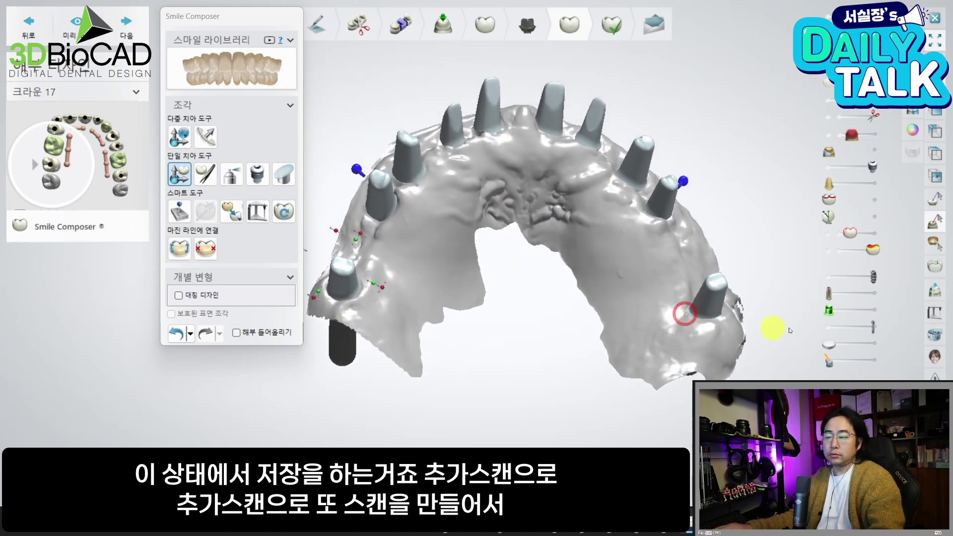
Open the Additional Scan tool and place its window beside the upper model with its save preview in view
{"action": "left_click", "coordinate": [933, 356]}
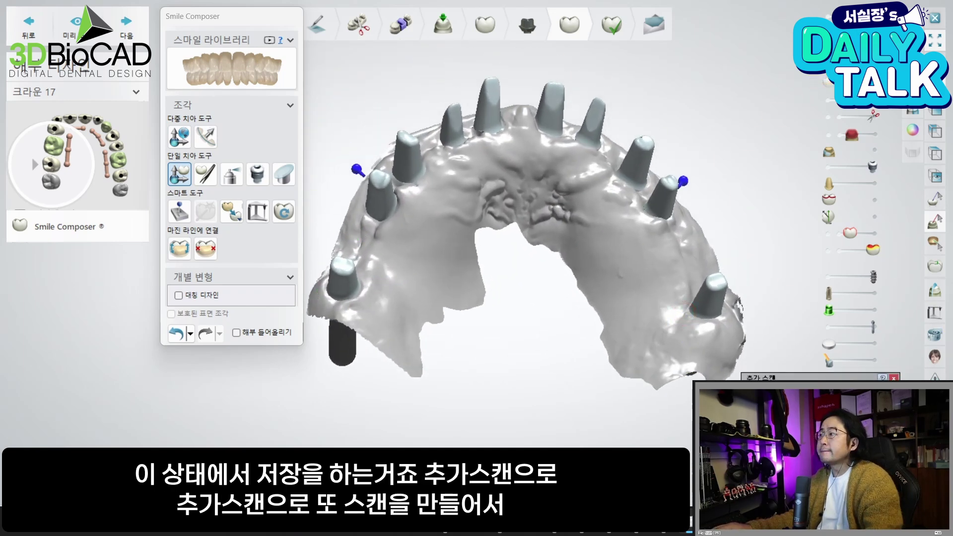
{"action": "left_click_drag", "start_coordinate": [805, 375], "coordinate": [785, 196]}
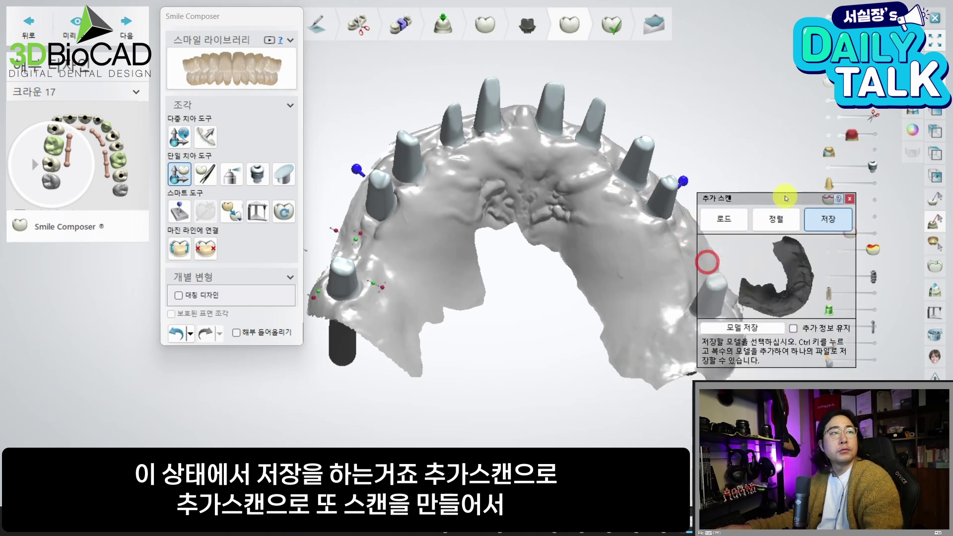
{"action": "left_click_drag", "start_coordinate": [546, 271], "coordinate": [489, 293]}
{"action": "right_click_drag", "start_coordinate": [488, 301], "coordinate": [505, 310]}
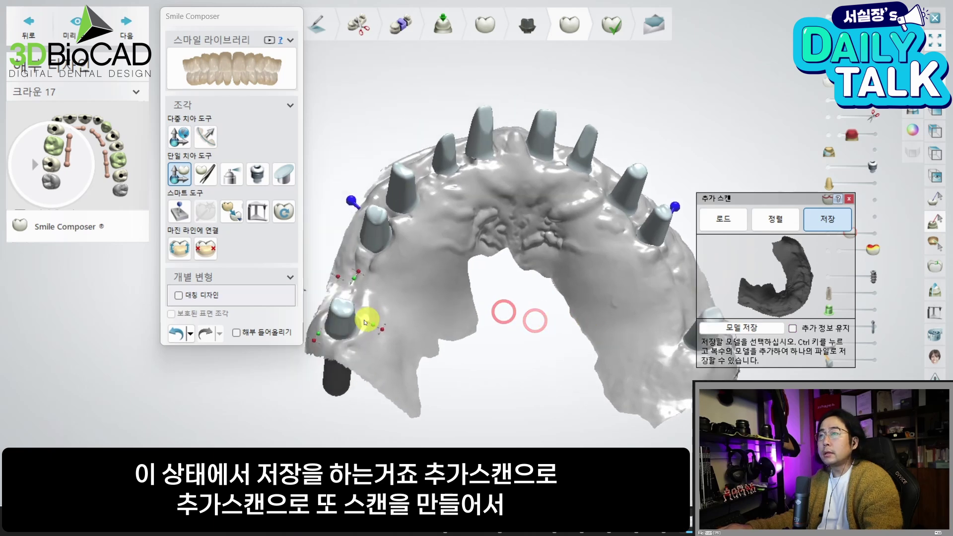
Select the custom abutments together with the upper model in the Additional Scan tool for saving as one combined scan
{"action": "left_click", "coordinate": [347, 322], "text": "ctrl"}
{"action": "left_click", "coordinate": [392, 203], "text": "ctrl"}
{"action": "left_click_drag", "start_coordinate": [778, 300], "coordinate": [797, 278]}
{"action": "left_click_drag", "start_coordinate": [531, 251], "coordinate": [413, 309]}
{"action": "middle_click_drag", "start_coordinate": [412, 308], "coordinate": [425, 296]}
{"action": "left_click", "coordinate": [347, 272], "text": "ctrl"}
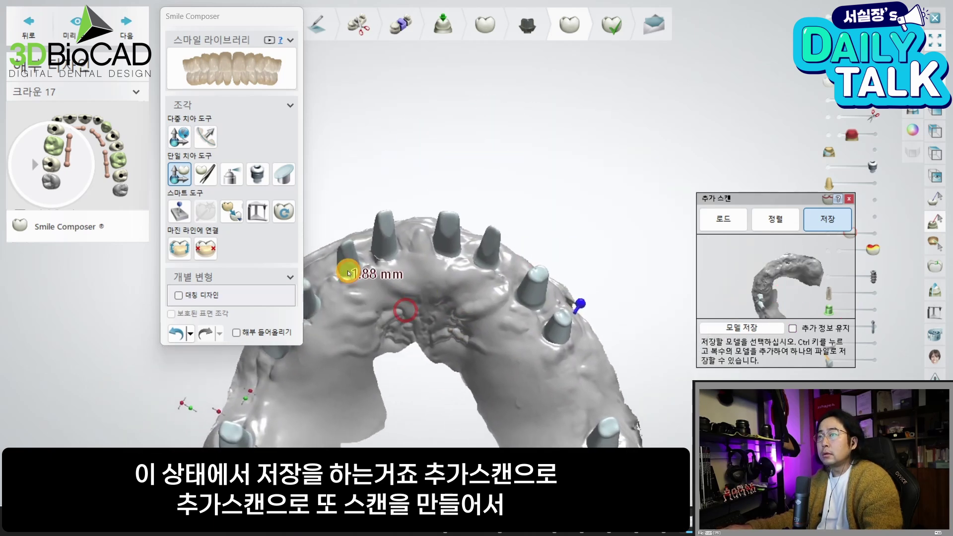
{"action": "left_click", "coordinate": [389, 240], "text": "ctrl"}
{"action": "left_click", "coordinate": [439, 232], "text": "ctrl"}
{"action": "left_click", "coordinate": [491, 252], "text": "ctrl"}
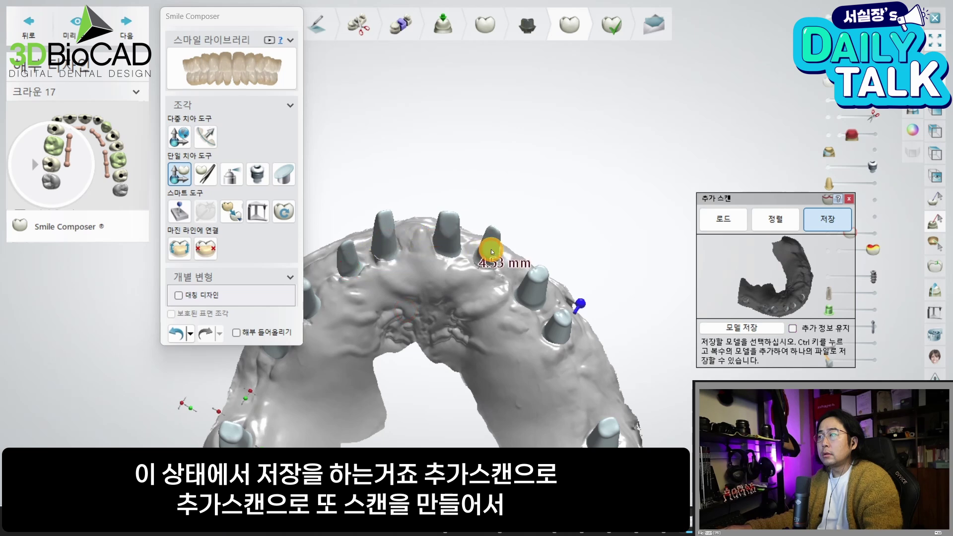
{"action": "left_click", "coordinate": [571, 332]}
{"action": "left_click", "coordinate": [576, 400]}
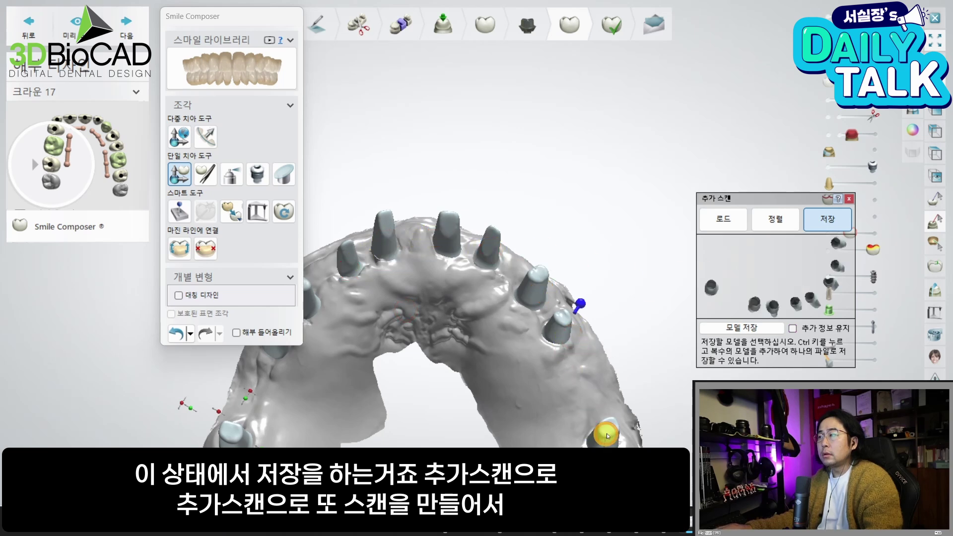
{"action": "left_click_drag", "start_coordinate": [754, 294], "coordinate": [773, 279]}
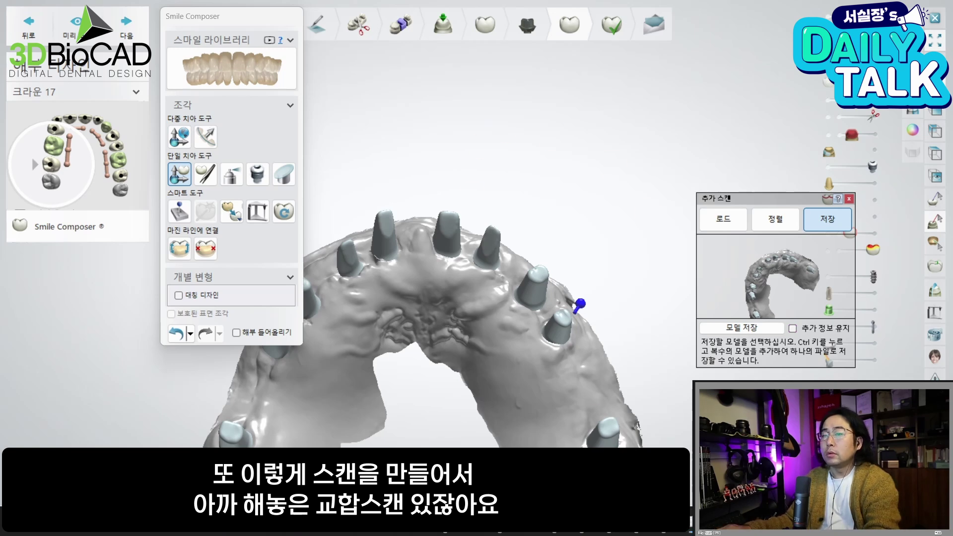
{"action": "left_click", "coordinate": [542, 155]}
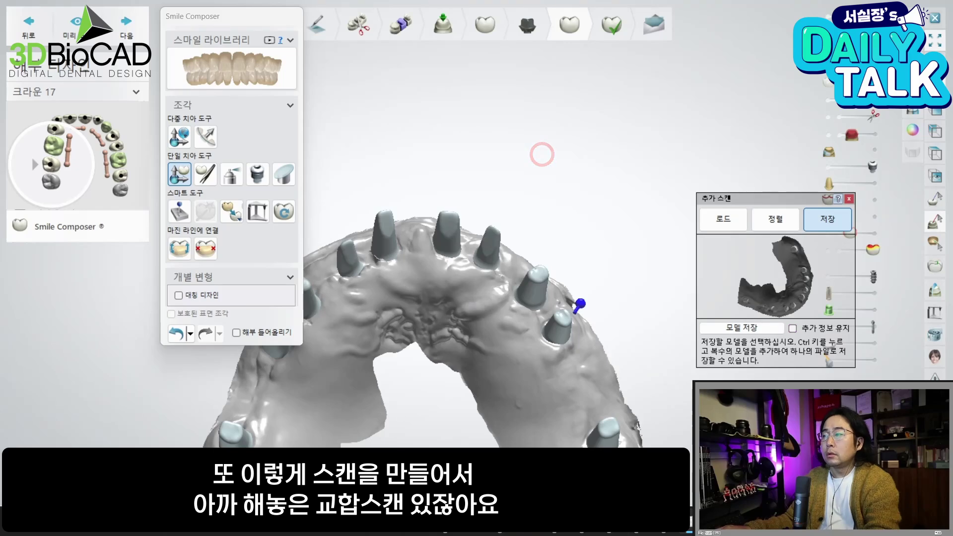
Switch to 3Shape 3D Viewer and examine how the existing upper prosthesis scan meets the lower arch
{"action": "key", "text": "alt+Tab"}
{"action": "scroll", "coordinate": [671, 338], "scroll_direction": "down", "scroll_amount": 2}
{"action": "right_click_drag", "start_coordinate": [671, 338], "coordinate": [617, 374]}
{"action": "left_click_drag", "start_coordinate": [796, 166], "coordinate": [596, 127]}
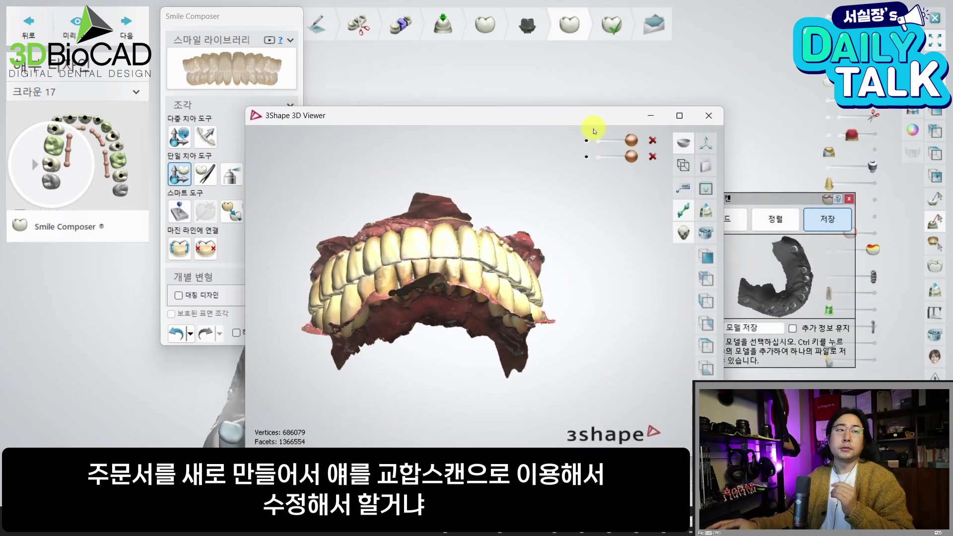
{"action": "right_click_drag", "start_coordinate": [416, 299], "coordinate": [430, 296]}
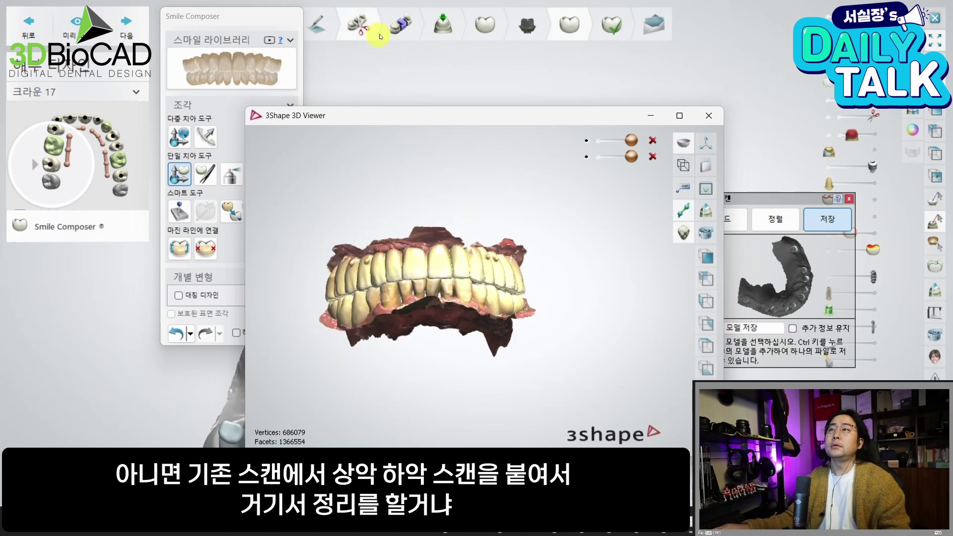
{"action": "left_click", "coordinate": [395, 71]}
Show the crown designs and the opposing lower arch again together with the upper model in Smile Composer
{"action": "right_click_drag", "start_coordinate": [574, 299], "coordinate": [436, 276]}
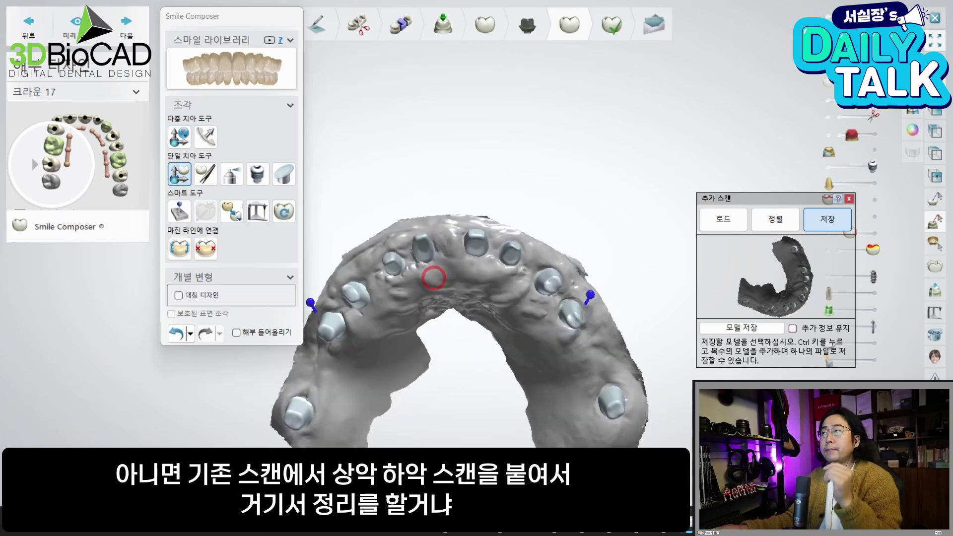
{"action": "middle_click_drag", "start_coordinate": [485, 224], "coordinate": [487, 195]}
{"action": "key", "text": "a"}
{"action": "right_click_drag", "start_coordinate": [511, 284], "coordinate": [528, 259]}
{"action": "left_click", "coordinate": [757, 202]}
{"action": "mouse_move", "coordinate": [746, 196]}
{"action": "left_mouse_down"}
{"action": "mouse_move", "coordinate": [755, 199]}
{"action": "mouse_move", "coordinate": [756, 257]}
{"action": "mouse_move", "coordinate": [725, 275]}
{"action": "mouse_move", "coordinate": [751, 190]}
{"action": "mouse_move", "coordinate": [757, 197]}
{"action": "left_mouse_up"}
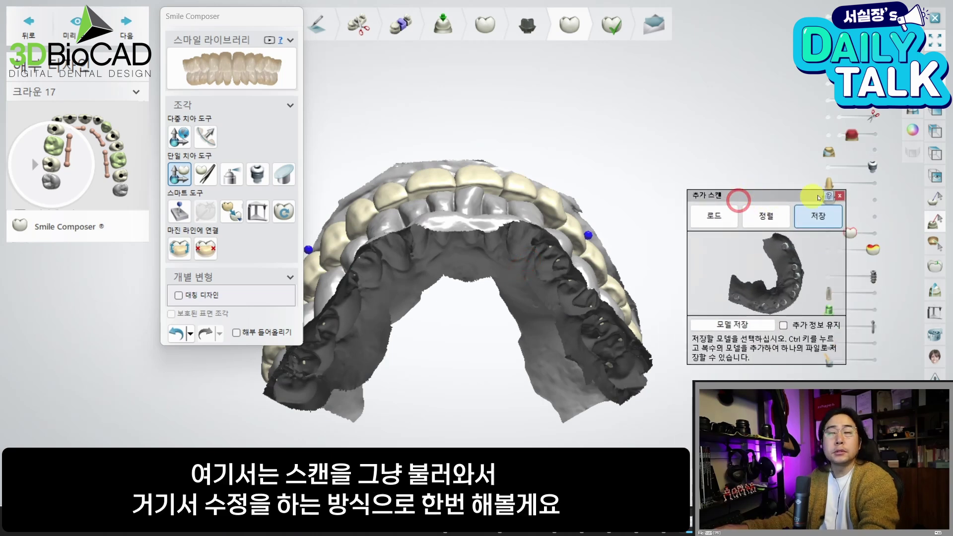
Load the upperjaw PLY file of the existing prosthesis from the case folder as an additional scan
{"action": "left_click", "coordinate": [724, 217]}
{"action": "left_click_drag", "start_coordinate": [254, 19], "coordinate": [127, 95]}
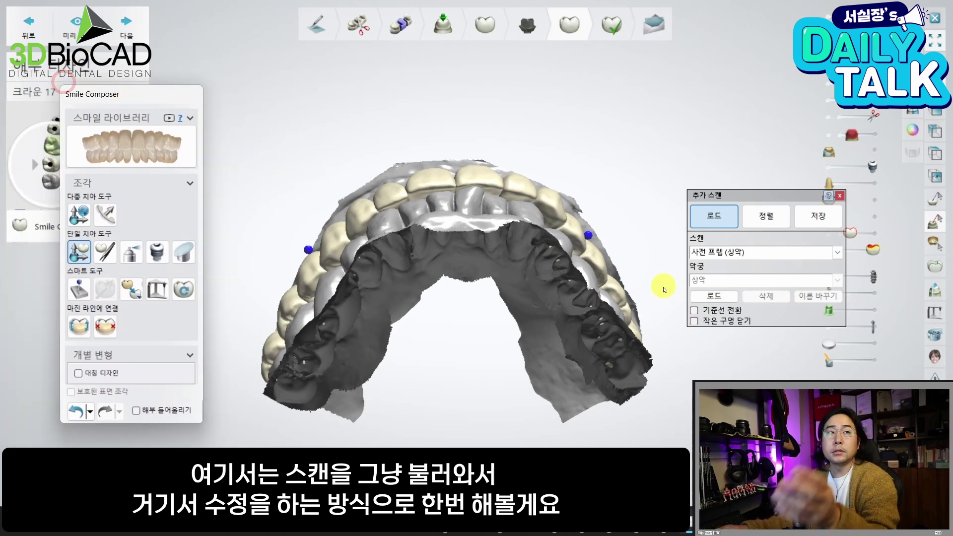
{"action": "left_click", "coordinate": [714, 295]}
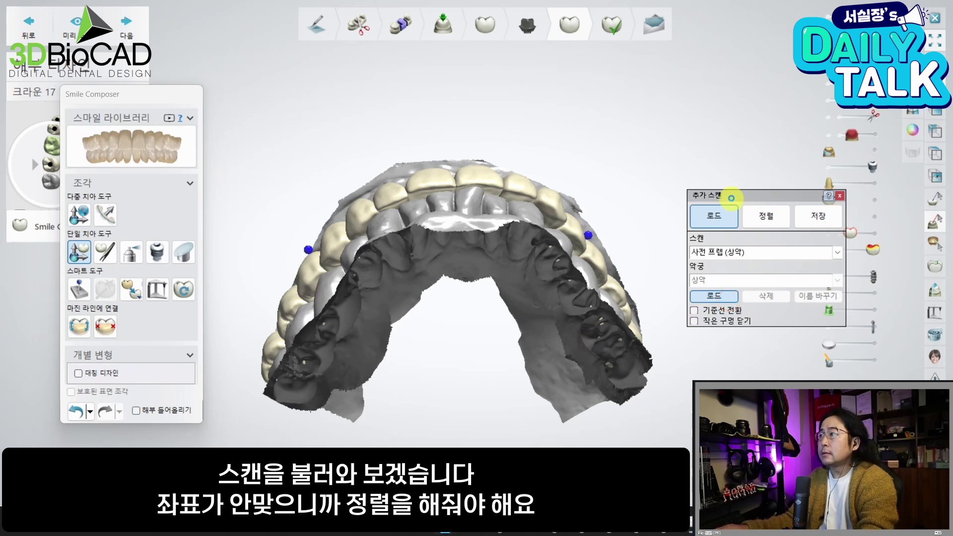
{"action": "key", "text": "ctrl+v"}
{"action": "left_click", "coordinate": [575, 295]}
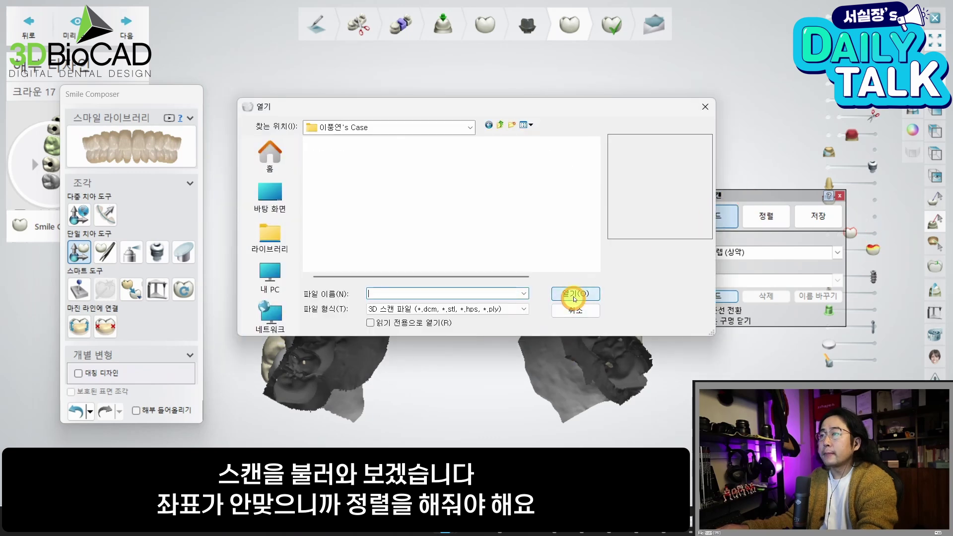
{"action": "left_click", "coordinate": [383, 169]}
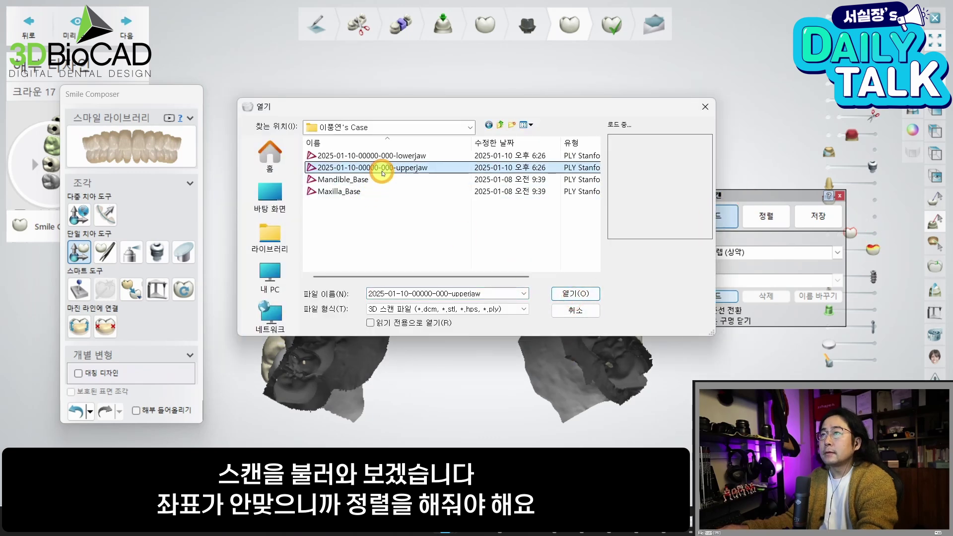
{"action": "double_click", "coordinate": [383, 169]}
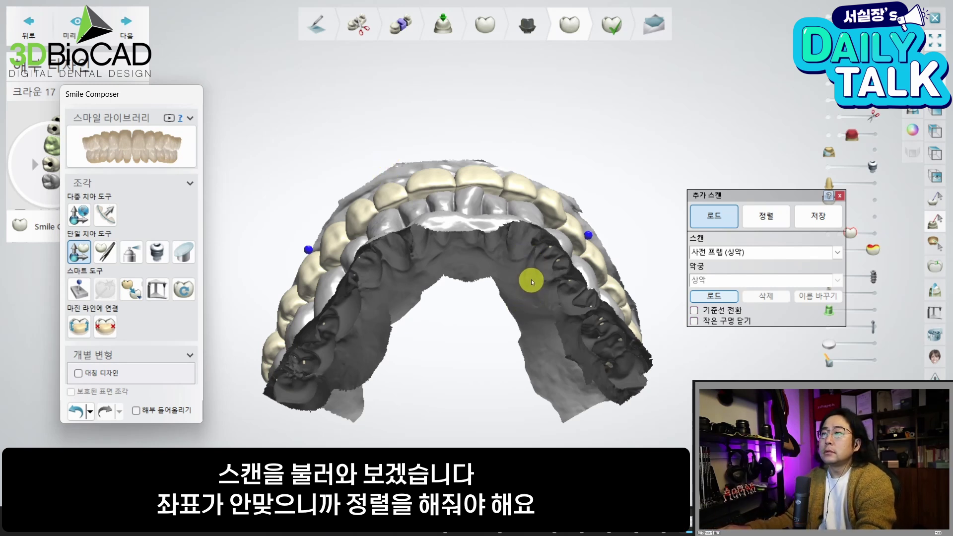
{"action": "scroll", "coordinate": [515, 351], "scroll_direction": "down", "scroll_amount": 5}
{"action": "left_click", "coordinate": [562, 369]}
{"action": "middle_click_drag", "start_coordinate": [533, 352], "coordinate": [332, 213]}
Load the lowerjaw PLY file from the same case folder as an additional scan
{"action": "left_click", "coordinate": [764, 280]}
{"action": "middle_click_drag", "start_coordinate": [493, 204], "coordinate": [512, 255]}
{"action": "scroll", "coordinate": [511, 255], "scroll_direction": "up", "scroll_amount": 2}
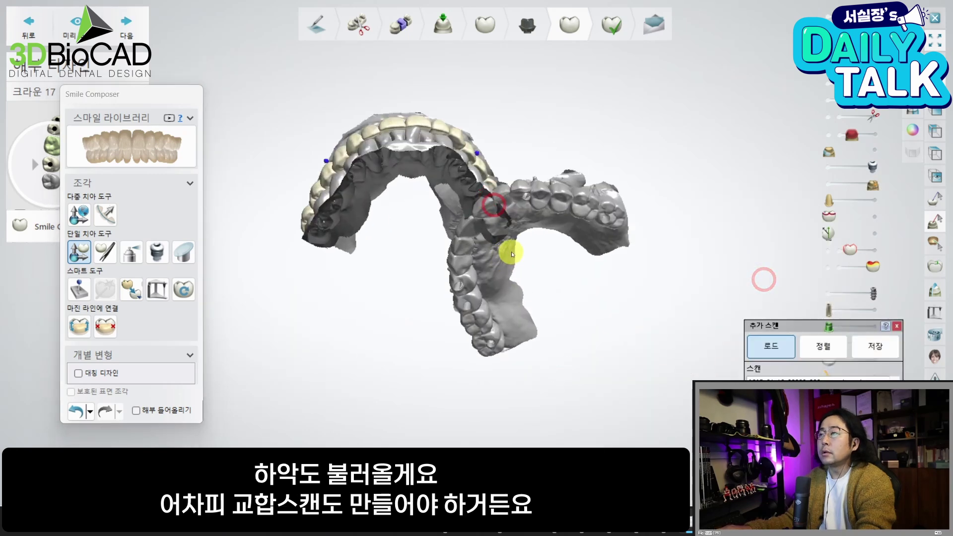
{"action": "right_click", "coordinate": [512, 255]}
{"action": "right_click", "coordinate": [528, 350]}
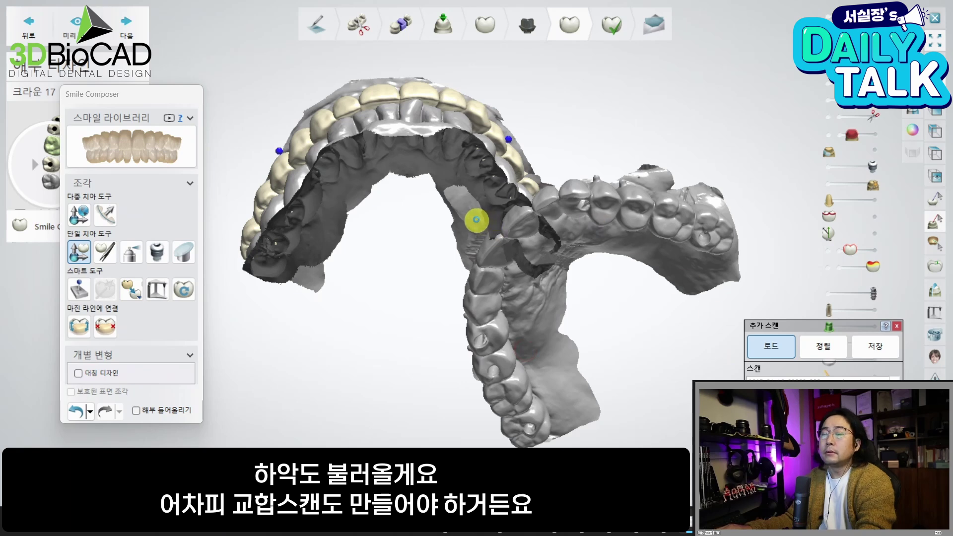
{"action": "left_click", "coordinate": [480, 157]}
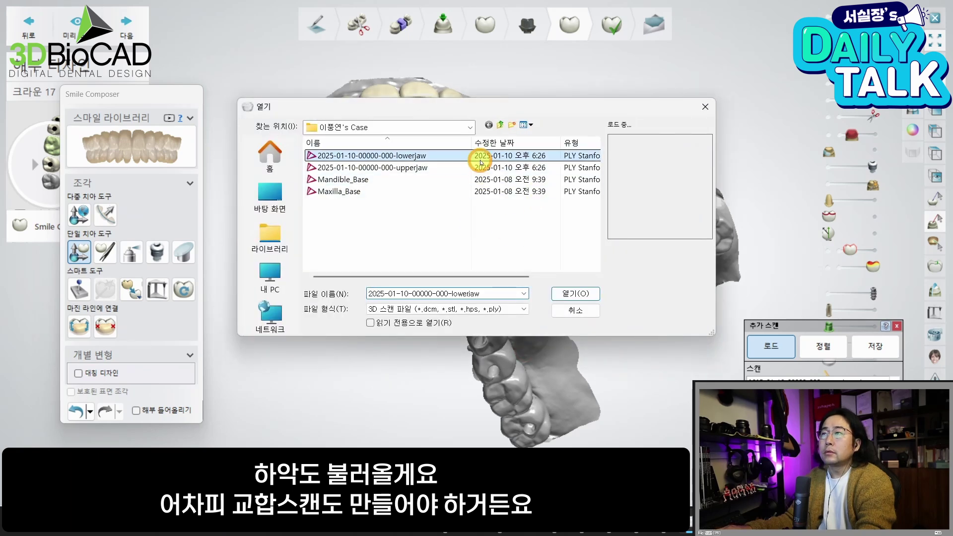
{"action": "double_click", "coordinate": [480, 157]}
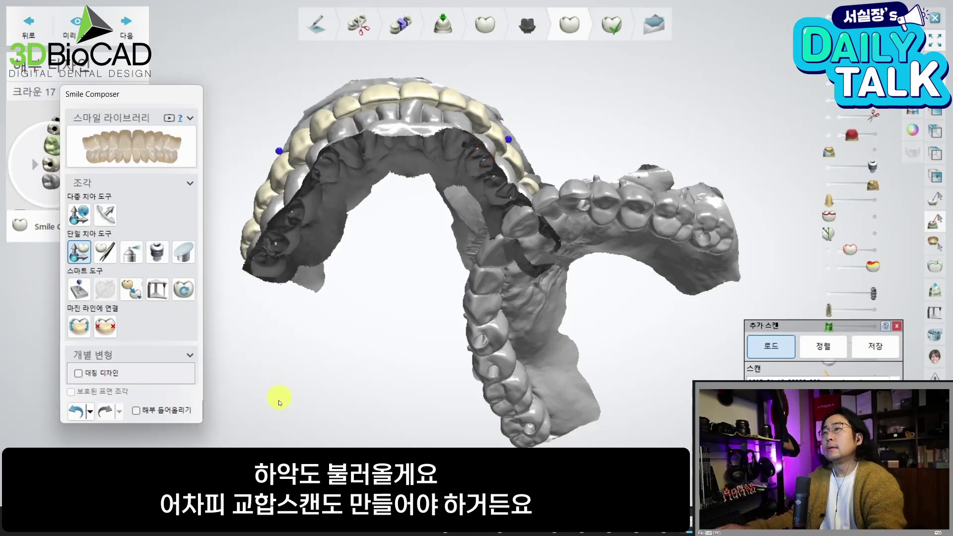
{"action": "left_click", "coordinate": [596, 280]}
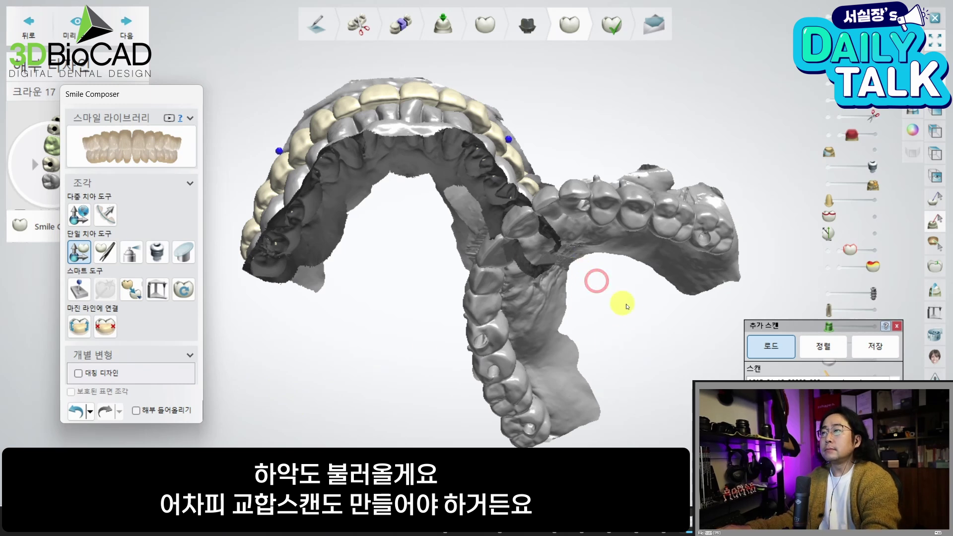
{"action": "left_click", "coordinate": [550, 290]}
{"action": "mouse_move", "coordinate": [581, 300]}
{"action": "right_mouse_down"}
{"action": "mouse_move", "coordinate": [577, 340]}
{"action": "mouse_move", "coordinate": [589, 311]}
{"action": "right_mouse_up"}
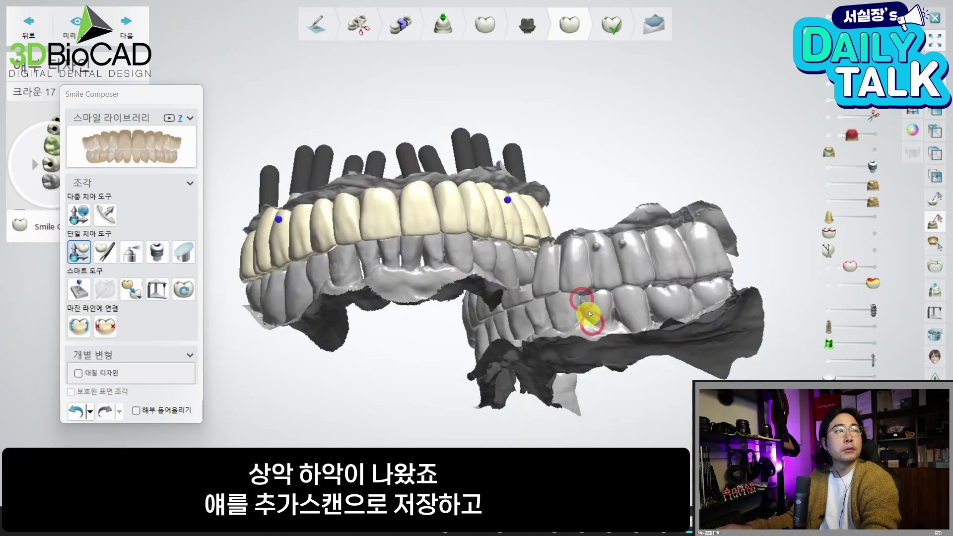
{"action": "middle_click_drag", "start_coordinate": [593, 323], "coordinate": [588, 301]}
Select both the loaded upper prosthesis scan and the loaded lower scan for saving as one combined model
{"action": "left_click", "coordinate": [811, 211]}
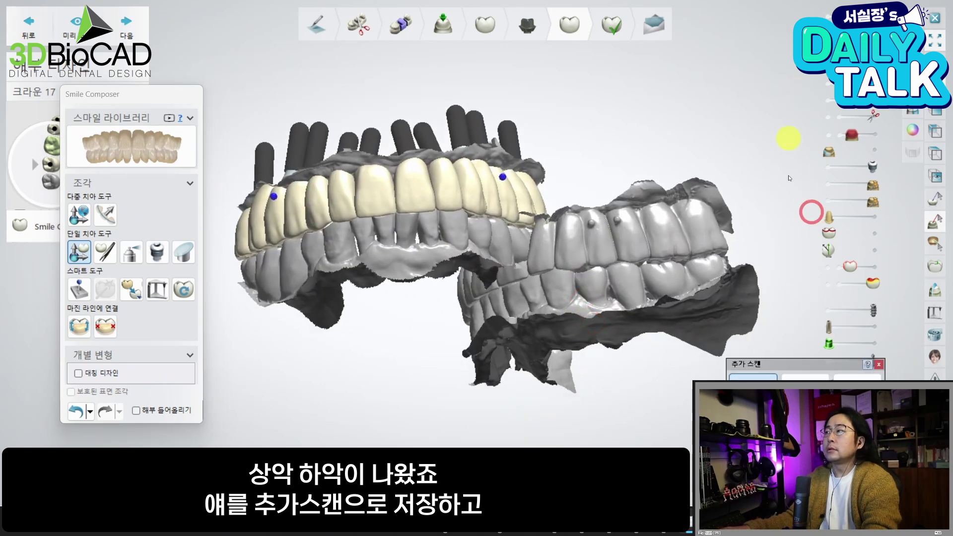
{"action": "left_click_drag", "start_coordinate": [792, 366], "coordinate": [742, 189]}
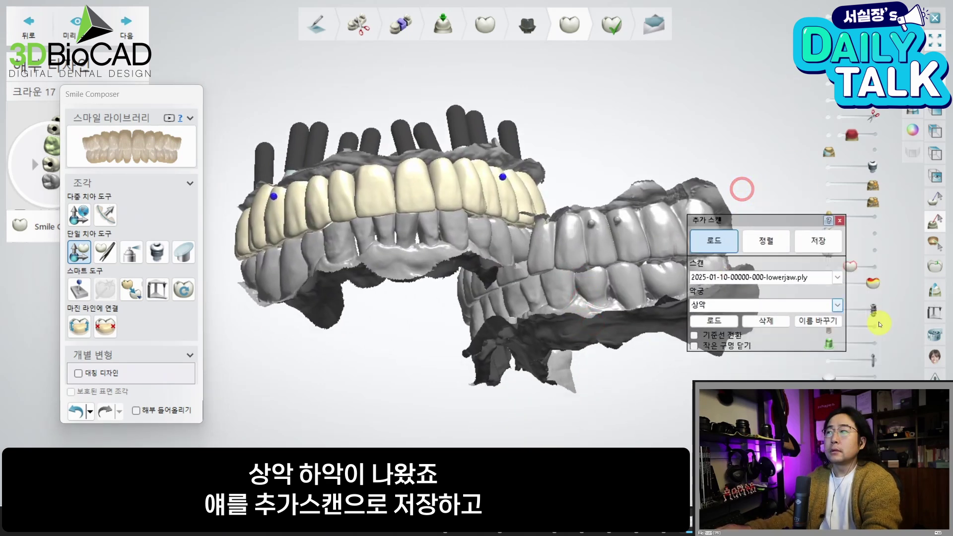
{"action": "left_click", "coordinate": [800, 240]}
{"action": "left_click", "coordinate": [660, 253]}
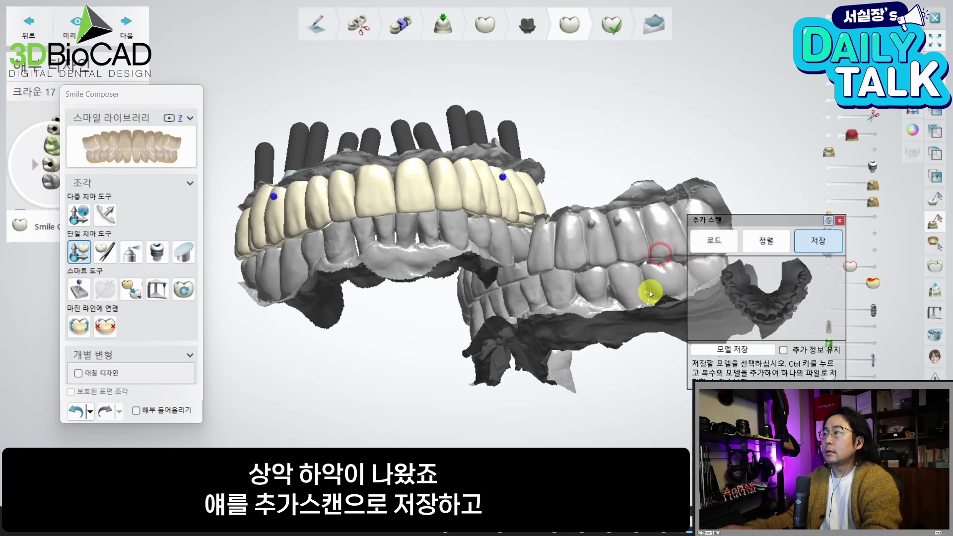
{"action": "left_click", "coordinate": [637, 288]}
{"action": "left_click", "coordinate": [754, 298]}
{"action": "left_click_drag", "start_coordinate": [771, 301], "coordinate": [773, 310]}
{"action": "left_click", "coordinate": [627, 299]}
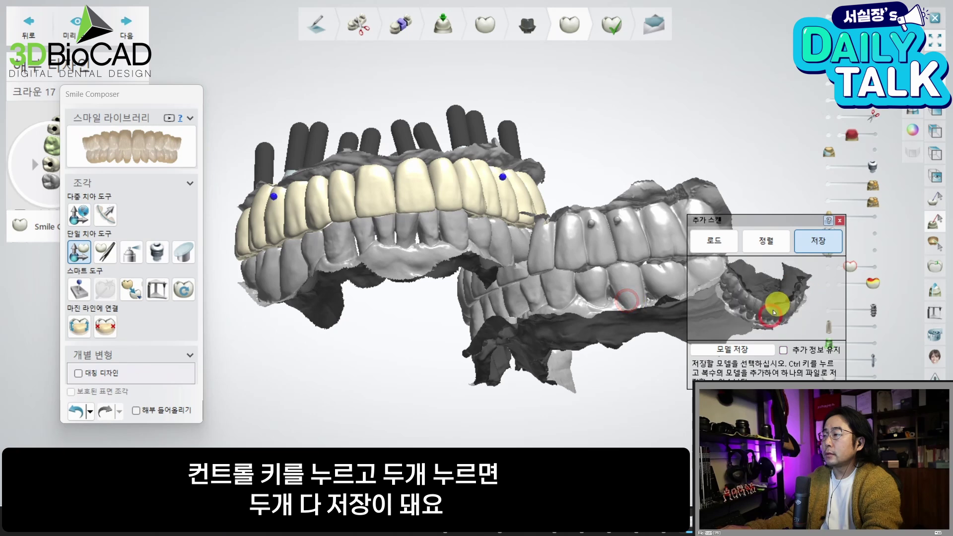
{"action": "left_click", "coordinate": [761, 300]}
Save the combined model as the DCM file "oo 교합스캔" in the desktop folder "1 추가스캔"
{"action": "left_click", "coordinate": [748, 349]}
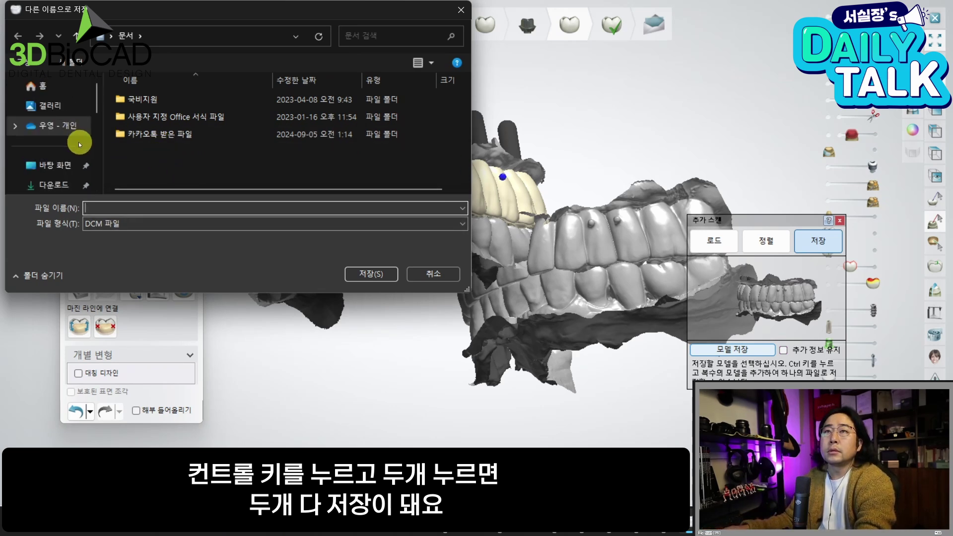
{"action": "left_click", "coordinate": [58, 164]}
{"action": "double_click", "coordinate": [159, 122]}
{"action": "left_click", "coordinate": [148, 209]}
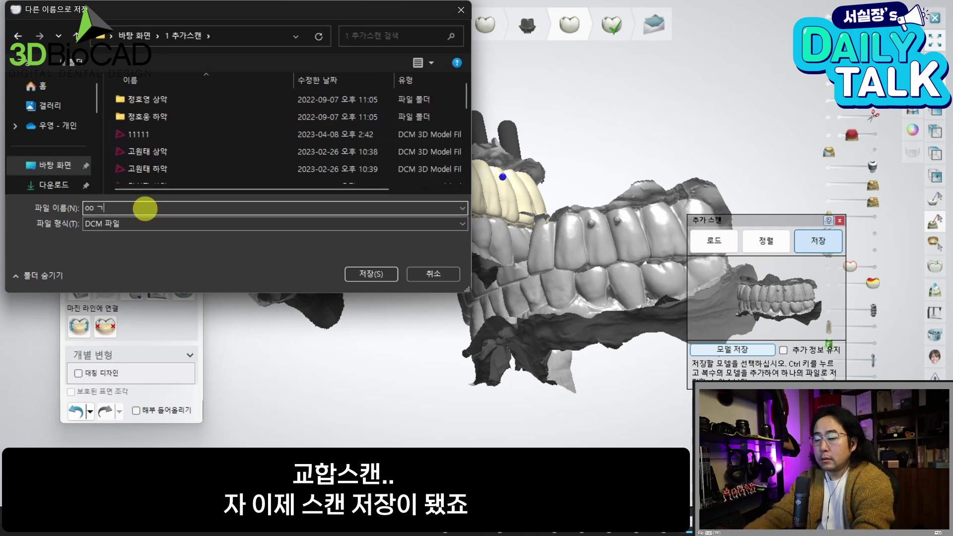
{"action": "type", "text": "oo 교합스캔"}
{"action": "key", "text": "Return"}
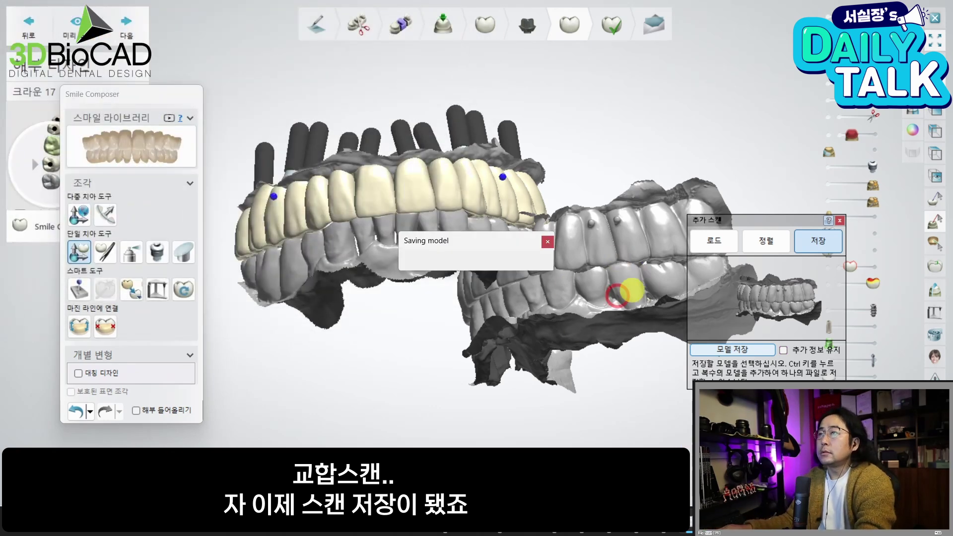
Load the DCM file "oo 교합스캔" from the desktop folder "1 추가스캔" as an additional scan
{"action": "scroll", "coordinate": [570, 304], "scroll_direction": "down", "scroll_amount": 2}
{"action": "middle_click_drag", "start_coordinate": [570, 303], "coordinate": [615, 302]}
{"action": "left_click", "coordinate": [704, 245]}
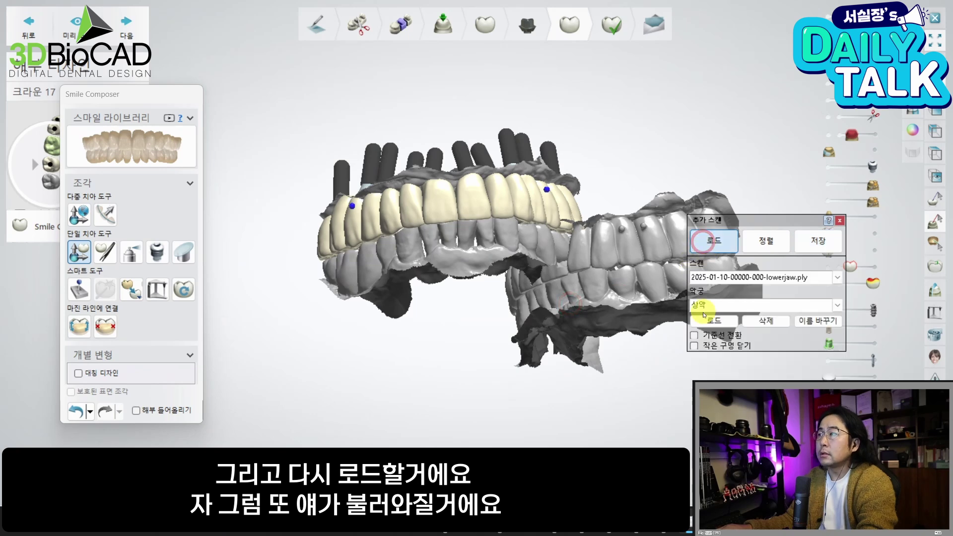
{"action": "left_click", "coordinate": [706, 319]}
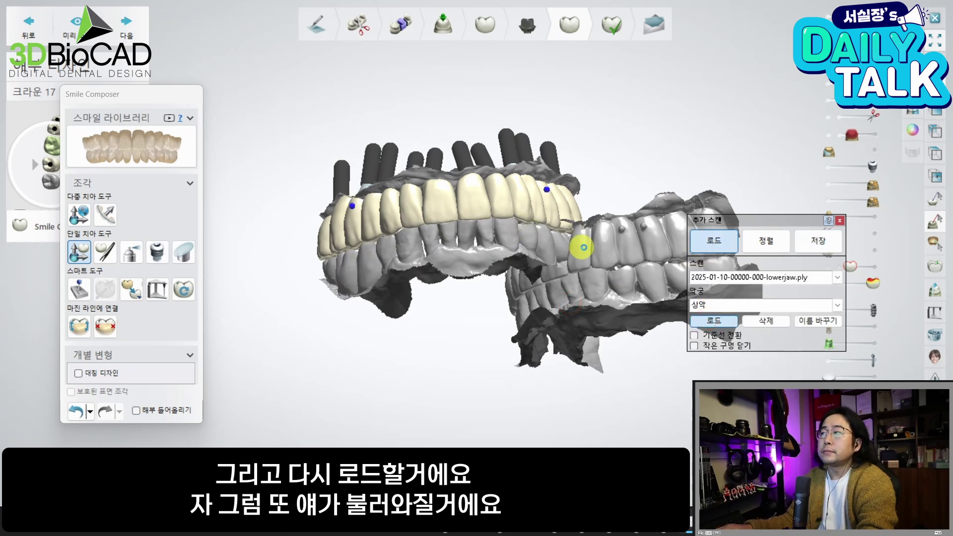
{"action": "left_click", "coordinate": [500, 125]}
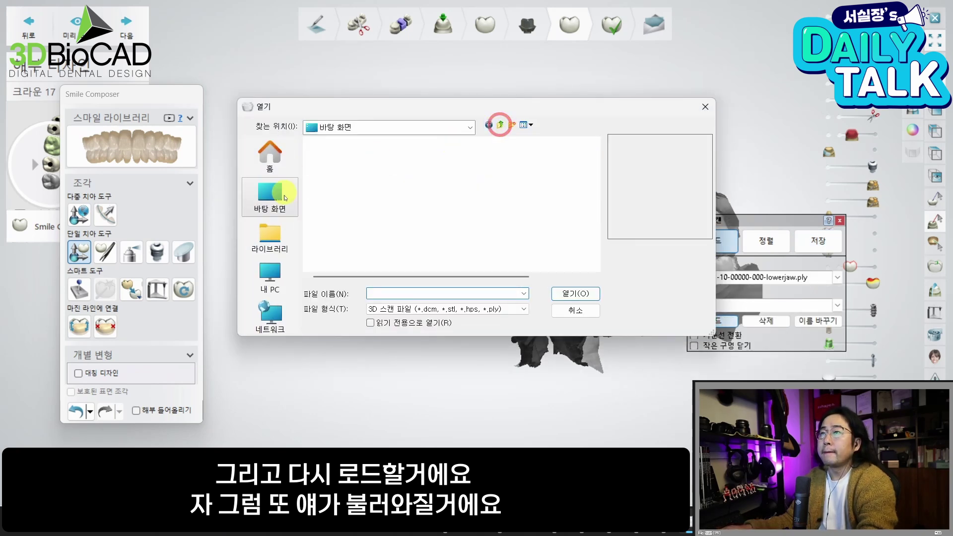
{"action": "double_click", "coordinate": [452, 222]}
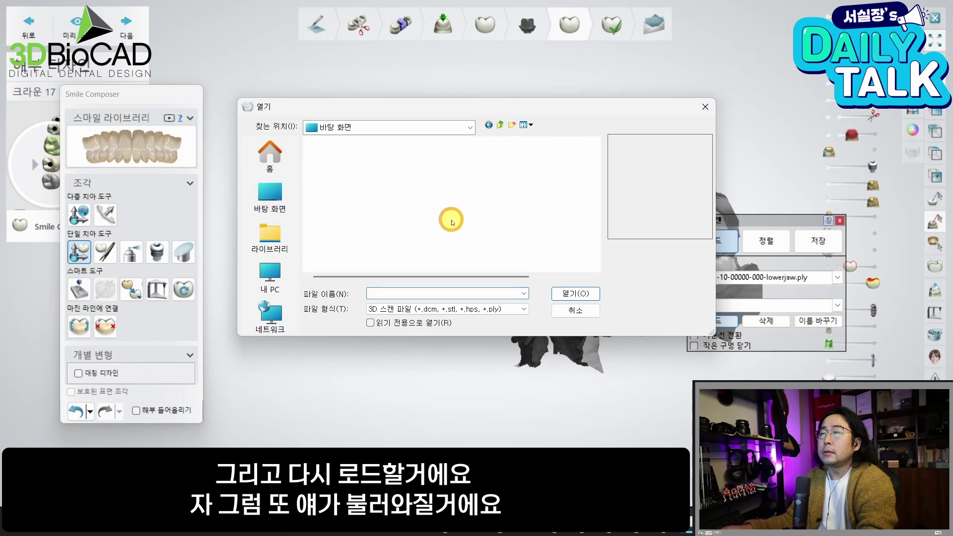
{"action": "double_click", "coordinate": [360, 169]}
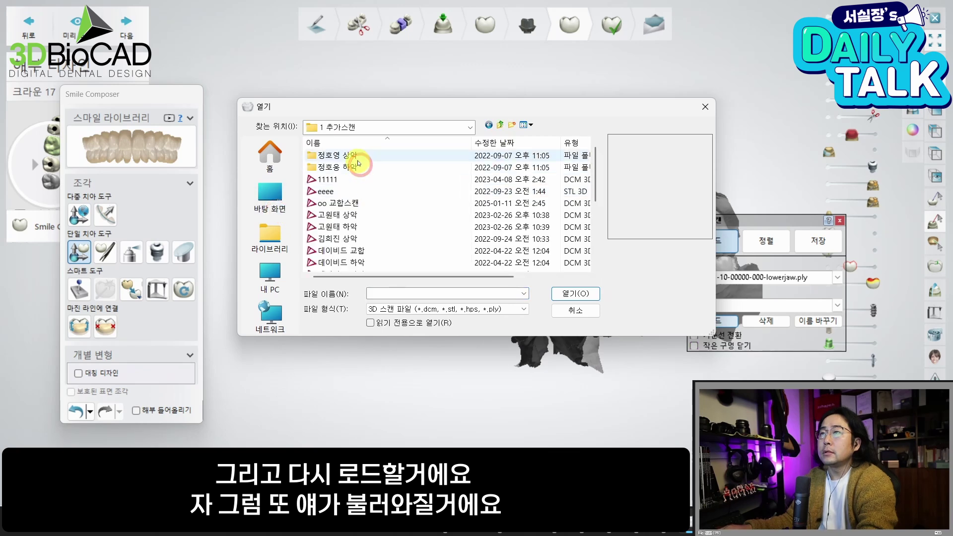
{"action": "left_click", "coordinate": [500, 143]}
{"action": "double_click", "coordinate": [379, 157]}
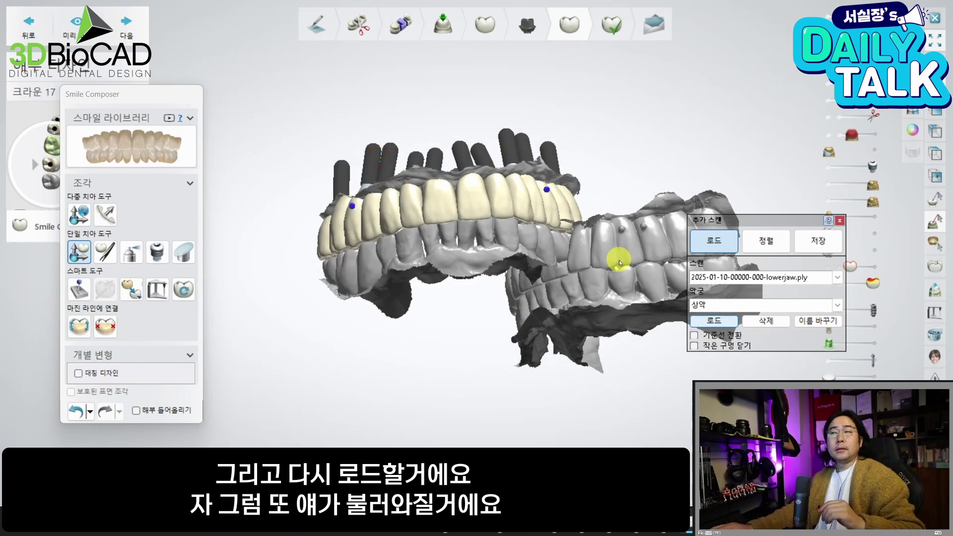
Switch the additional scans to alignment and move the loaded occlusion scan clear of the separate upper and lower scans
{"action": "left_click", "coordinate": [793, 222]}
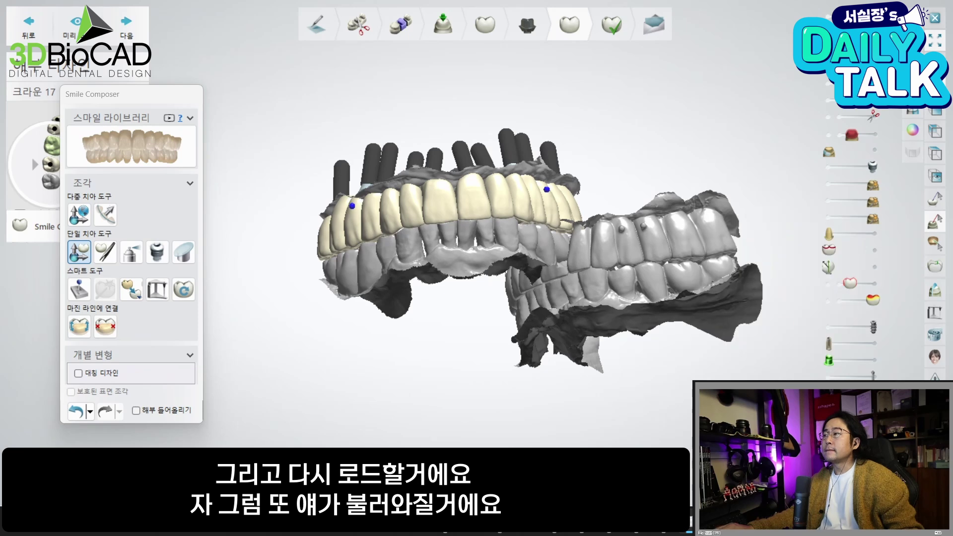
{"action": "right_click_drag", "start_coordinate": [616, 378], "coordinate": [650, 373]}
{"action": "left_click", "coordinate": [801, 368]}
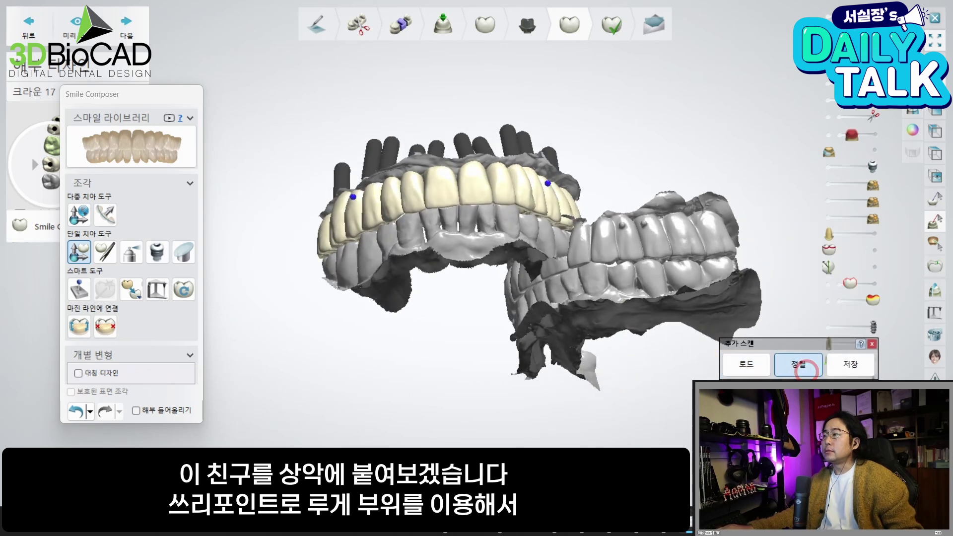
{"action": "right_click_drag", "start_coordinate": [611, 290], "coordinate": [606, 295]}
{"action": "left_click_drag", "start_coordinate": [653, 199], "coordinate": [663, 176]}
{"action": "right_click_drag", "start_coordinate": [662, 176], "coordinate": [662, 236]}
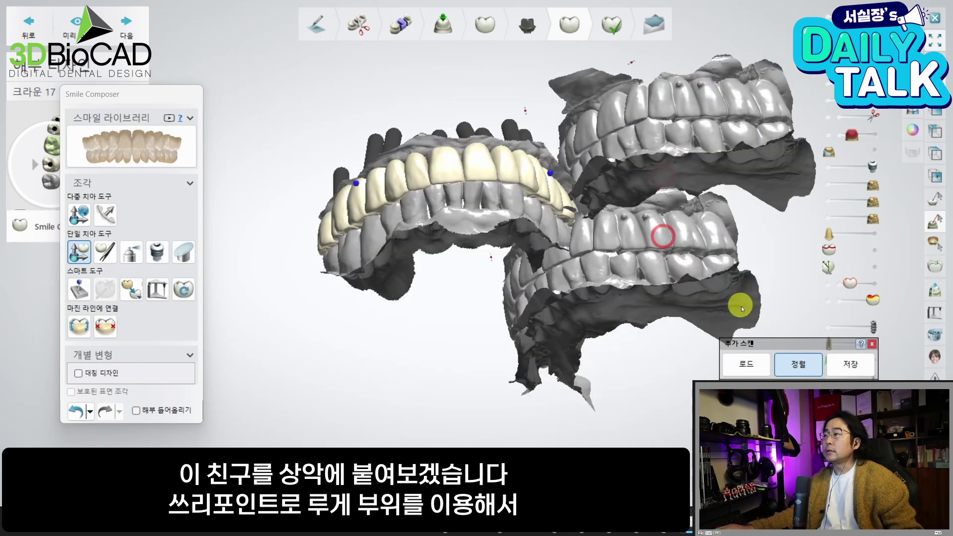
Hide the separate upperjaw and lowerjaw scans and the opposing lower arch, keeping the occlusion scan and the upper design visible
{"action": "left_click", "coordinate": [829, 184]}
{"action": "left_click", "coordinate": [828, 197]}
{"action": "right_click_drag", "start_coordinate": [575, 322], "coordinate": [565, 219]}
{"action": "left_click", "coordinate": [828, 67]}
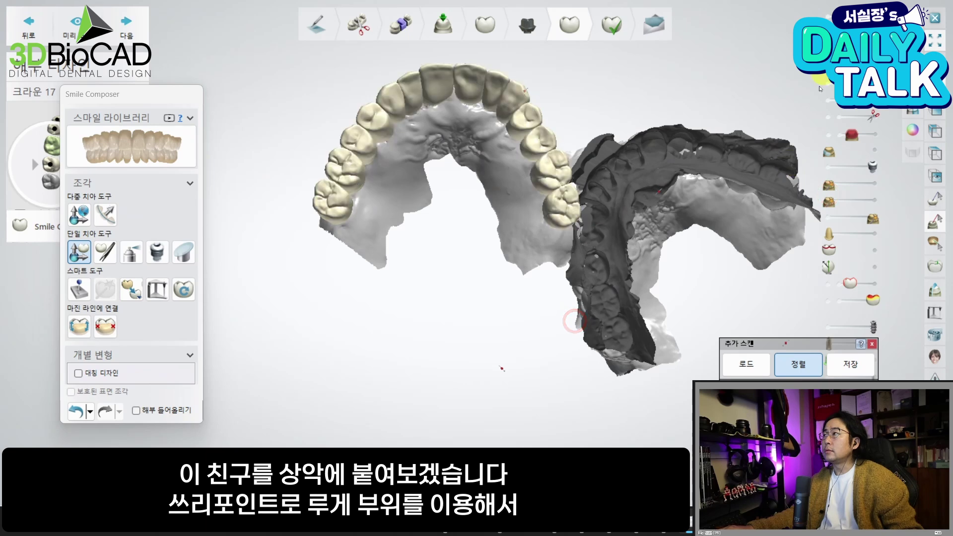
{"action": "right_click_drag", "start_coordinate": [575, 321], "coordinate": [622, 329]}
{"action": "scroll", "coordinate": [594, 362], "scroll_direction": "up", "scroll_amount": 3}
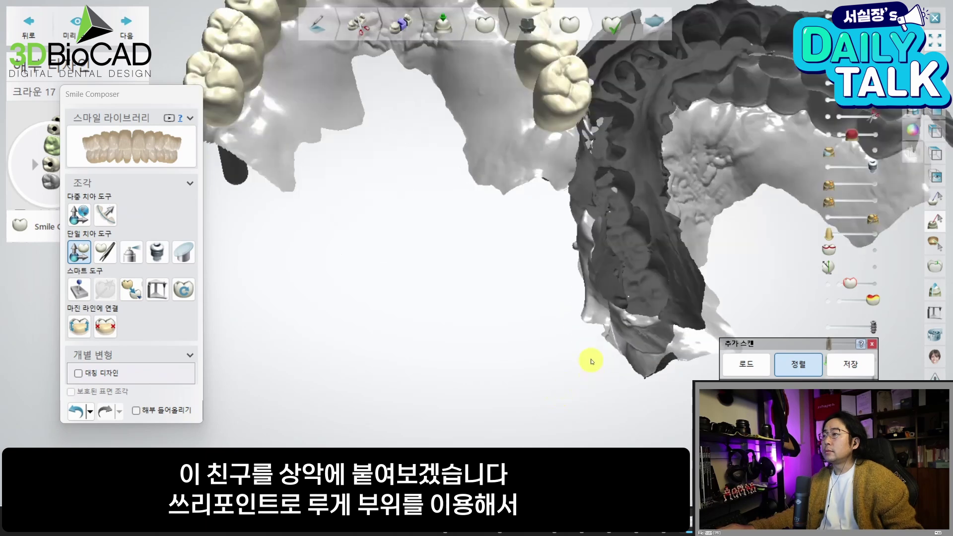
Align the occlusion scan to the upper scan with three matching point pairs on the palatal rugae and both sides of the palate
{"action": "right_click_drag", "start_coordinate": [702, 207], "coordinate": [676, 184]}
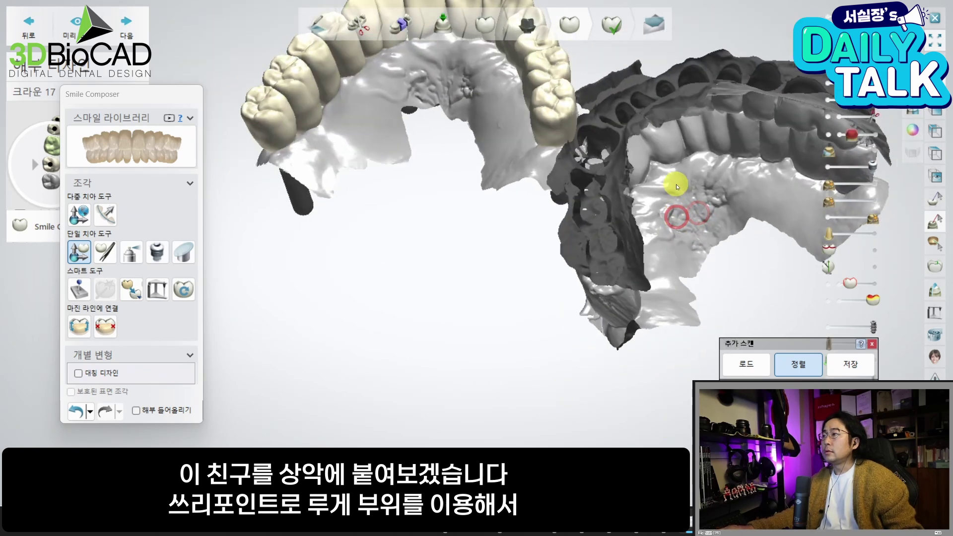
{"action": "right_click_drag", "start_coordinate": [356, 105], "coordinate": [392, 172]}
{"action": "left_click", "coordinate": [319, 159]}
{"action": "right_click_drag", "start_coordinate": [540, 283], "coordinate": [732, 333]}
{"action": "left_click", "coordinate": [598, 349]}
{"action": "right_click_drag", "start_coordinate": [751, 202], "coordinate": [789, 226]}
{"action": "left_click", "coordinate": [793, 225]}
{"action": "right_click_drag", "start_coordinate": [415, 175], "coordinate": [500, 158]}
{"action": "left_click", "coordinate": [503, 158]}
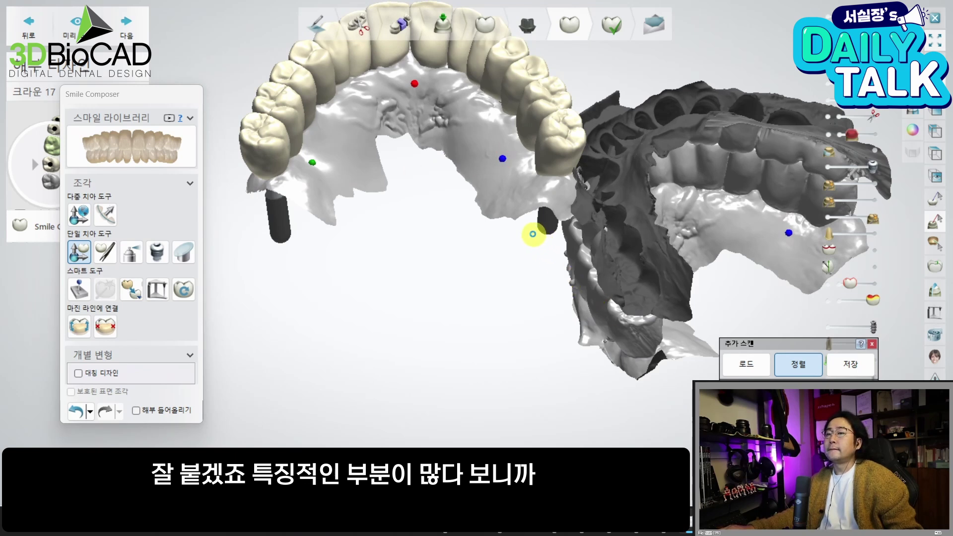
Check the fit of the occlusion scan, hide it, and show the separate upperjaw scan beside the upper design
{"action": "right_click_drag", "start_coordinate": [524, 215], "coordinate": [517, 320]}
{"action": "right_click_drag", "start_coordinate": [505, 284], "coordinate": [412, 248]}
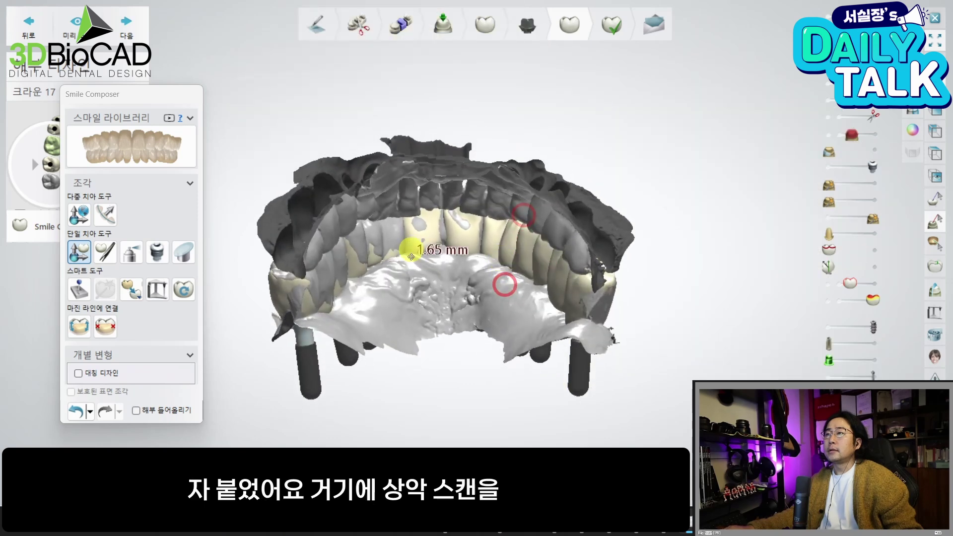
{"action": "right_click_drag", "start_coordinate": [559, 244], "coordinate": [555, 257]}
{"action": "middle_click_drag", "start_coordinate": [698, 423], "coordinate": [729, 304]}
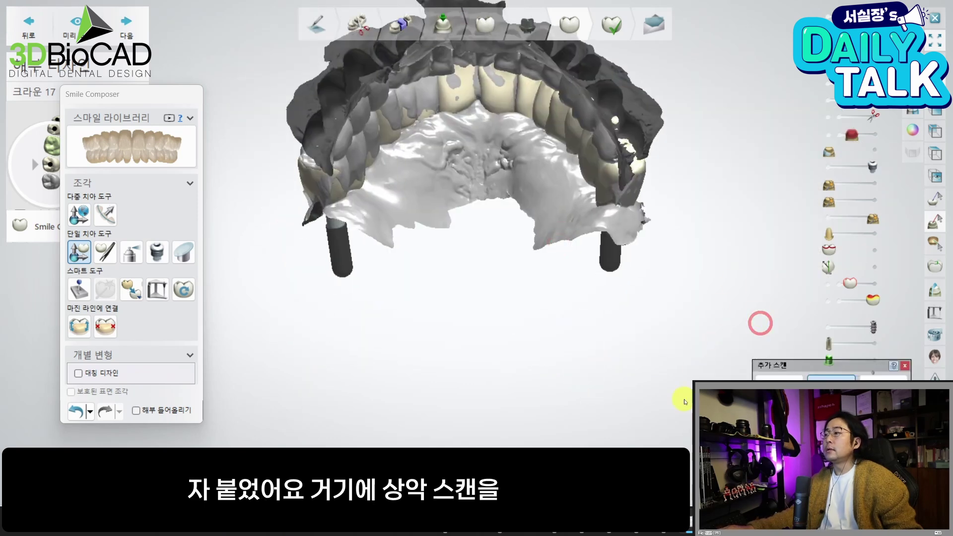
{"action": "middle_click_drag", "start_coordinate": [670, 361], "coordinate": [630, 416]}
{"action": "left_click", "coordinate": [827, 218]}
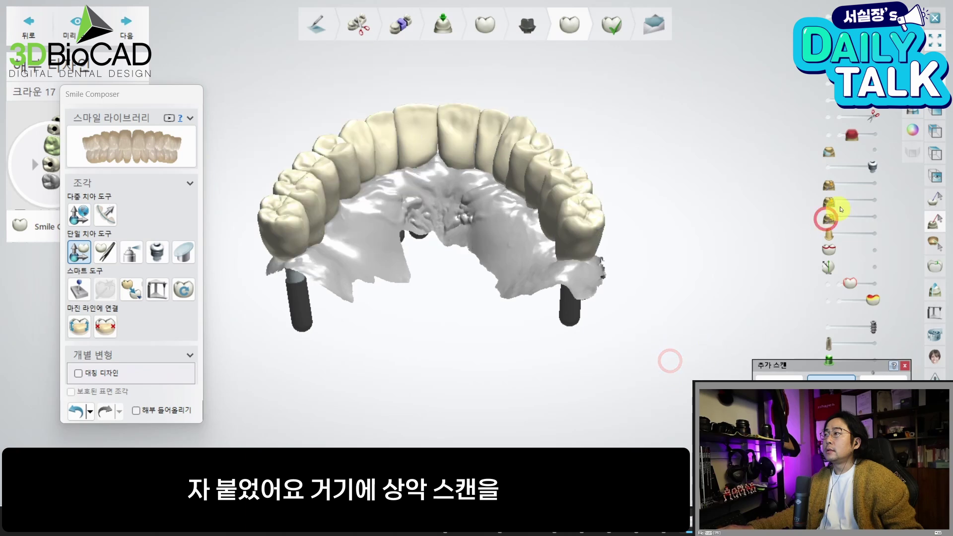
{"action": "left_click", "coordinate": [867, 188]}
{"action": "scroll", "coordinate": [701, 372], "scroll_direction": "down", "scroll_amount": 1}
{"action": "middle_click_drag", "start_coordinate": [625, 458], "coordinate": [580, 338]}
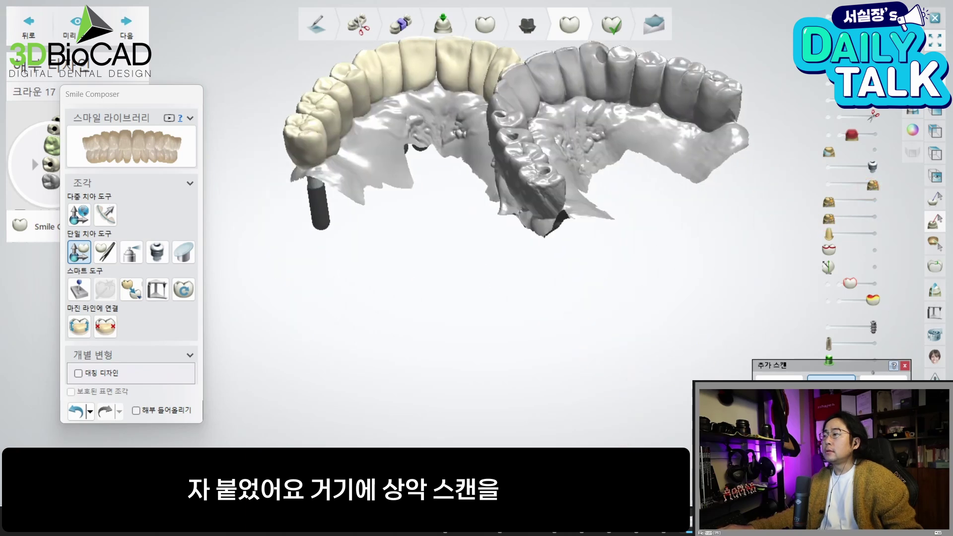
{"action": "left_click", "coordinate": [787, 367]}
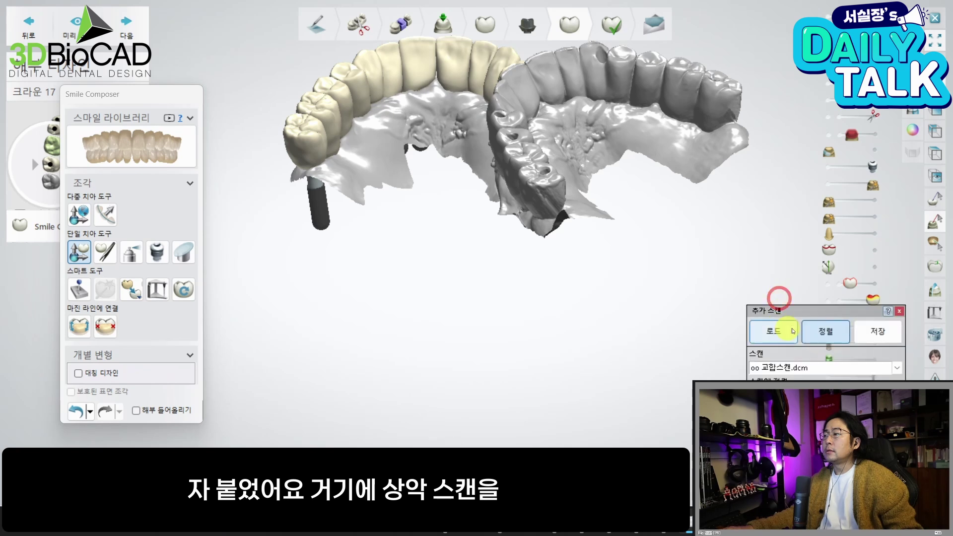
{"action": "left_click", "coordinate": [898, 310]}
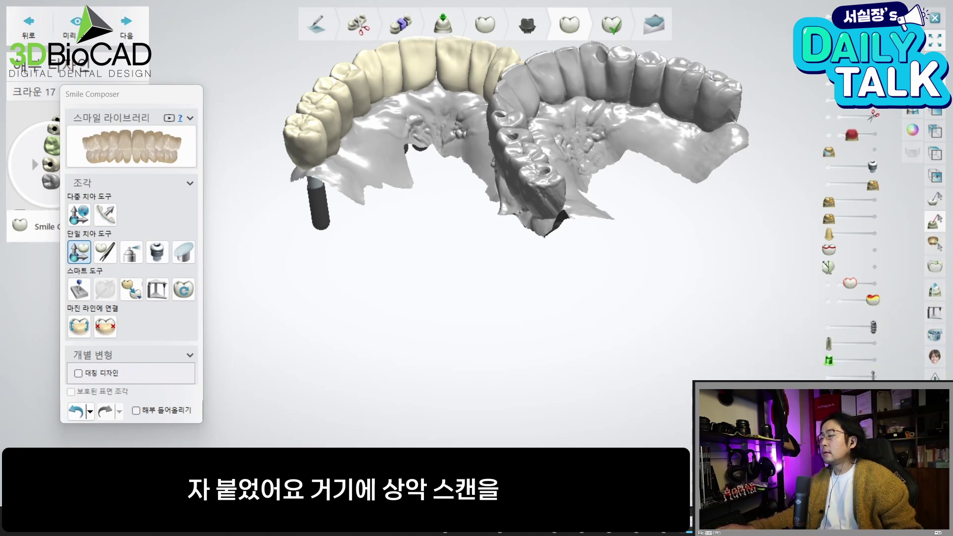
{"action": "left_click_drag", "start_coordinate": [786, 392], "coordinate": [784, 206]}
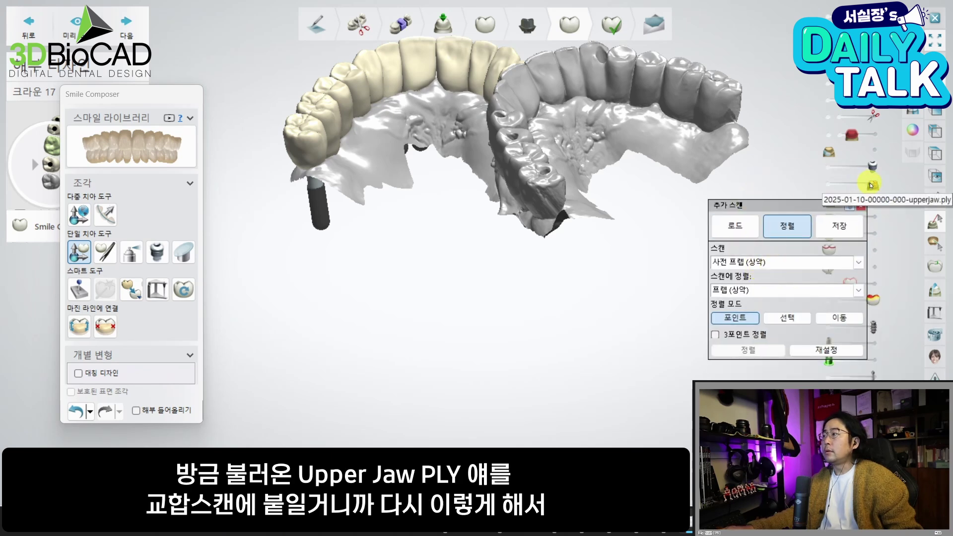
{"action": "left_click", "coordinate": [815, 259]}
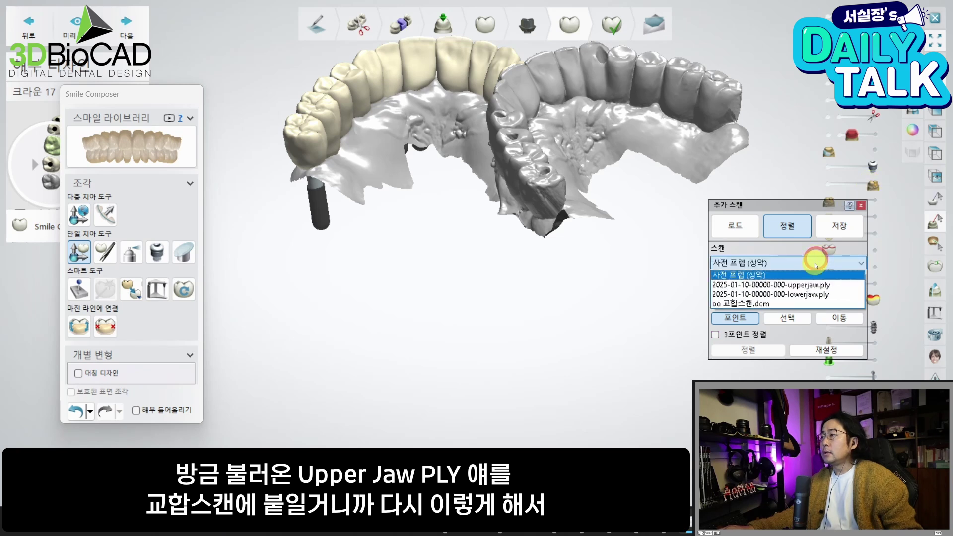
{"action": "left_click", "coordinate": [813, 285]}
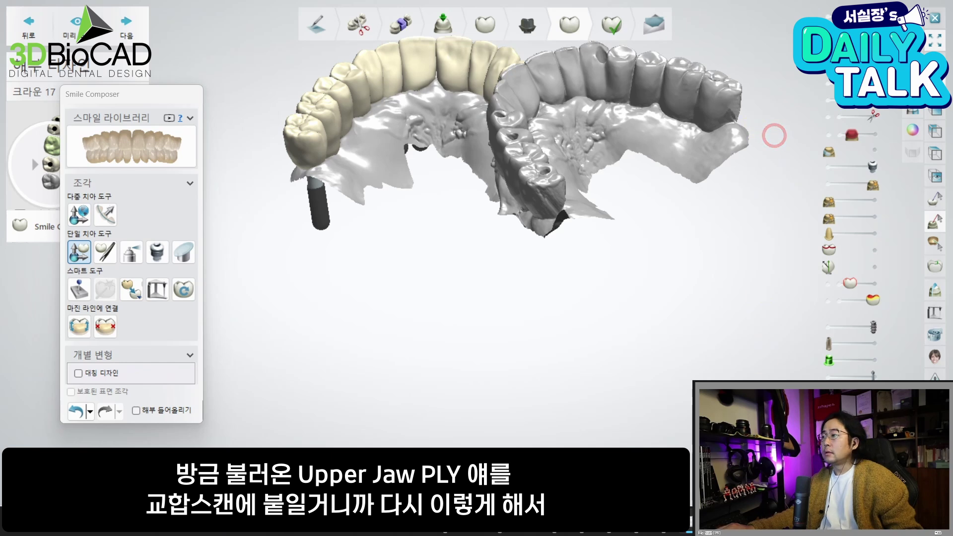
{"action": "left_click_drag", "start_coordinate": [785, 371], "coordinate": [747, 143]}
{"action": "left_click", "coordinate": [749, 232]}
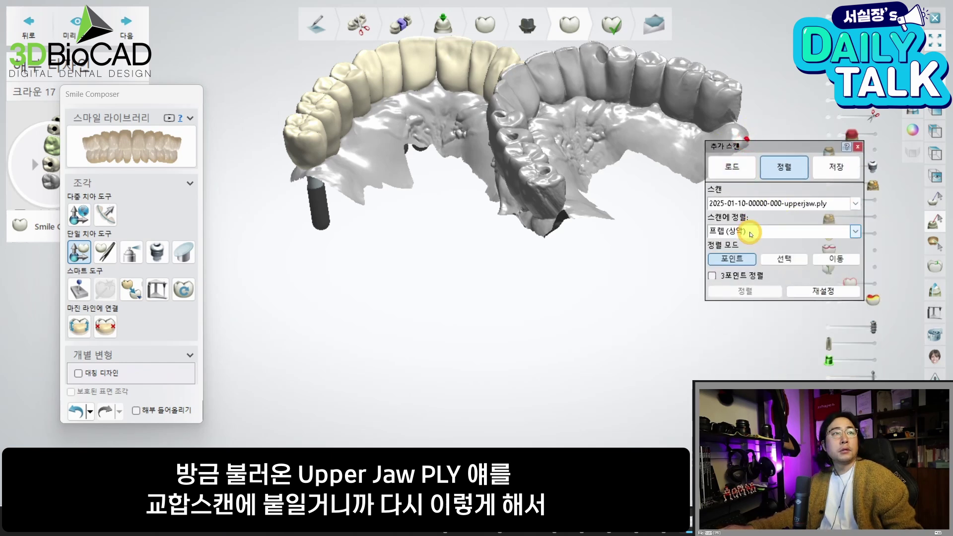
{"action": "left_click", "coordinate": [744, 271]}
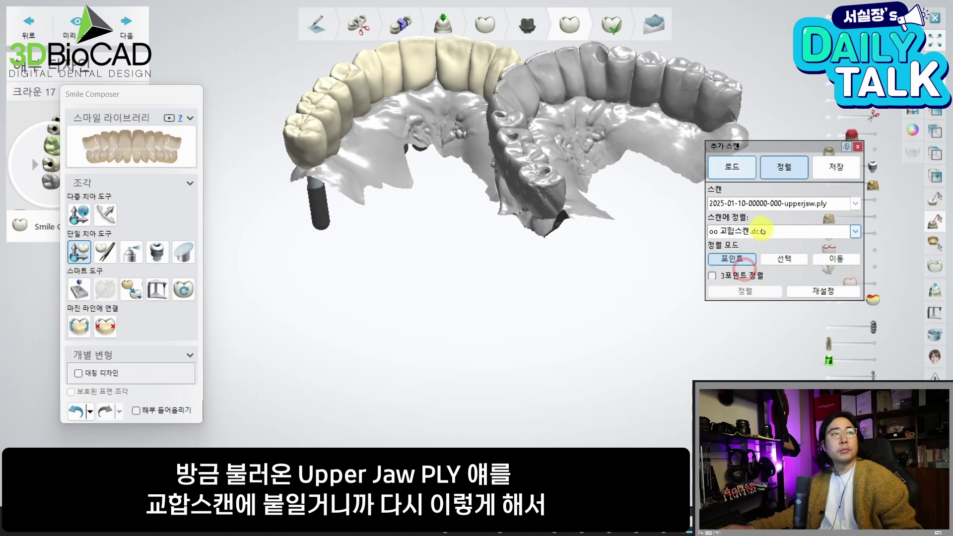
{"action": "right_click_drag", "start_coordinate": [623, 132], "coordinate": [481, 194]}
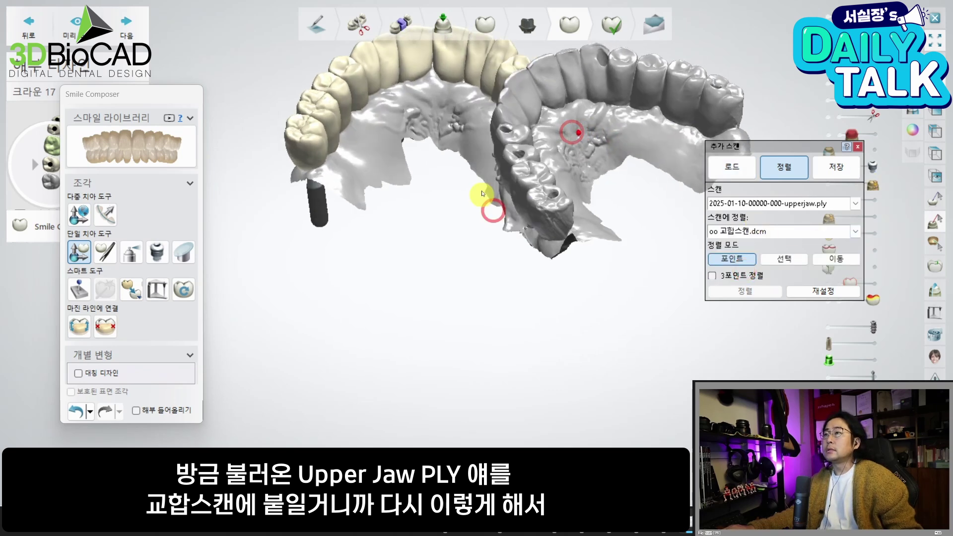
{"action": "left_click", "coordinate": [935, 312]}
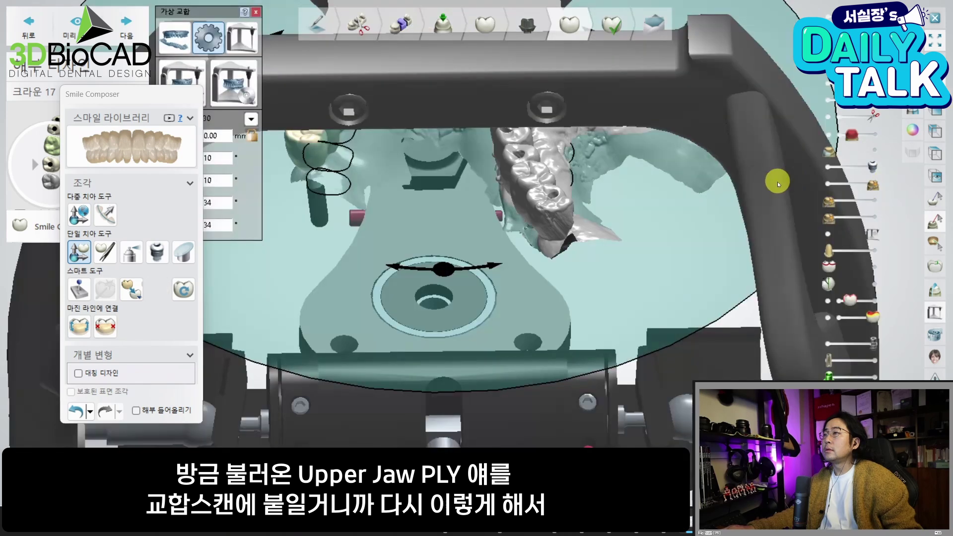
{"action": "left_click", "coordinate": [254, 16]}
Show the aligned occlusion scan again together with the upper design and the separate upperjaw scan
{"action": "middle_click_drag", "start_coordinate": [731, 247], "coordinate": [704, 253]}
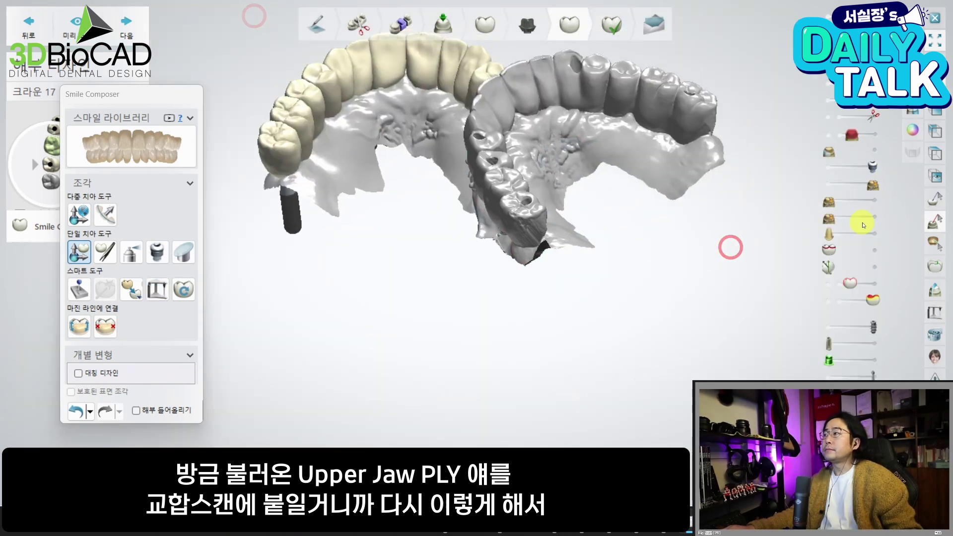
{"action": "left_click", "coordinate": [870, 219]}
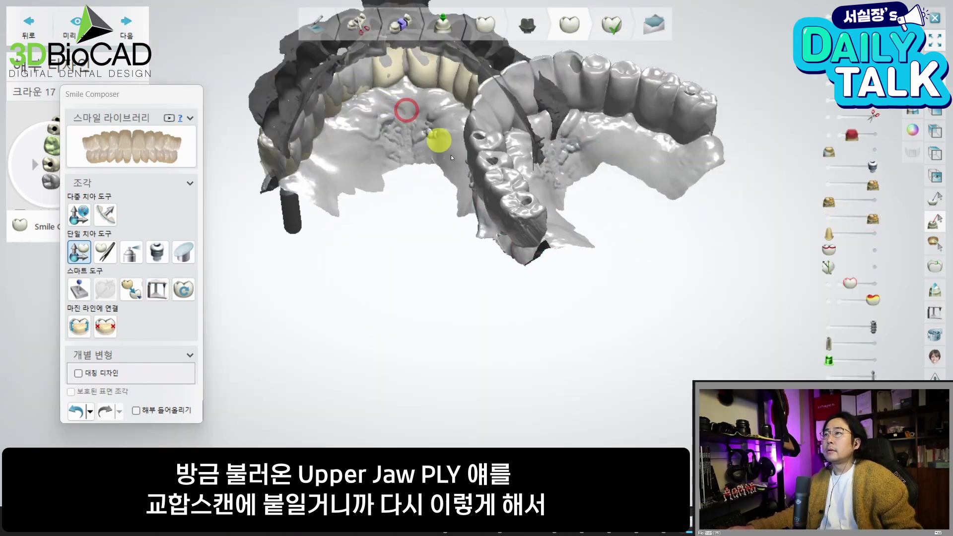
{"action": "right_click_drag", "start_coordinate": [688, 259], "coordinate": [685, 256]}
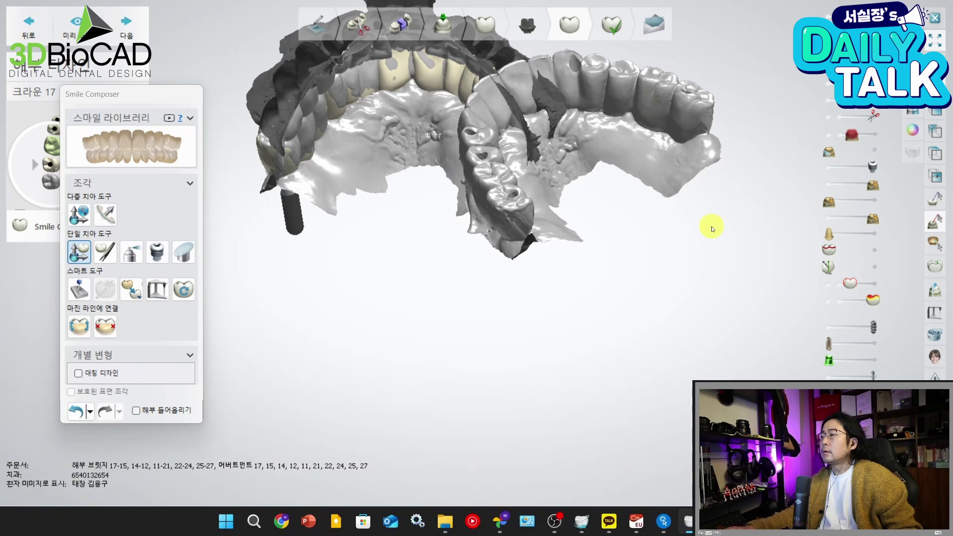
Set up a point alignment of the upperjaw PLY scan to the target scan "oo 교합스캔.dcm"
{"action": "left_click_drag", "start_coordinate": [723, 385], "coordinate": [751, 170]}
{"action": "left_click", "coordinate": [850, 199]}
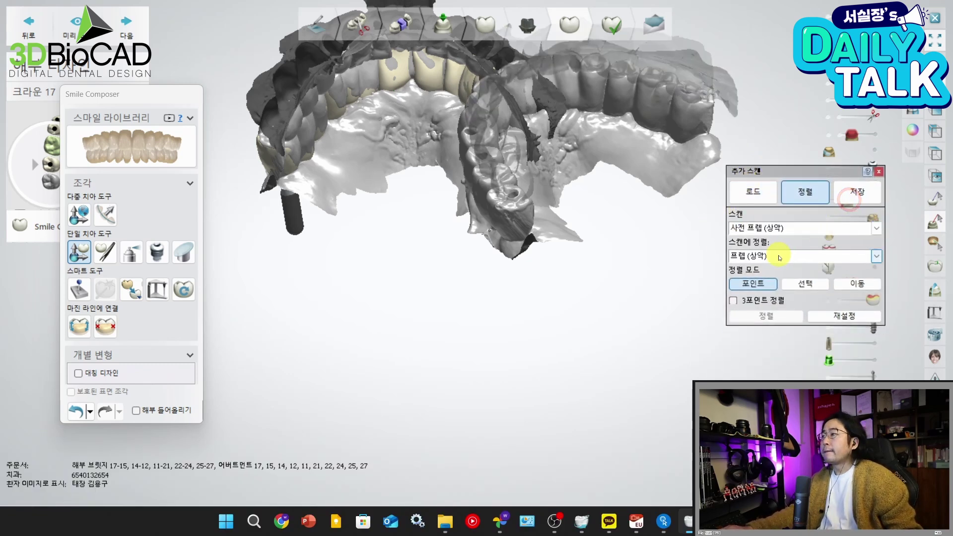
{"action": "left_click", "coordinate": [786, 228]}
{"action": "left_click", "coordinate": [780, 251]}
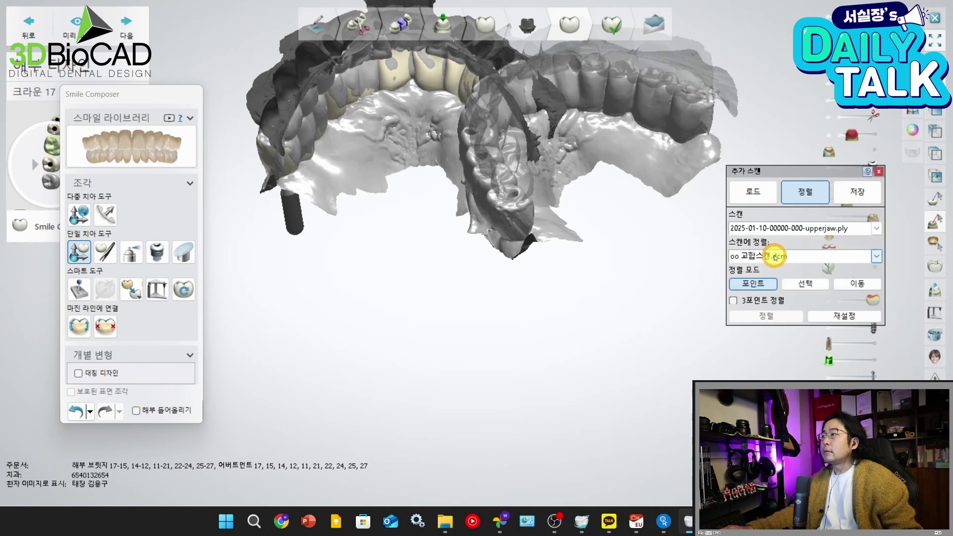
{"action": "left_click_drag", "start_coordinate": [670, 344], "coordinate": [673, 241]}
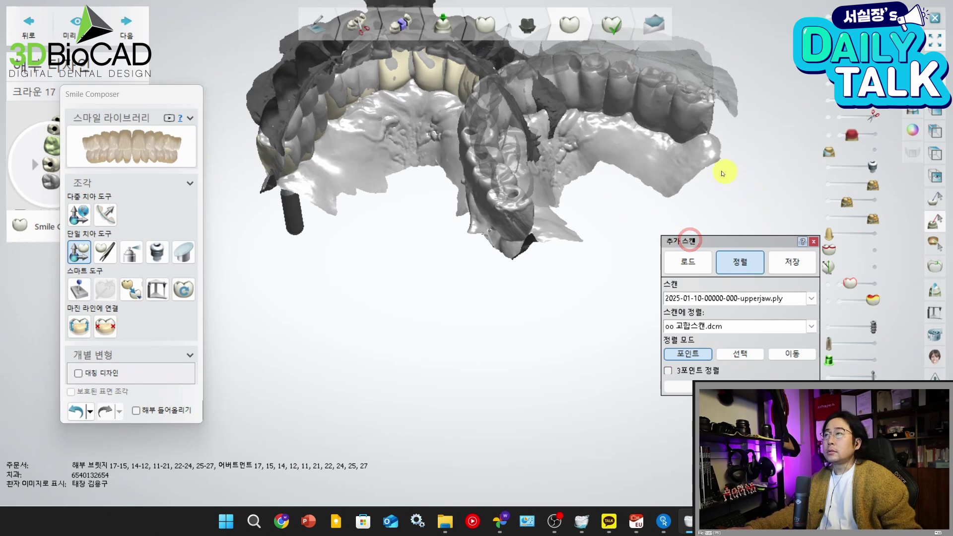
Align the upperjaw scan to the occlusion scan using one matching point on the palatal rugae of each
{"action": "right_click_drag", "start_coordinate": [651, 173], "coordinate": [620, 191]}
{"action": "left_click", "coordinate": [544, 153]}
{"action": "right_click_drag", "start_coordinate": [482, 174], "coordinate": [438, 133]}
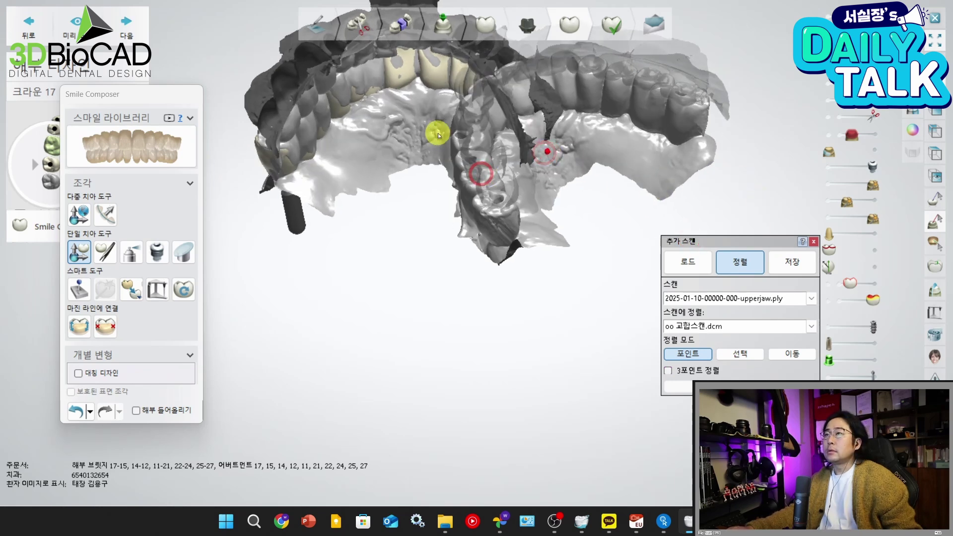
{"action": "left_click", "coordinate": [420, 123]}
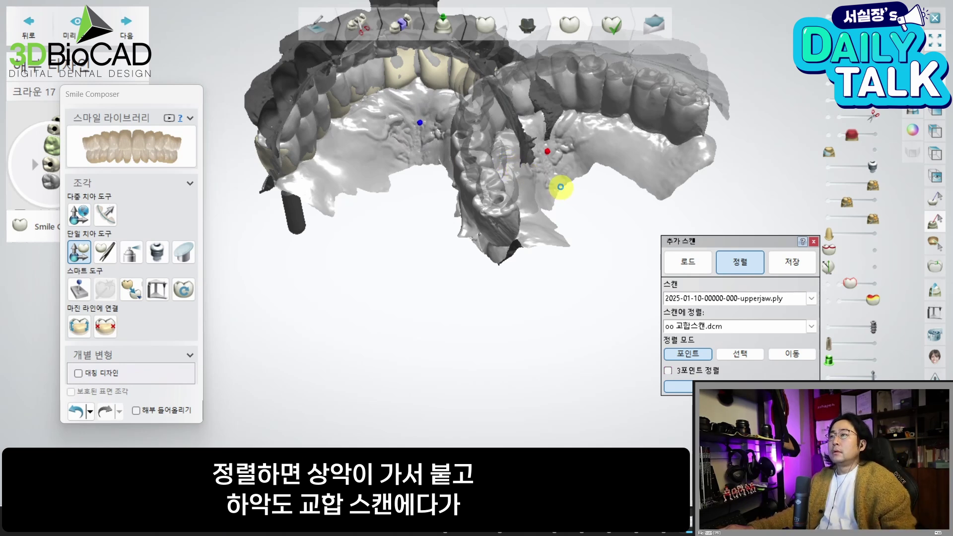
{"action": "left_click", "coordinate": [688, 386]}
{"action": "middle_click_drag", "start_coordinate": [413, 154], "coordinate": [461, 219]}
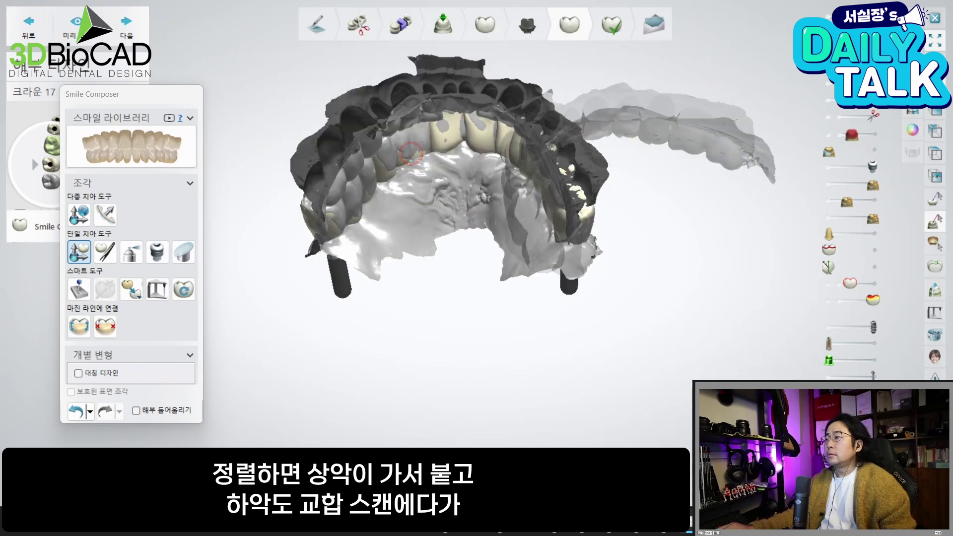
Set up a point alignment of the lowerjaw PLY scan to "oo 교합스캔.dcm" and make the lowerjaw scan fully opaque
{"action": "left_click", "coordinate": [744, 248]}
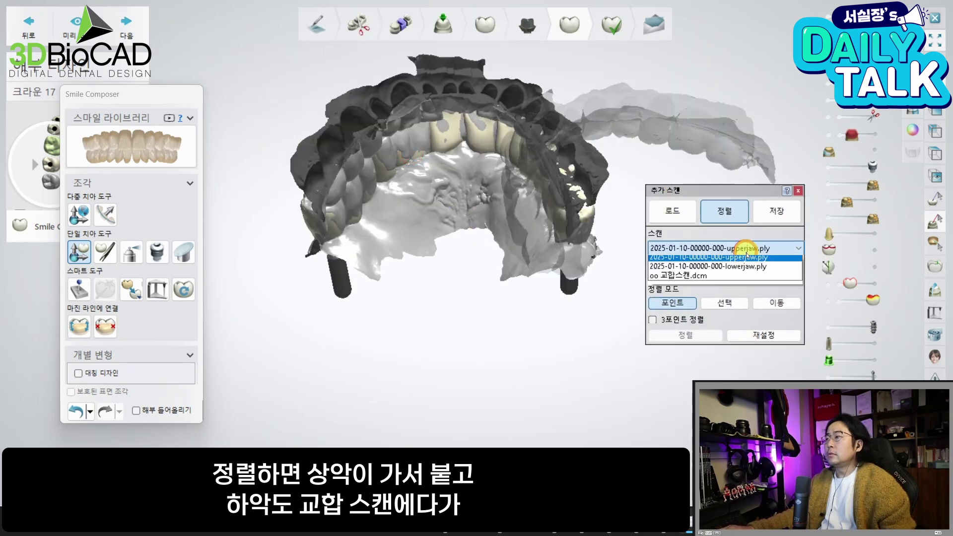
{"action": "left_click", "coordinate": [744, 280]}
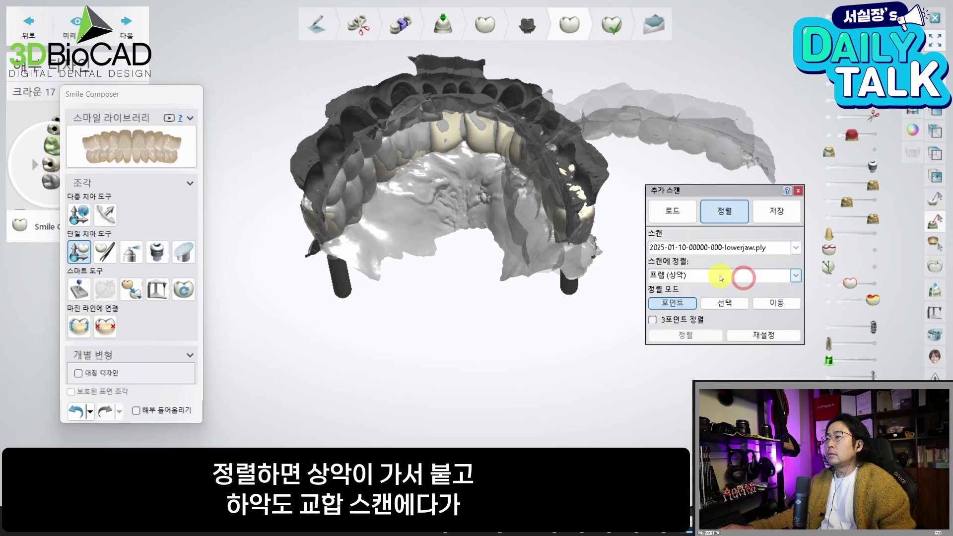
{"action": "left_click", "coordinate": [720, 276]}
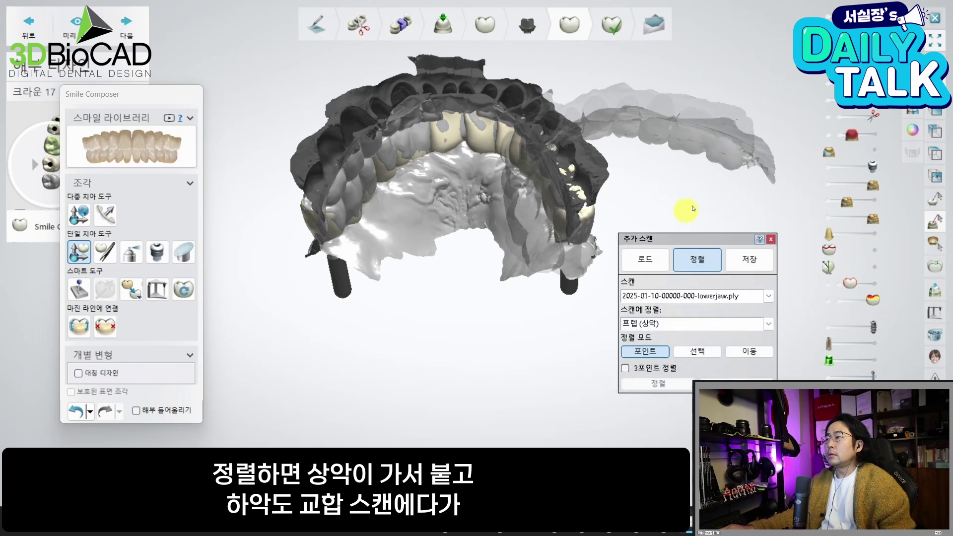
{"action": "left_click", "coordinate": [688, 253]}
{"action": "left_click", "coordinate": [688, 294]}
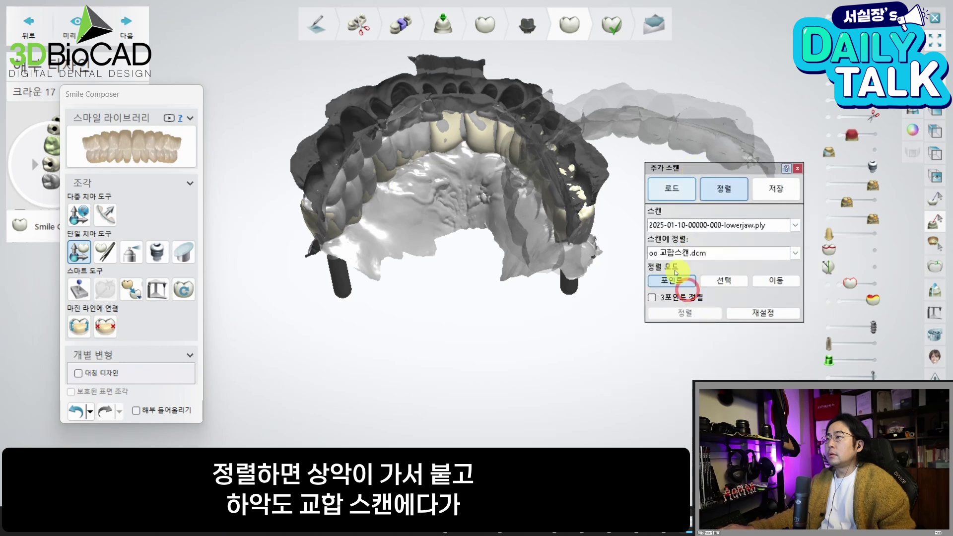
{"action": "left_click", "coordinate": [866, 205]}
{"action": "left_click_drag", "start_coordinate": [875, 208], "coordinate": [850, 196]}
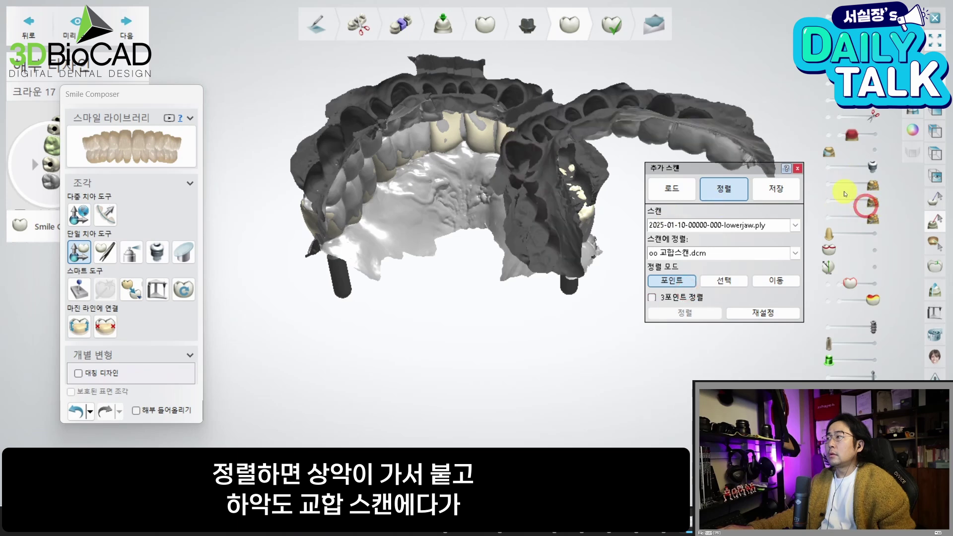
Manually move the lowerjaw scan clear of the occlusion scan so the teeth of both can be seen from the front
{"action": "left_click", "coordinate": [776, 283]}
{"action": "right_click_drag", "start_coordinate": [478, 314], "coordinate": [620, 145]}
{"action": "left_click_drag", "start_coordinate": [651, 111], "coordinate": [575, 198]}
{"action": "scroll", "coordinate": [502, 247], "scroll_direction": "down", "scroll_amount": 3}
{"action": "right_click_drag", "start_coordinate": [470, 323], "coordinate": [480, 382]}
{"action": "scroll", "coordinate": [442, 263], "scroll_direction": "up", "scroll_amount": 2}
{"action": "middle_click_drag", "start_coordinate": [442, 264], "coordinate": [455, 217]}
{"action": "right_click_drag", "start_coordinate": [456, 225], "coordinate": [476, 216]}
{"action": "scroll", "coordinate": [476, 215], "scroll_direction": "up", "scroll_amount": 3}
{"action": "middle_click_drag", "start_coordinate": [476, 215], "coordinate": [530, 145]}
Hide the upperjaw scan and align the lowerjaw scan to the occlusion scan by point matching on the lower teeth
{"action": "left_click", "coordinate": [834, 218]}
{"action": "left_click_drag", "start_coordinate": [850, 218], "coordinate": [874, 205]}
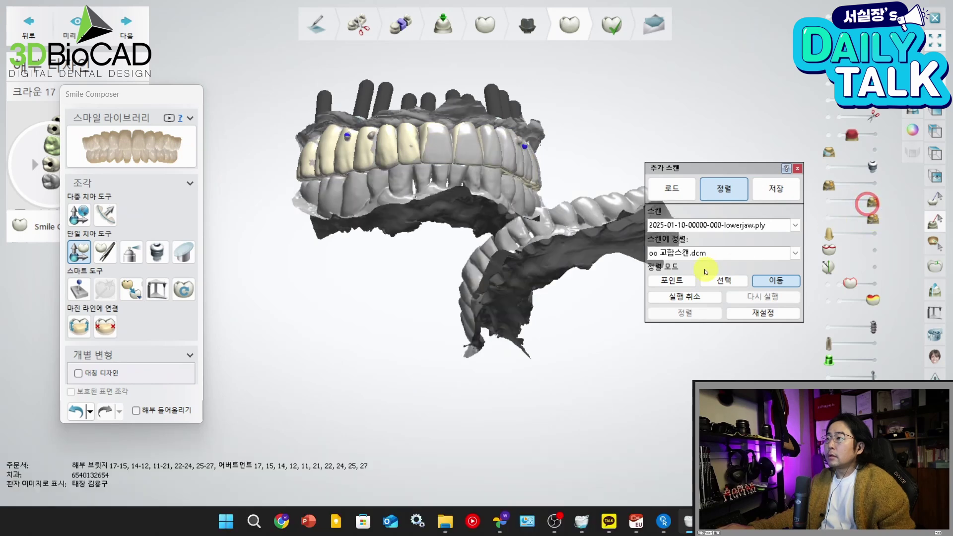
{"action": "left_click", "coordinate": [689, 281]}
{"action": "right_click_drag", "start_coordinate": [554, 240], "coordinate": [571, 253]}
{"action": "left_click", "coordinate": [481, 252]}
{"action": "right_click_drag", "start_coordinate": [452, 247], "coordinate": [459, 189]}
{"action": "left_click", "coordinate": [704, 316]}
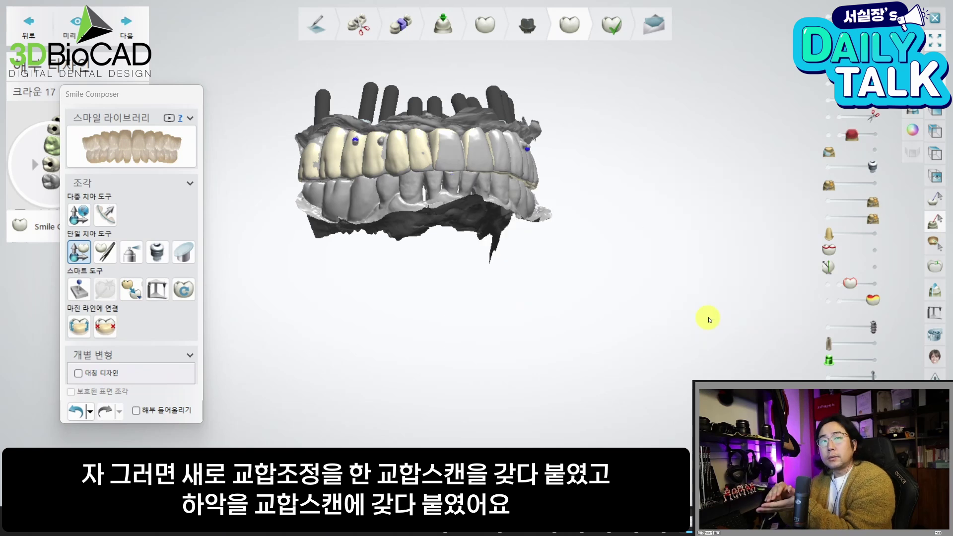
Show the aligned lowerjaw scan in place of the occlusion scan and inspect it against the upper bridge design from the front
{"action": "middle_click_drag", "start_coordinate": [704, 232], "coordinate": [751, 274]}
{"action": "right_click_drag", "start_coordinate": [721, 272], "coordinate": [722, 290]}
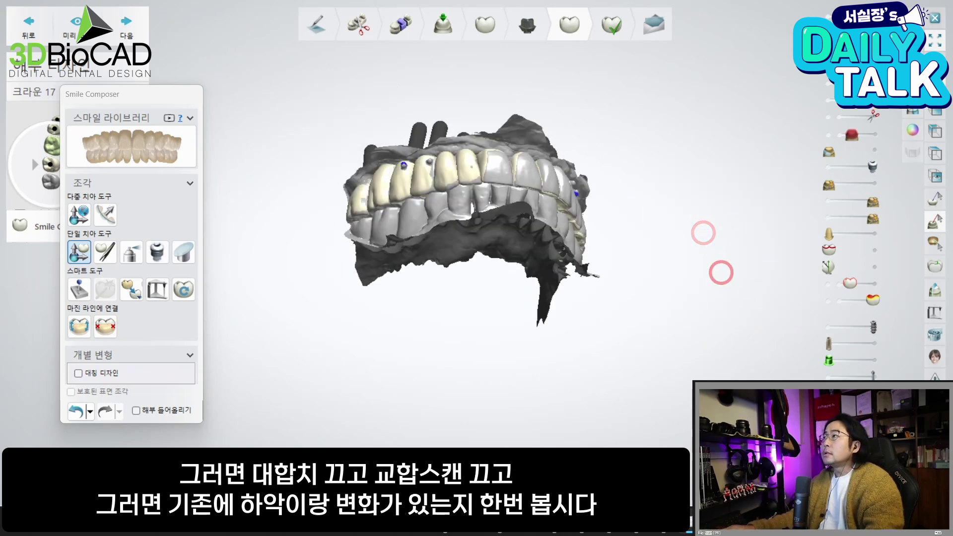
{"action": "right_click_drag", "start_coordinate": [653, 236], "coordinate": [674, 182]}
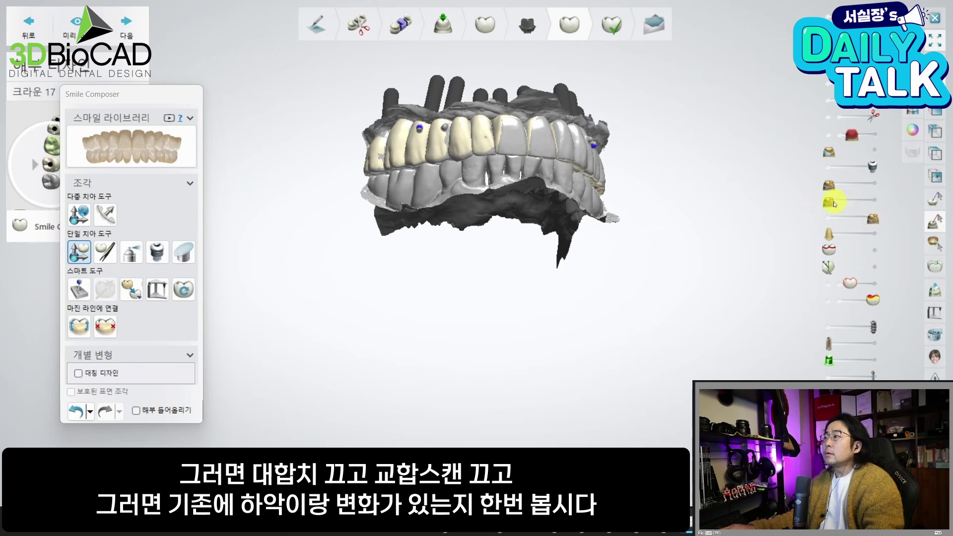
{"action": "mouse_move", "coordinate": [834, 203]}
{"action": "left_mouse_down"}
{"action": "mouse_move", "coordinate": [869, 207]}
{"action": "mouse_move", "coordinate": [857, 218]}
{"action": "mouse_move", "coordinate": [801, 222]}
{"action": "left_mouse_up"}
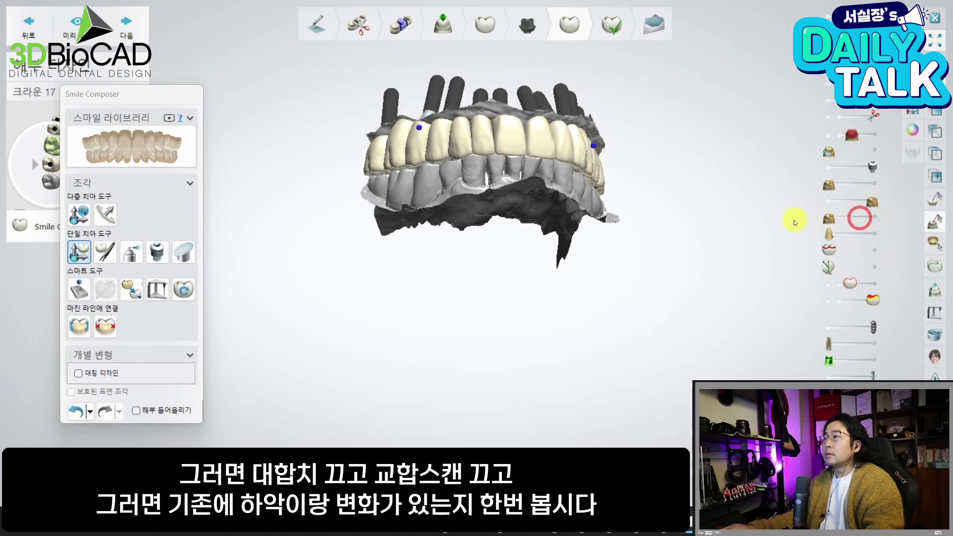
{"action": "middle_click_drag", "start_coordinate": [517, 268], "coordinate": [524, 314]}
{"action": "right_click_drag", "start_coordinate": [534, 323], "coordinate": [496, 331]}
{"action": "scroll", "coordinate": [492, 329], "scroll_direction": "up", "scroll_amount": 2}
{"action": "middle_click_drag", "start_coordinate": [493, 326], "coordinate": [518, 316]}
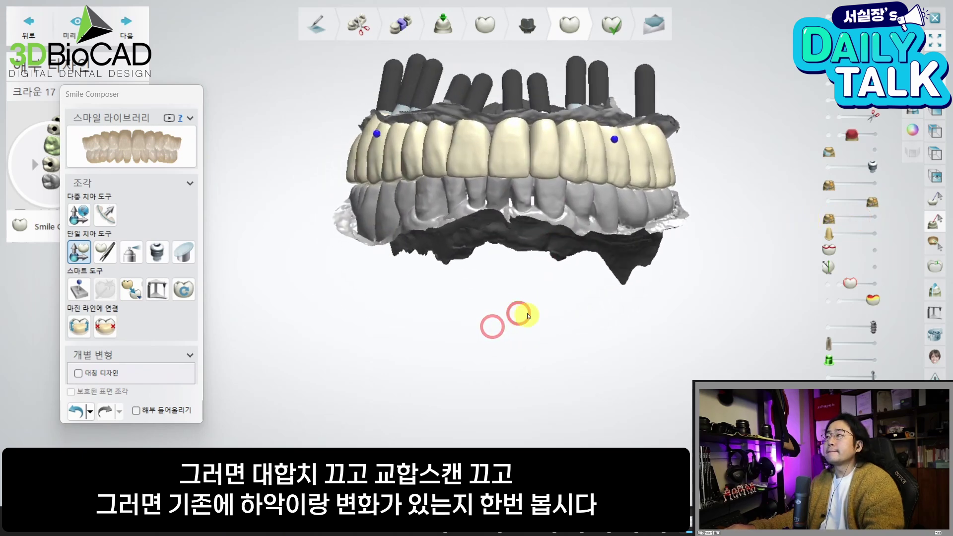
{"action": "scroll", "coordinate": [606, 196], "scroll_direction": "up", "scroll_amount": 5}
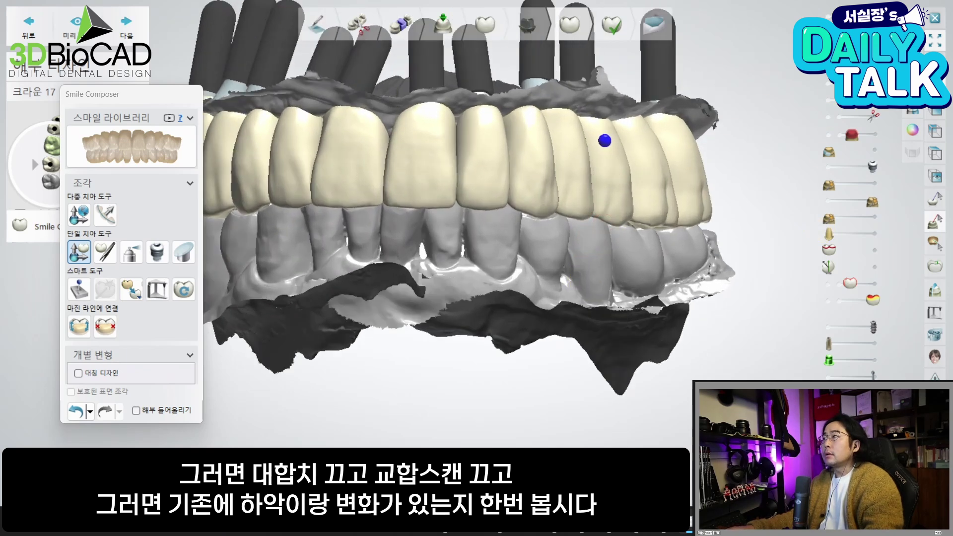
Hide the upper bridge crowns and expose the incisal edges of the lower arch from the front
{"action": "left_click", "coordinate": [828, 81]}
{"action": "right_click_drag", "start_coordinate": [621, 175], "coordinate": [660, 130]}
{"action": "middle_click_drag", "start_coordinate": [659, 130], "coordinate": [712, 122]}
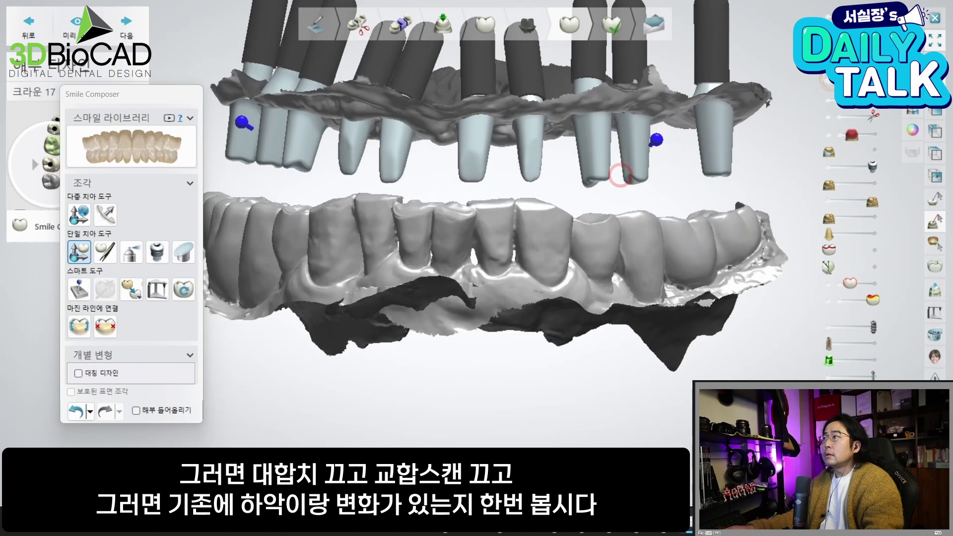
{"action": "mouse_move", "coordinate": [528, 219]}
{"action": "right_mouse_down"}
{"action": "mouse_move", "coordinate": [536, 233]}
{"action": "mouse_move", "coordinate": [552, 225]}
{"action": "mouse_move", "coordinate": [545, 231]}
{"action": "right_mouse_up"}
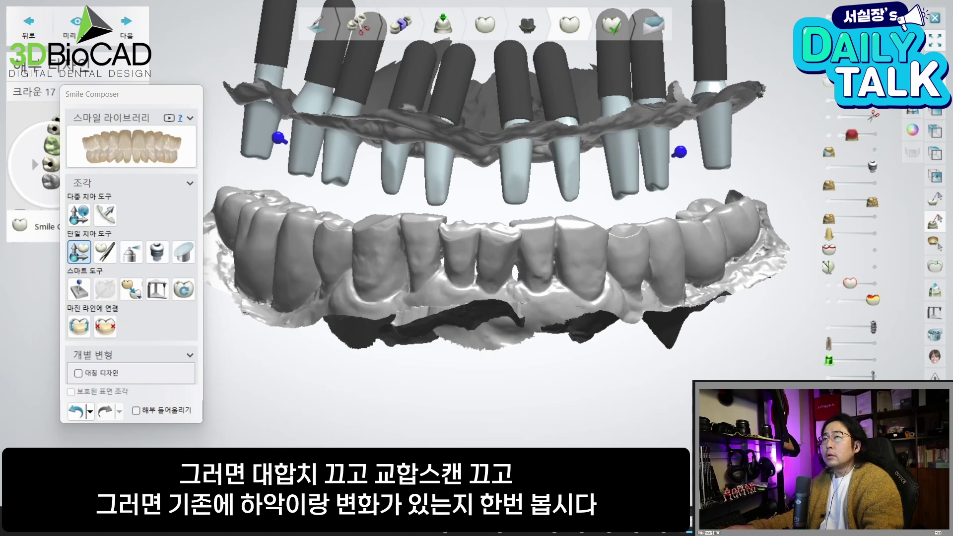
Compare the aligned lowerjaw scan with the original opposing scan by repeatedly fading the lowerjaw scan out and in
{"action": "left_click", "coordinate": [868, 207]}
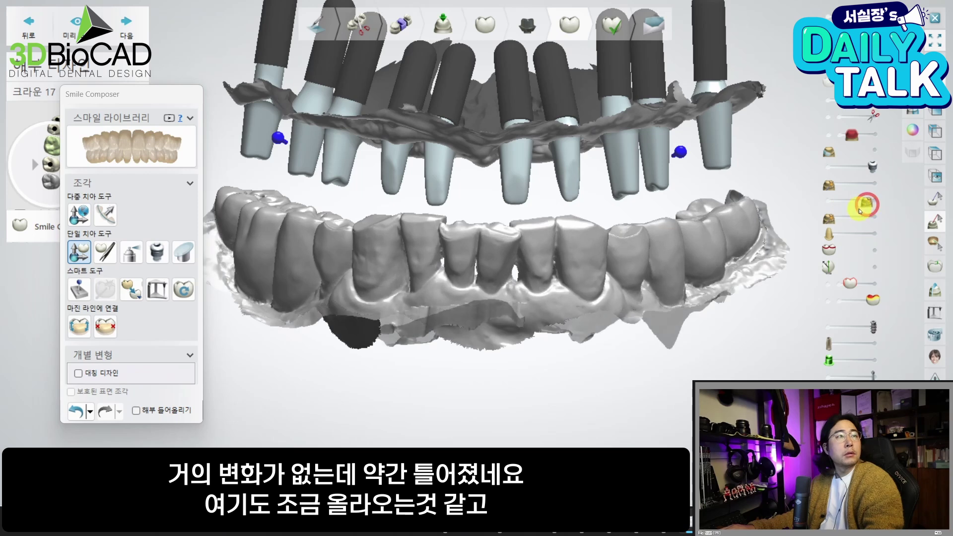
{"action": "left_click", "coordinate": [866, 213]}
{"action": "left_click_drag", "start_coordinate": [865, 212], "coordinate": [909, 215]}
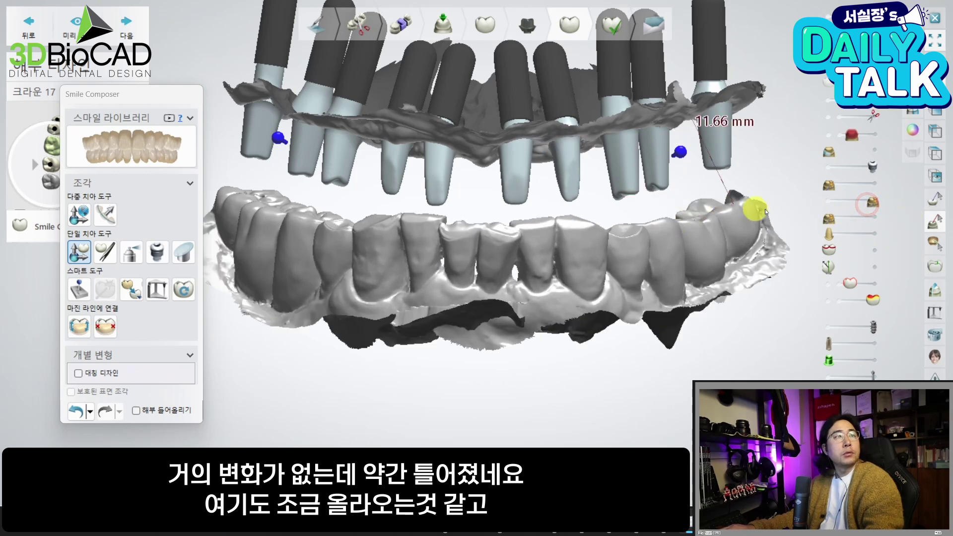
{"action": "left_click", "coordinate": [830, 219]}
{"action": "left_click", "coordinate": [828, 219]}
{"action": "mouse_move", "coordinate": [873, 203]}
{"action": "left_mouse_down"}
{"action": "mouse_move", "coordinate": [839, 203]}
{"action": "mouse_move", "coordinate": [872, 202]}
{"action": "left_mouse_up"}
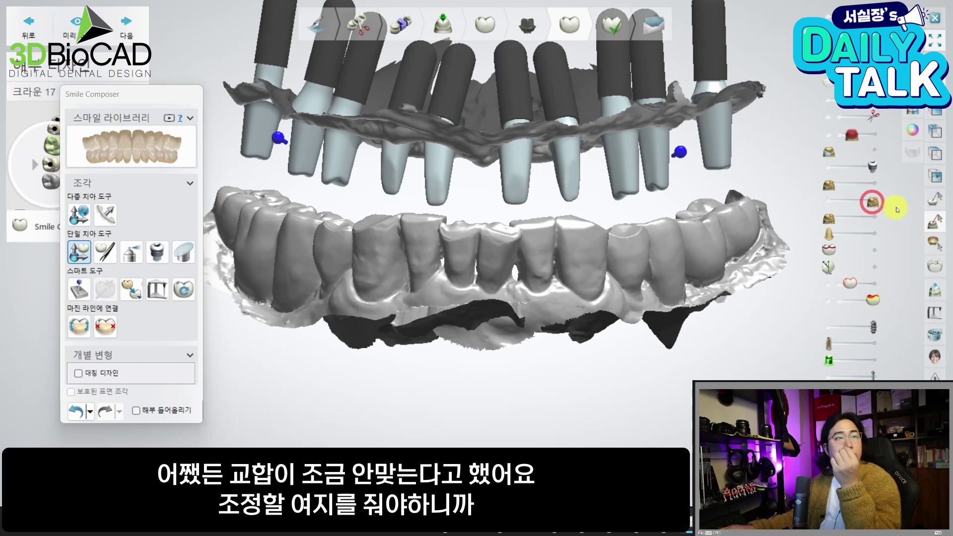
{"action": "left_click", "coordinate": [876, 207]}
{"action": "left_click", "coordinate": [876, 208]}
{"action": "left_click", "coordinate": [877, 208]}
{"action": "left_click", "coordinate": [879, 207]}
{"action": "left_click", "coordinate": [878, 207]}
{"action": "left_click", "coordinate": [876, 207]}
{"action": "left_click", "coordinate": [875, 206]}
{"action": "left_click", "coordinate": [872, 206]}
{"action": "mouse_move", "coordinate": [872, 203]}
{"action": "left_mouse_down"}
{"action": "mouse_move", "coordinate": [848, 201]}
{"action": "mouse_move", "coordinate": [861, 201]}
{"action": "left_mouse_up"}
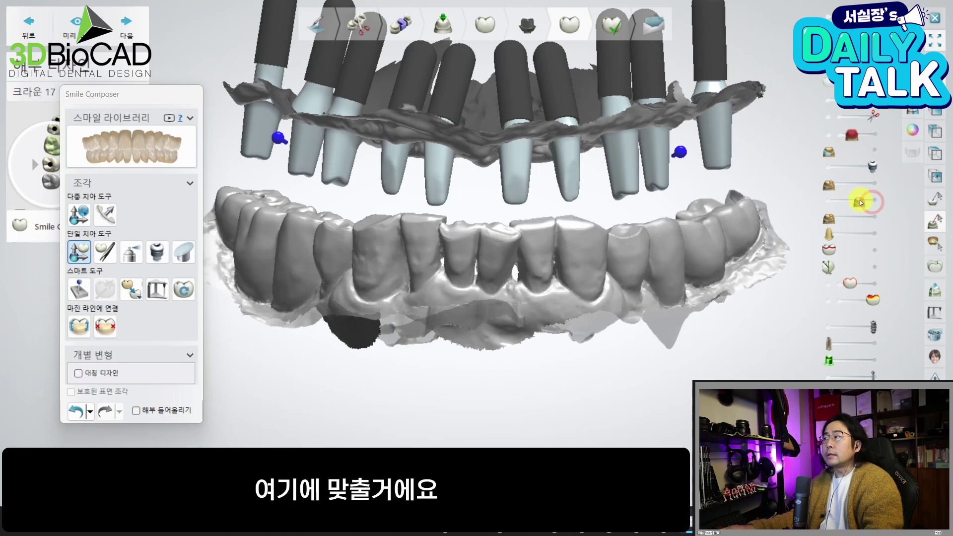
{"action": "left_click", "coordinate": [860, 202]}
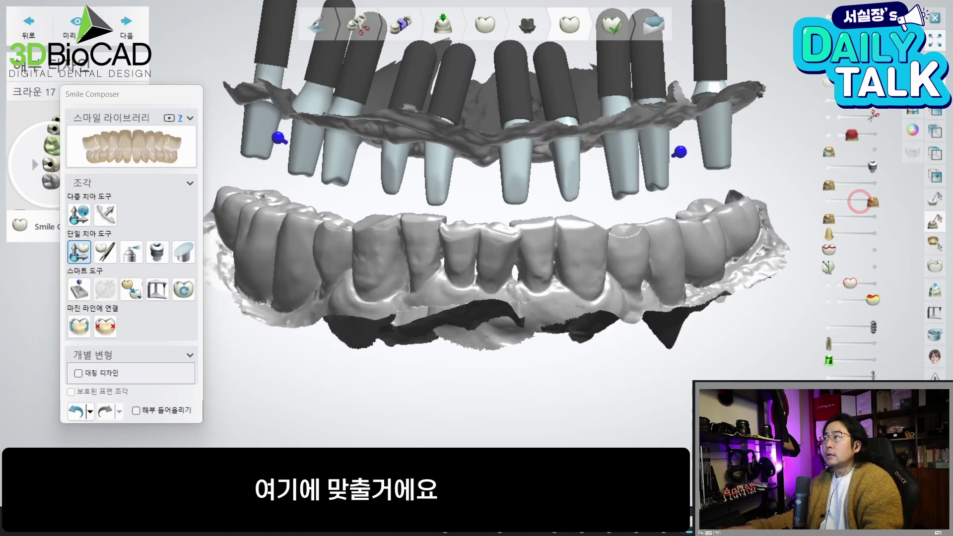
Show the upper bridge crowns and collision lines, and examine from the occlusal side where the crowns penetrate the lowerjaw scan
{"action": "middle_click_drag", "start_coordinate": [596, 334], "coordinate": [597, 337]}
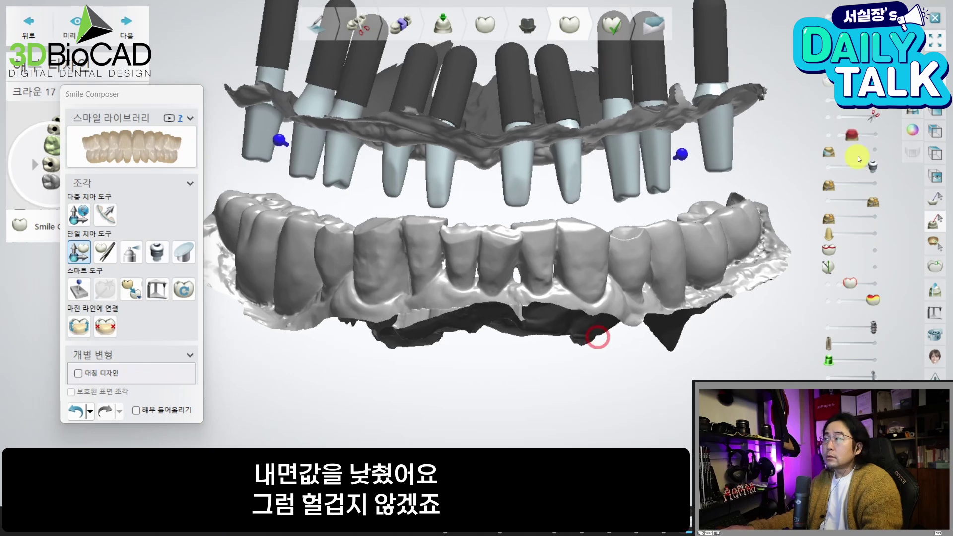
{"action": "scroll", "coordinate": [502, 362], "scroll_direction": "down", "scroll_amount": 4}
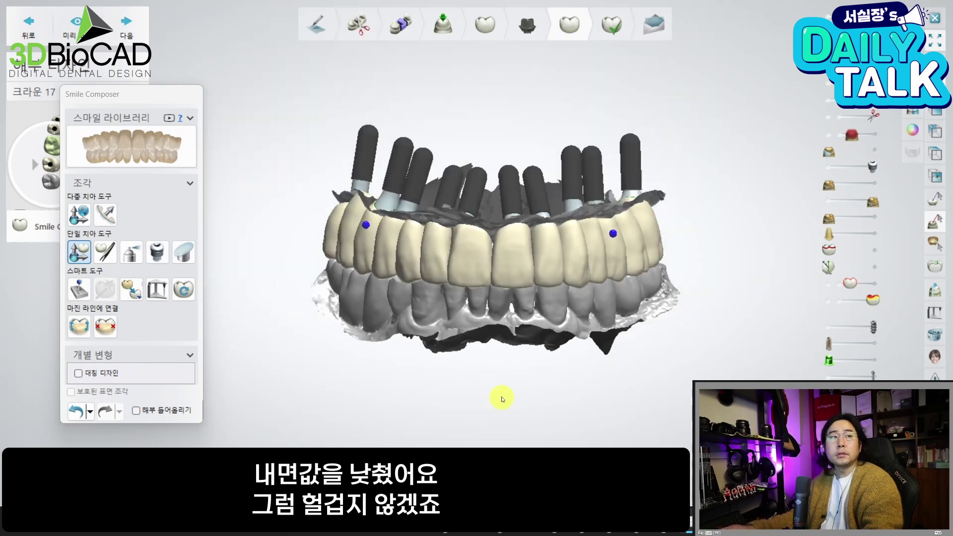
{"action": "right_click_drag", "start_coordinate": [657, 450], "coordinate": [664, 366]}
{"action": "mouse_move", "coordinate": [577, 303]}
{"action": "right_mouse_down"}
{"action": "mouse_move", "coordinate": [596, 398]}
{"action": "mouse_move", "coordinate": [580, 326]}
{"action": "mouse_move", "coordinate": [564, 385]}
{"action": "mouse_move", "coordinate": [575, 323]}
{"action": "mouse_move", "coordinate": [513, 323]}
{"action": "mouse_move", "coordinate": [523, 281]}
{"action": "mouse_move", "coordinate": [480, 293]}
{"action": "mouse_move", "coordinate": [538, 331]}
{"action": "mouse_move", "coordinate": [584, 298]}
{"action": "right_mouse_up"}
{"action": "scroll", "coordinate": [538, 332], "scroll_direction": "up", "scroll_amount": 5}
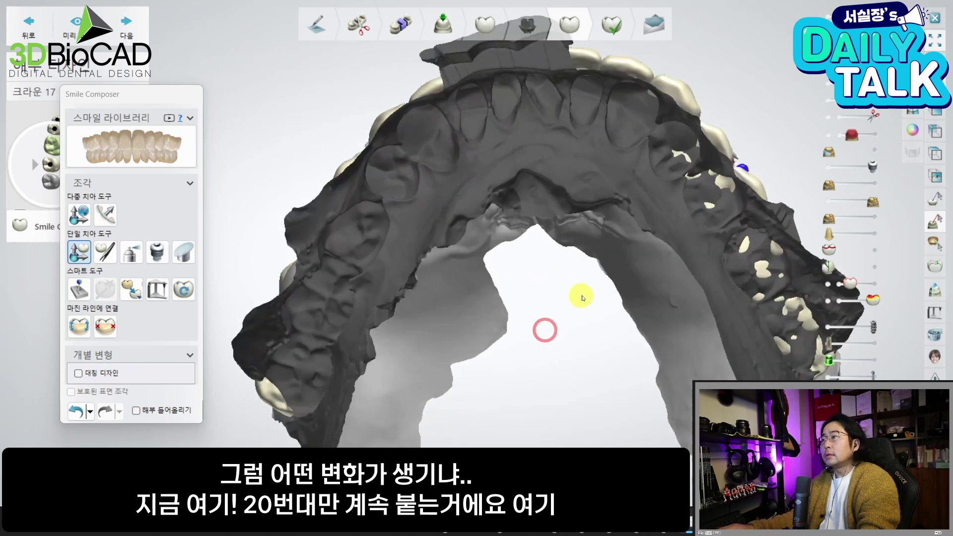
{"action": "scroll", "coordinate": [781, 321], "scroll_direction": "down", "scroll_amount": 3}
{"action": "right_click_drag", "start_coordinate": [656, 276], "coordinate": [732, 320]}
{"action": "scroll", "coordinate": [685, 300], "scroll_direction": "up", "scroll_amount": 2}
{"action": "right_click_drag", "start_coordinate": [675, 299], "coordinate": [677, 277]}
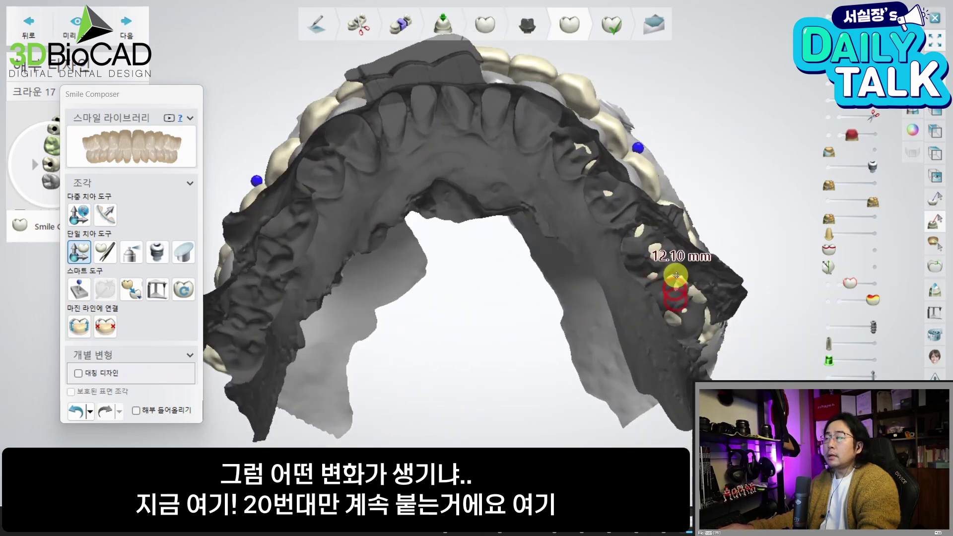
{"action": "right_click_drag", "start_coordinate": [593, 115], "coordinate": [610, 127]}
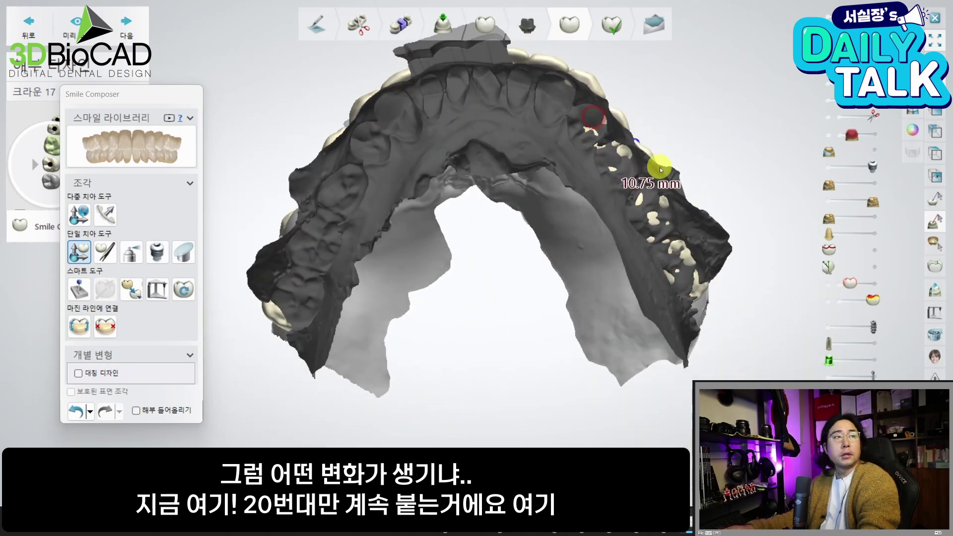
{"action": "right_click_drag", "start_coordinate": [660, 170], "coordinate": [665, 186]}
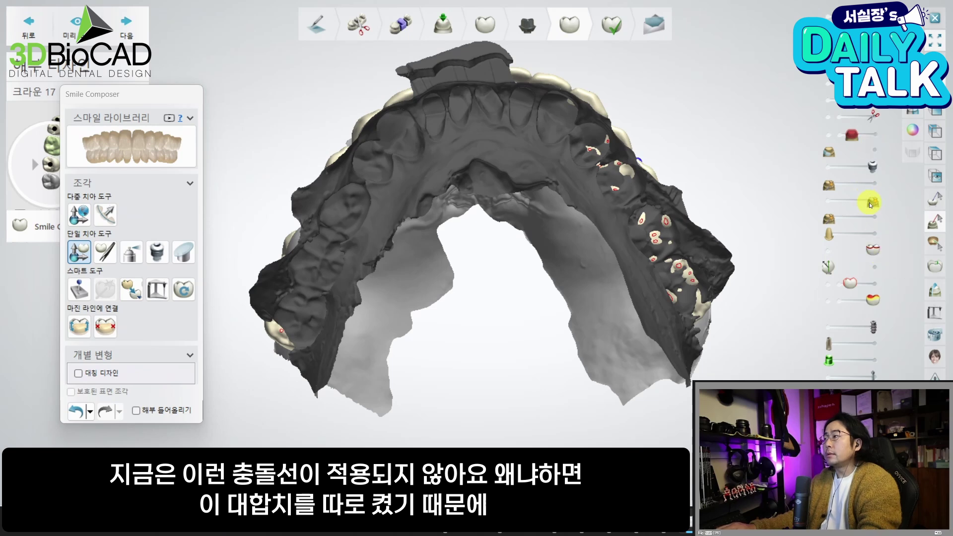
Hide the lowerjaw scan to check the original design's contacts, and show the occlusion scan over the upper design for comparison
{"action": "left_click_drag", "start_coordinate": [876, 204], "coordinate": [821, 207]}
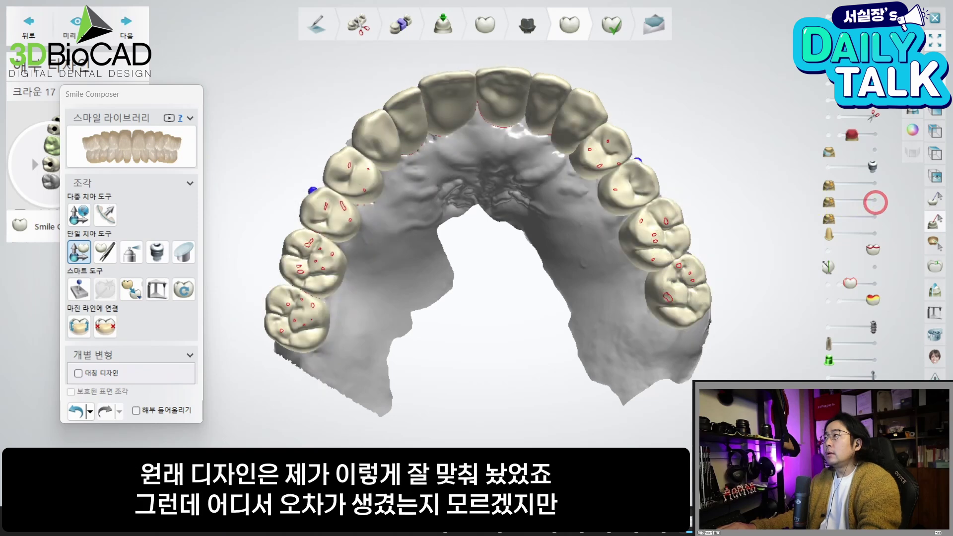
{"action": "mouse_move", "coordinate": [828, 66]}
{"action": "left_mouse_down"}
{"action": "mouse_move", "coordinate": [875, 67]}
{"action": "mouse_move", "coordinate": [830, 67]}
{"action": "mouse_move", "coordinate": [854, 67]}
{"action": "mouse_move", "coordinate": [840, 67]}
{"action": "left_mouse_up"}
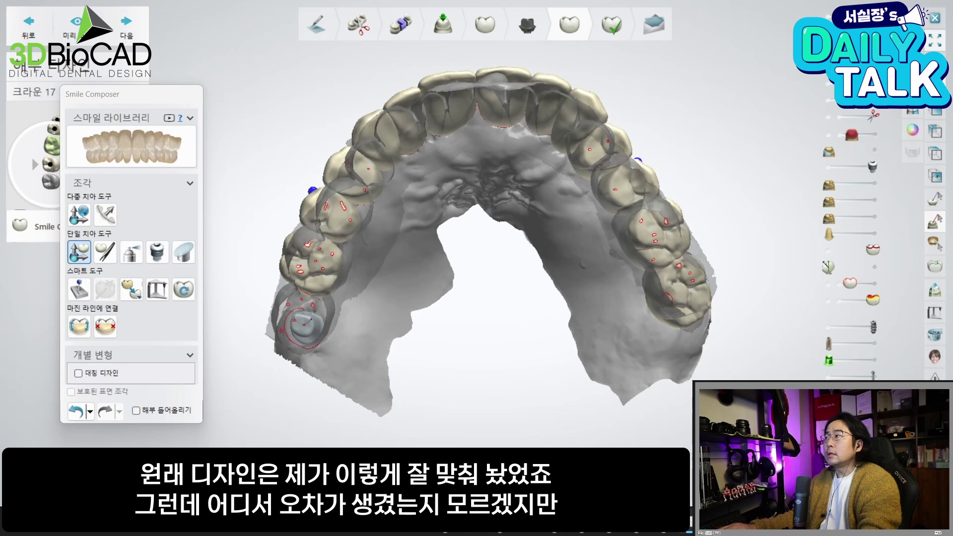
{"action": "left_click_drag", "start_coordinate": [832, 223], "coordinate": [881, 222]}
{"action": "scroll", "coordinate": [473, 238], "scroll_direction": "down", "scroll_amount": 3}
{"action": "right_click_drag", "start_coordinate": [474, 238], "coordinate": [473, 294]}
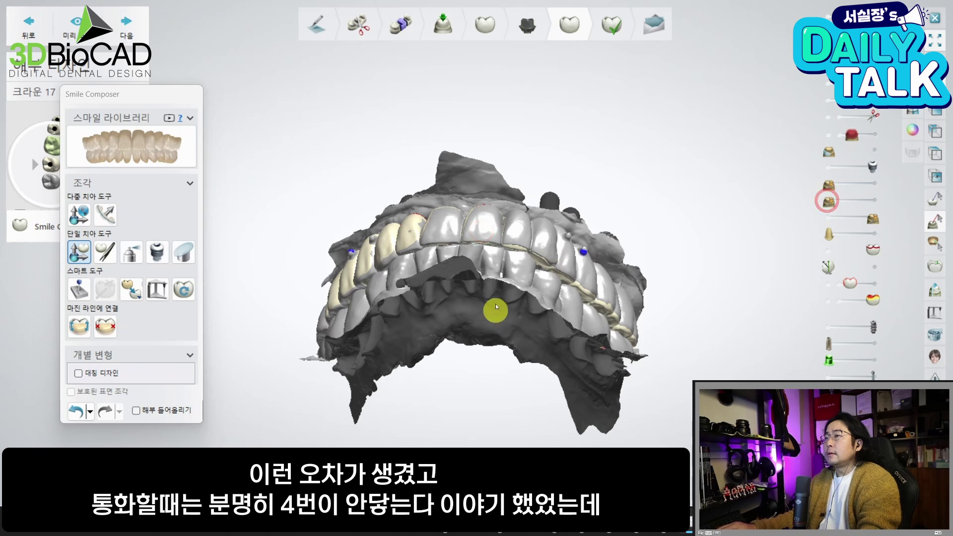
{"action": "right_click_drag", "start_coordinate": [491, 313], "coordinate": [493, 255]}
Fade the occlusion scan to compare its contacts with the upper design, and hide it completely
{"action": "left_click", "coordinate": [825, 87]}
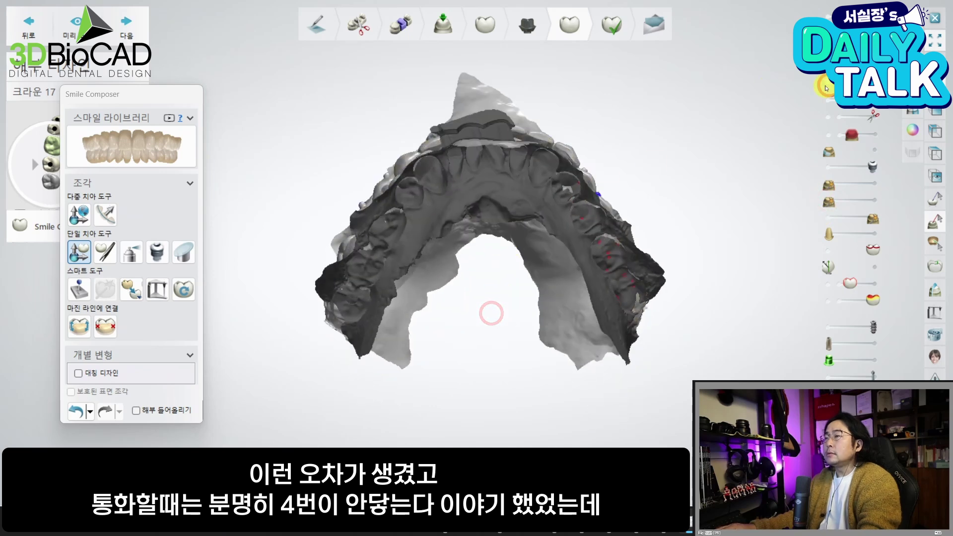
{"action": "left_click", "coordinate": [828, 218]}
{"action": "left_click", "coordinate": [866, 219]}
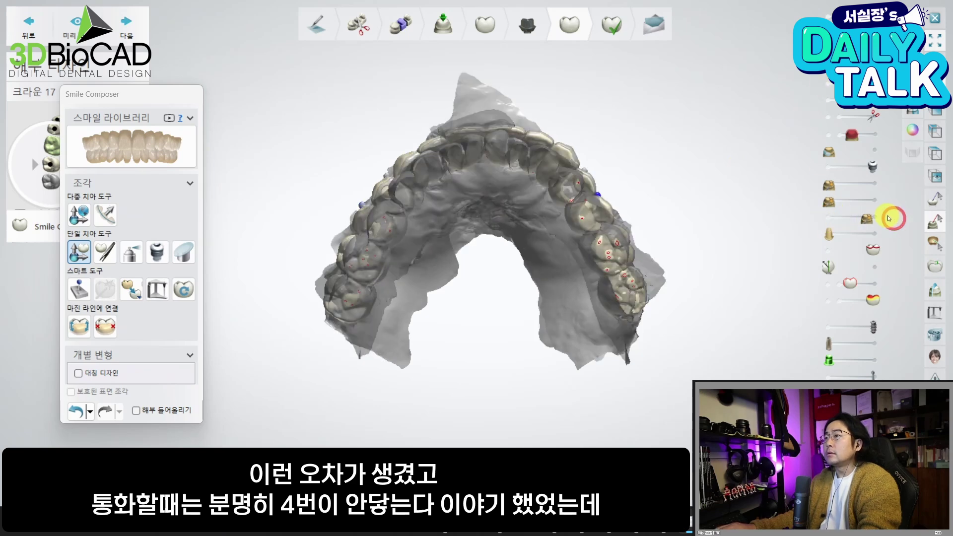
{"action": "left_click", "coordinate": [871, 218]}
{"action": "left_click_drag", "start_coordinate": [871, 218], "coordinate": [812, 219]}
Show the aligned upperjaw scan over the upper bridge design and compare their tooth lengths from the front and occlusal side
{"action": "scroll", "coordinate": [696, 212], "scroll_direction": "down", "scroll_amount": 3}
{"action": "right_click_drag", "start_coordinate": [699, 259], "coordinate": [654, 262]}
{"action": "left_click_drag", "start_coordinate": [840, 190], "coordinate": [875, 188]}
{"action": "right_click_drag", "start_coordinate": [563, 251], "coordinate": [569, 308]}
{"action": "scroll", "coordinate": [568, 308], "scroll_direction": "up", "scroll_amount": 4}
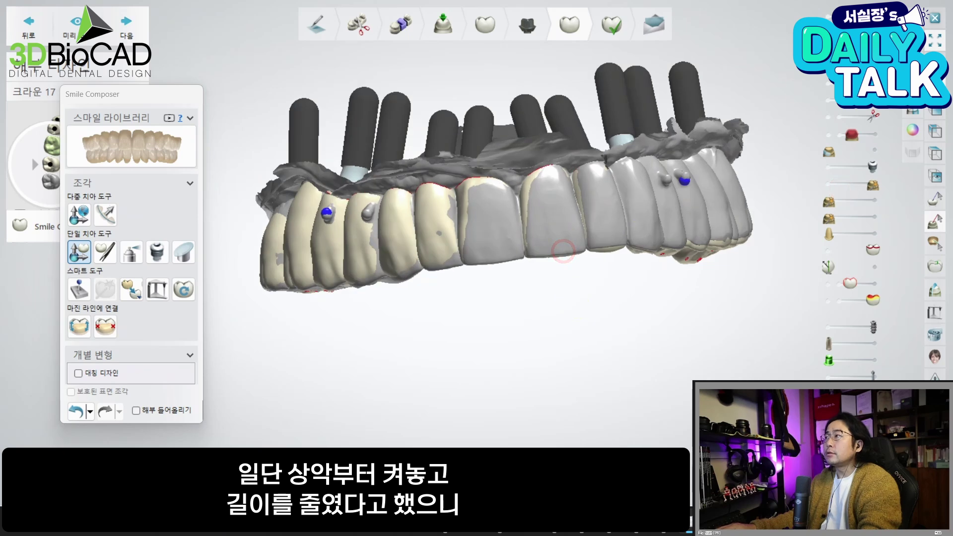
{"action": "right_click_drag", "start_coordinate": [369, 316], "coordinate": [417, 305]}
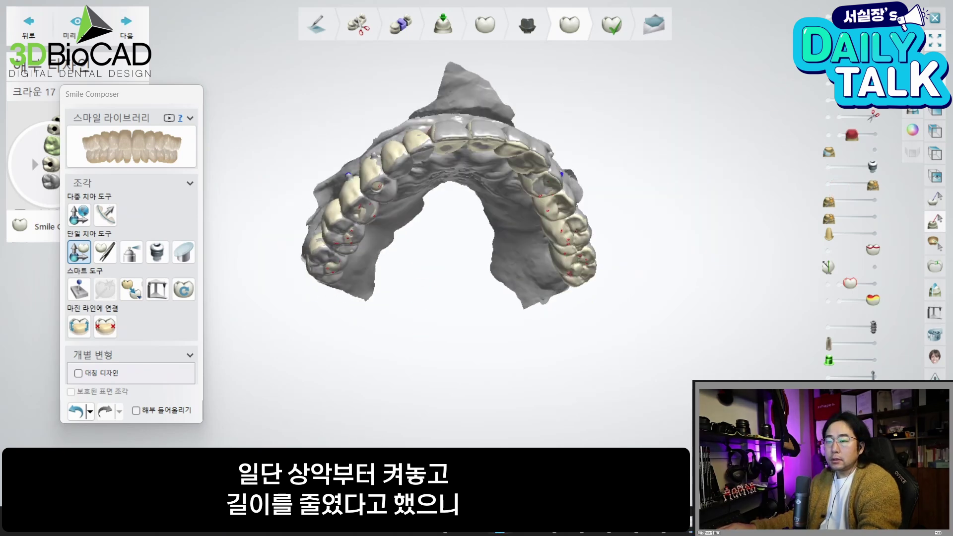
Switch to Google Photos and check the remake request note for the anterior length and occlusion instructions
{"action": "left_click", "coordinate": [489, 378]}
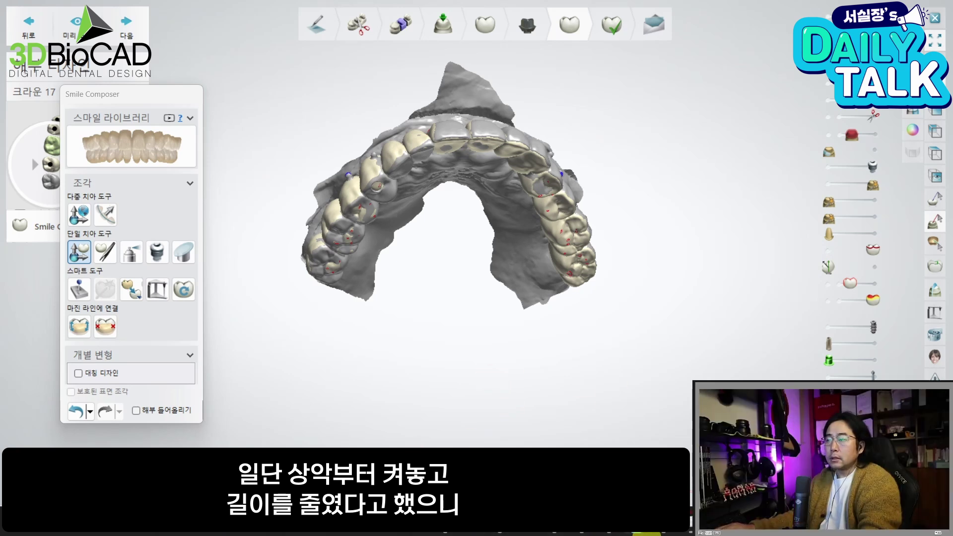
{"action": "mouse_move", "coordinate": [656, 526]}
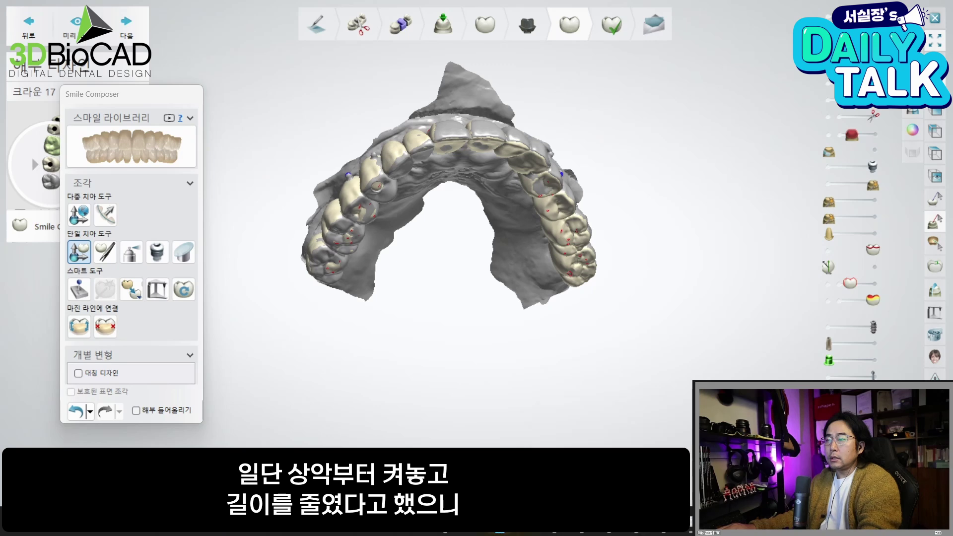
{"action": "left_click", "coordinate": [408, 534]}
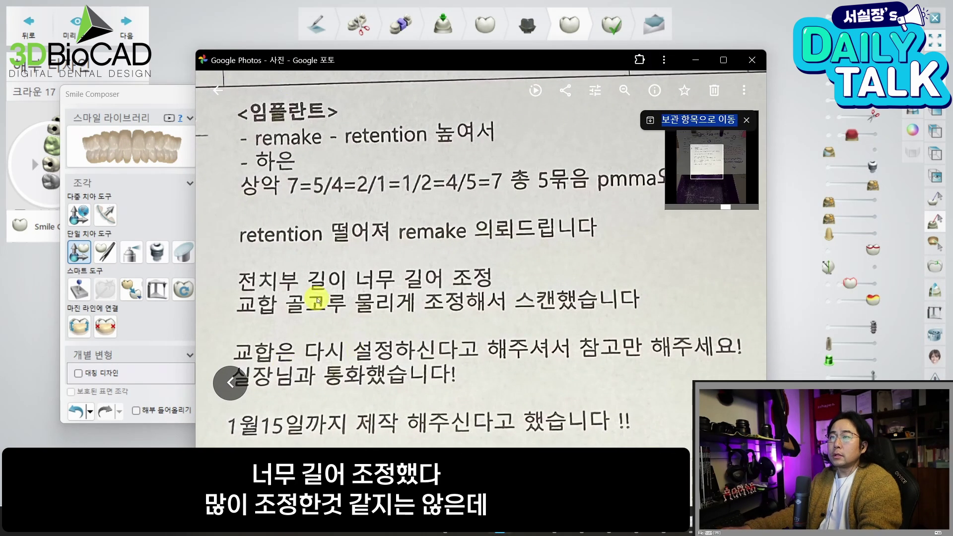
Switch back to 3Shape Dental System, fade the upperjaw scan over the design and compare the anterior tooth lengths from the front
{"action": "left_click", "coordinate": [695, 63]}
{"action": "right_click_drag", "start_coordinate": [481, 287], "coordinate": [472, 337]}
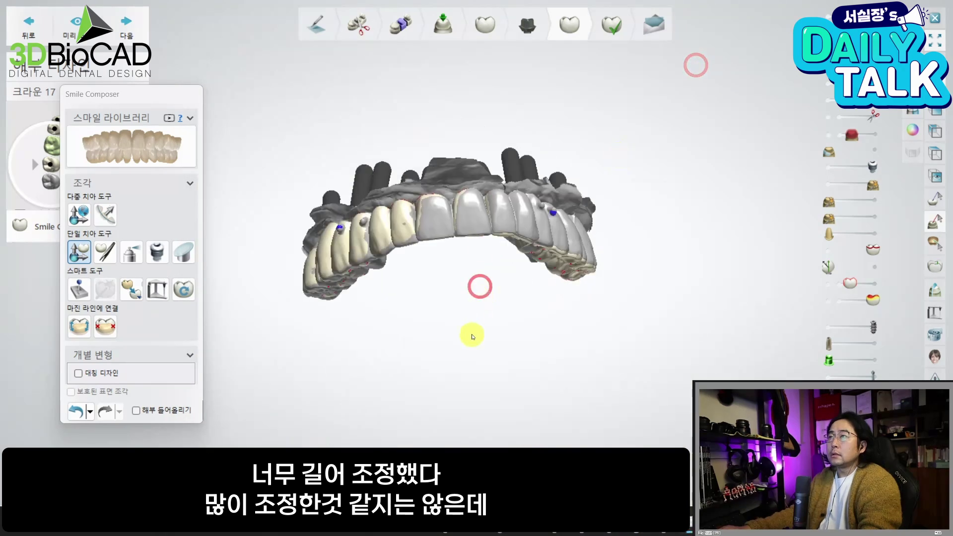
{"action": "scroll", "coordinate": [481, 234], "scroll_direction": "up", "scroll_amount": 4}
{"action": "middle_click_drag", "start_coordinate": [472, 235], "coordinate": [624, 211]}
{"action": "right_click_drag", "start_coordinate": [624, 211], "coordinate": [750, 227]}
{"action": "left_click", "coordinate": [848, 185]}
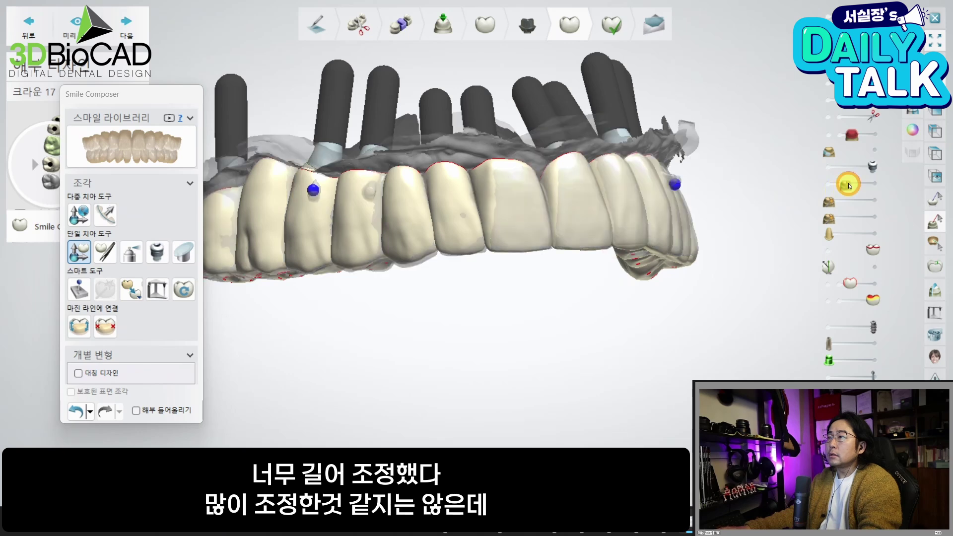
{"action": "scroll", "coordinate": [451, 291], "scroll_direction": "up", "scroll_amount": 5}
{"action": "right_click_drag", "start_coordinate": [556, 281], "coordinate": [585, 291]}
{"action": "scroll", "coordinate": [530, 313], "scroll_direction": "down", "scroll_amount": 2}
{"action": "scroll", "coordinate": [499, 319], "scroll_direction": "down", "scroll_amount": 2}
{"action": "scroll", "coordinate": [598, 272], "scroll_direction": "up", "scroll_amount": 1}
{"action": "scroll", "coordinate": [599, 284], "scroll_direction": "down", "scroll_amount": 4}
{"action": "scroll", "coordinate": [596, 288], "scroll_direction": "up", "scroll_amount": 2}
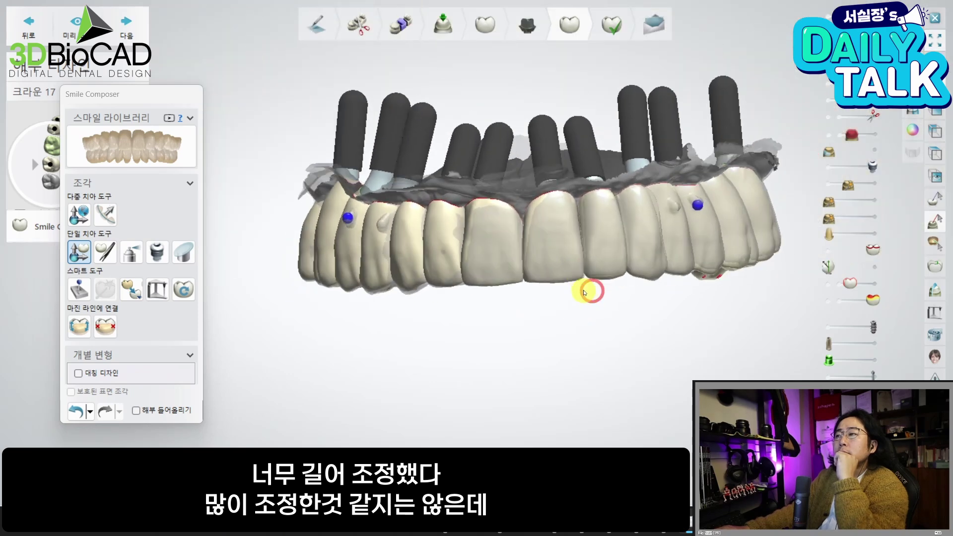
Show the lower antagonist and shorten the incisal edge of crown 21 by about 0.12 mm
{"action": "left_click", "coordinate": [527, 267]}
{"action": "left_click", "coordinate": [526, 267]}
{"action": "key", "text": "a"}
{"action": "scroll", "coordinate": [522, 319], "scroll_direction": "up", "scroll_amount": 3}
{"action": "right_click_drag", "start_coordinate": [525, 318], "coordinate": [545, 317]}
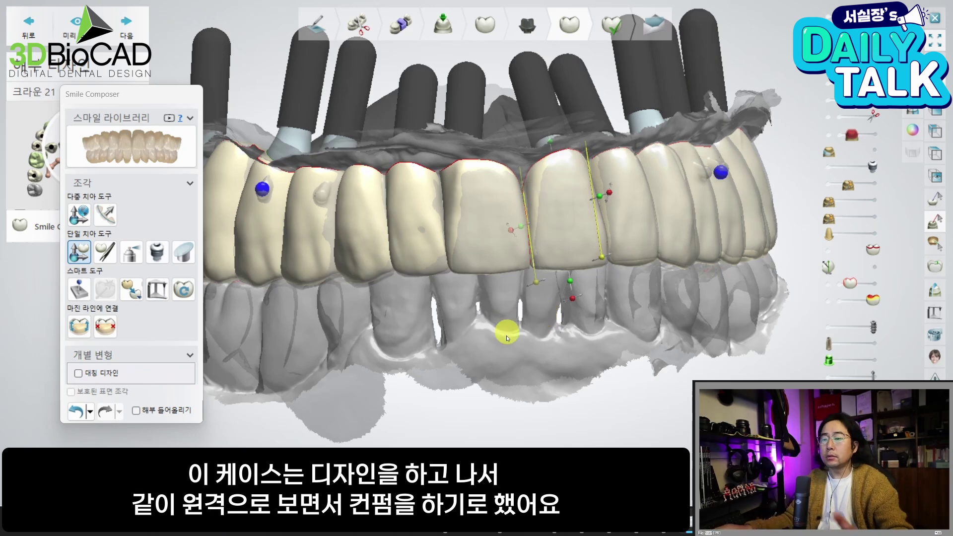
{"action": "scroll", "coordinate": [508, 332], "scroll_direction": "up", "scroll_amount": 3}
{"action": "right_click_drag", "start_coordinate": [519, 322], "coordinate": [580, 348]}
{"action": "scroll", "coordinate": [570, 302], "scroll_direction": "up", "scroll_amount": 3}
{"action": "left_click_drag", "start_coordinate": [579, 352], "coordinate": [580, 352]}
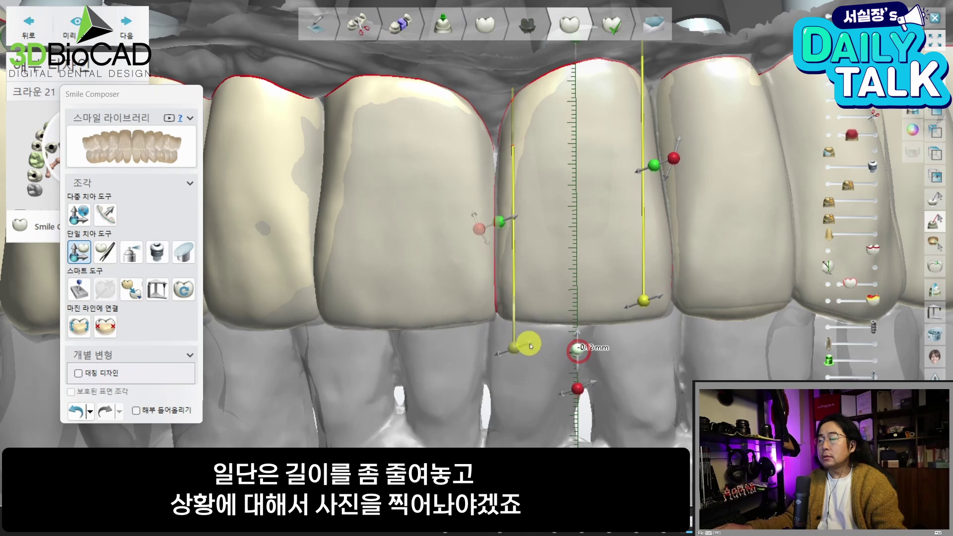
Shorten the incisal edge of crown 22 by about 0.08 mm
{"action": "scroll", "coordinate": [531, 345], "scroll_direction": "down", "scroll_amount": 8}
{"action": "scroll", "coordinate": [539, 331], "scroll_direction": "up", "scroll_amount": 5}
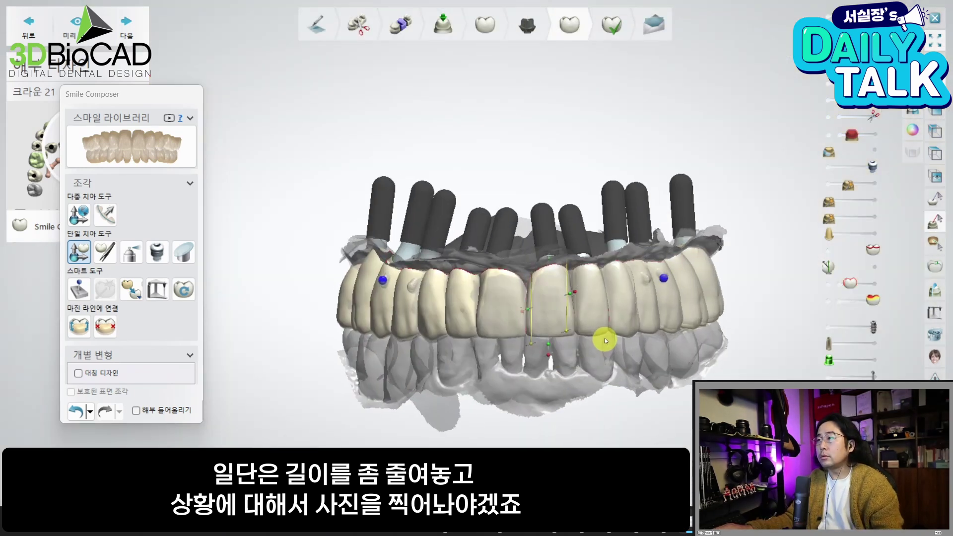
{"action": "scroll", "coordinate": [594, 328], "scroll_direction": "up", "scroll_amount": 5}
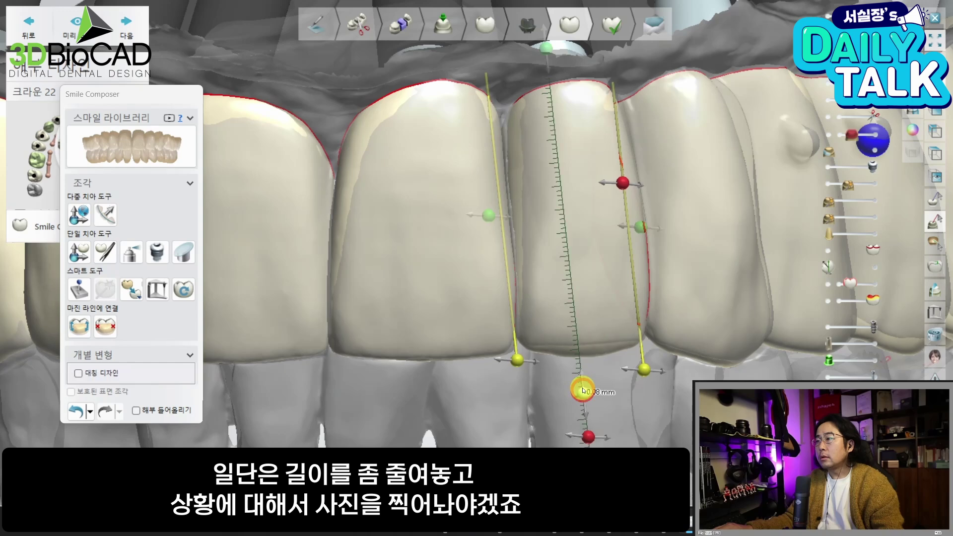
{"action": "scroll", "coordinate": [498, 373], "scroll_direction": "down", "scroll_amount": 8}
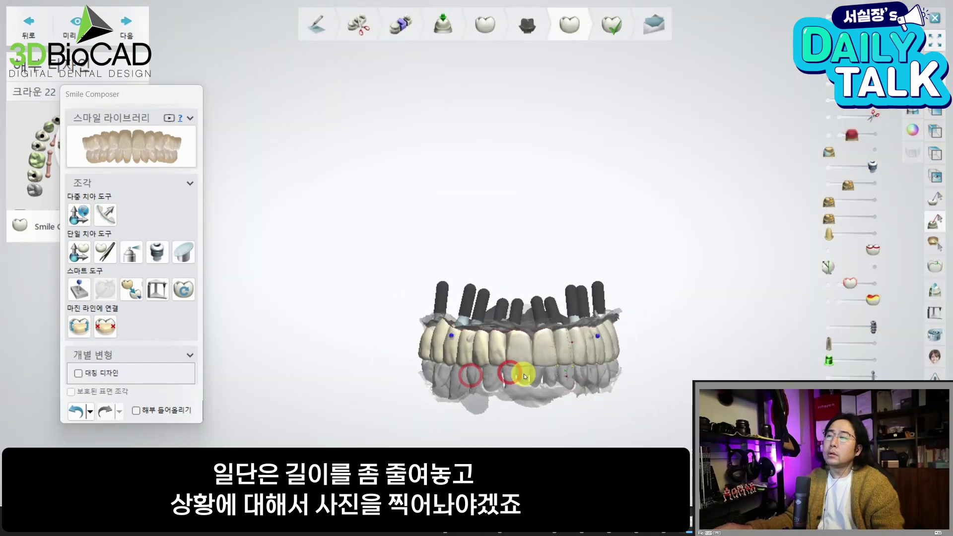
Fully show the upperjaw and lowerjaw scans over the design and capture a snapshot of the occlusal view
{"action": "right_click_drag", "start_coordinate": [537, 378], "coordinate": [665, 362]}
{"action": "scroll", "coordinate": [611, 317], "scroll_direction": "up", "scroll_amount": 3}
{"action": "scroll", "coordinate": [646, 347], "scroll_direction": "down", "scroll_amount": 1}
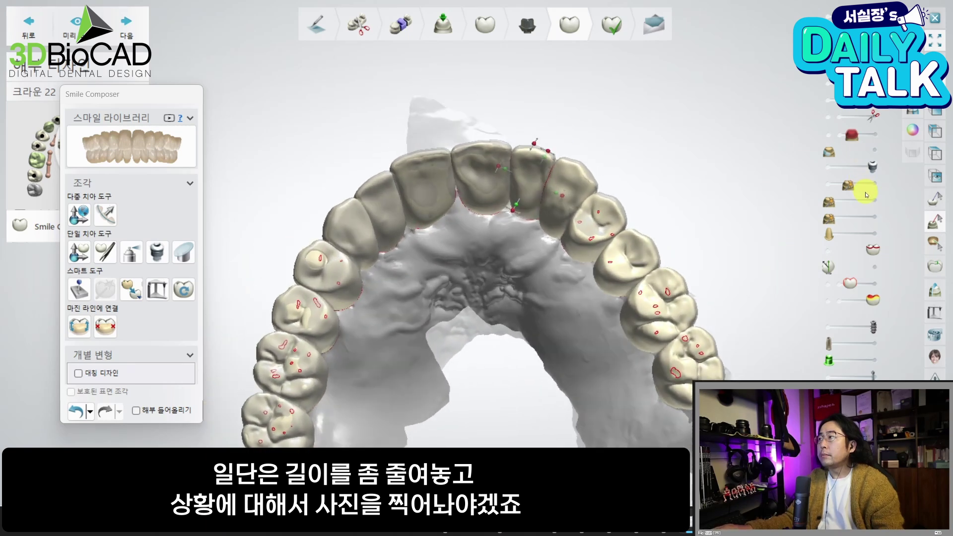
{"action": "left_click", "coordinate": [873, 186]}
{"action": "left_click", "coordinate": [876, 200]}
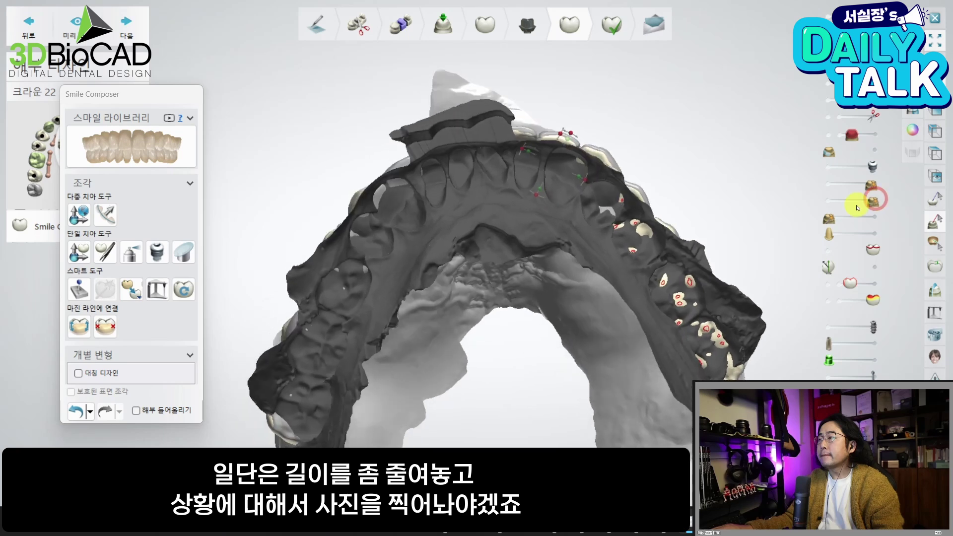
{"action": "mouse_move", "coordinate": [649, 259]}
{"action": "right_mouse_down"}
{"action": "mouse_move", "coordinate": [638, 290]}
{"action": "mouse_move", "coordinate": [640, 251]}
{"action": "right_mouse_up"}
{"action": "scroll", "coordinate": [635, 271], "scroll_direction": "down", "scroll_amount": 2}
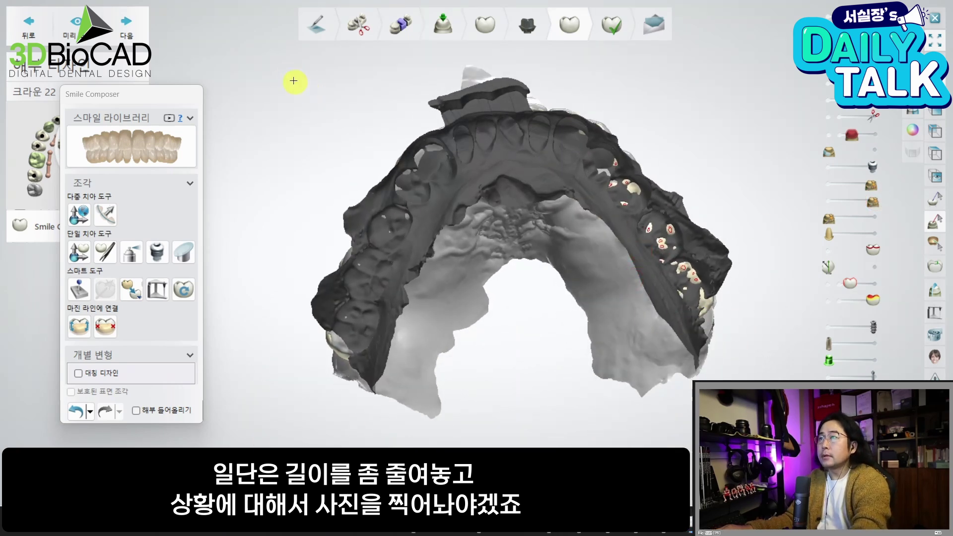
{"action": "key", "text": "super+shift+s"}
{"action": "left_click_drag", "start_coordinate": [277, 57], "coordinate": [744, 399]}
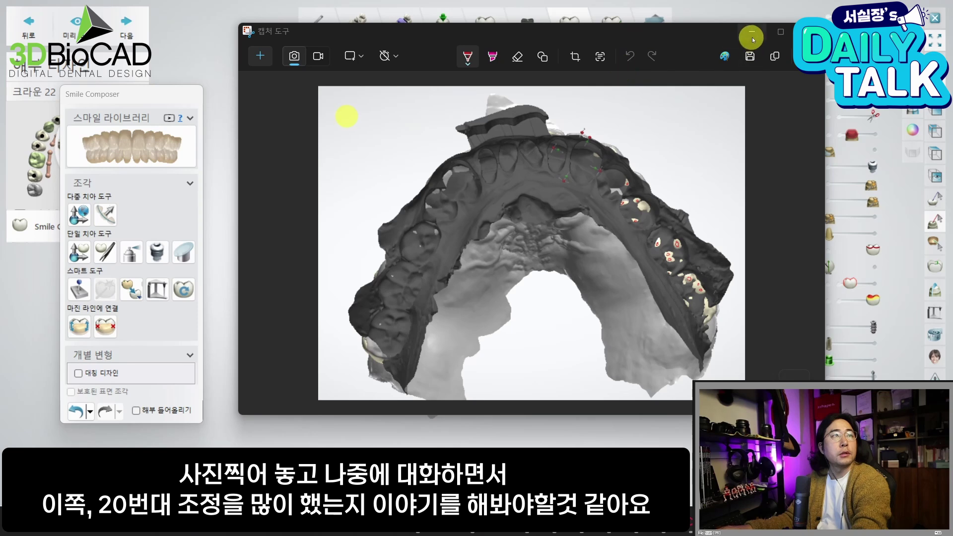
{"action": "left_click", "coordinate": [752, 35]}
Examine how the bridge design meets the lowerjaw scan from the side and occlusal views, with crown 17 selected
{"action": "right_click_drag", "start_coordinate": [600, 225], "coordinate": [598, 286]}
{"action": "right_click_drag", "start_coordinate": [544, 239], "coordinate": [540, 321]}
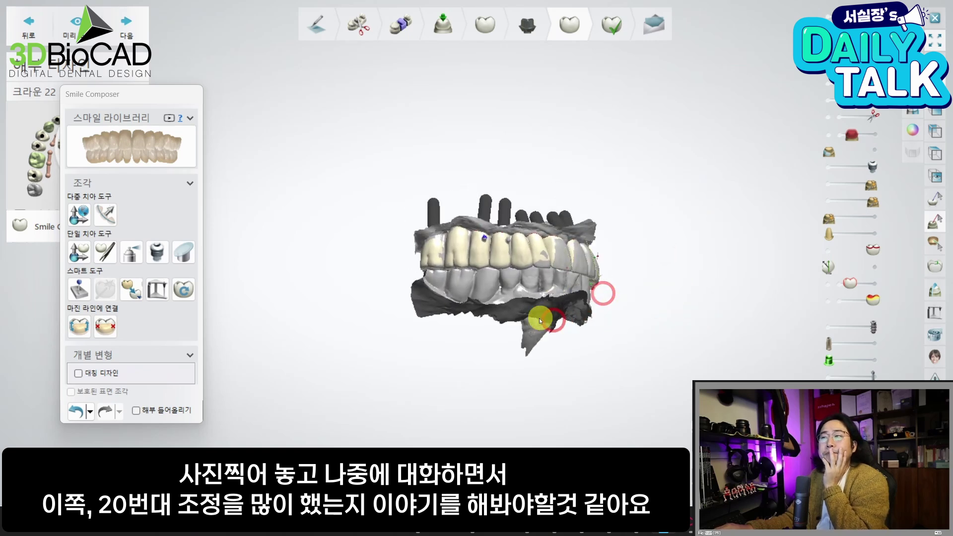
{"action": "right_click_drag", "start_coordinate": [499, 293], "coordinate": [496, 236]}
{"action": "scroll", "coordinate": [514, 256], "scroll_direction": "up", "scroll_amount": 5}
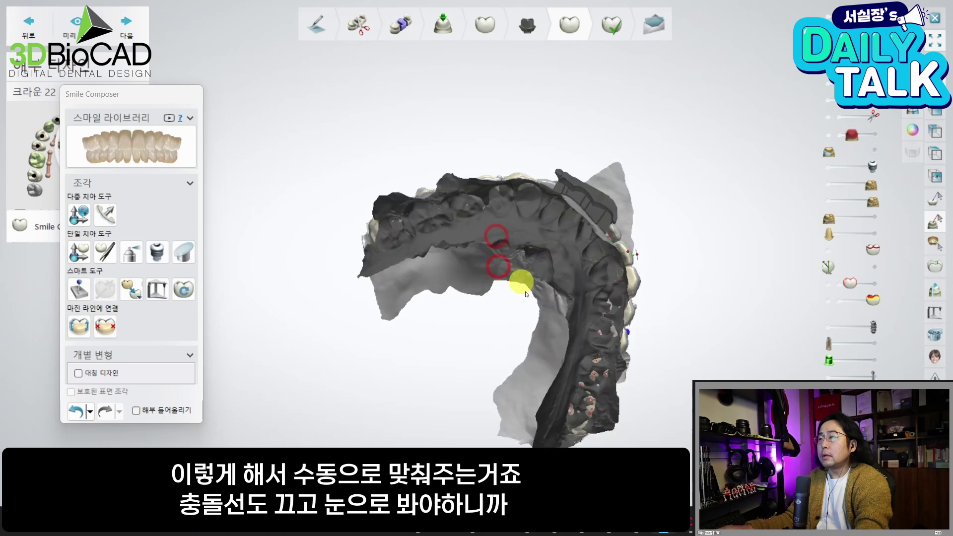
{"action": "scroll", "coordinate": [328, 190], "scroll_direction": "down", "scroll_amount": 5}
{"action": "right_click_drag", "start_coordinate": [326, 199], "coordinate": [329, 217]}
{"action": "right_click_drag", "start_coordinate": [364, 171], "coordinate": [382, 215]}
{"action": "left_click", "coordinate": [323, 209]}
{"action": "right_click_drag", "start_coordinate": [323, 211], "coordinate": [403, 281]}
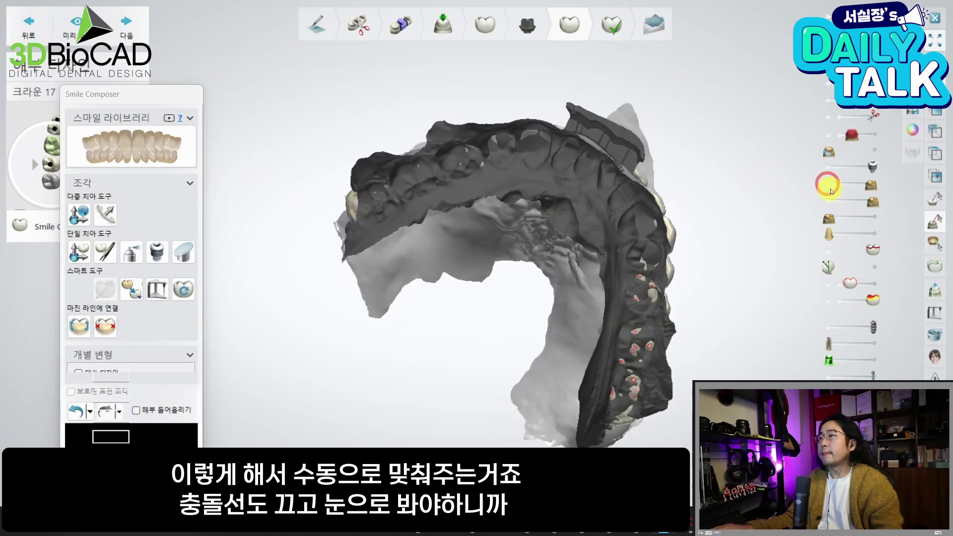
Hide the upperjaw scan and turn off the collision lines on the design
{"action": "left_click", "coordinate": [828, 184]}
{"action": "right_click_drag", "start_coordinate": [831, 189], "coordinate": [411, 289]}
{"action": "scroll", "coordinate": [411, 290], "scroll_direction": "up", "scroll_amount": 5}
{"action": "left_click", "coordinate": [829, 251]}
Fine-tune the rearmost molar's position and shape against the lowerjaw scan
{"action": "middle_click_drag", "start_coordinate": [437, 177], "coordinate": [564, 180]}
{"action": "scroll", "coordinate": [563, 181], "scroll_direction": "down", "scroll_amount": 5}
{"action": "mouse_move", "coordinate": [564, 181]}
{"action": "right_mouse_down"}
{"action": "mouse_move", "coordinate": [621, 206]}
{"action": "mouse_move", "coordinate": [600, 239]}
{"action": "mouse_move", "coordinate": [630, 259]}
{"action": "mouse_move", "coordinate": [637, 240]}
{"action": "mouse_move", "coordinate": [252, 145]}
{"action": "right_mouse_up"}
{"action": "scroll", "coordinate": [636, 241], "scroll_direction": "up", "scroll_amount": 3}
{"action": "left_click", "coordinate": [623, 221]}
{"action": "scroll", "coordinate": [251, 144], "scroll_direction": "down", "scroll_amount": 2}
{"action": "left_click_drag", "start_coordinate": [170, 98], "coordinate": [129, 98]}
{"action": "scroll", "coordinate": [404, 234], "scroll_direction": "up", "scroll_amount": 1}
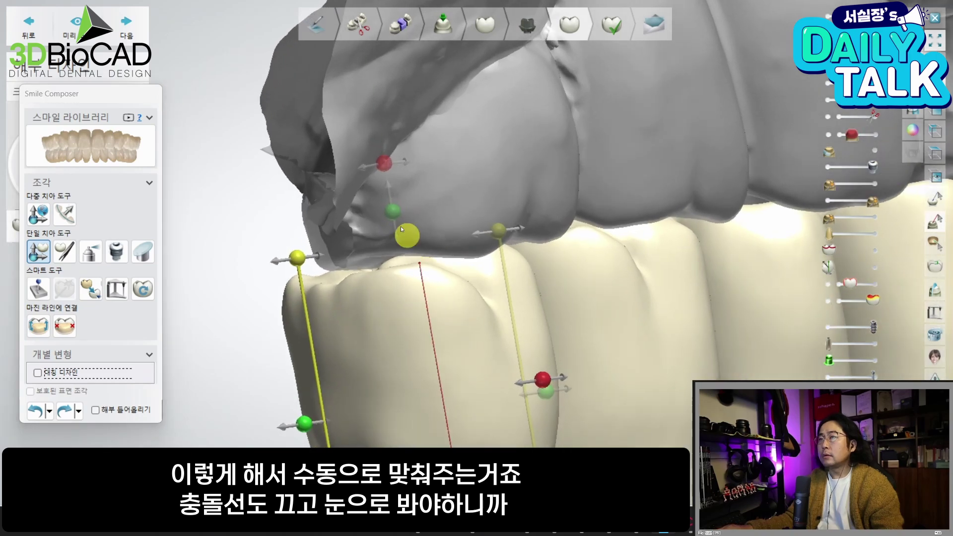
{"action": "left_click", "coordinate": [392, 204]}
{"action": "right_click_drag", "start_coordinate": [549, 331], "coordinate": [438, 196]}
{"action": "left_click_drag", "start_coordinate": [408, 219], "coordinate": [408, 228]}
Make the lowerjaw scan semi-transparent and add wax to the first premolar's cusp with a 1.88 mm knife at 10 µm
{"action": "scroll", "coordinate": [481, 274], "scroll_direction": "down", "scroll_amount": 4}
{"action": "right_click_drag", "start_coordinate": [518, 292], "coordinate": [526, 162]}
{"action": "right_click_drag", "start_coordinate": [511, 82], "coordinate": [551, 342]}
{"action": "scroll", "coordinate": [670, 328], "scroll_direction": "down", "scroll_amount": 4}
{"action": "left_click", "coordinate": [837, 205]}
{"action": "scroll", "coordinate": [550, 341], "scroll_direction": "up", "scroll_amount": 4}
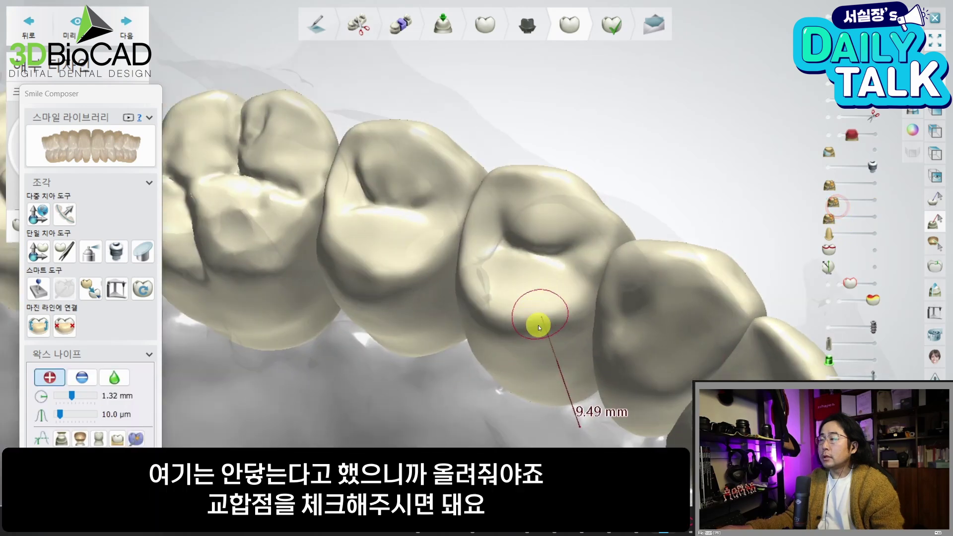
{"action": "left_click", "coordinate": [853, 204]}
{"action": "left_click_drag", "start_coordinate": [514, 327], "coordinate": [501, 338]}
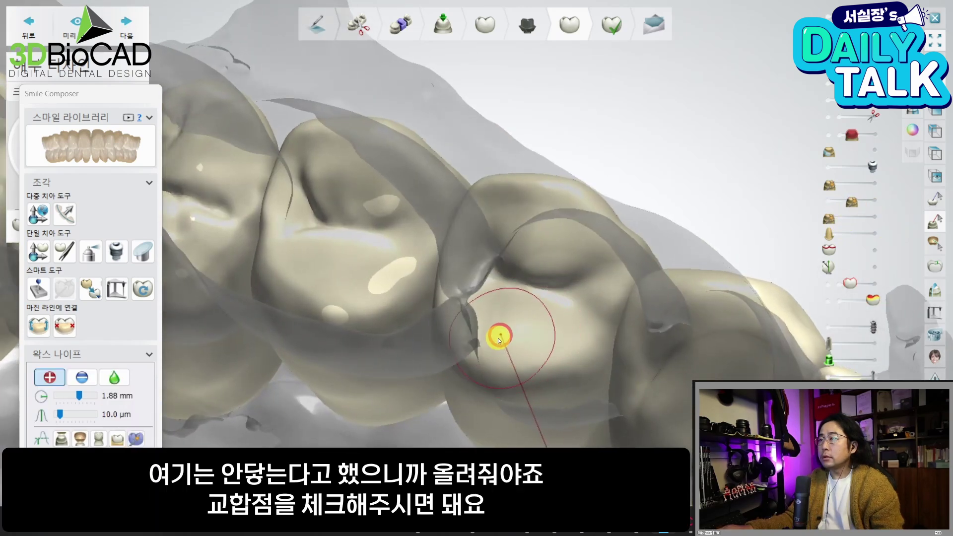
Build up the molar's cusp with the wax knife set to 2.44 mm and 20 µm
{"action": "right_click_drag", "start_coordinate": [486, 356], "coordinate": [501, 259]}
{"action": "scroll", "coordinate": [596, 355], "scroll_direction": "down", "scroll_amount": 5}
{"action": "left_click", "coordinate": [500, 219]}
{"action": "mouse_move", "coordinate": [584, 275]}
{"action": "right_mouse_down"}
{"action": "mouse_move", "coordinate": [538, 226]}
{"action": "mouse_move", "coordinate": [551, 280]}
{"action": "mouse_move", "coordinate": [540, 240]}
{"action": "mouse_move", "coordinate": [590, 276]}
{"action": "mouse_move", "coordinate": [608, 268]}
{"action": "mouse_move", "coordinate": [634, 290]}
{"action": "right_mouse_up"}
{"action": "scroll", "coordinate": [540, 240], "scroll_direction": "up", "scroll_amount": 5}
{"action": "key", "text": "Tab"}
{"action": "mouse_move", "coordinate": [634, 289]}
{"action": "left_mouse_down"}
{"action": "mouse_move", "coordinate": [626, 287]}
{"action": "mouse_move", "coordinate": [630, 297]}
{"action": "left_mouse_up"}
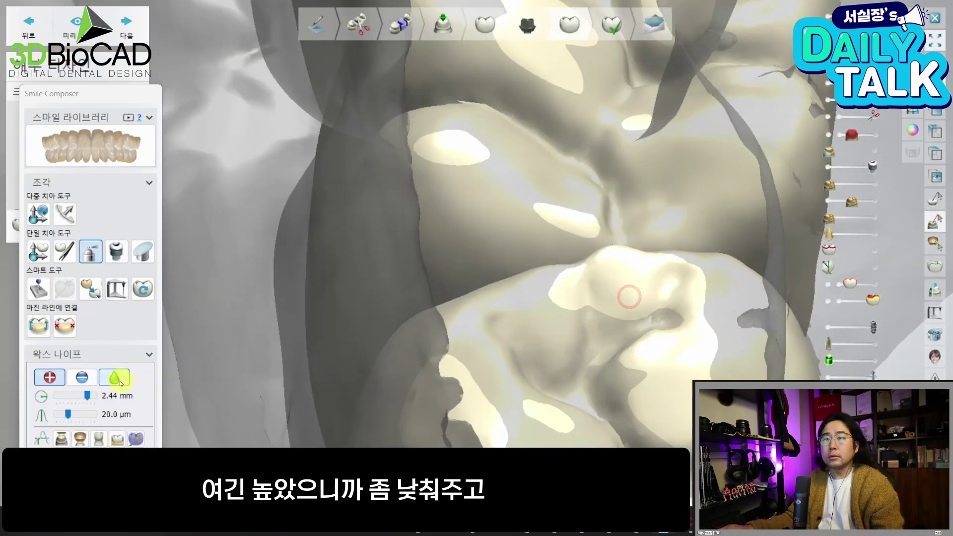
Lower the high area on the molar's cusp by removing wax with a 1.60 mm knife at 5 µm
{"action": "left_click", "coordinate": [82, 377]}
{"action": "scroll", "coordinate": [617, 335], "scroll_direction": "down", "scroll_amount": 3, "text": "ctrl"}
{"action": "scroll", "coordinate": [609, 328], "scroll_direction": "down", "scroll_amount": 3, "text": "shift"}
{"action": "left_click_drag", "start_coordinate": [610, 325], "coordinate": [626, 280]}
{"action": "scroll", "coordinate": [621, 288], "scroll_direction": "up", "scroll_amount": 1}
{"action": "left_click", "coordinate": [621, 285]}
{"action": "left_click", "coordinate": [627, 281]}
{"action": "scroll", "coordinate": [628, 281], "scroll_direction": "down", "scroll_amount": 2, "text": "shift"}
{"action": "scroll", "coordinate": [626, 280], "scroll_direction": "up", "scroll_amount": 2, "text": "shift"}
{"action": "left_click", "coordinate": [657, 312]}
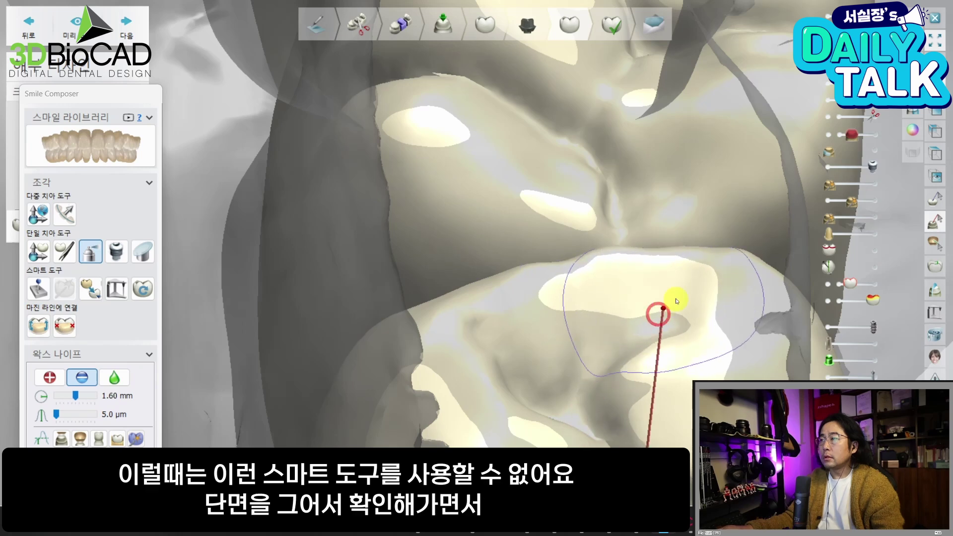
Draw a 2D cross-section line across the molar and open the connect-and-smooth settings
{"action": "scroll", "coordinate": [720, 298], "scroll_direction": "down", "scroll_amount": 3}
{"action": "left_click", "coordinate": [926, 289]}
{"action": "scroll", "coordinate": [342, 329], "scroll_direction": "down", "scroll_amount": 1}
{"action": "mouse_move", "coordinate": [322, 303]}
{"action": "left_mouse_down"}
{"action": "mouse_move", "coordinate": [766, 228]}
{"action": "mouse_move", "coordinate": [766, 210]}
{"action": "left_mouse_up"}
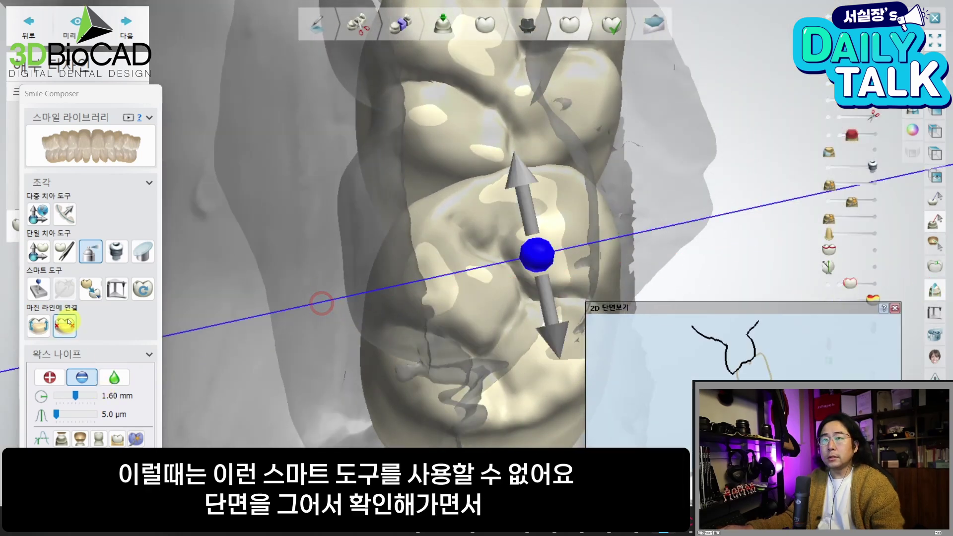
{"action": "left_click", "coordinate": [45, 292]}
Remove wax from the molar's cusp beside the section line with a 1.60 mm knife at 30 µm
{"action": "middle_click_drag", "start_coordinate": [528, 297], "coordinate": [561, 285]}
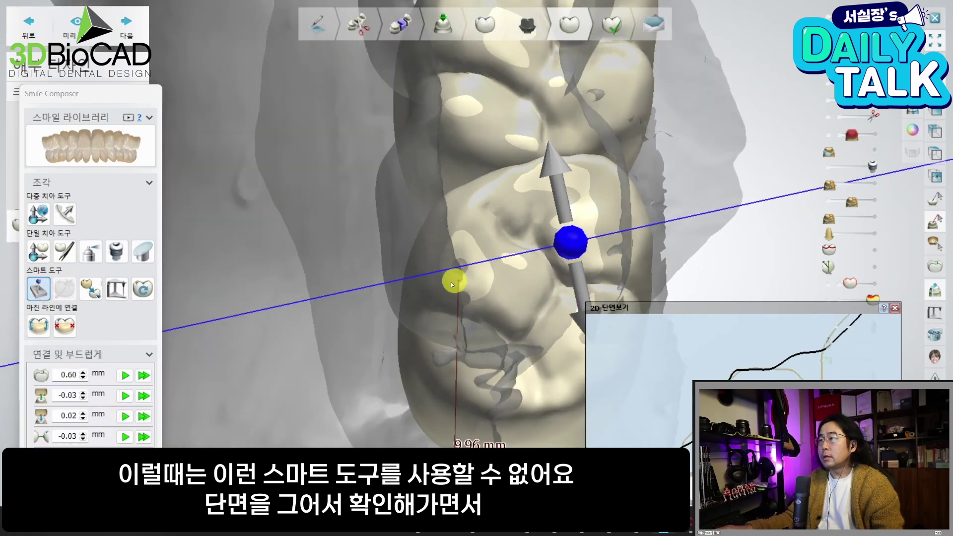
{"action": "right_click_drag", "start_coordinate": [453, 281], "coordinate": [424, 290]}
{"action": "scroll", "coordinate": [424, 290], "scroll_direction": "up", "scroll_amount": 1}
{"action": "key", "text": "w"}
{"action": "left_click", "coordinate": [49, 377]}
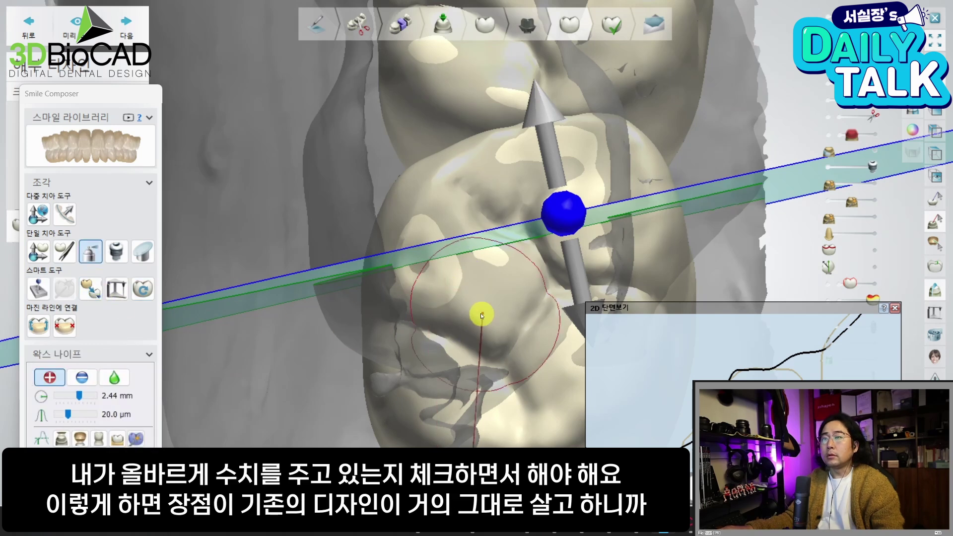
{"action": "left_click", "coordinate": [96, 378]}
{"action": "left_click_drag", "start_coordinate": [427, 275], "coordinate": [430, 263]}
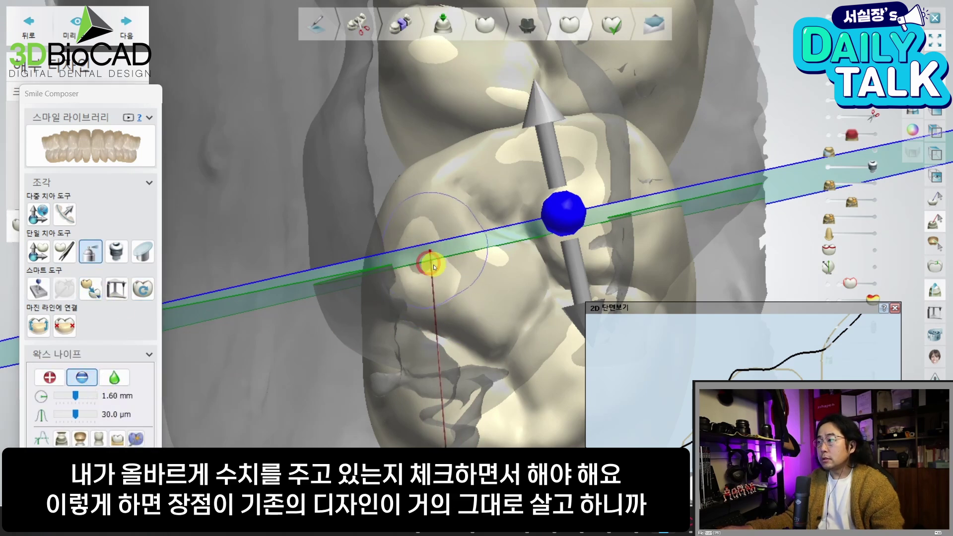
Close the 2D cross-section view and hide the antagonist and designed teeth, leaving only the upper preparation scan and abutments displayed
{"action": "left_click", "coordinate": [896, 308]}
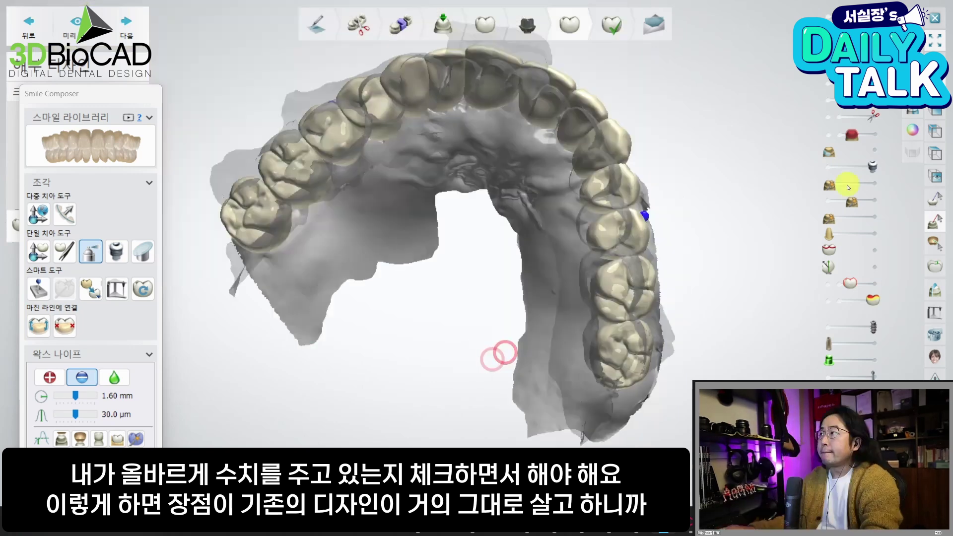
{"action": "left_click", "coordinate": [875, 201]}
{"action": "right_click_drag", "start_coordinate": [531, 209], "coordinate": [546, 305]}
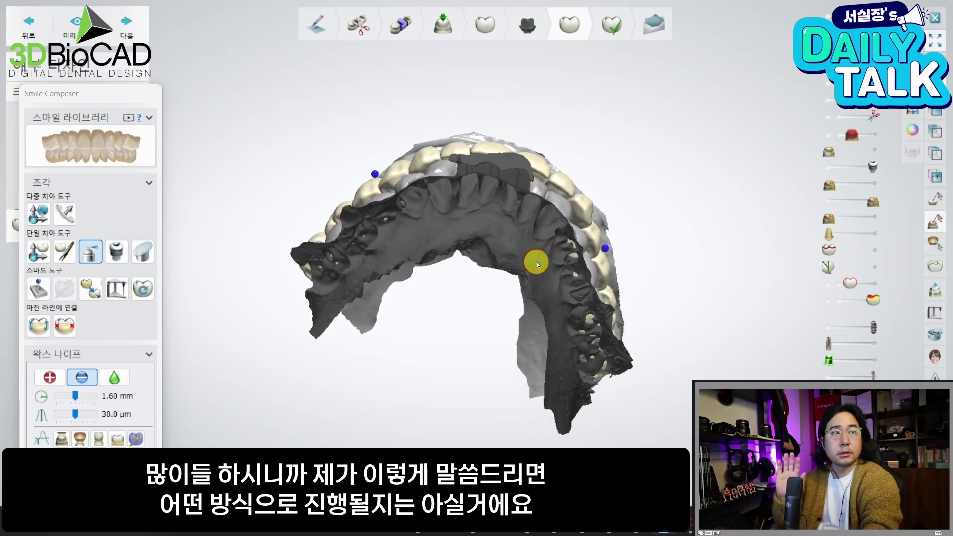
{"action": "right_click_drag", "start_coordinate": [530, 226], "coordinate": [660, 186]}
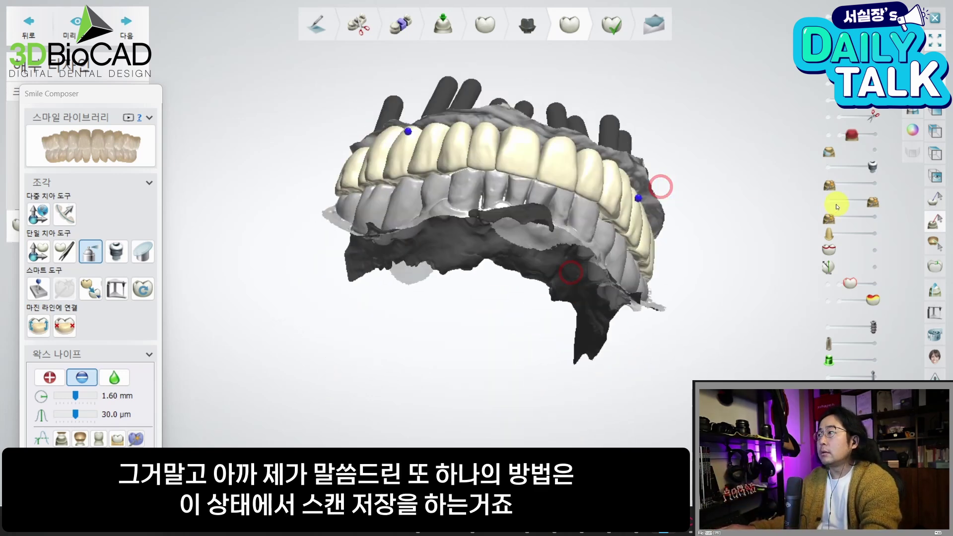
{"action": "left_click", "coordinate": [828, 202]}
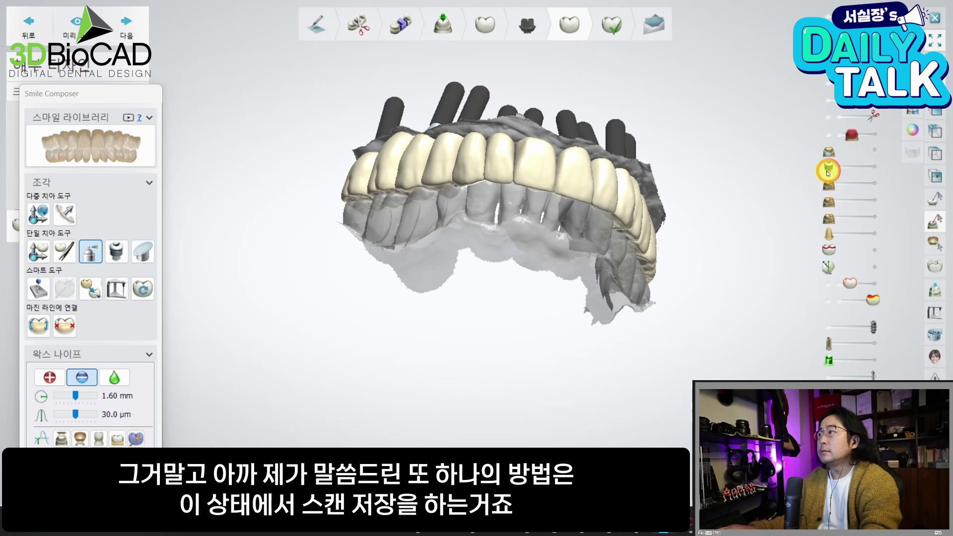
{"action": "left_click", "coordinate": [830, 90]}
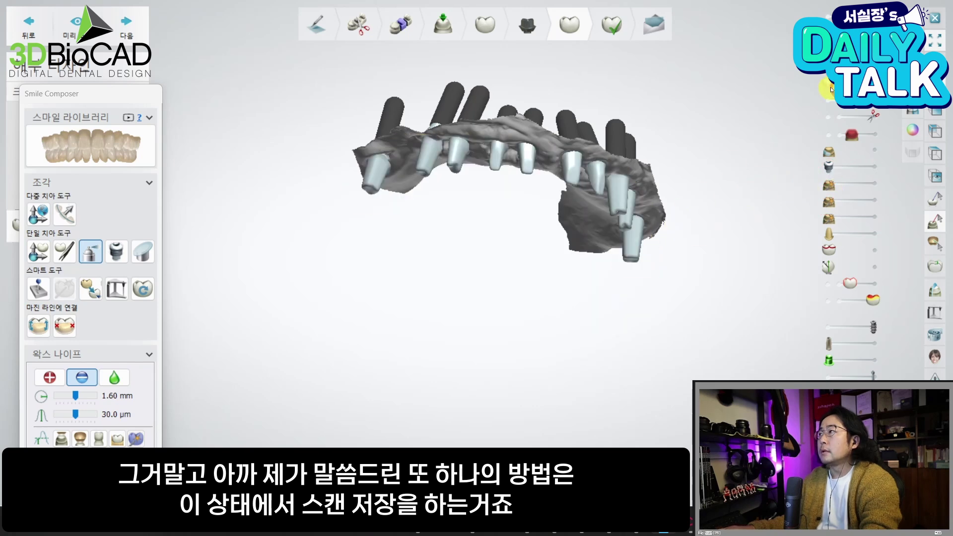
{"action": "right_click_drag", "start_coordinate": [504, 314], "coordinate": [642, 259]}
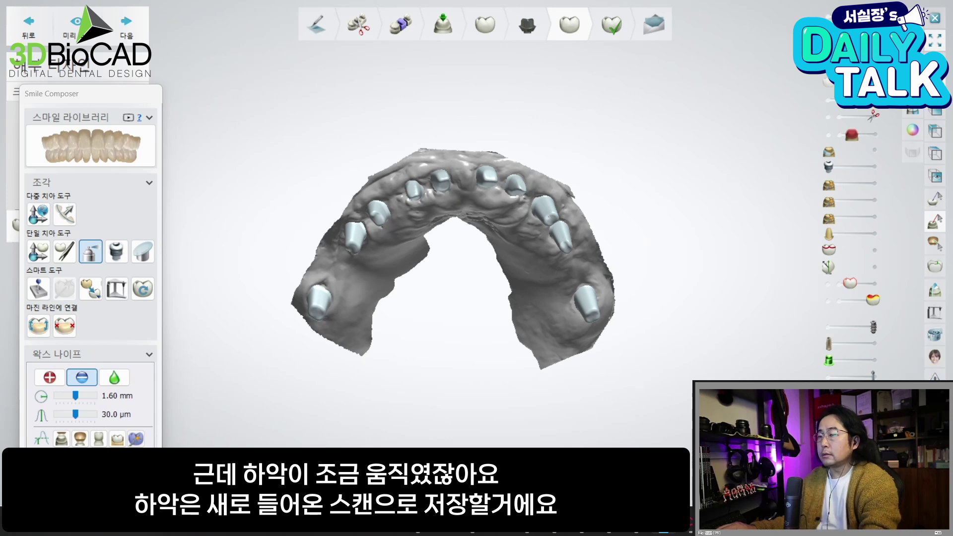
Set the additional scan tool to save mode and select the upper preparation scan together with all its abutments
{"action": "left_click_drag", "start_coordinate": [754, 400], "coordinate": [698, 195]}
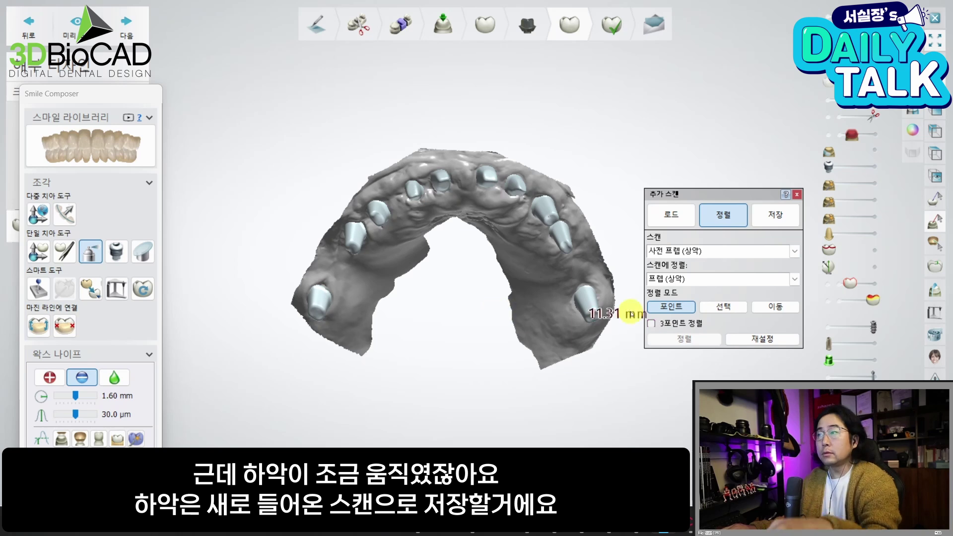
{"action": "right_click_drag", "start_coordinate": [507, 301], "coordinate": [506, 315]}
{"action": "scroll", "coordinate": [506, 312], "scroll_direction": "up", "scroll_amount": 1}
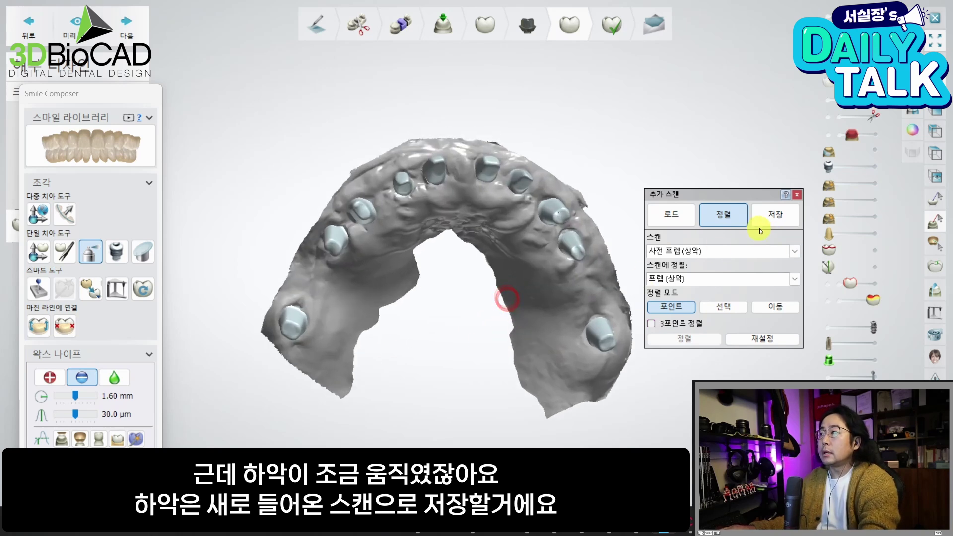
{"action": "left_click", "coordinate": [767, 224]}
{"action": "scroll", "coordinate": [730, 273], "scroll_direction": "up", "scroll_amount": 2}
{"action": "right_click_drag", "start_coordinate": [736, 281], "coordinate": [729, 256]}
{"action": "left_click", "coordinate": [341, 332]}
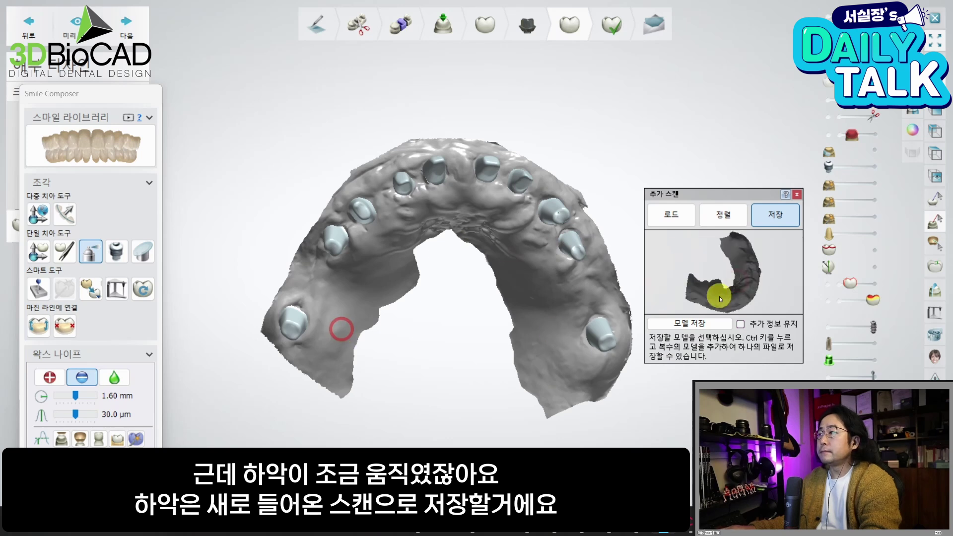
{"action": "left_click", "coordinate": [297, 330]}
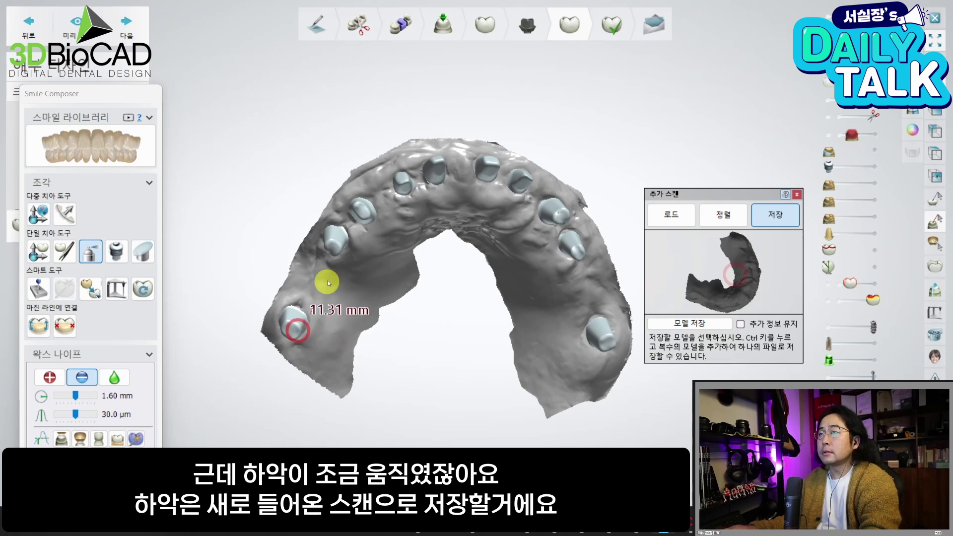
{"action": "right_click_drag", "start_coordinate": [739, 298], "coordinate": [703, 265]}
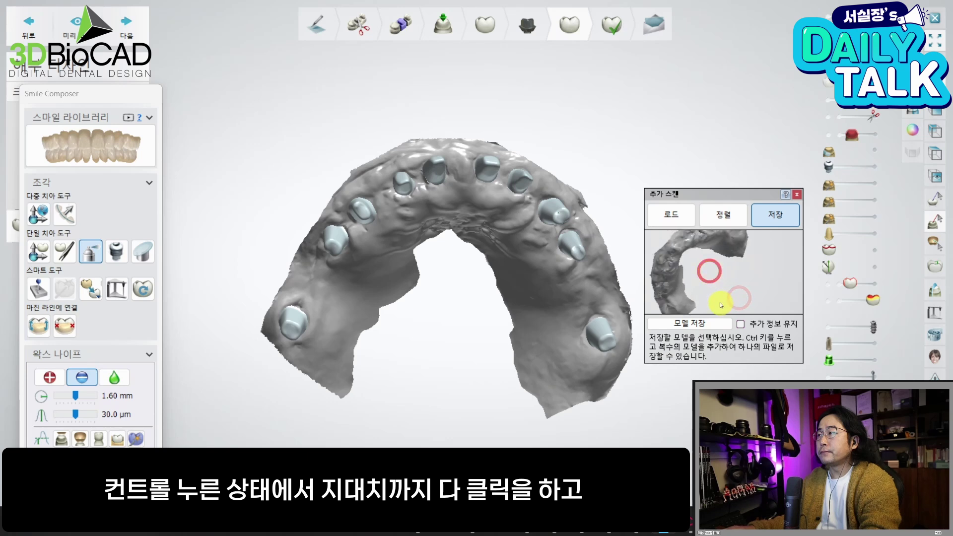
{"action": "left_click", "coordinate": [295, 340], "text": "ctrl"}
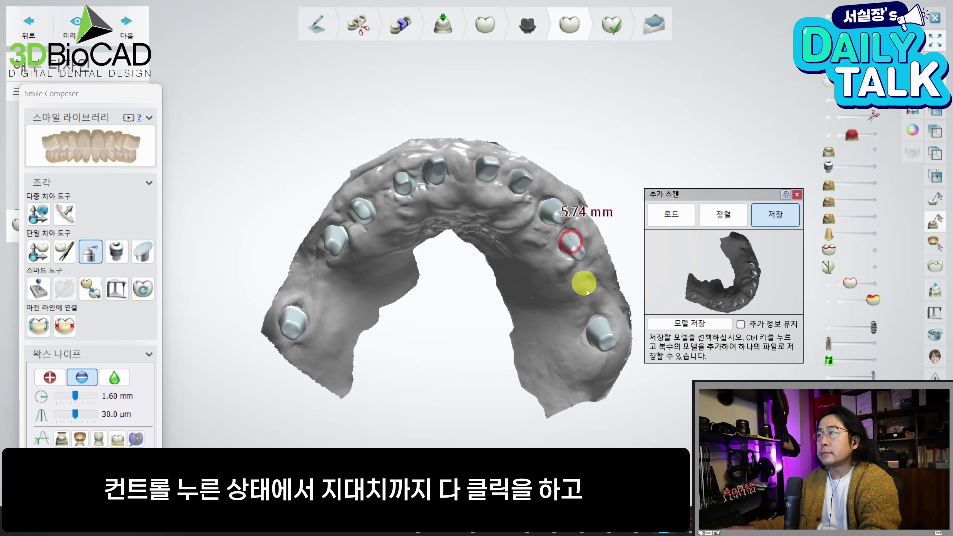
{"action": "mouse_move", "coordinate": [756, 284]}
{"action": "left_mouse_down"}
{"action": "mouse_move", "coordinate": [779, 305]}
{"action": "mouse_move", "coordinate": [757, 284]}
{"action": "mouse_move", "coordinate": [764, 315]}
{"action": "mouse_move", "coordinate": [775, 291]}
{"action": "mouse_move", "coordinate": [717, 267]}
{"action": "mouse_move", "coordinate": [750, 266]}
{"action": "mouse_move", "coordinate": [742, 271]}
{"action": "mouse_move", "coordinate": [732, 269]}
{"action": "mouse_move", "coordinate": [750, 258]}
{"action": "mouse_move", "coordinate": [734, 271]}
{"action": "mouse_move", "coordinate": [740, 278]}
{"action": "mouse_move", "coordinate": [729, 276]}
{"action": "left_mouse_up"}
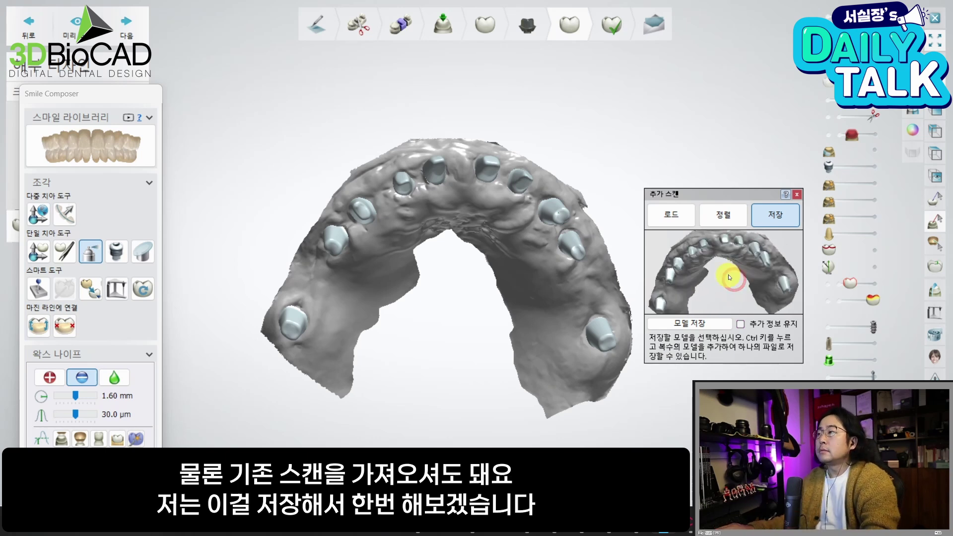
Save the combined upper model as a DCM file named "00 상악" in the 1 추가스캔 folder
{"action": "right_click_drag", "start_coordinate": [455, 222], "coordinate": [441, 221]}
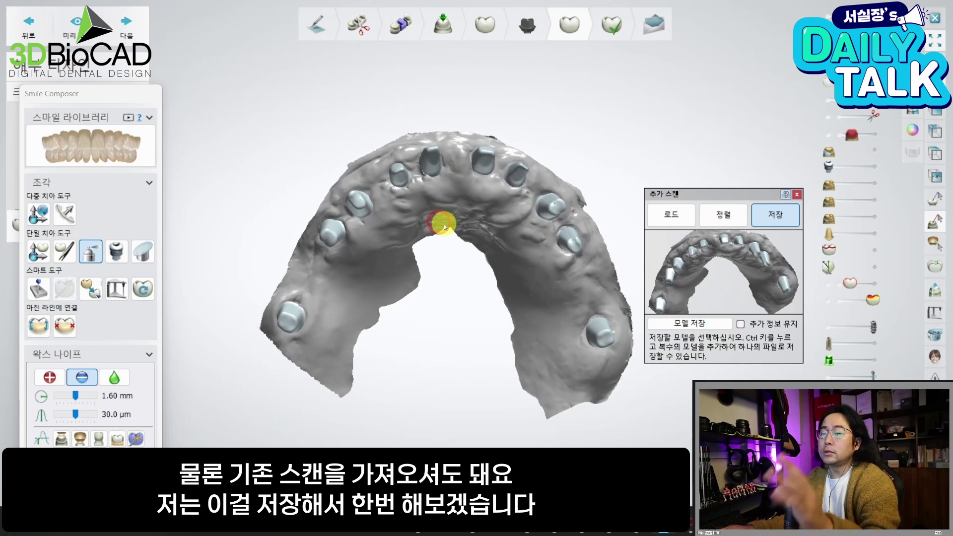
{"action": "left_click", "coordinate": [672, 329]}
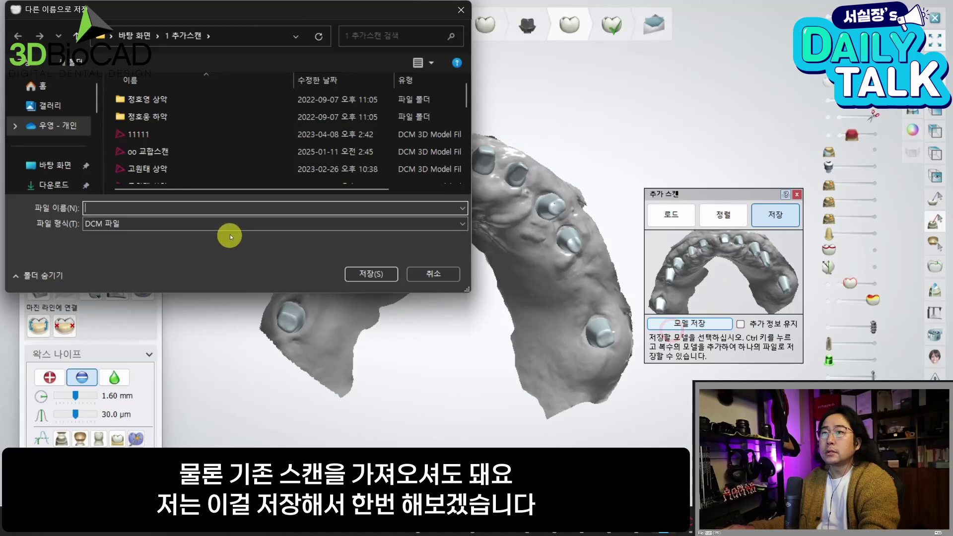
{"action": "type", "text": "00"}
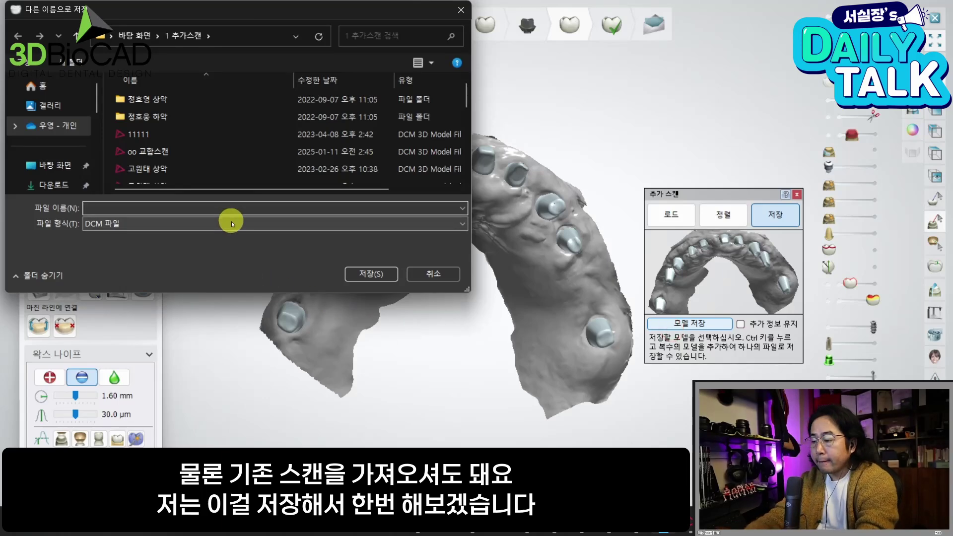
{"action": "type", "text": " 상ㅇ"}
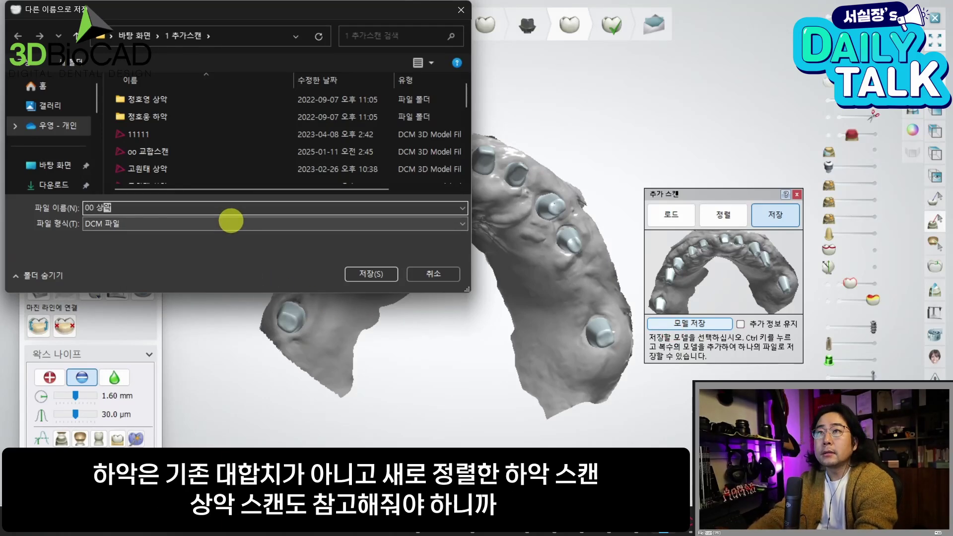
{"action": "key", "text": "Return"}
Display the newly aligned lower jaw scan and save it as a DCM file named "00 하악"
{"action": "mouse_move", "coordinate": [839, 66]}
{"action": "left_mouse_down"}
{"action": "mouse_move", "coordinate": [864, 66]}
{"action": "mouse_move", "coordinate": [846, 66]}
{"action": "left_mouse_up"}
{"action": "left_click_drag", "start_coordinate": [852, 219], "coordinate": [830, 218]}
{"action": "left_click_drag", "start_coordinate": [835, 204], "coordinate": [875, 202]}
{"action": "middle_click_drag", "start_coordinate": [416, 255], "coordinate": [407, 189]}
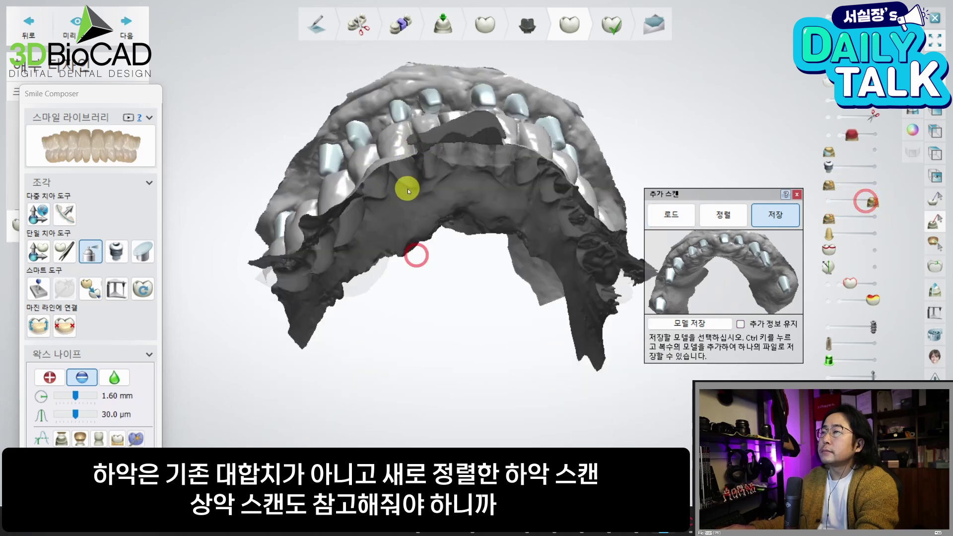
{"action": "right_click_drag", "start_coordinate": [412, 173], "coordinate": [418, 195]}
{"action": "left_click", "coordinate": [498, 169]}
{"action": "left_click", "coordinate": [678, 323]}
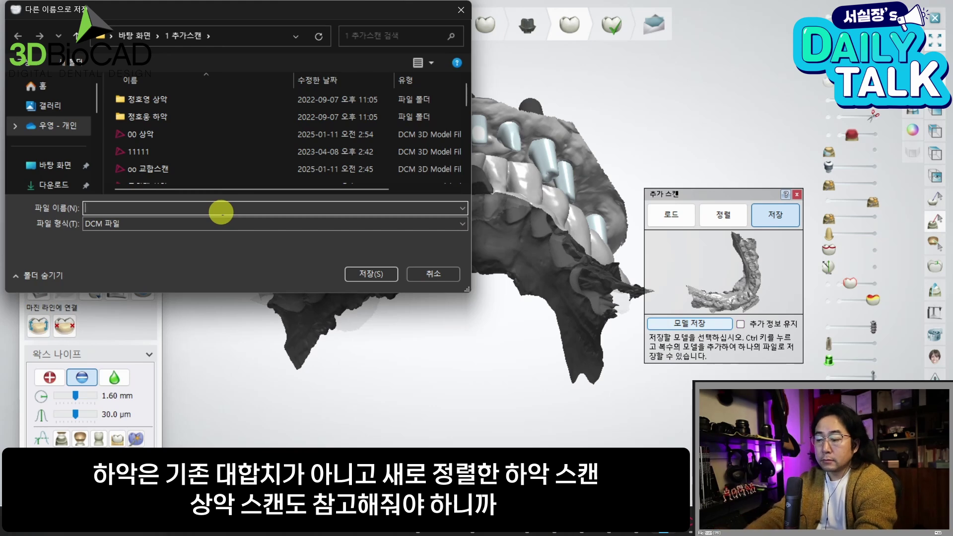
{"action": "type", "text": "00 하악"}
{"action": "key", "text": "Return"}
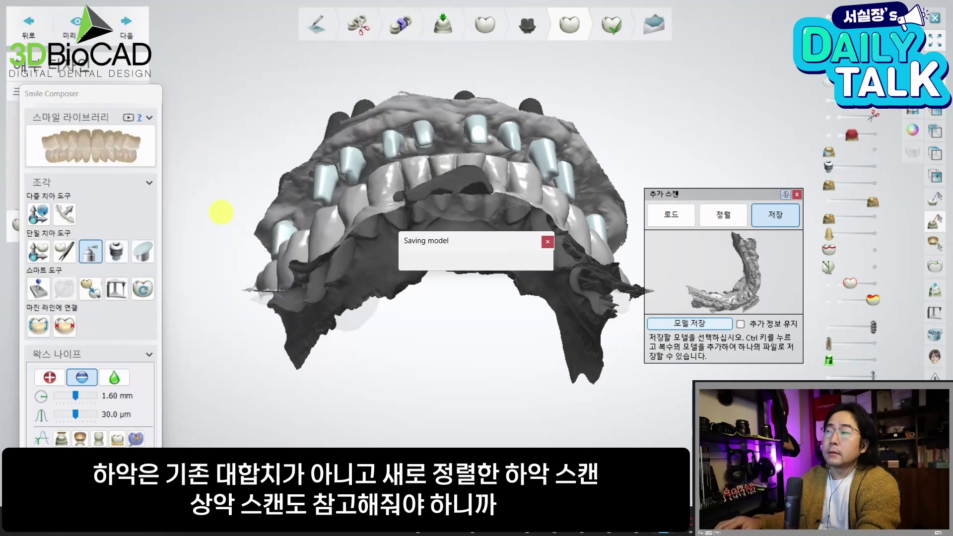
Hide the lower scan, display the upper pre-preparation scan and save it as a DCM file named "00 상악 사전스캔"
{"action": "left_click", "coordinate": [837, 207]}
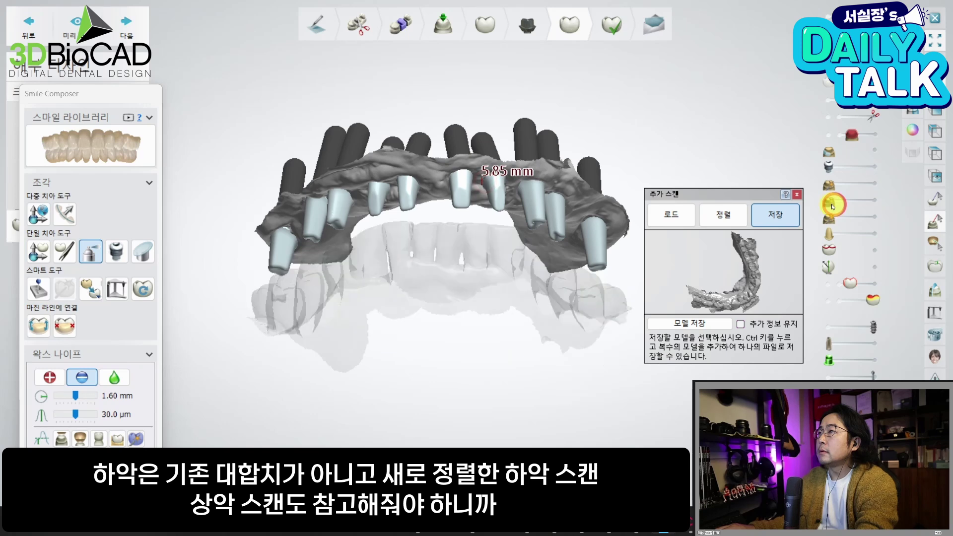
{"action": "left_click", "coordinate": [876, 187]}
{"action": "left_click", "coordinate": [694, 322]}
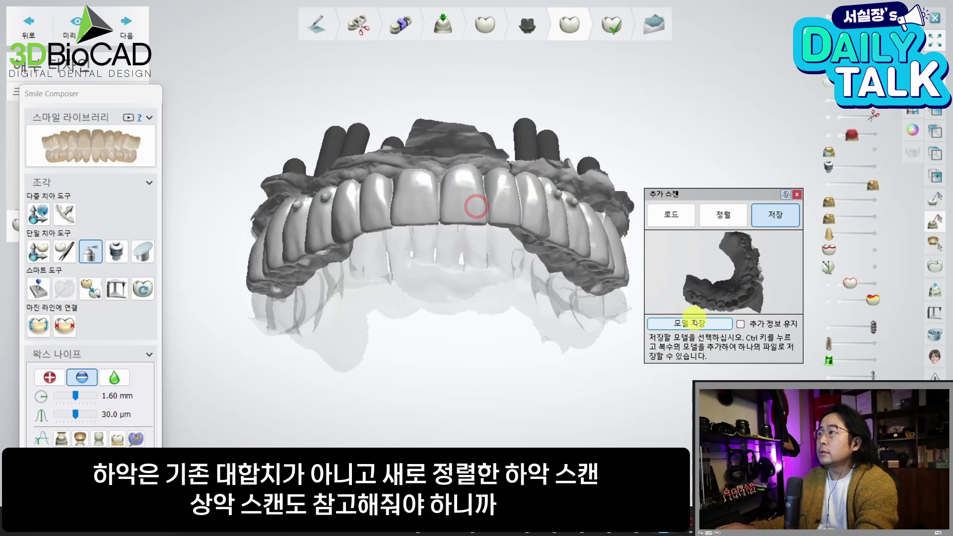
{"action": "type", "text": "00 "}
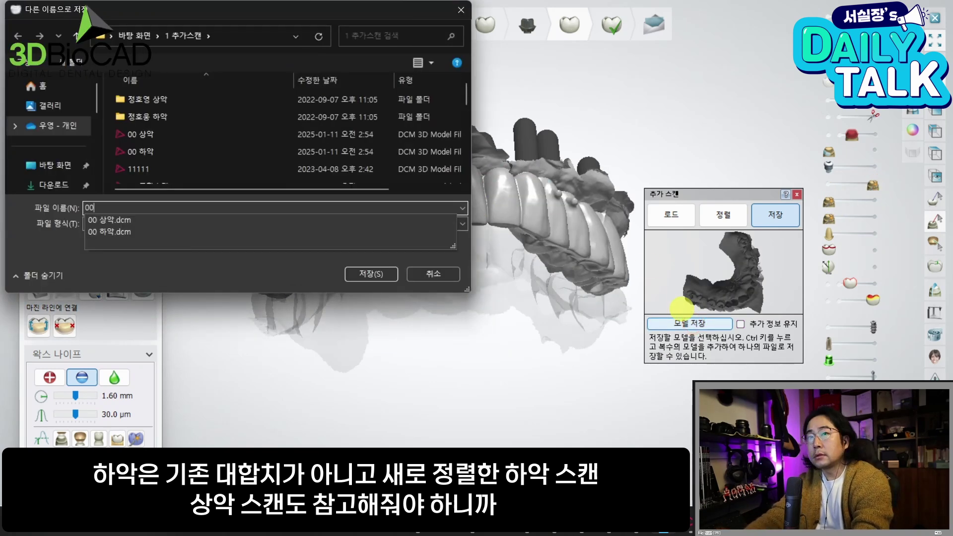
{"action": "type", "text": "상아"}
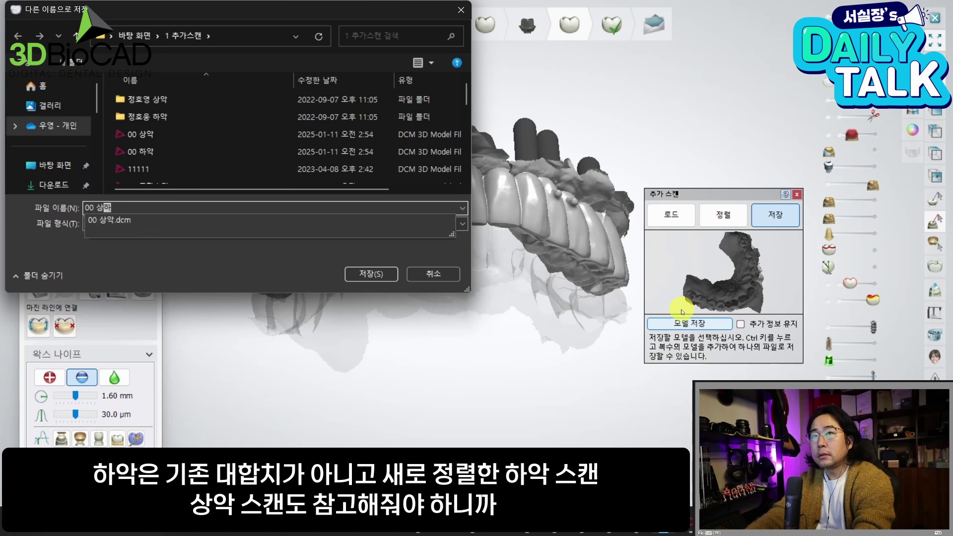
{"action": "type", "text": "악사"}
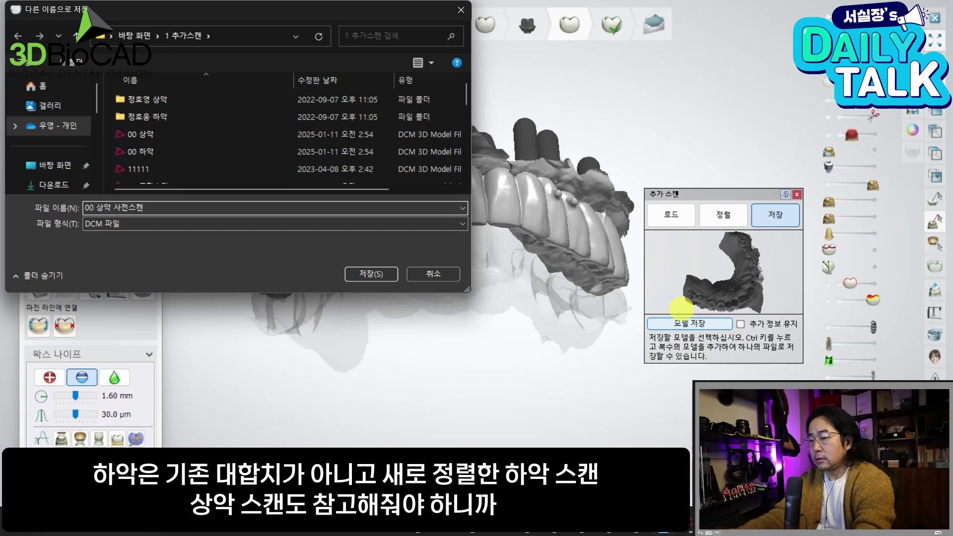
{"action": "key", "text": "Return"}
{"action": "scroll", "coordinate": [579, 366], "scroll_direction": "down", "scroll_amount": 3}
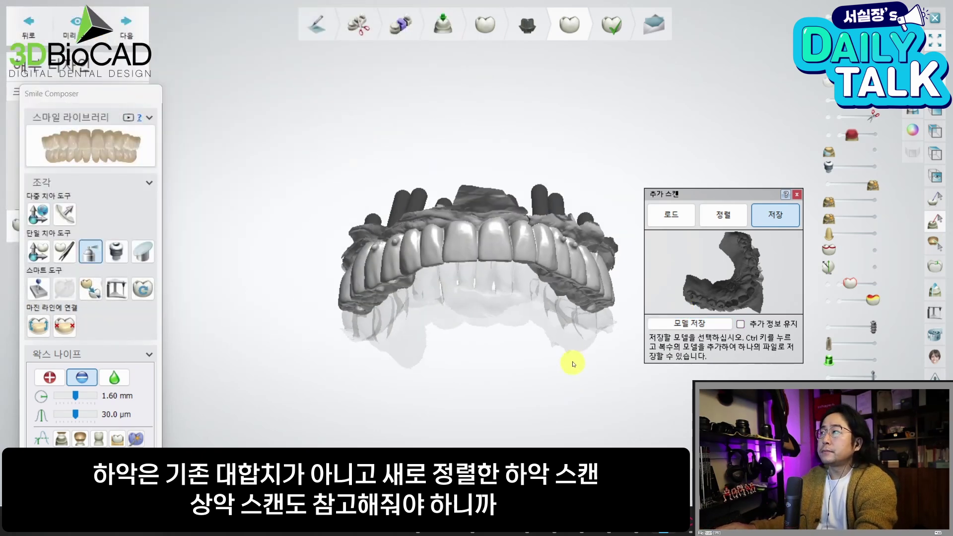
{"action": "left_click", "coordinate": [561, 533]}
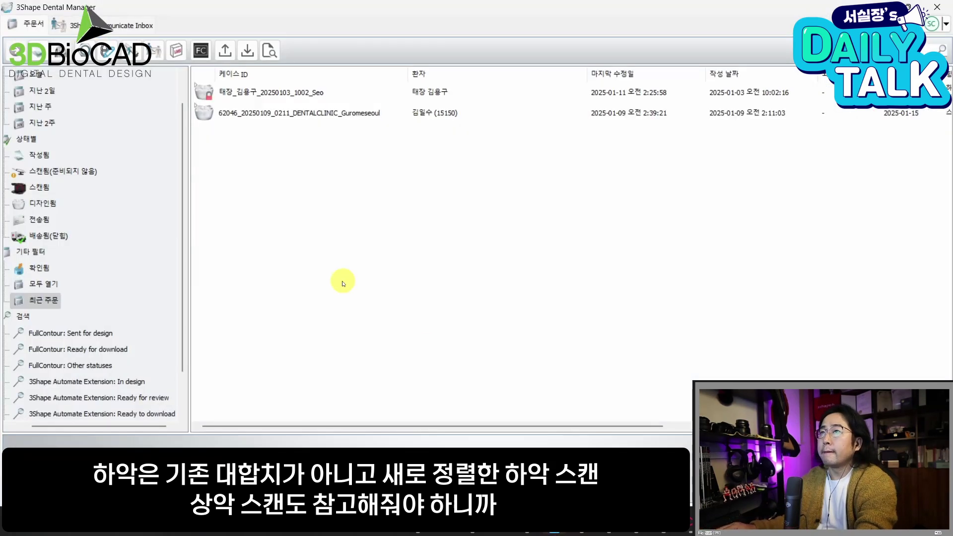
{"action": "left_click", "coordinate": [308, 95]}
{"action": "right_click", "coordinate": [304, 102]}
{"action": "mouse_move", "coordinate": [405, 265]}
{"action": "left_click", "coordinate": [512, 221]}
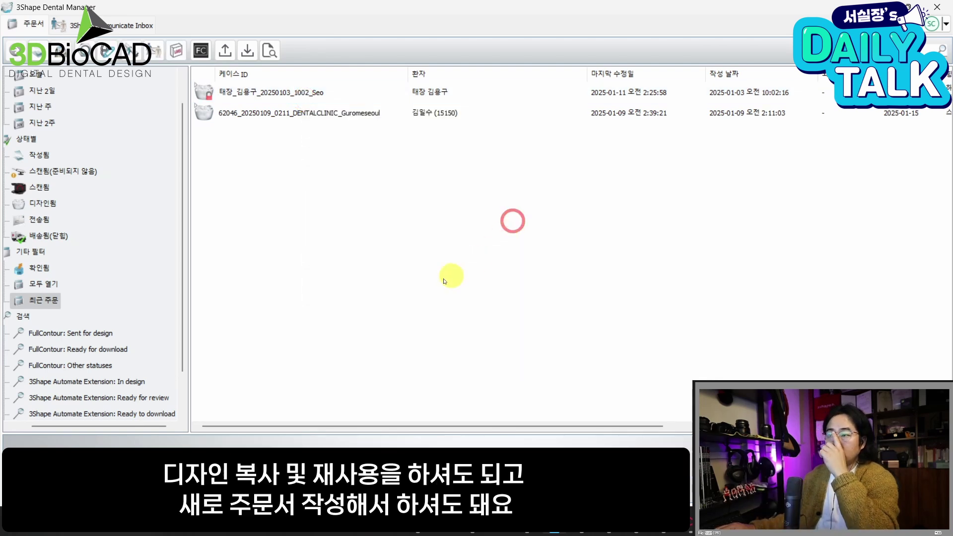
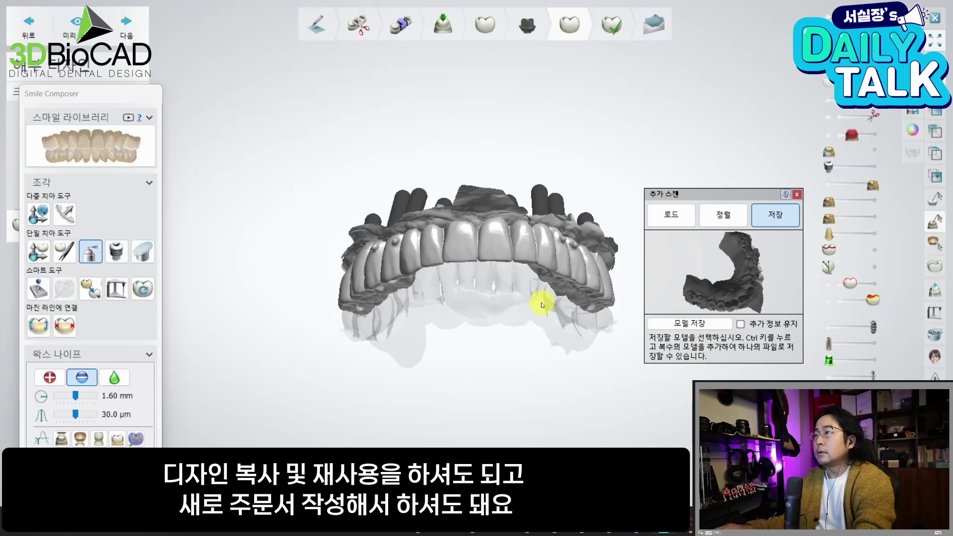
Advance the design to the stage after anatomy design and answer the minimum material thickness warnings for the crowns
{"action": "right_click_drag", "start_coordinate": [540, 302], "coordinate": [519, 359]}
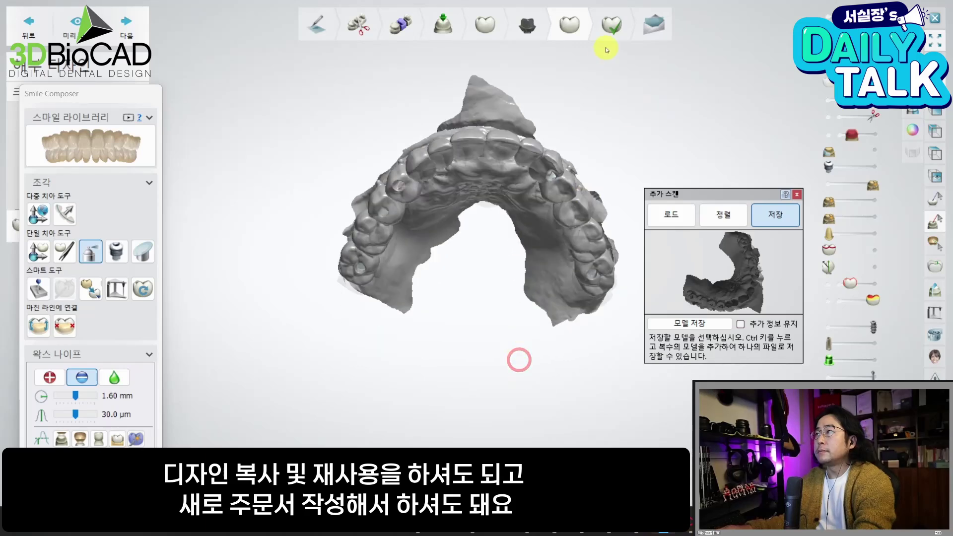
{"action": "left_click", "coordinate": [607, 32]}
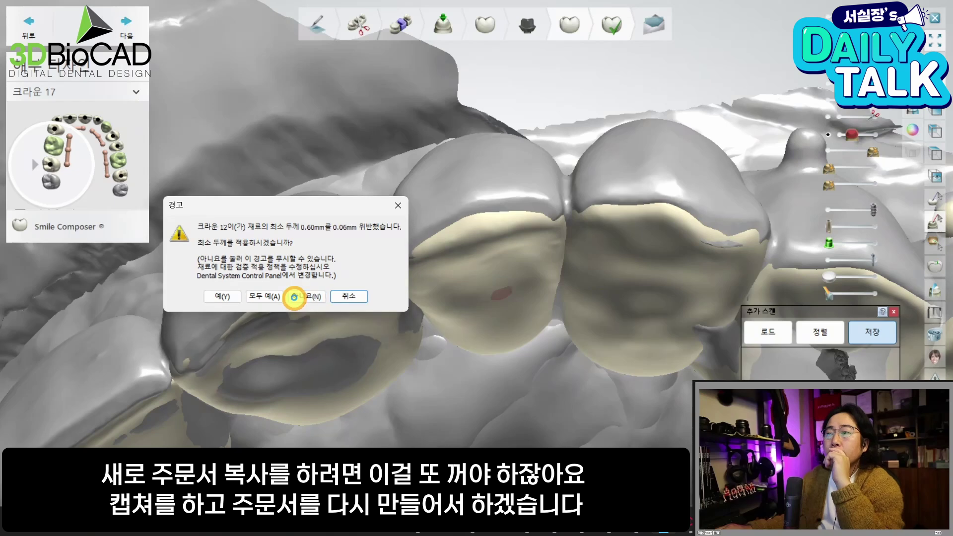
{"action": "left_click", "coordinate": [257, 300]}
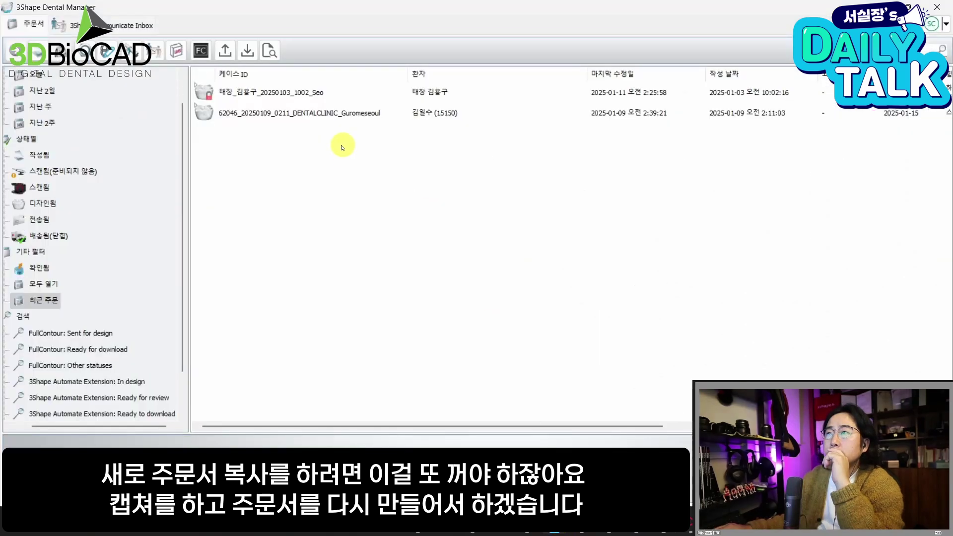
Switch to 3Shape Dental Manager and open the first case in the order list for modification
{"action": "left_click", "coordinate": [347, 91]}
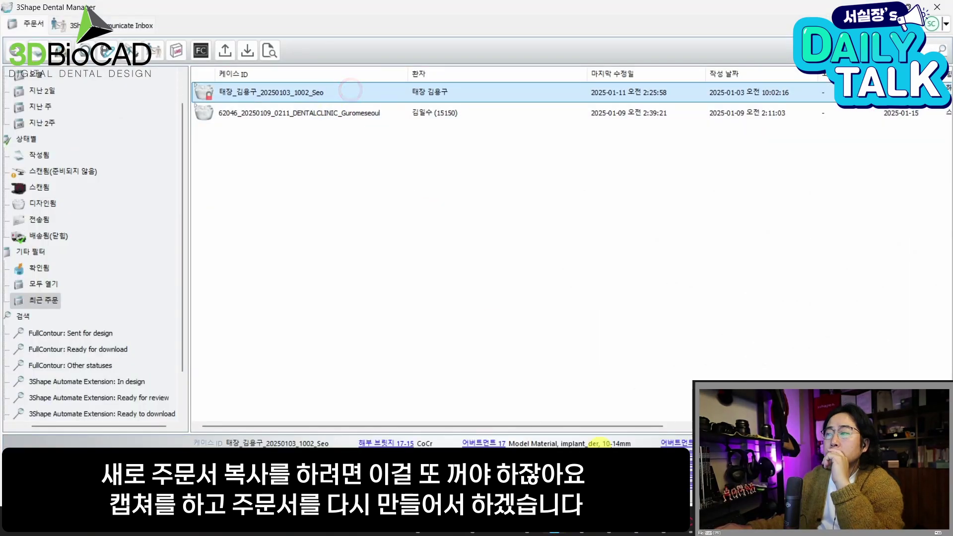
{"action": "right_click", "coordinate": [340, 92]}
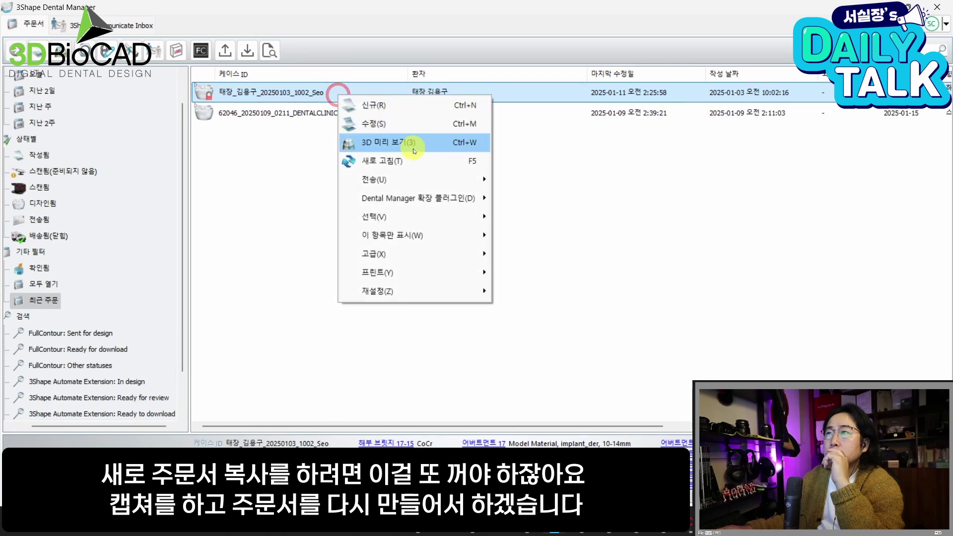
{"action": "left_click", "coordinate": [417, 128]}
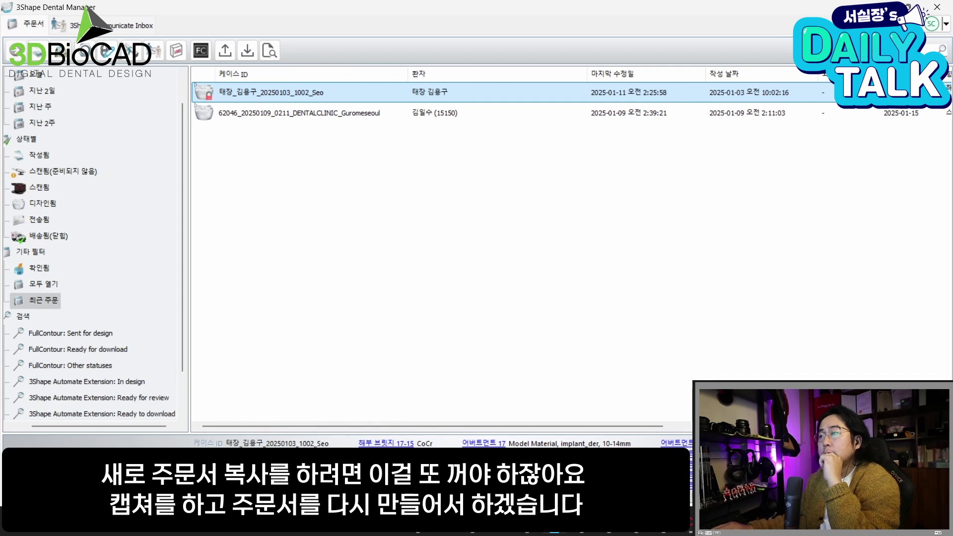
Close the Spot Mouse settings window and take a screenshot of the upper tooth chart in the original order form
{"action": "mouse_move", "coordinate": [637, 519]}
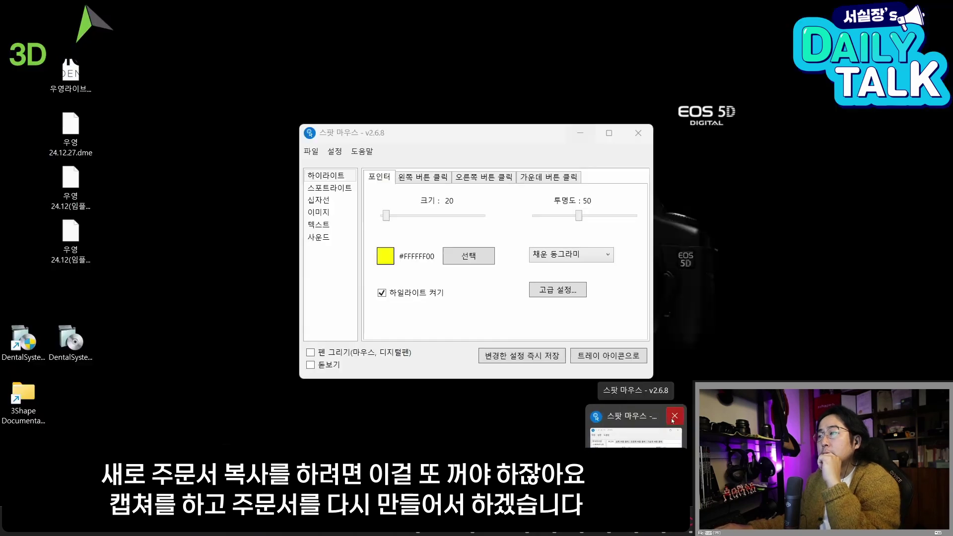
{"action": "left_click", "coordinate": [674, 416]}
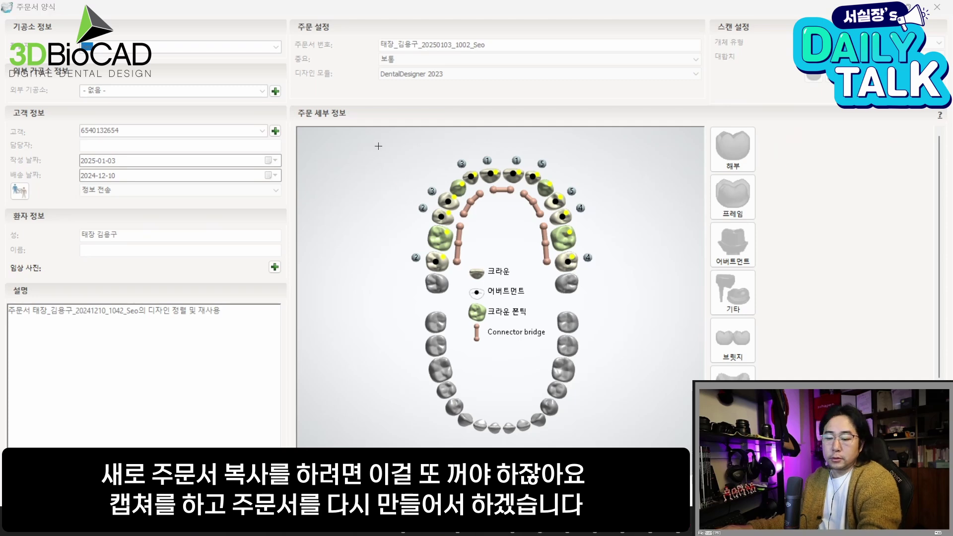
{"action": "key", "text": "super+shift+s"}
{"action": "left_click_drag", "start_coordinate": [351, 133], "coordinate": [601, 347]}
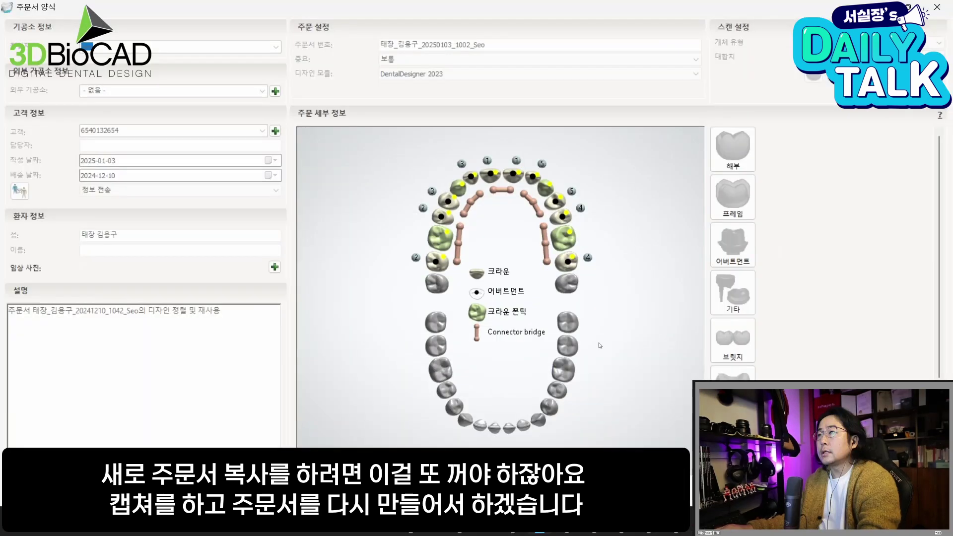
{"action": "left_click", "coordinate": [691, 532]}
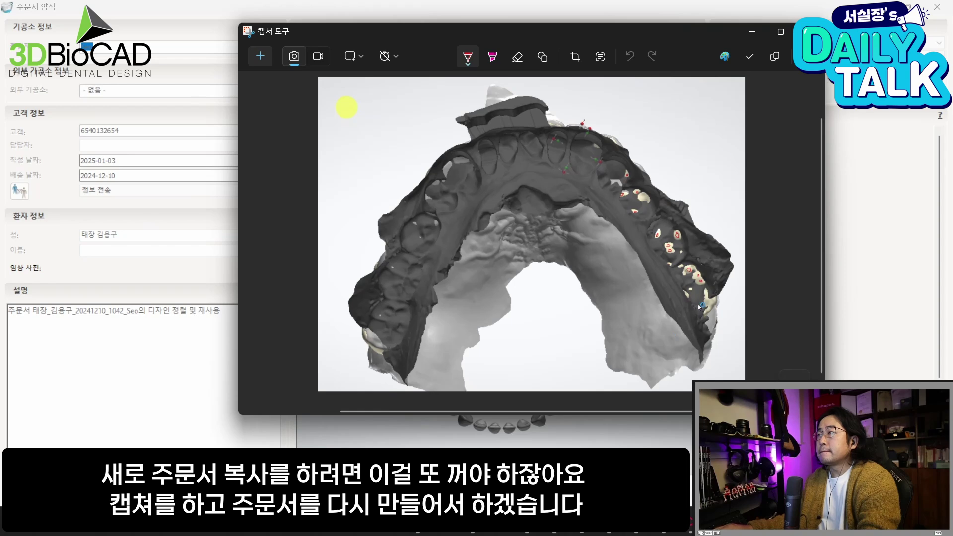
{"action": "left_click", "coordinate": [749, 42]}
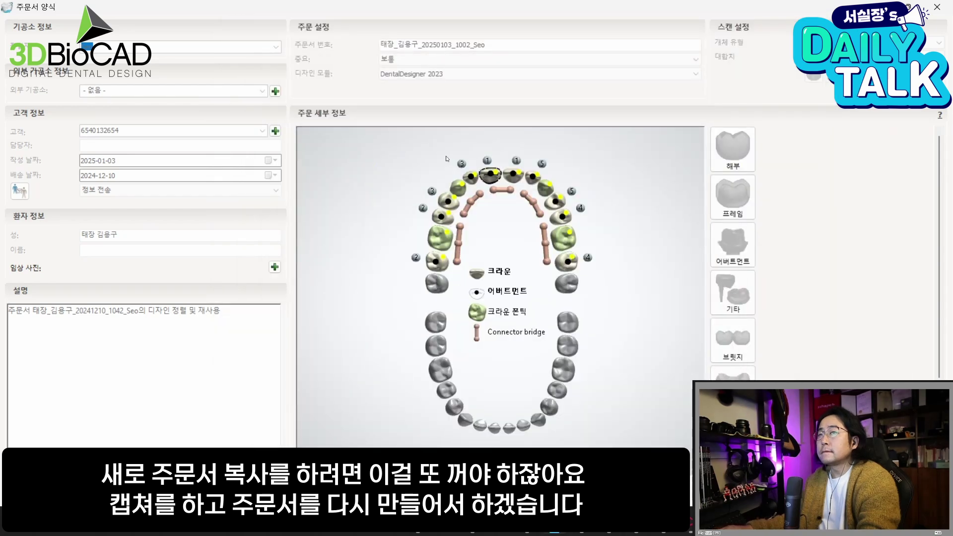
{"action": "left_click_drag", "start_coordinate": [383, 134], "coordinate": [586, 288]}
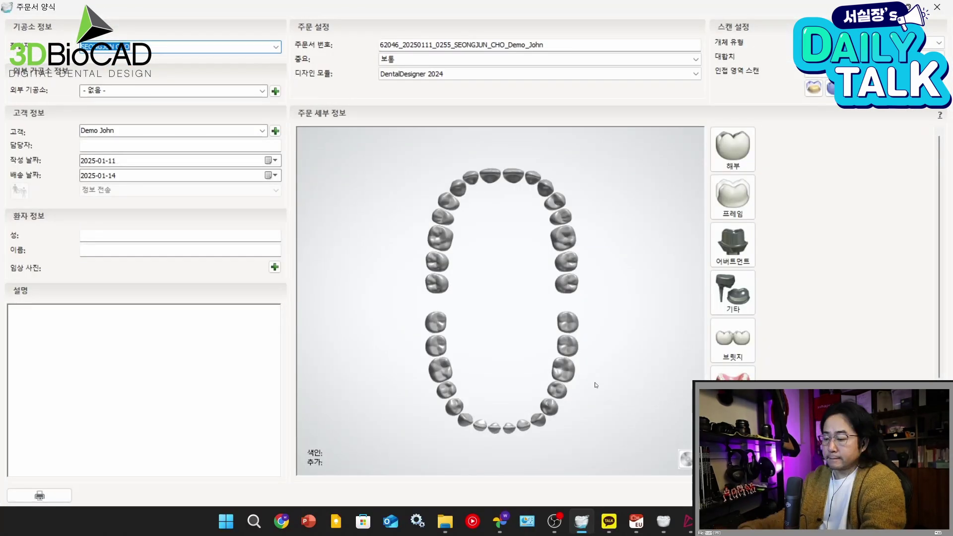
Place the new order form and the captured tooth chart on opposite halves of the screen and enter "00 full" as the patient's last name
{"action": "key", "text": "super+Right"}
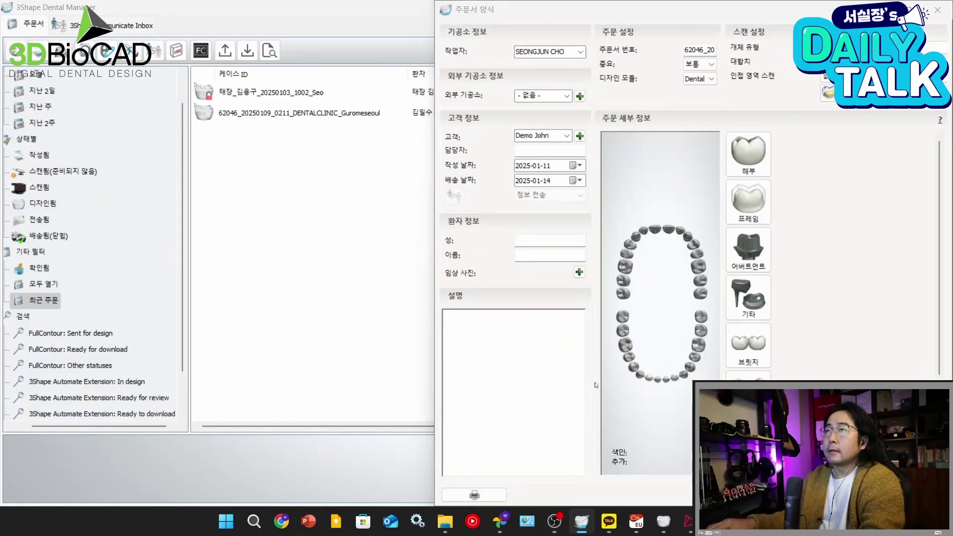
{"action": "left_click", "coordinate": [305, 287]}
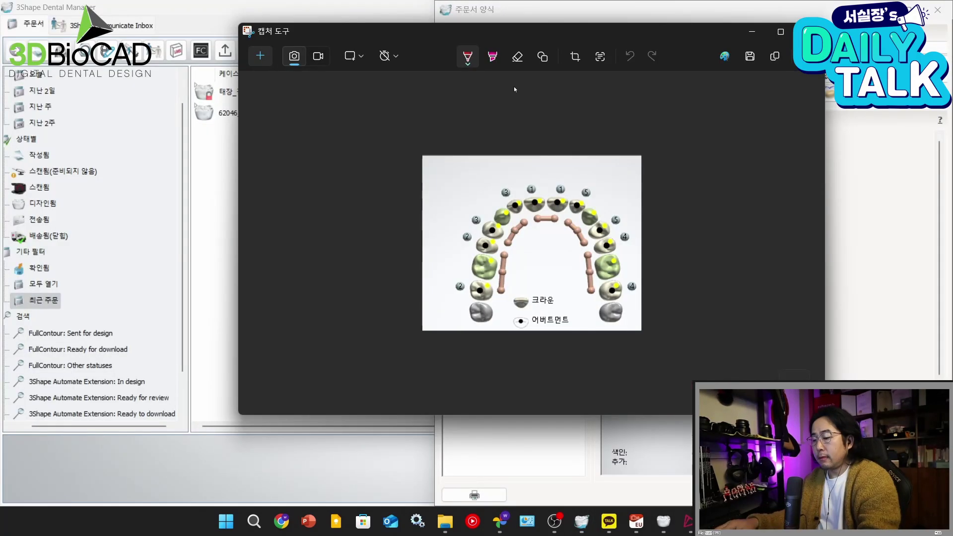
{"action": "key", "text": "super+Left"}
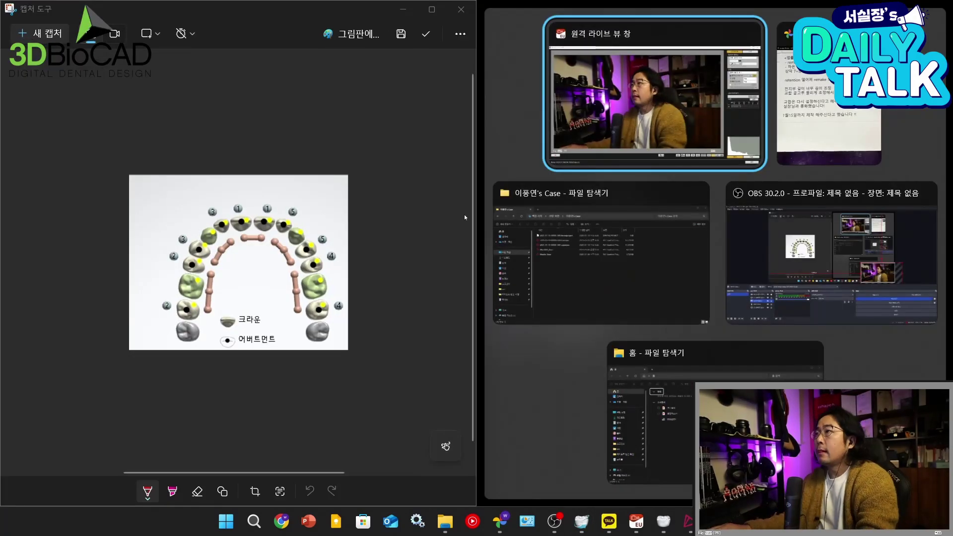
{"action": "left_click", "coordinate": [464, 215]}
{"action": "left_click", "coordinate": [575, 239]}
{"action": "type", "text": "00 full"}
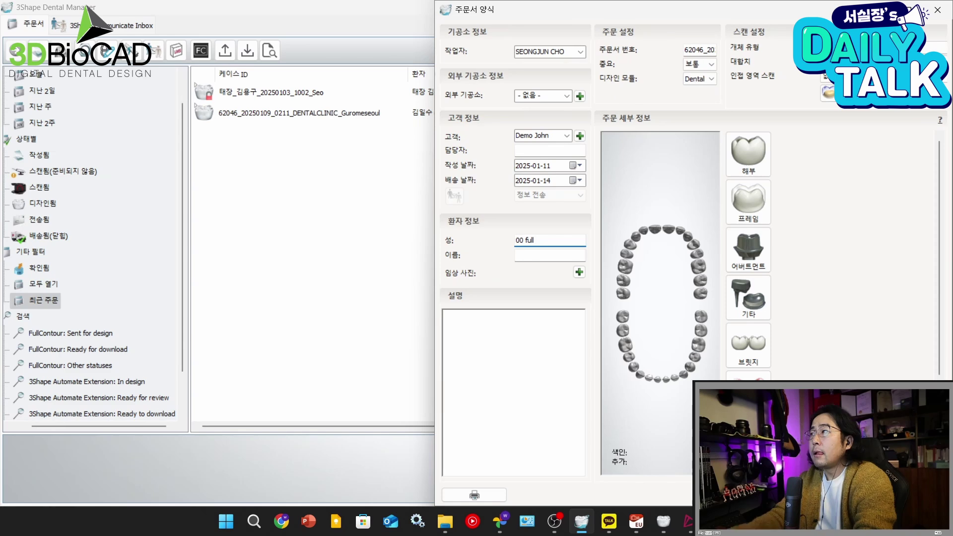
Bring up the captured chart for reference and assign anatomy crowns with abutments to upper teeth 17 through 27 in the new order
{"action": "left_click", "coordinate": [718, 521]}
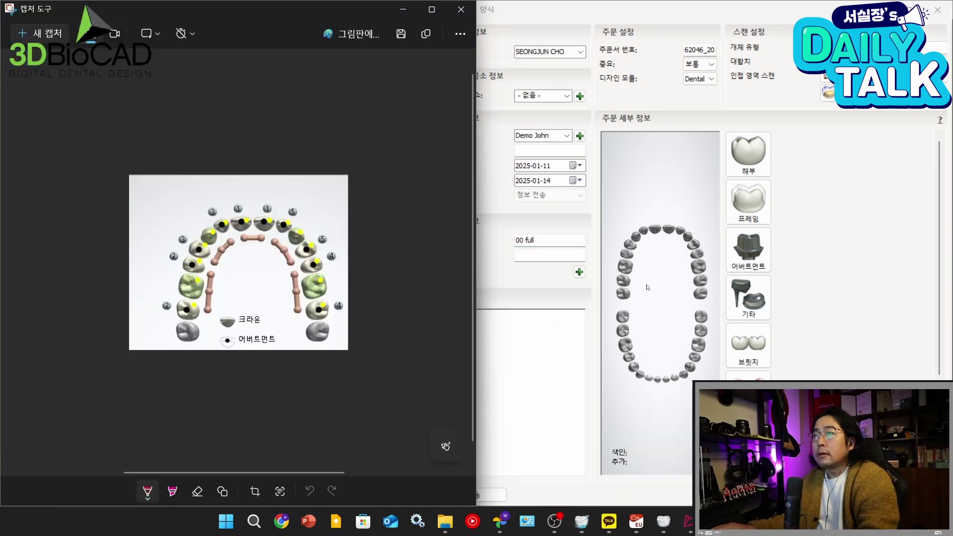
{"action": "key", "text": "alt+Tab"}
{"action": "right_click", "coordinate": [627, 281]}
{"action": "left_click", "coordinate": [696, 286]}
{"action": "left_click", "coordinate": [747, 250]}
Try the GTS_DER_CMFit(10-14mm) system for the abutments and pick one of its kits
{"action": "left_click", "coordinate": [842, 284]}
{"action": "type", "text": "ㅇ이"}
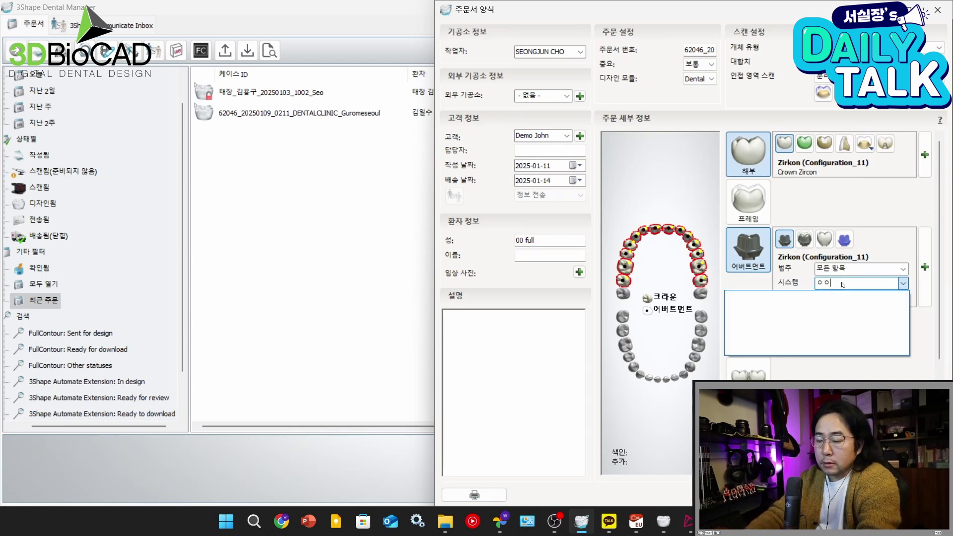
{"action": "key", "text": "BackSpace"}
{"action": "key", "text": "BackSpace"}
{"action": "key", "text": "BackSpace"}
{"action": "key", "text": "Hangul"}
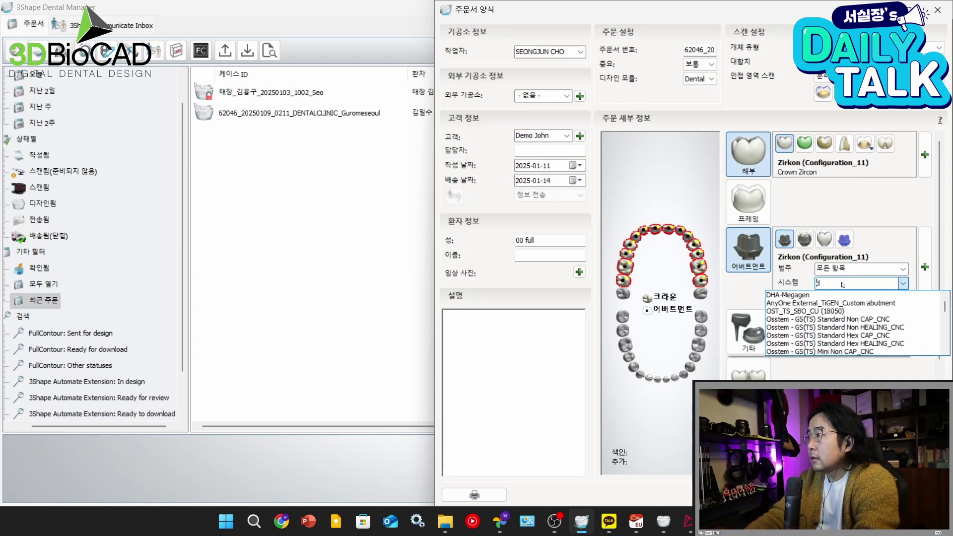
{"action": "type", "text": "der"}
{"action": "left_click", "coordinate": [808, 303]}
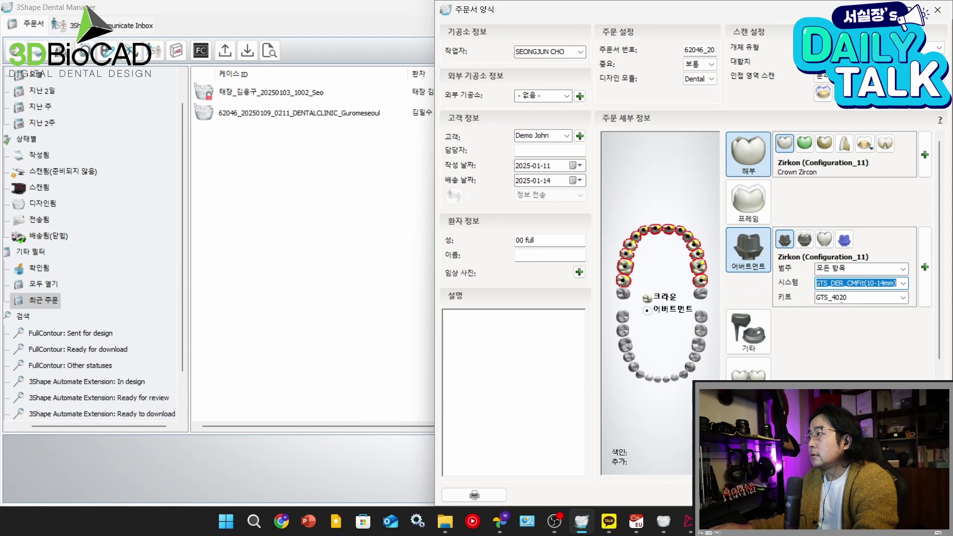
{"action": "left_click", "coordinate": [869, 298]}
{"action": "scroll", "coordinate": [868, 328], "scroll_direction": "up", "scroll_amount": 1}
{"action": "left_click", "coordinate": [868, 313]}
Set the abutment system to DERT_CMFit with the 10-14mm kit
{"action": "left_click", "coordinate": [882, 286]}
{"action": "scroll", "coordinate": [869, 310], "scroll_direction": "down", "scroll_amount": 5}
{"action": "left_click", "coordinate": [881, 284]}
{"action": "type", "text": "dert"}
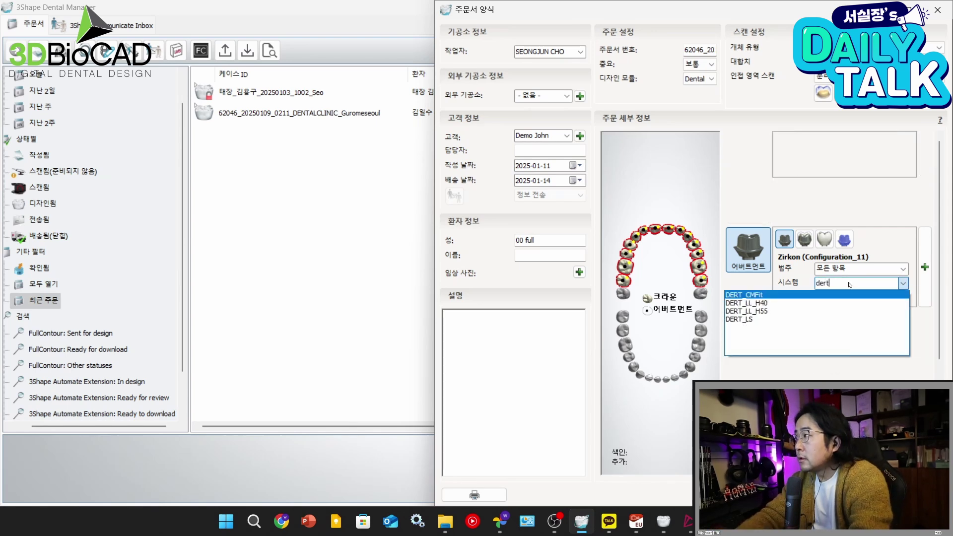
{"action": "left_click", "coordinate": [792, 294]}
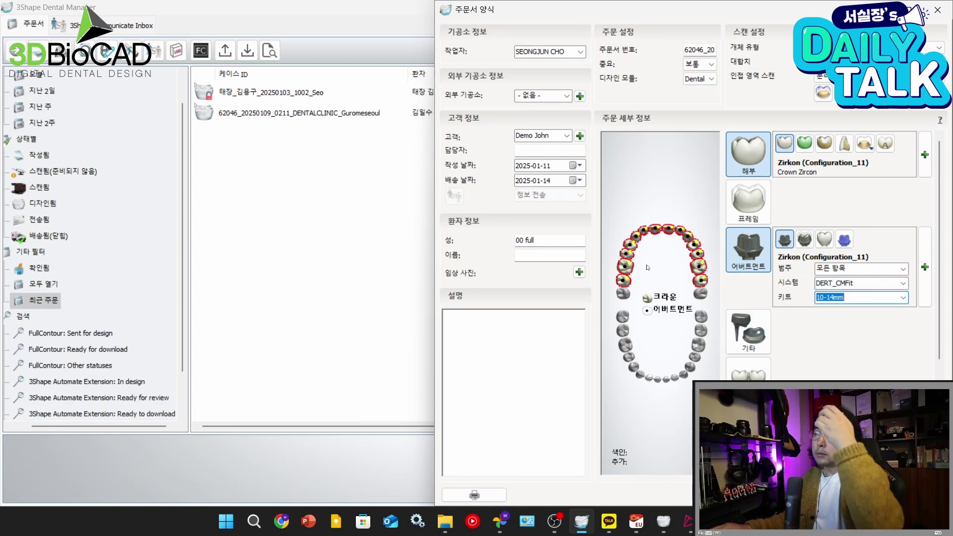
Maximize the order form, connect upper teeth 17 to 15 as a bridge and make tooth 16 a crown pontic
{"action": "left_click", "coordinate": [680, 260]}
{"action": "left_click_drag", "start_coordinate": [626, 253], "coordinate": [624, 282]}
{"action": "left_click", "coordinate": [910, 9]}
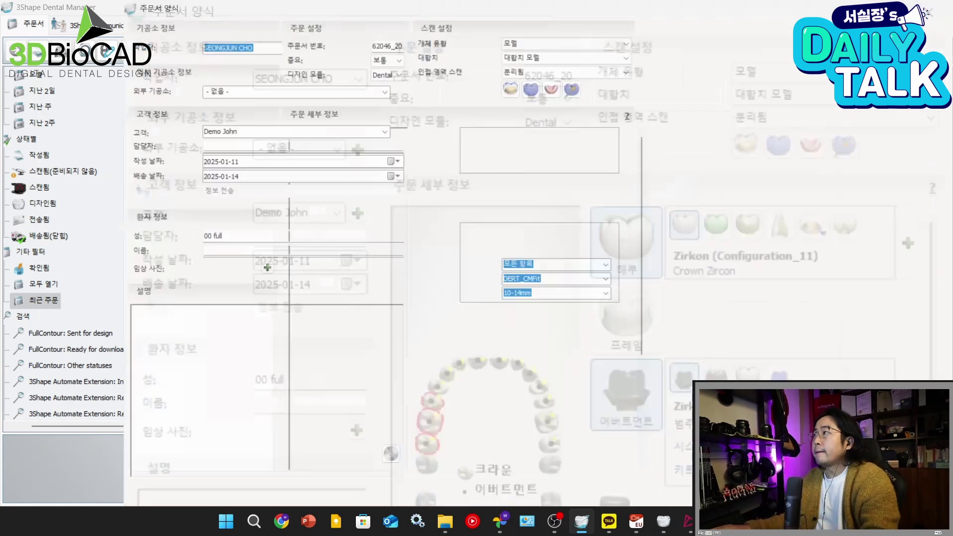
{"action": "left_click_drag", "start_coordinate": [443, 217], "coordinate": [437, 262]}
{"action": "left_click", "coordinate": [733, 367]}
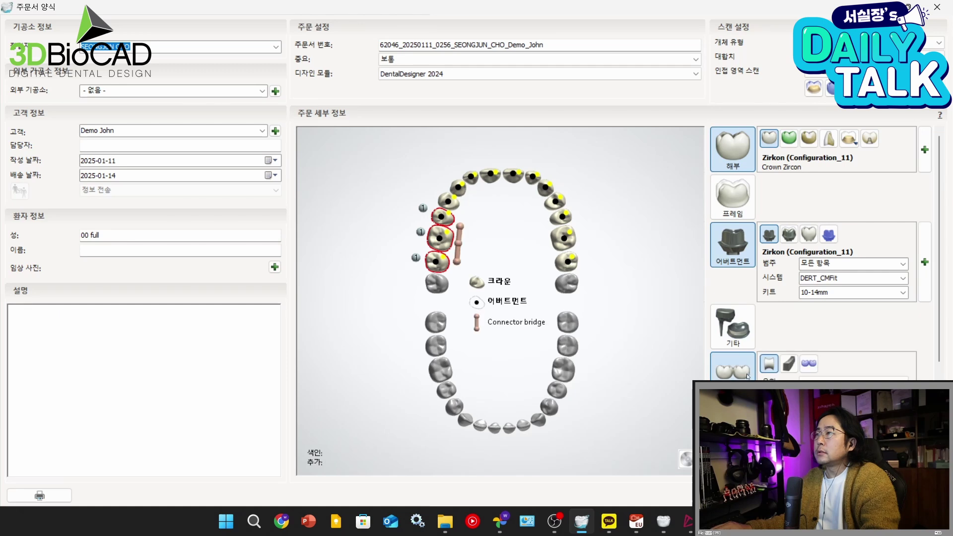
{"action": "left_click", "coordinate": [442, 239]}
{"action": "left_click", "coordinate": [789, 140]}
Connect upper teeth 14 to 12 as a bridge and make tooth 13 a crown pontic
{"action": "left_click", "coordinate": [462, 212]}
{"action": "mouse_move", "coordinate": [457, 204]}
{"action": "left_mouse_down"}
{"action": "mouse_move", "coordinate": [450, 199]}
{"action": "mouse_move", "coordinate": [470, 176]}
{"action": "left_mouse_up"}
{"action": "left_click", "coordinate": [727, 235]}
{"action": "left_click", "coordinate": [728, 235]}
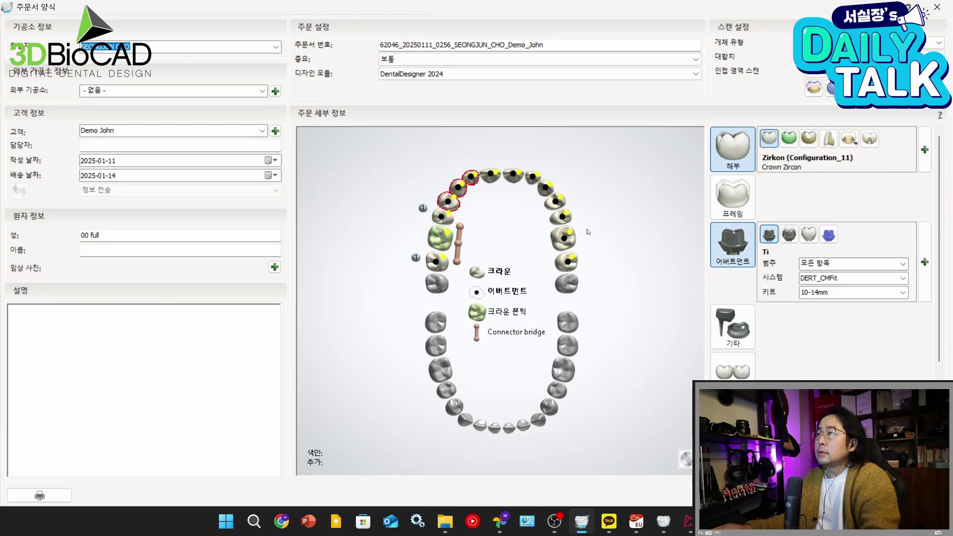
{"action": "left_click", "coordinate": [733, 367]}
{"action": "left_click", "coordinate": [458, 188]}
{"action": "left_click", "coordinate": [793, 136]}
Connect the two upper central incisors, 11 and 21, as a bridge
{"action": "left_click", "coordinate": [496, 190]}
{"action": "left_click_drag", "start_coordinate": [490, 176], "coordinate": [555, 203]}
{"action": "left_click", "coordinate": [732, 368]}
{"action": "left_click", "coordinate": [508, 251]}
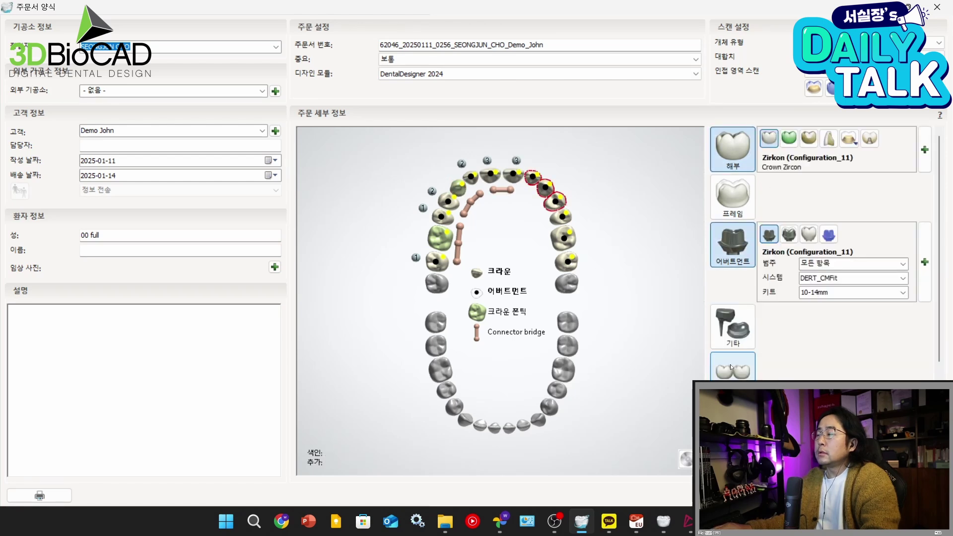
Connect upper teeth 22 to 24 as a bridge and change tooth 23 to a crown pontic without an abutment
{"action": "left_click", "coordinate": [733, 367]}
{"action": "left_click", "coordinate": [546, 187]}
{"action": "left_click", "coordinate": [789, 138]}
{"action": "left_click", "coordinate": [593, 264]}
{"action": "left_click", "coordinate": [733, 244]}
Connect upper teeth 25 to 27 as a bridge, remove the abutment from tooth 26 and make it a crown pontic
{"action": "left_click_drag", "start_coordinate": [562, 217], "coordinate": [567, 263]}
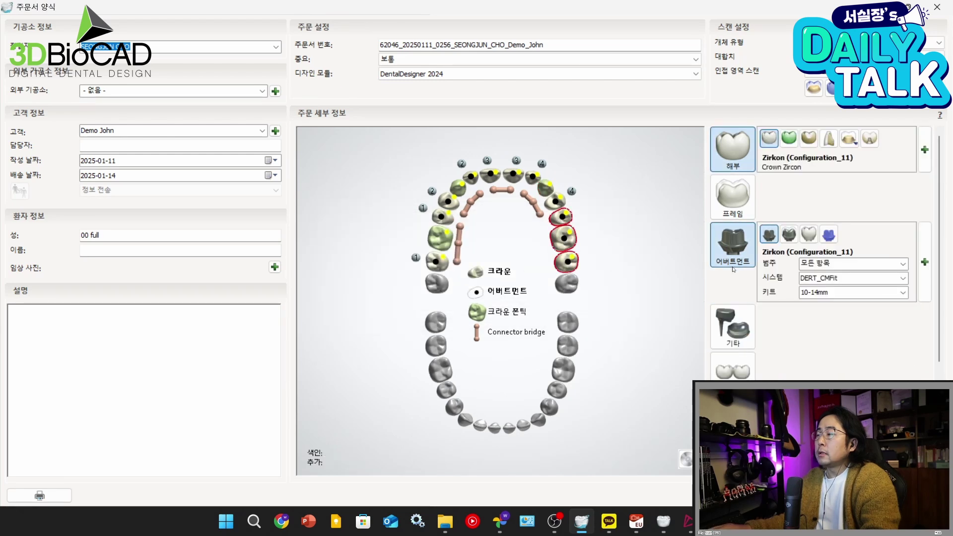
{"action": "left_click", "coordinate": [733, 369]}
{"action": "left_click", "coordinate": [564, 238]}
{"action": "left_click", "coordinate": [788, 139]}
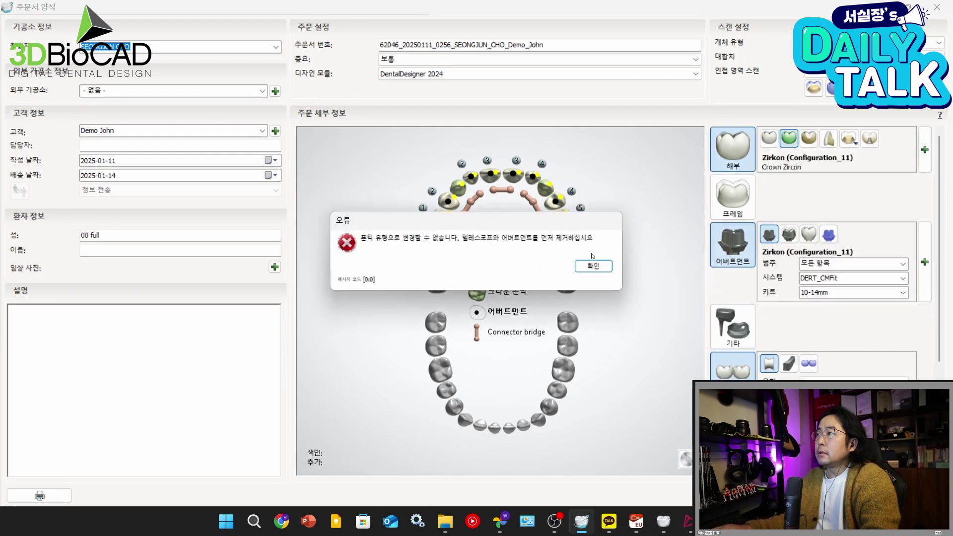
{"action": "left_click", "coordinate": [592, 265]}
{"action": "left_click", "coordinate": [733, 245]}
{"action": "left_click", "coordinate": [782, 139]}
{"action": "left_click", "coordinate": [395, 235]}
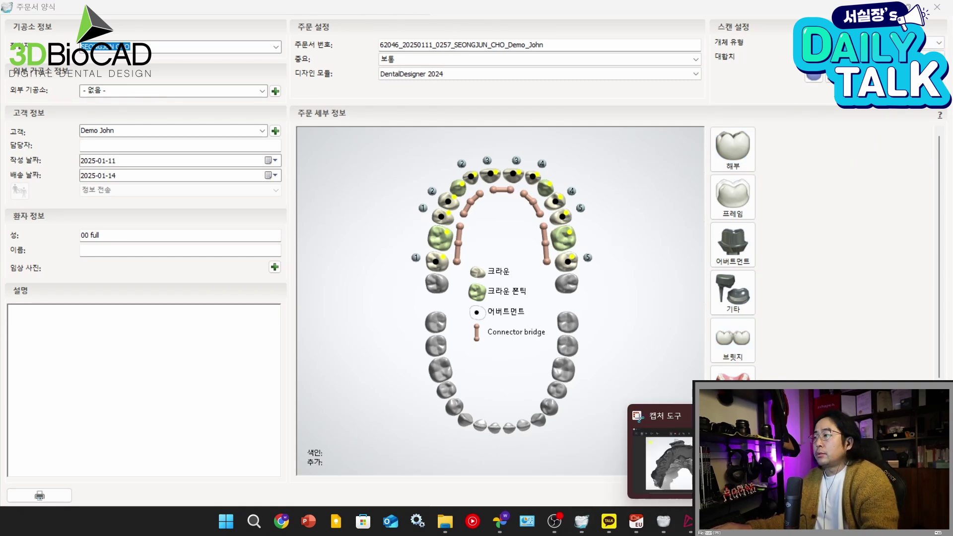
Compare the new order's tooth chart with the captured one, close the capture and save the order
{"action": "left_click", "coordinate": [675, 425]}
{"action": "left_click_drag", "start_coordinate": [328, 9], "coordinate": [259, 9]}
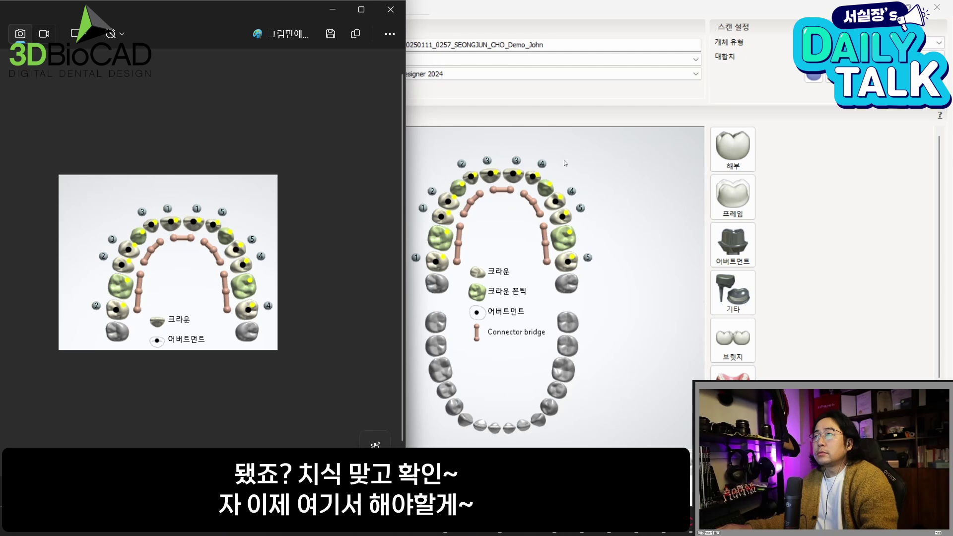
{"action": "left_click", "coordinate": [390, 11]}
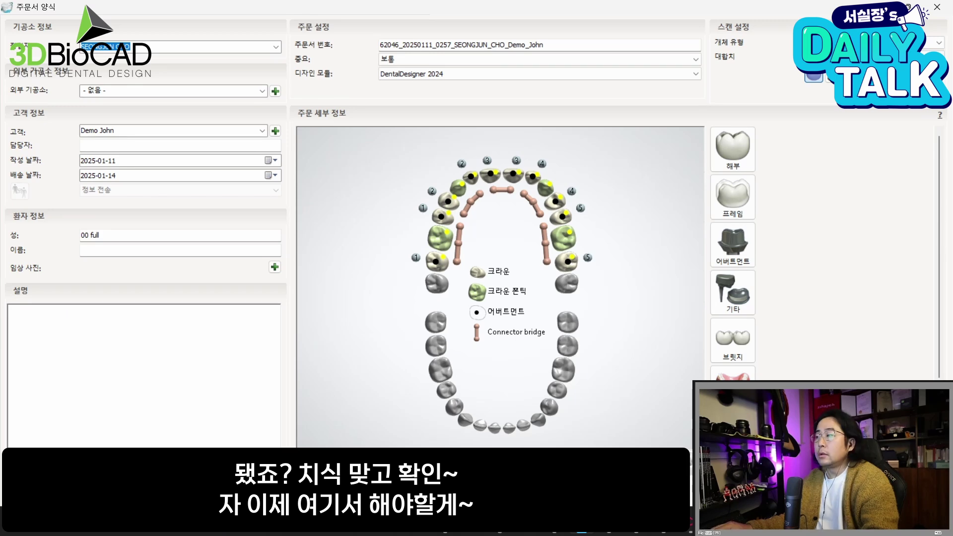
{"action": "left_click", "coordinate": [863, 492]}
Select the original case in the order list, open its order folder and inspect the model folders for reuse
{"action": "left_click", "coordinate": [344, 191]}
{"action": "left_click", "coordinate": [321, 112]}
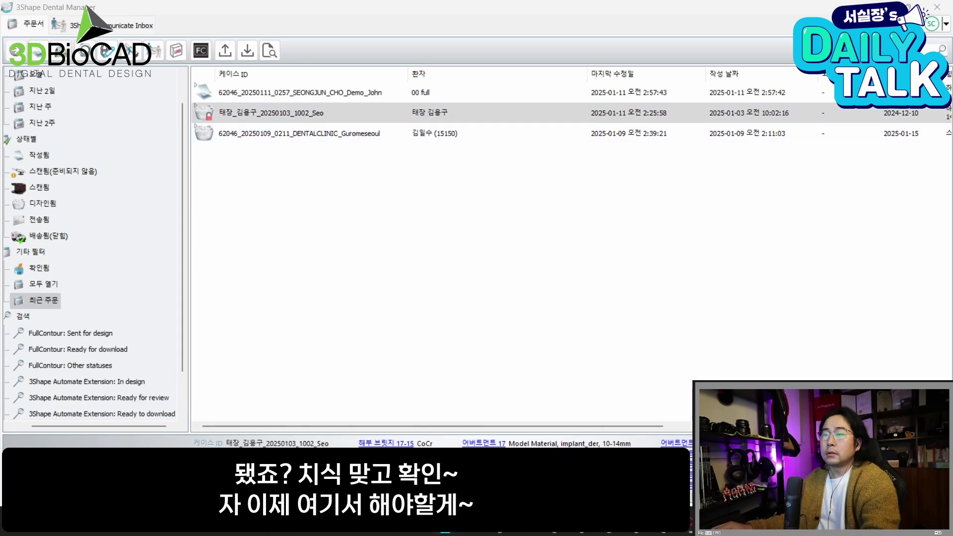
{"action": "left_click_drag", "start_coordinate": [551, 533], "coordinate": [692, 60]}
{"action": "left_click", "coordinate": [622, 183]}
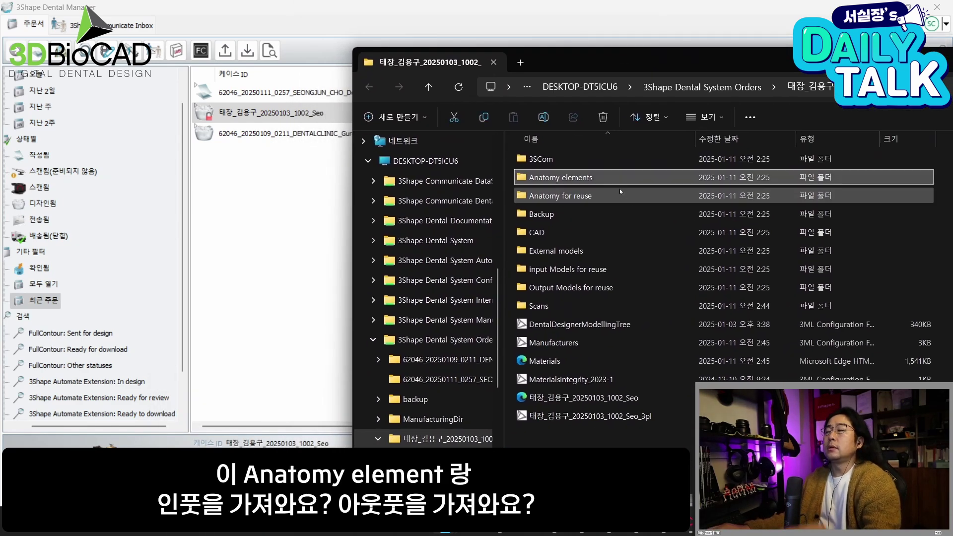
{"action": "left_click", "coordinate": [617, 267]}
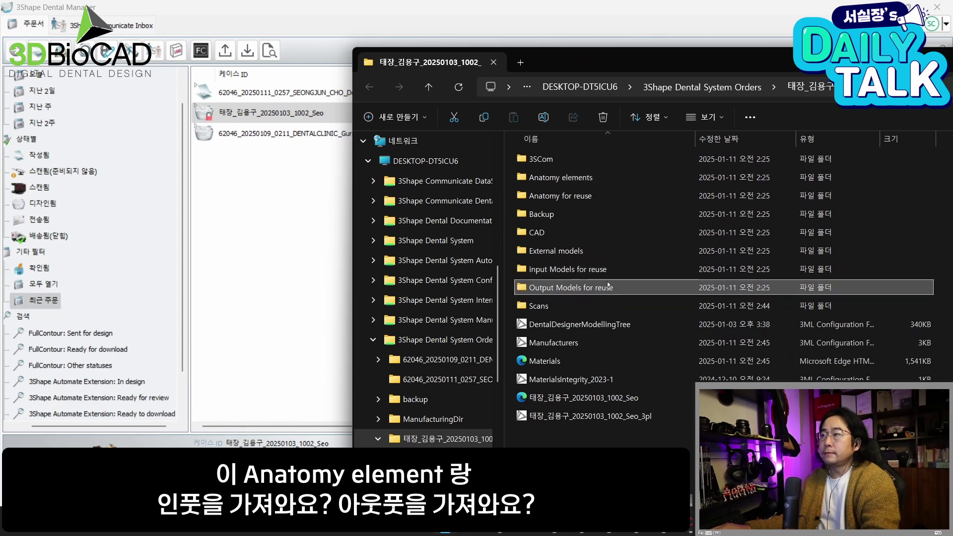
{"action": "double_click", "coordinate": [606, 270]}
{"action": "key", "text": "alt+Left"}
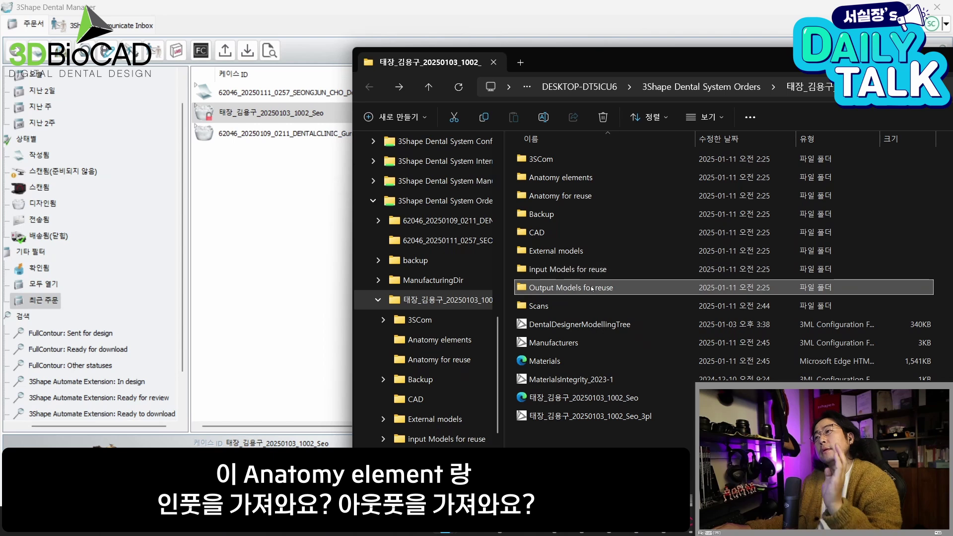
Copy the Anatomy elements and Output Models for reuse folders from the original case folder, closing the extra folder window
{"action": "left_click", "coordinate": [574, 196]}
{"action": "left_click", "coordinate": [580, 177]}
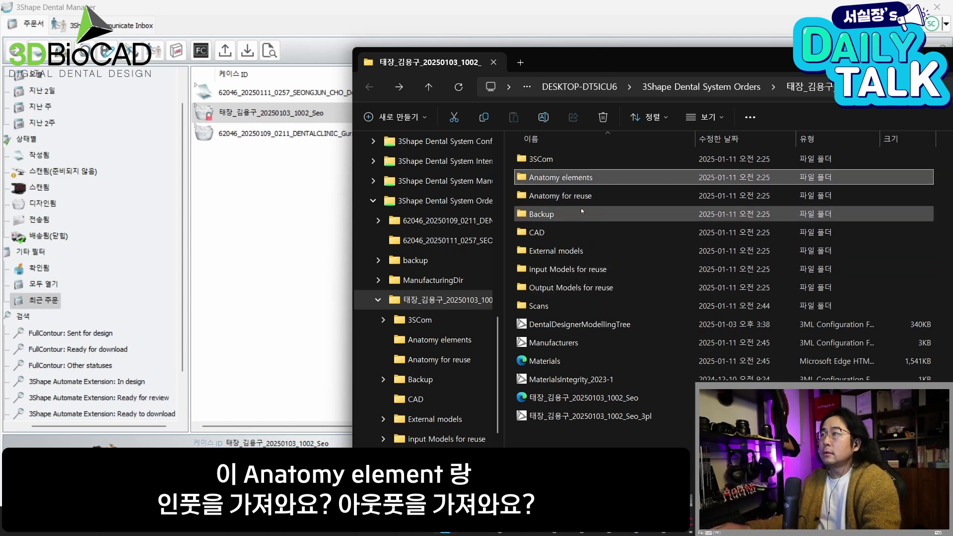
{"action": "key", "text": "ctrl+c"}
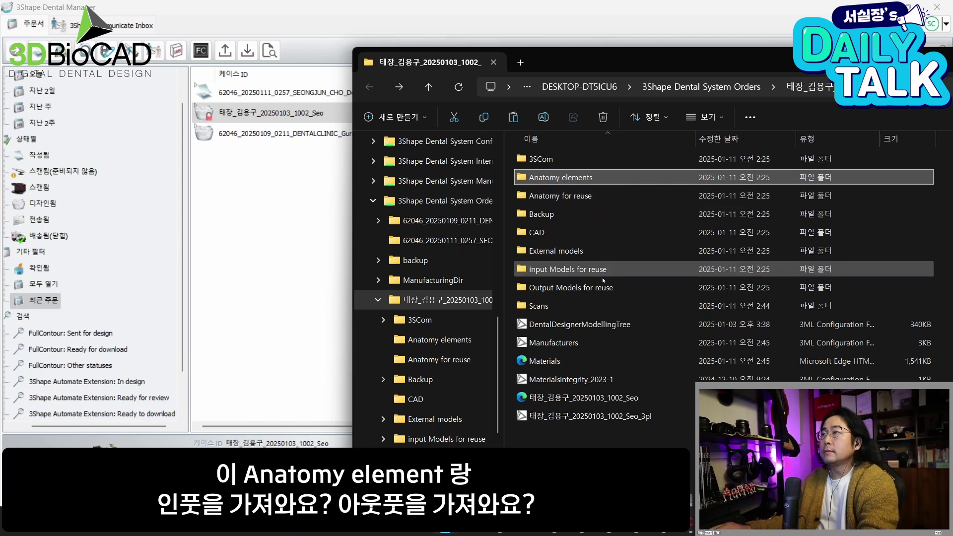
{"action": "double_click", "coordinate": [567, 287]}
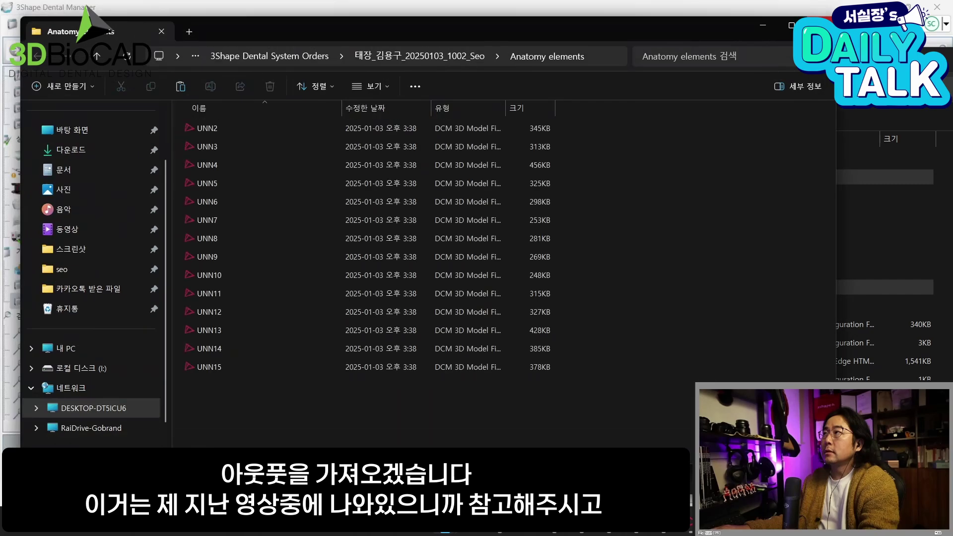
{"action": "left_click", "coordinate": [805, 9]}
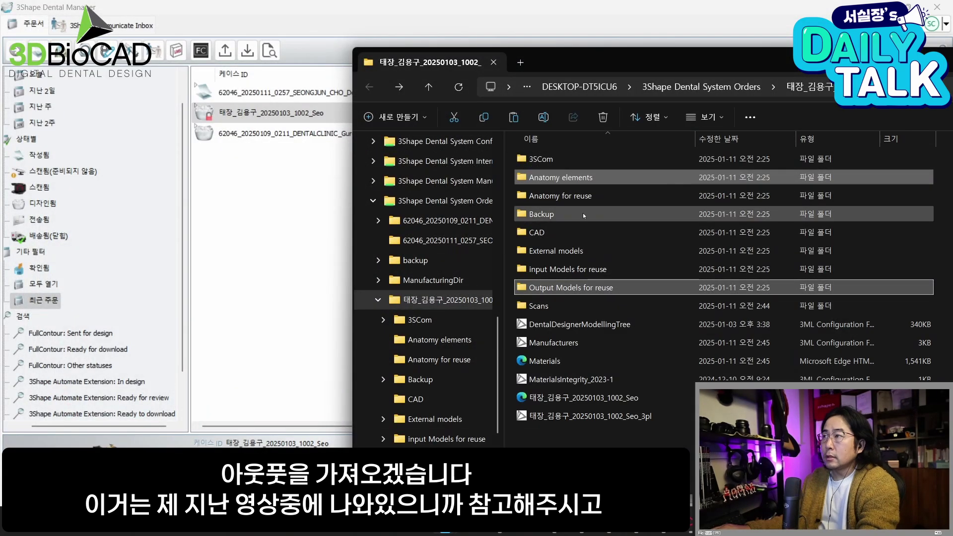
Select the new "00 full" order in the order list and open its order folder
{"action": "left_click", "coordinate": [326, 167]}
{"action": "left_click", "coordinate": [326, 99]}
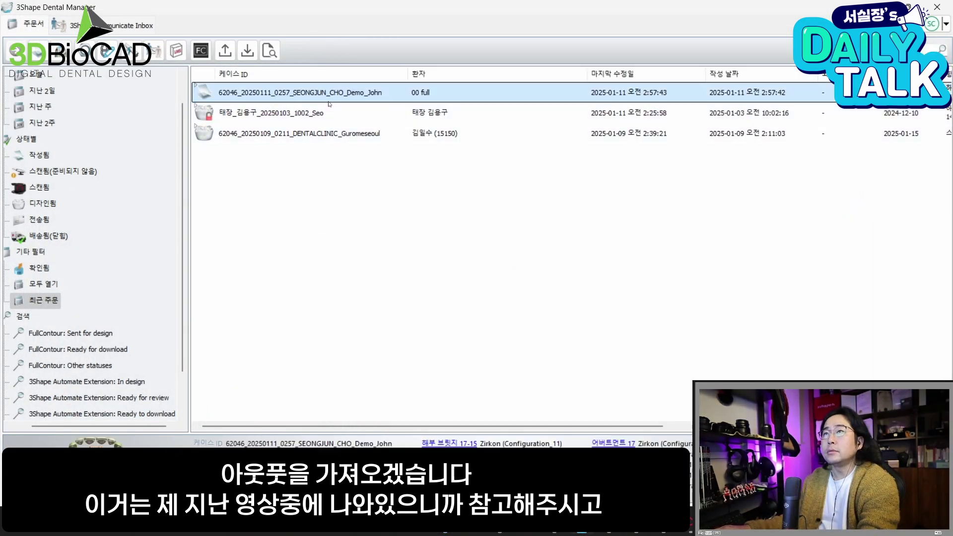
{"action": "key", "text": "ctrl+e"}
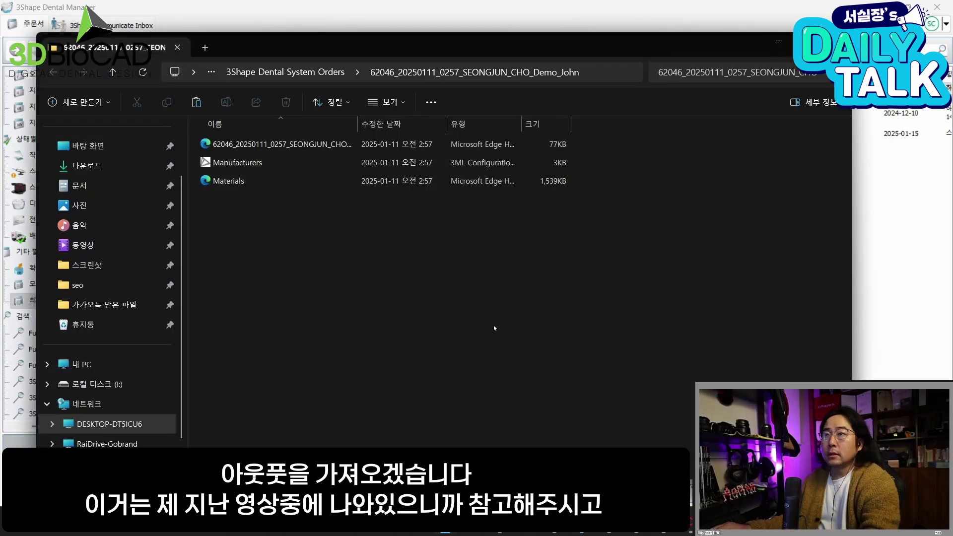
Paste the two copied folders into the new order folder and rename Anatomy elements as "Anatomy for reuse"
{"action": "left_click", "coordinate": [273, 144]}
{"action": "double_click", "coordinate": [273, 144]}
{"action": "key", "text": "alt+Left"}
{"action": "left_click", "coordinate": [273, 144]}
{"action": "left_click", "coordinate": [273, 144]}
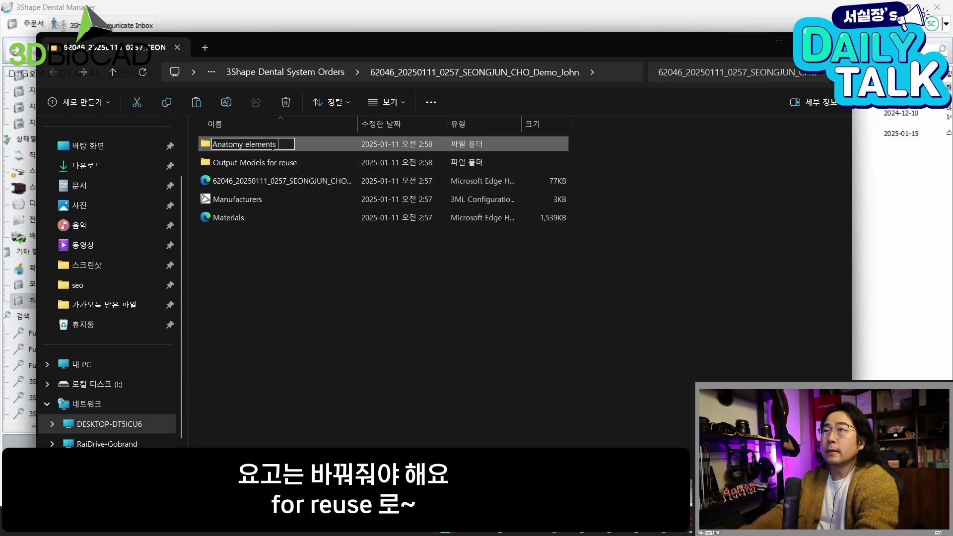
{"action": "key", "text": "BackSpace"}
{"action": "key", "text": "BackSpace"}
{"action": "key", "text": "BackSpace"}
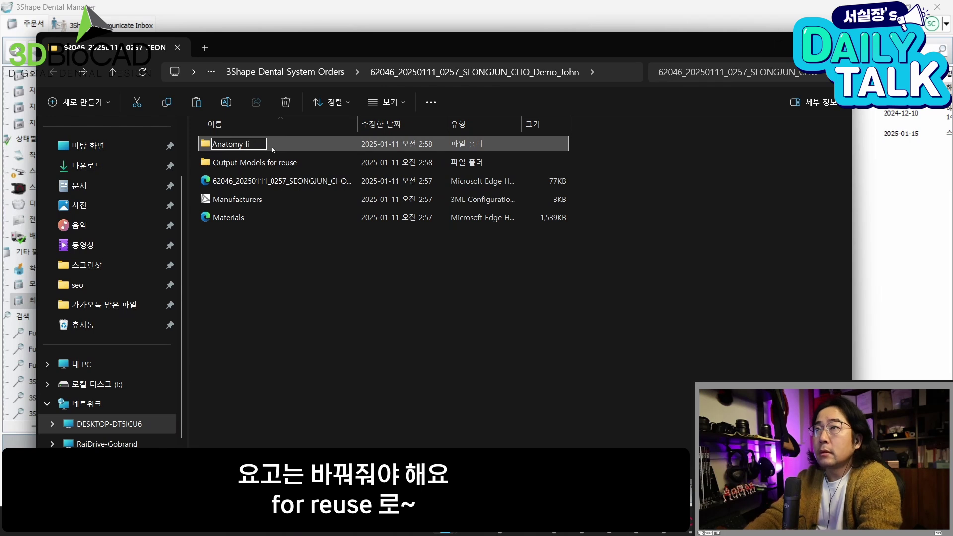
{"action": "type", "text": "for reu"}
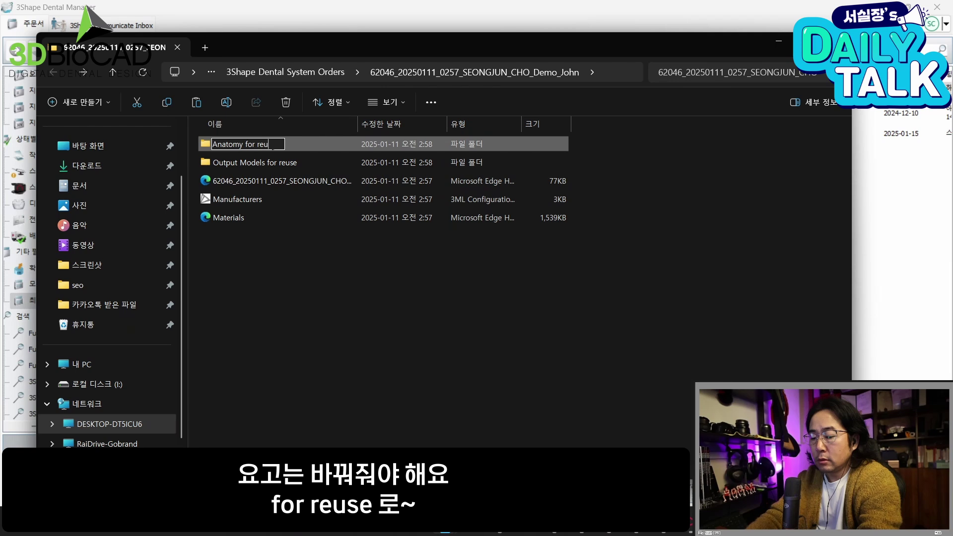
{"action": "key", "text": "Tab"}
Rename the Output Models for reuse folder as "Input Models for reuse"
{"action": "key", "text": "Tab"}
{"action": "key", "text": "shift+Tab"}
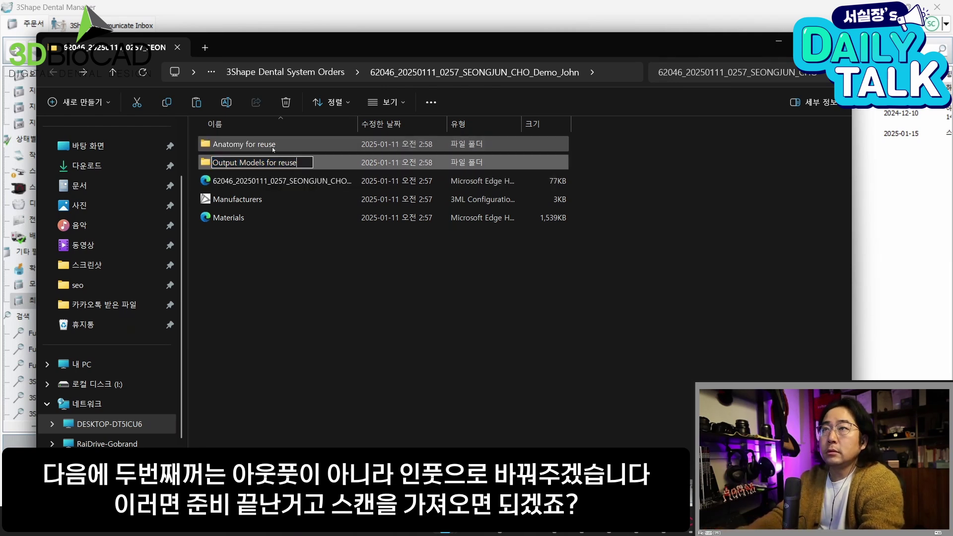
{"action": "key", "text": "BackSpace"}
{"action": "key", "text": "BackSpace"}
{"action": "key", "text": "BackSpace"}
{"action": "type", "text": "in"}
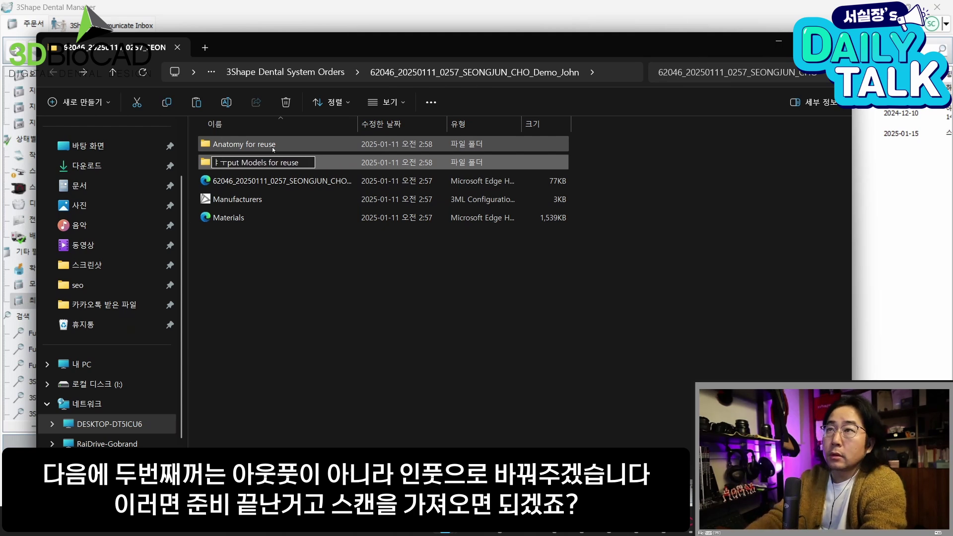
{"action": "key", "text": "Return"}
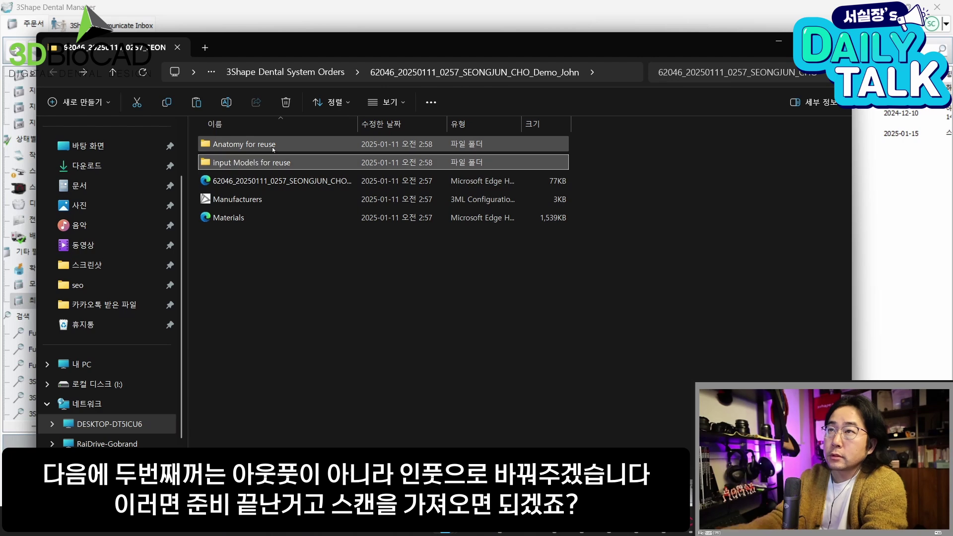
Import the aligned scans into the "00 full" order: 00 상악 as preparation, 00 하악 as antagonist and the upper pre-preparation scan
{"action": "left_click", "coordinate": [356, 23]}
{"action": "right_click", "coordinate": [615, 93]}
{"action": "left_click", "coordinate": [640, 103]}
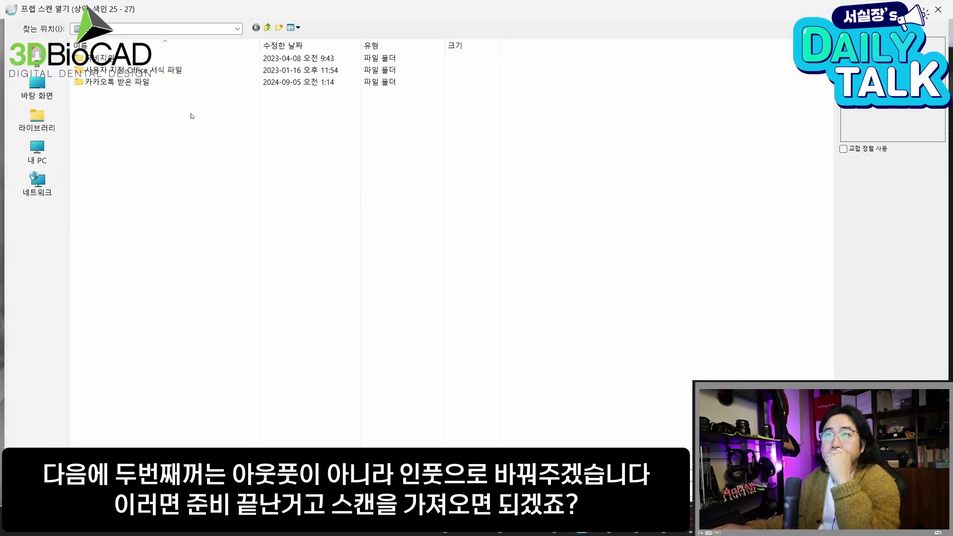
{"action": "left_click", "coordinate": [37, 88]}
{"action": "double_click", "coordinate": [122, 157]}
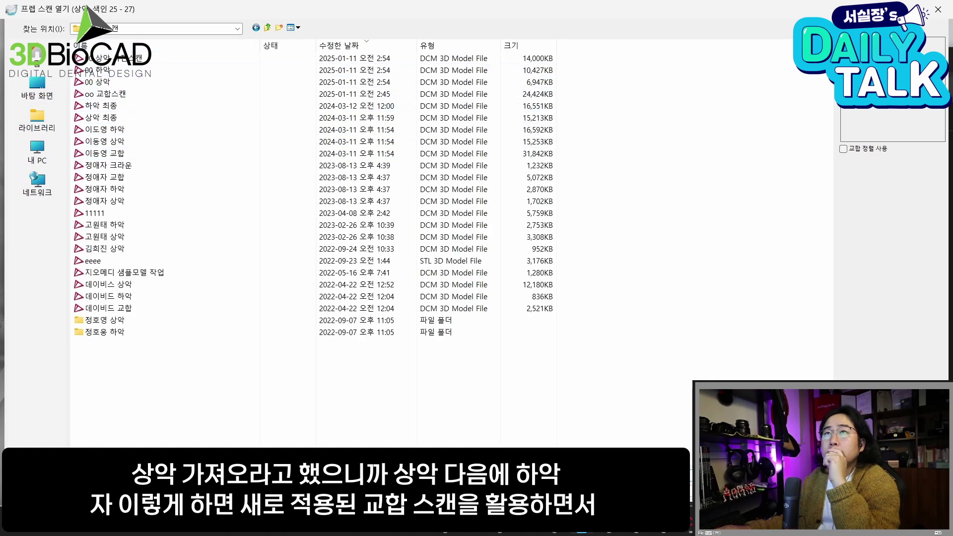
{"action": "double_click", "coordinate": [109, 83]}
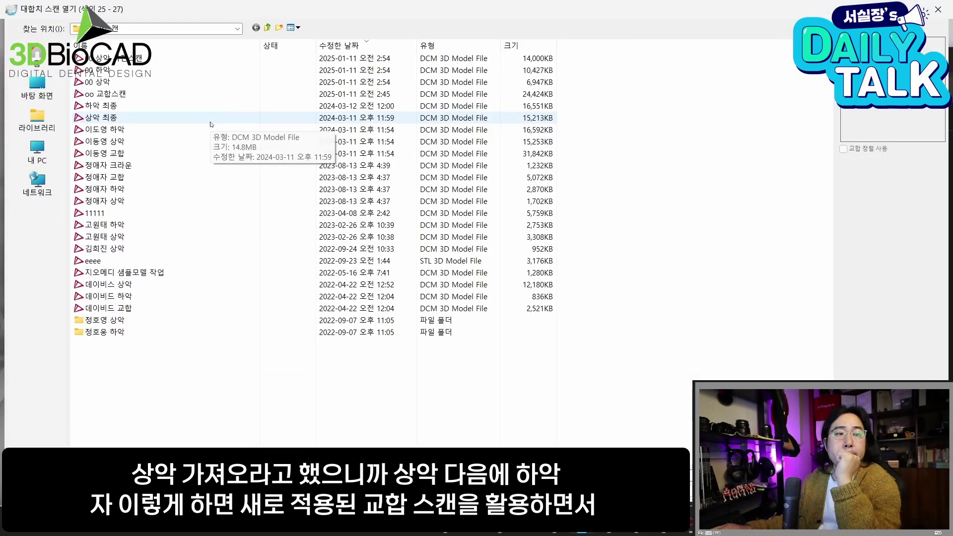
{"action": "double_click", "coordinate": [160, 71]}
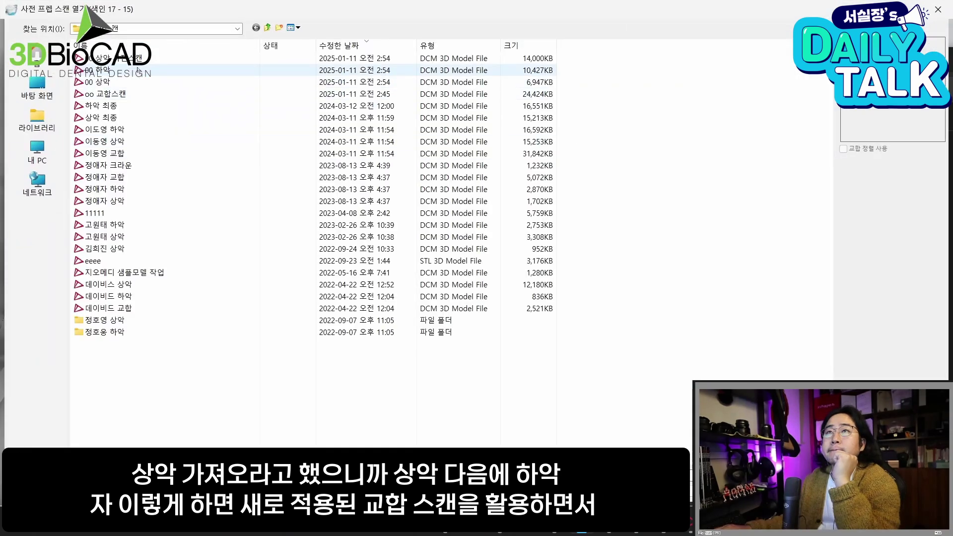
{"action": "double_click", "coordinate": [128, 56]}
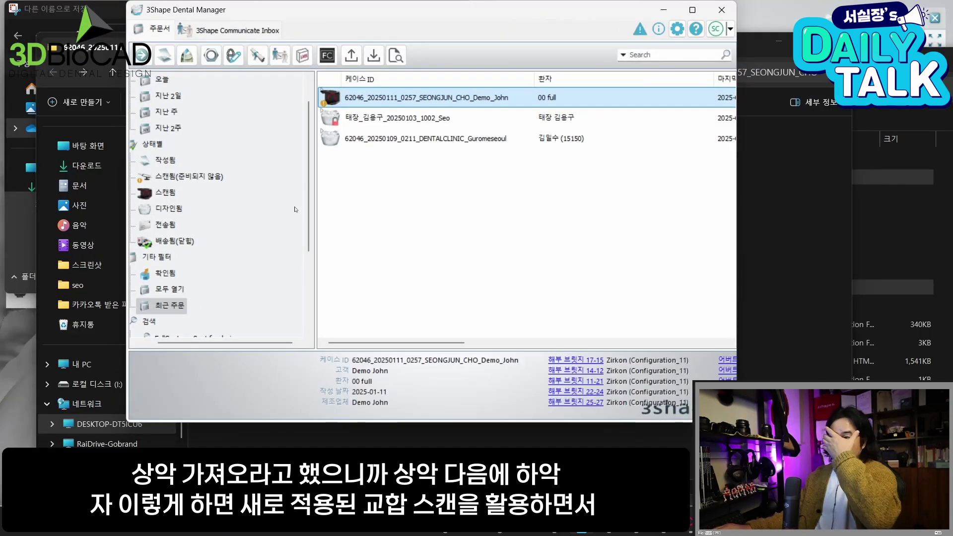
Open the 3D preview of the "00 full" order and show the lower scan together with the upper abutment-level scan
{"action": "left_click", "coordinate": [694, 16]}
{"action": "right_click", "coordinate": [455, 94]}
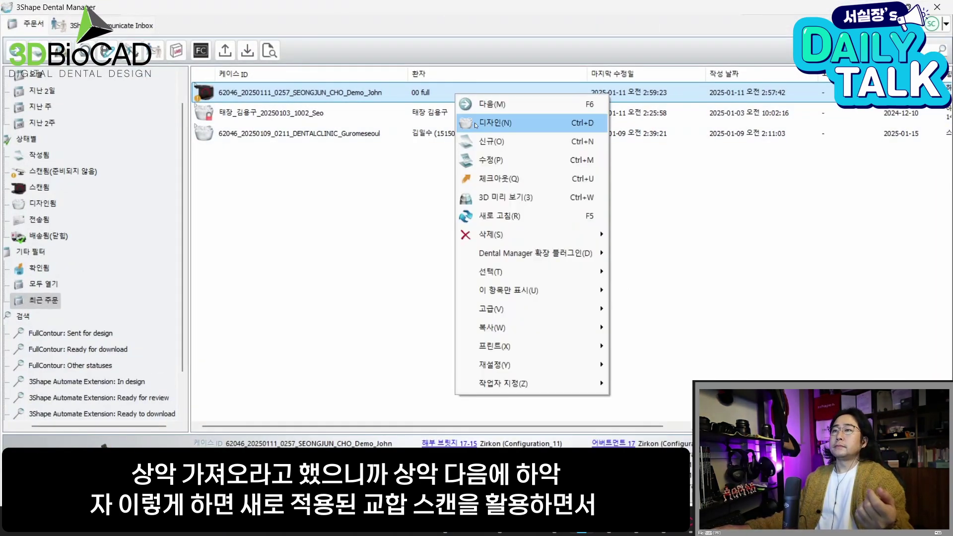
{"action": "key", "text": "Escape"}
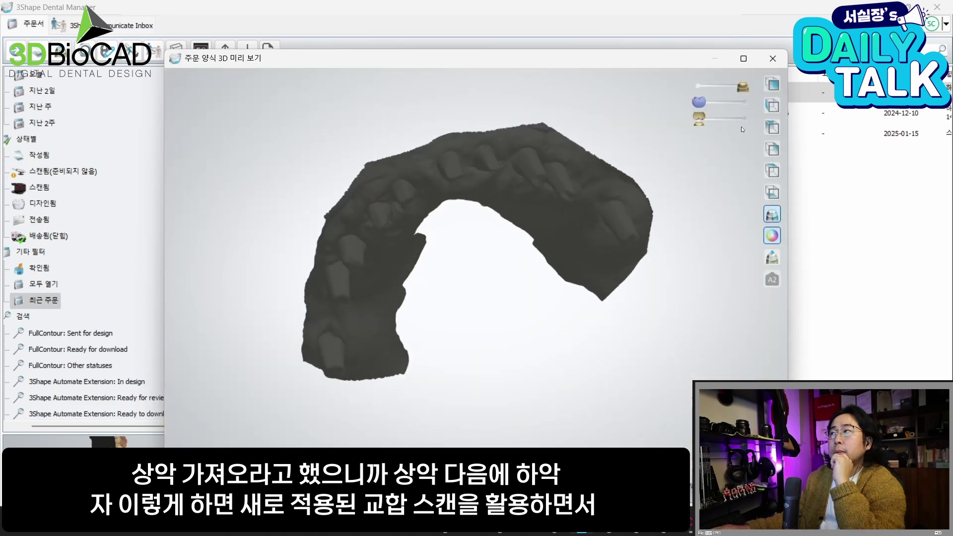
{"action": "left_click", "coordinate": [744, 118]}
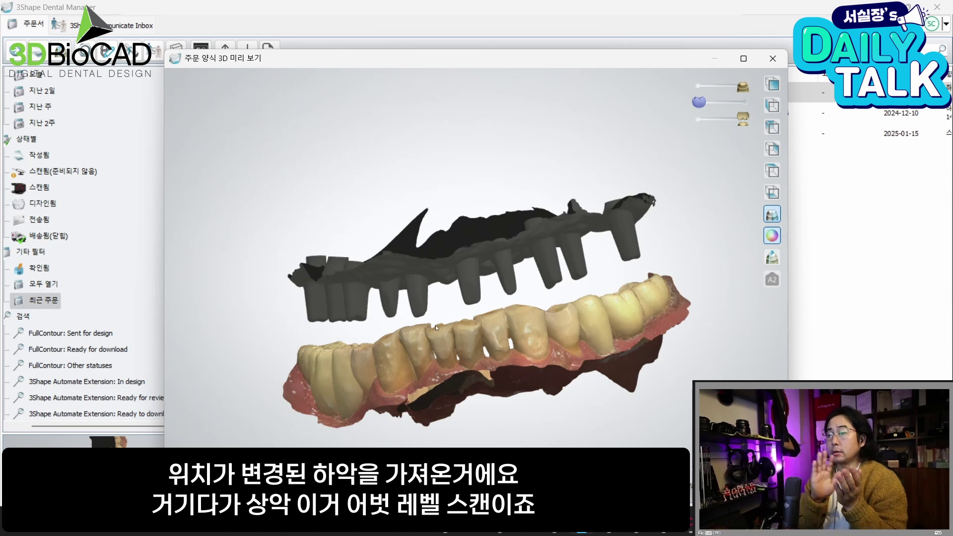
{"action": "right_click_drag", "start_coordinate": [427, 322], "coordinate": [412, 308]}
{"action": "left_click_drag", "start_coordinate": [740, 102], "coordinate": [700, 103]}
Examine the imported upper and lower scans from several sides and close the 3D preview
{"action": "scroll", "coordinate": [445, 315], "scroll_direction": "down", "scroll_amount": 4}
{"action": "right_click_drag", "start_coordinate": [446, 315], "coordinate": [464, 307]}
{"action": "scroll", "coordinate": [464, 306], "scroll_direction": "up", "scroll_amount": 3}
{"action": "scroll", "coordinate": [576, 301], "scroll_direction": "up", "scroll_amount": 1}
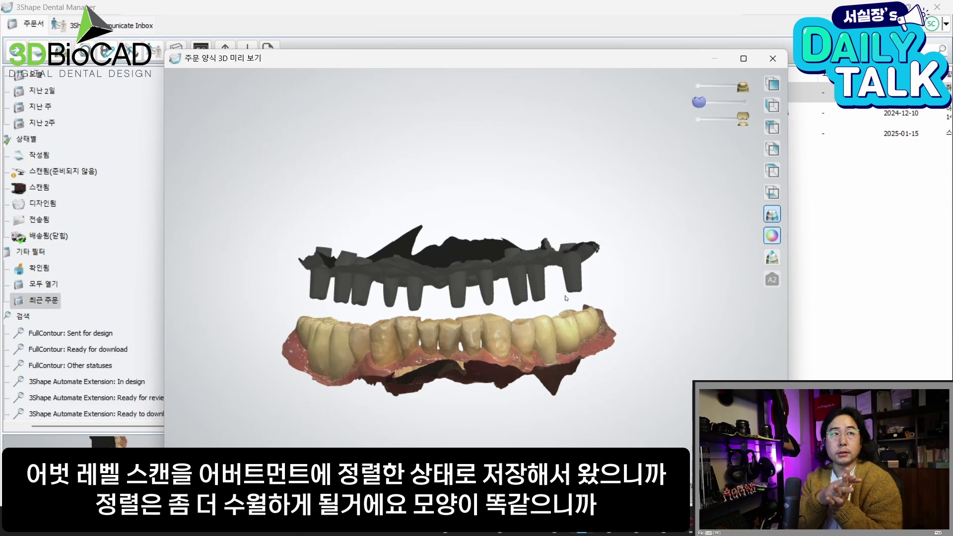
{"action": "right_click_drag", "start_coordinate": [455, 342], "coordinate": [534, 258]}
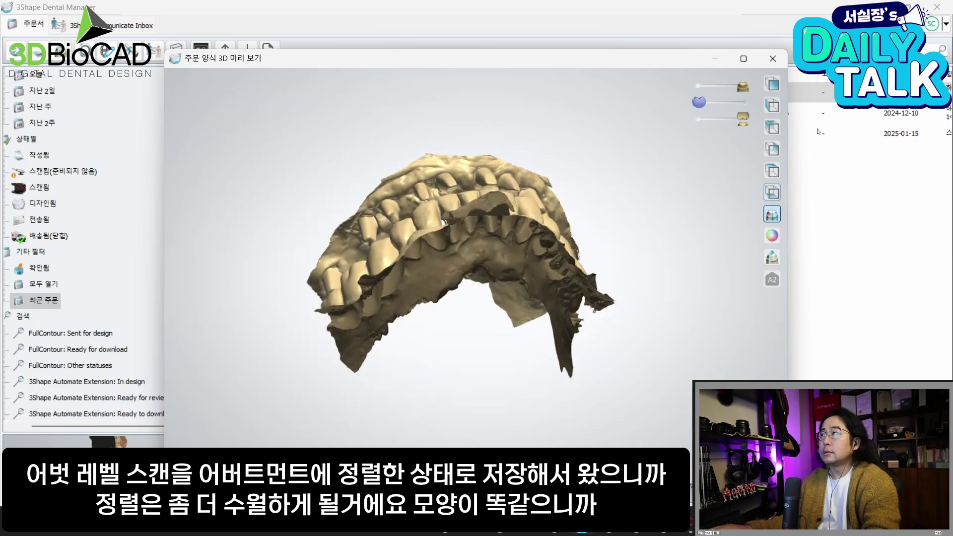
{"action": "right_click_drag", "start_coordinate": [487, 223], "coordinate": [430, 157]}
{"action": "key", "text": "Escape"}
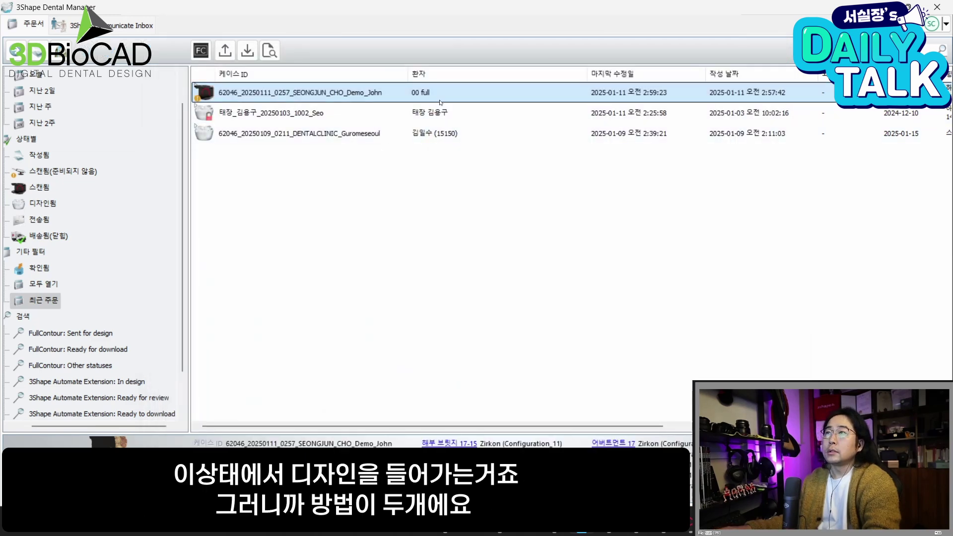
Open the "00 full" order for design and go on from the preparation stage to the upper arch annotations
{"action": "right_click", "coordinate": [440, 100]}
{"action": "left_click", "coordinate": [465, 129]}
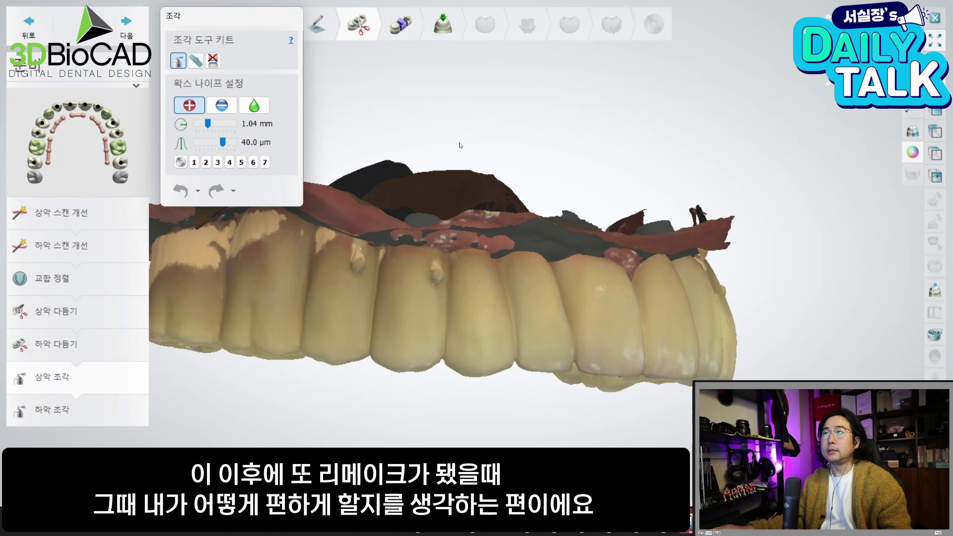
{"action": "left_click", "coordinate": [400, 24]}
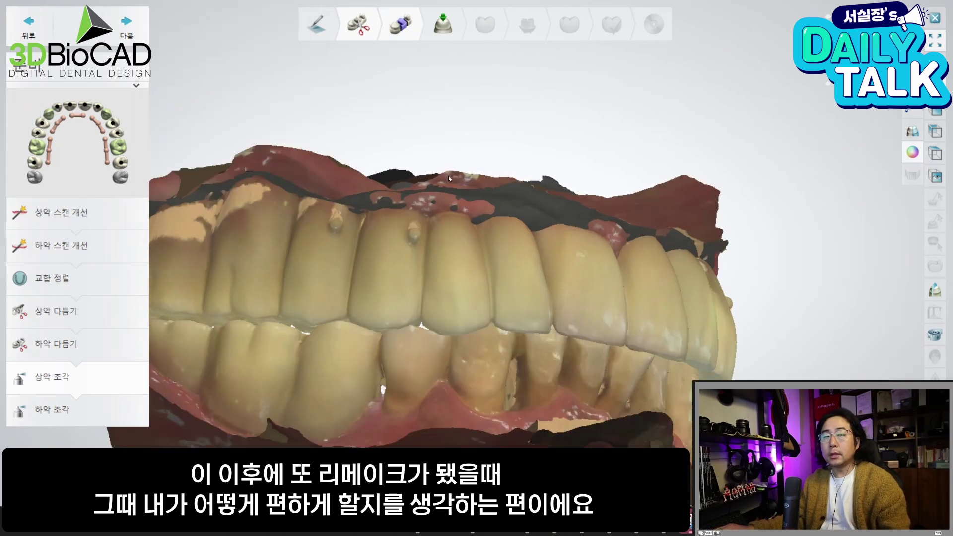
{"action": "left_click", "coordinate": [469, 278]}
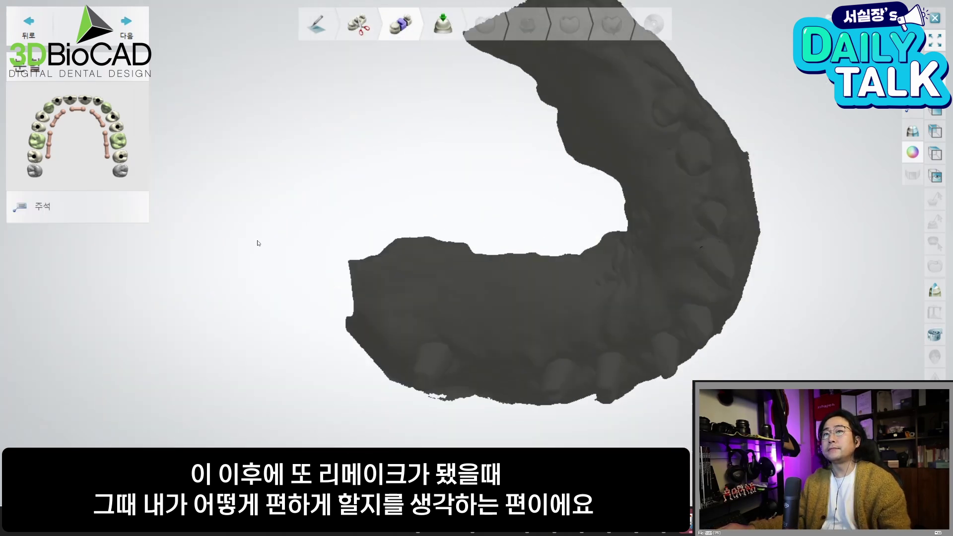
{"action": "left_click", "coordinate": [475, 275]}
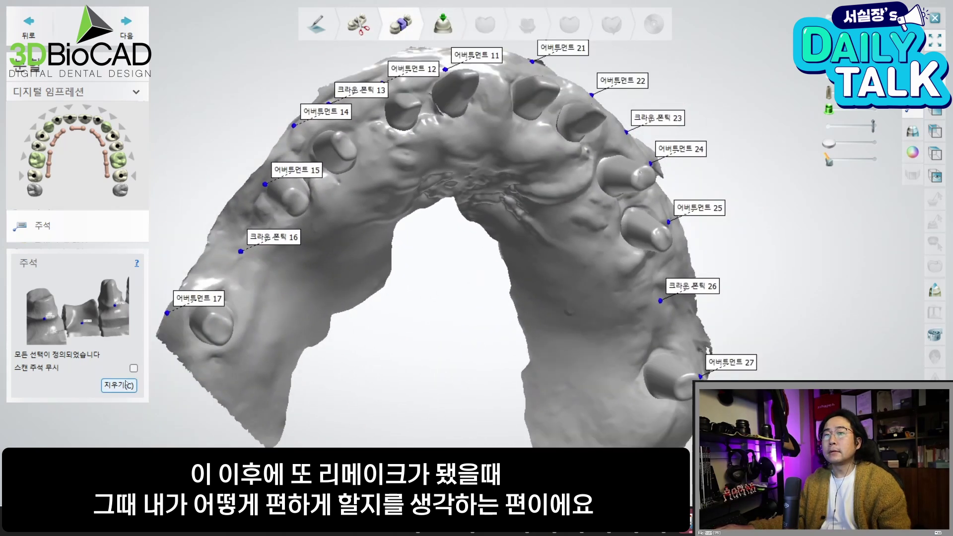
Clear the existing tooth annotations and turn on ignoring of the scan annotations
{"action": "left_click", "coordinate": [124, 384]}
{"action": "left_click", "coordinate": [475, 275]}
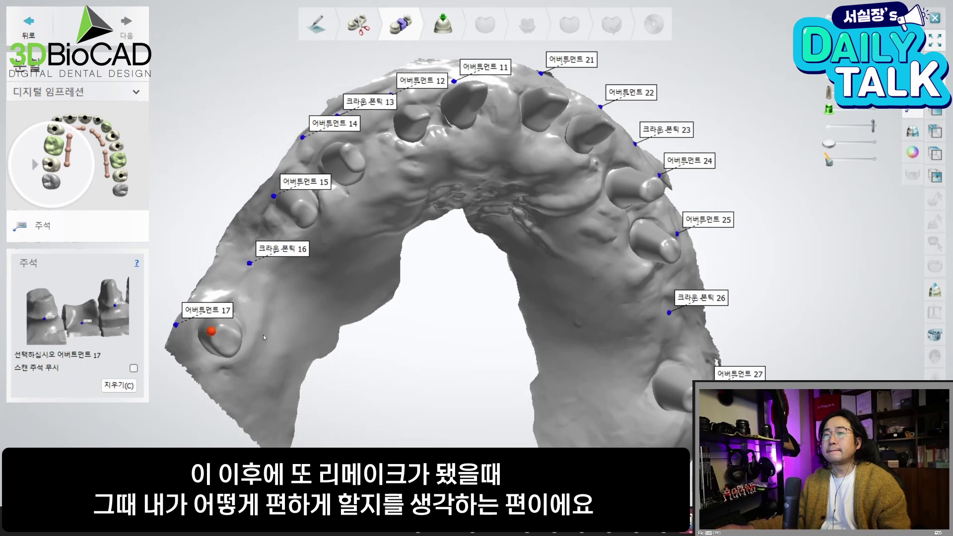
{"action": "left_click", "coordinate": [134, 368]}
Annotate abutment 17, crown pontic 16, abutments 15 and 14, crown pontic 13 and abutment 12 on the upper scan
{"action": "left_click", "coordinate": [237, 328]}
{"action": "scroll", "coordinate": [236, 333], "scroll_direction": "up", "scroll_amount": 3}
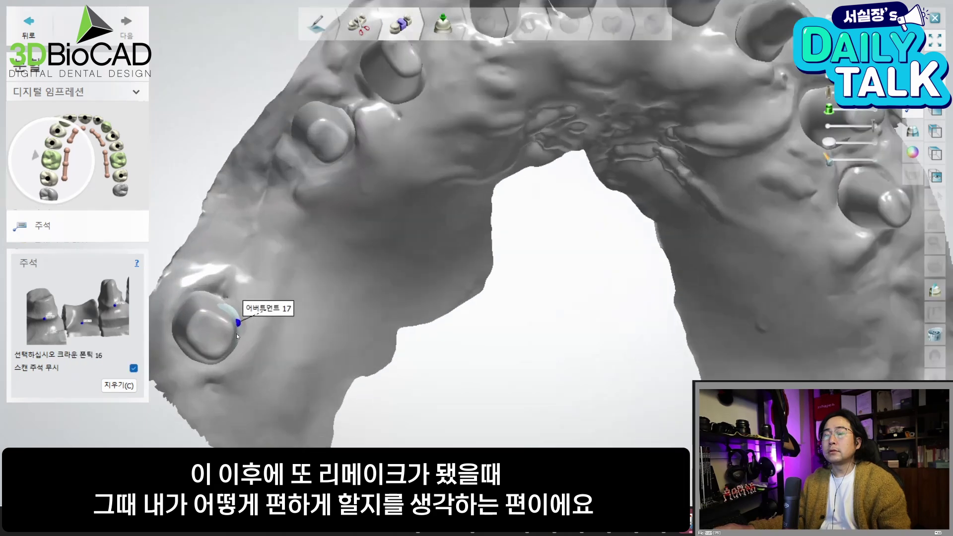
{"action": "scroll", "coordinate": [258, 233], "scroll_direction": "down", "scroll_amount": 1}
{"action": "left_click", "coordinate": [263, 237]}
{"action": "left_click", "coordinate": [318, 154]}
{"action": "left_click", "coordinate": [360, 158]}
{"action": "left_click", "coordinate": [394, 130]}
{"action": "left_click", "coordinate": [458, 120]}
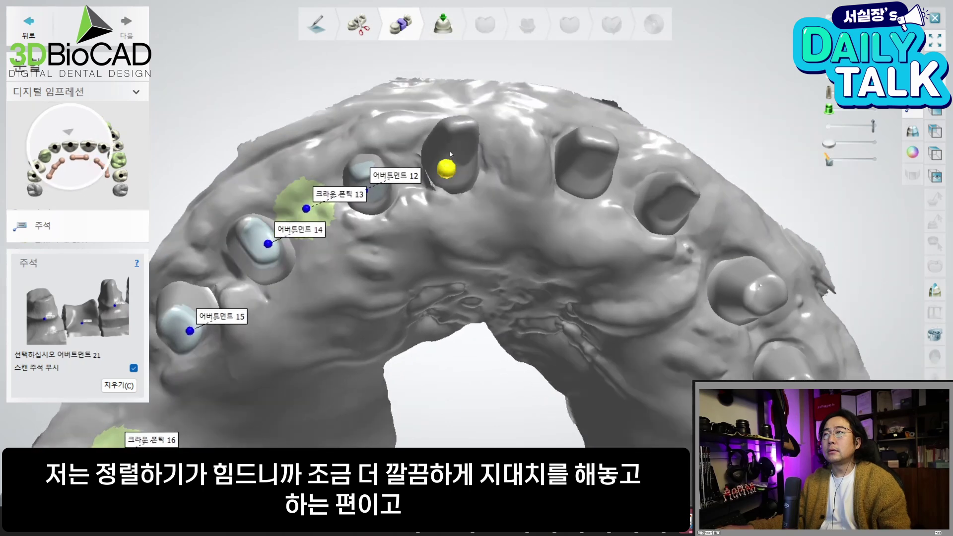
Annotate abutments 11, 21, 22, 24, 25 and 27 and crown pontics 23 and 26, and accept the cap angle check
{"action": "left_click", "coordinate": [449, 152]}
{"action": "left_click", "coordinate": [560, 158]}
{"action": "left_click", "coordinate": [630, 187]}
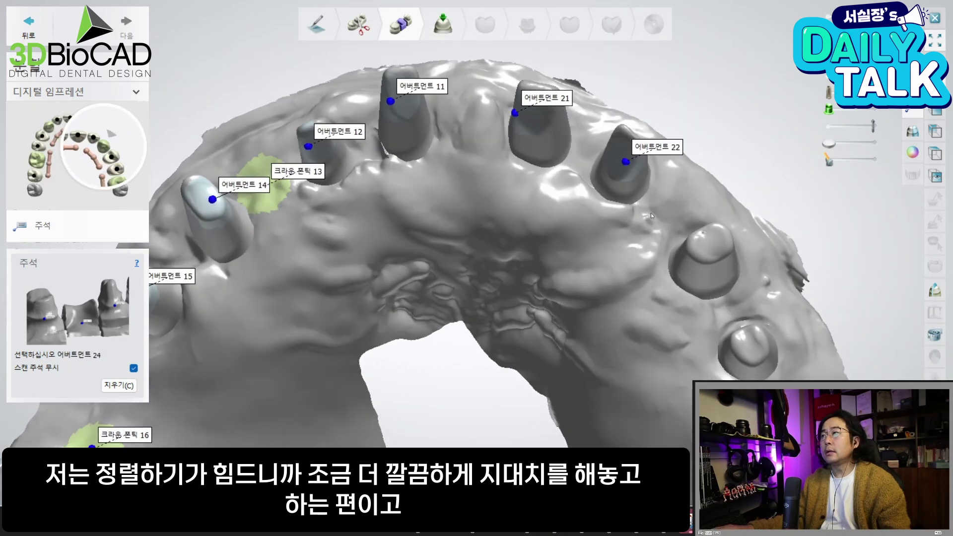
{"action": "left_click", "coordinate": [651, 213]}
{"action": "left_click", "coordinate": [700, 277]}
{"action": "left_click", "coordinate": [708, 290]}
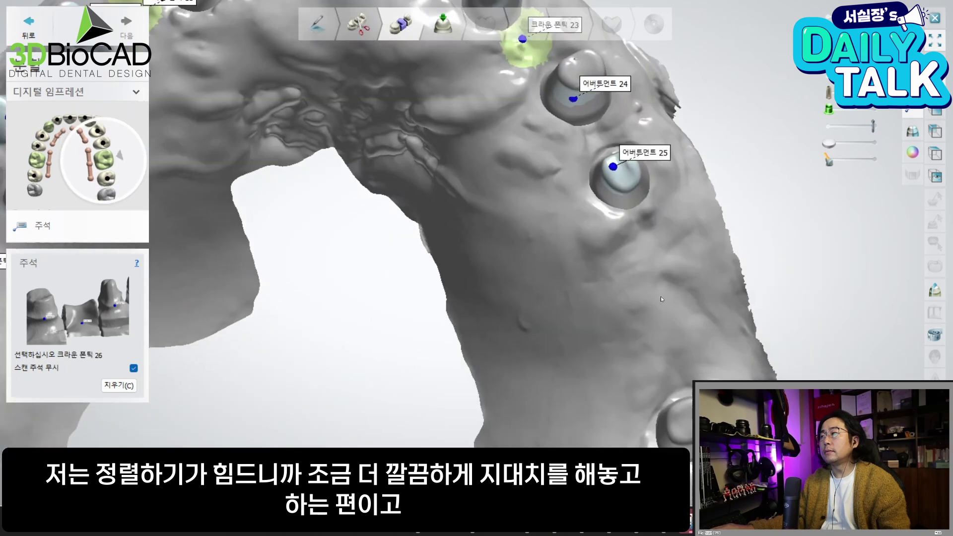
{"action": "left_click", "coordinate": [660, 298]}
{"action": "left_click", "coordinate": [679, 368]}
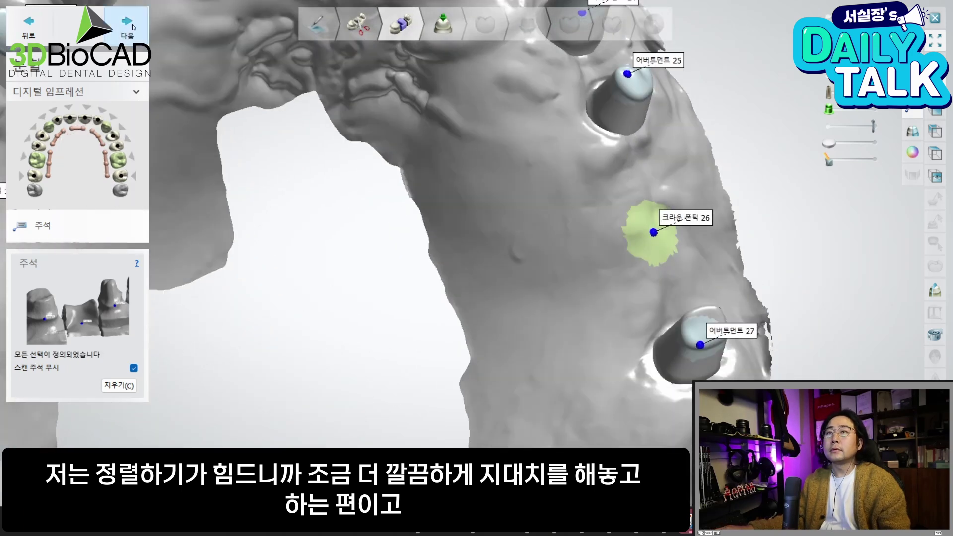
{"action": "left_click", "coordinate": [133, 30]}
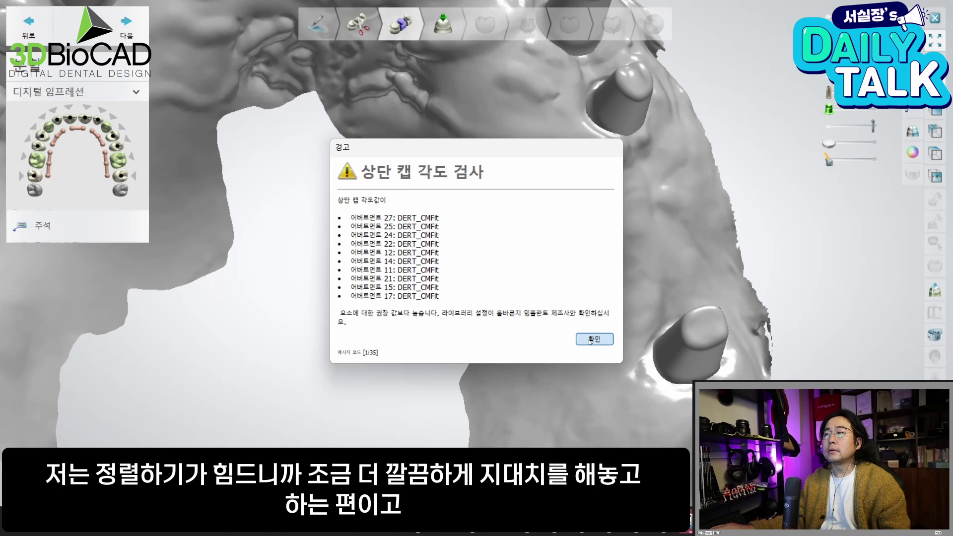
{"action": "left_click", "coordinate": [591, 340]}
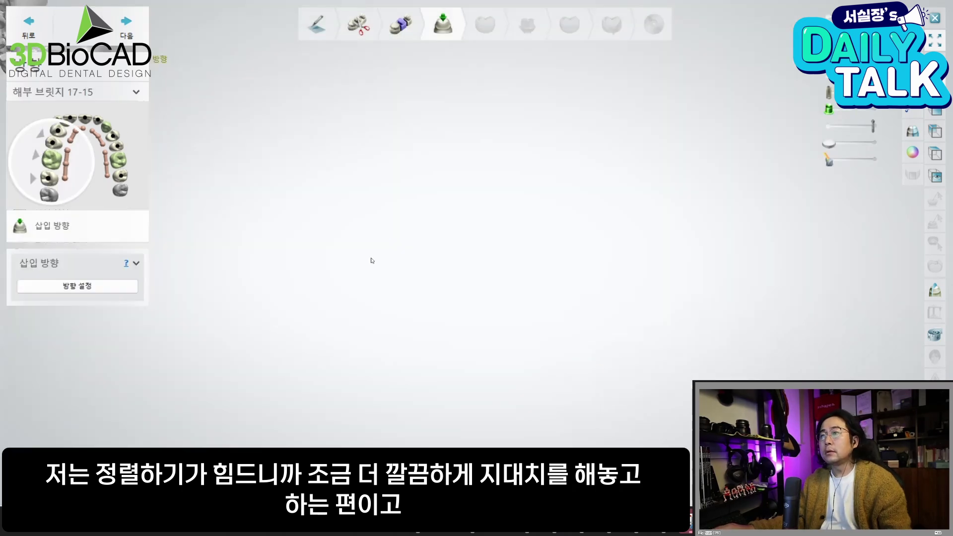
Orient the abutments and set the insertion directions for anatomy bridges 17-15 and 14-12 from the view
{"action": "middle_click_drag", "start_coordinate": [401, 214], "coordinate": [460, 231]}
{"action": "scroll", "coordinate": [459, 232], "scroll_direction": "up", "scroll_amount": 3}
{"action": "right_click_drag", "start_coordinate": [460, 232], "coordinate": [426, 269]}
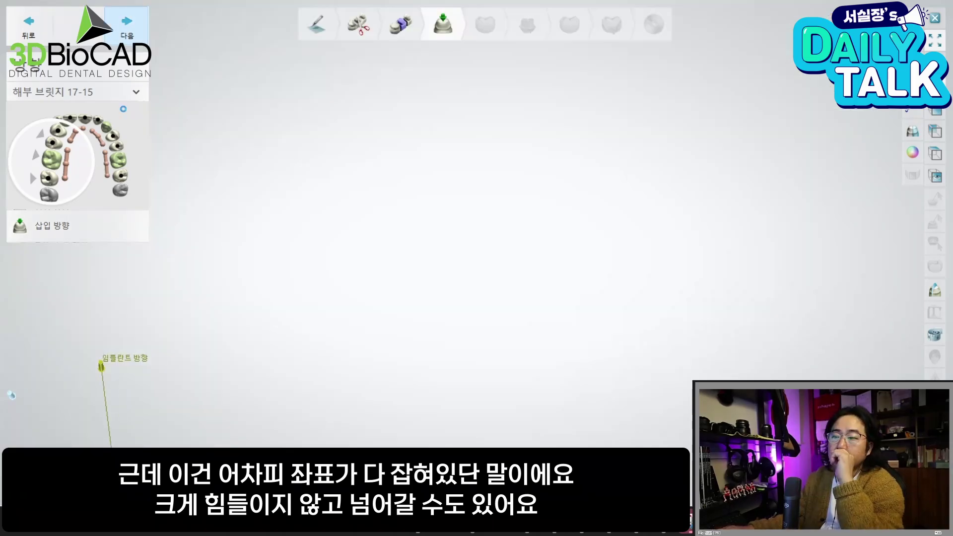
{"action": "left_click", "coordinate": [108, 43]}
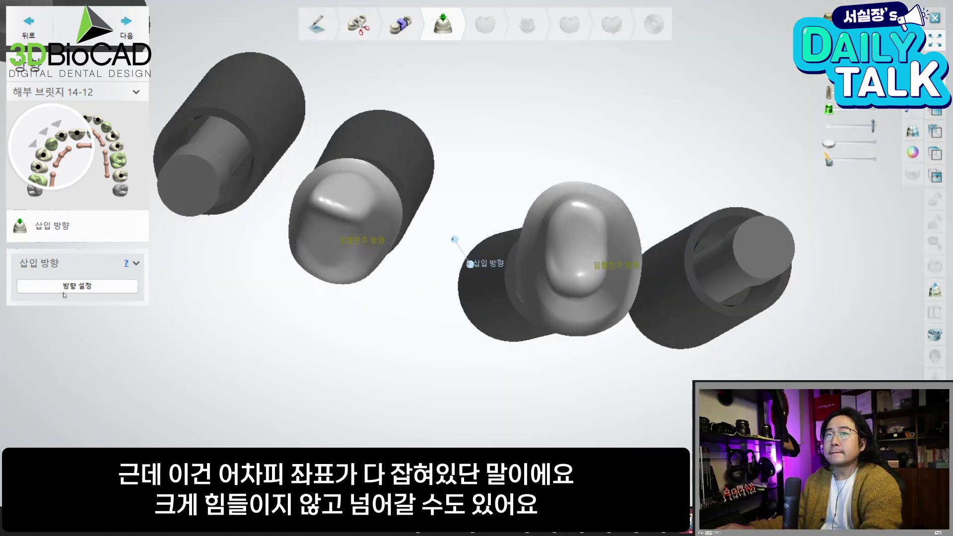
{"action": "left_click", "coordinate": [64, 295]}
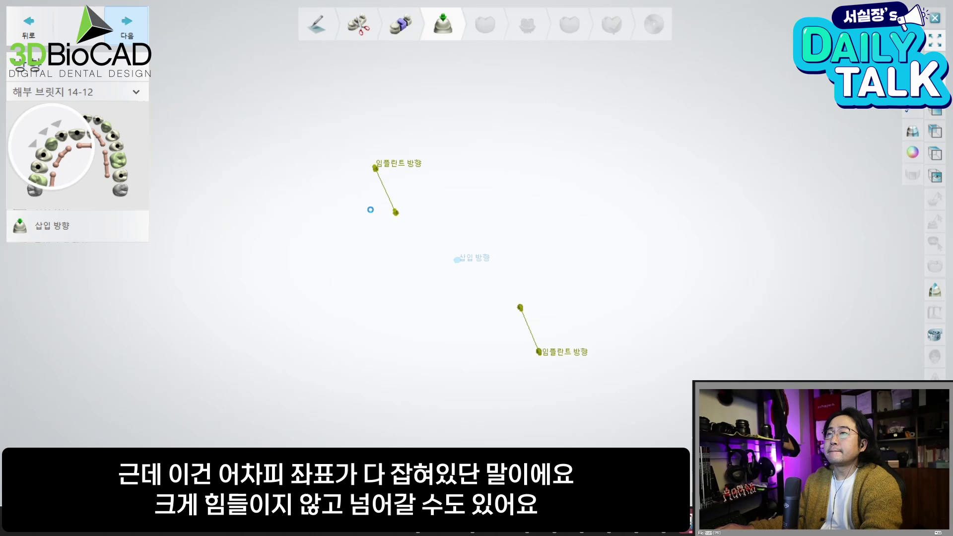
Set the insertion directions for anatomy bridges 11-21, 22-24 and 25-27 from the view
{"action": "left_click", "coordinate": [142, 37]}
{"action": "left_click", "coordinate": [98, 295]}
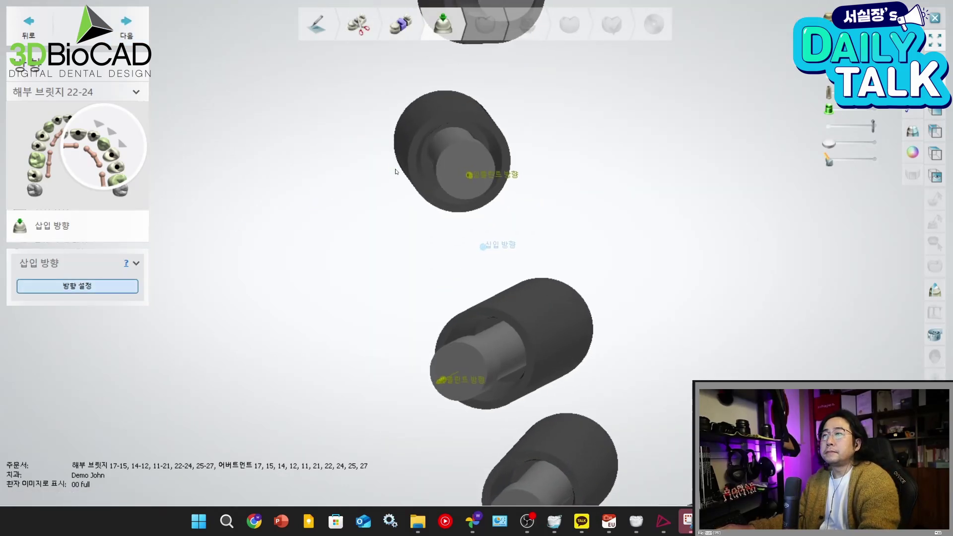
{"action": "left_click", "coordinate": [128, 22]}
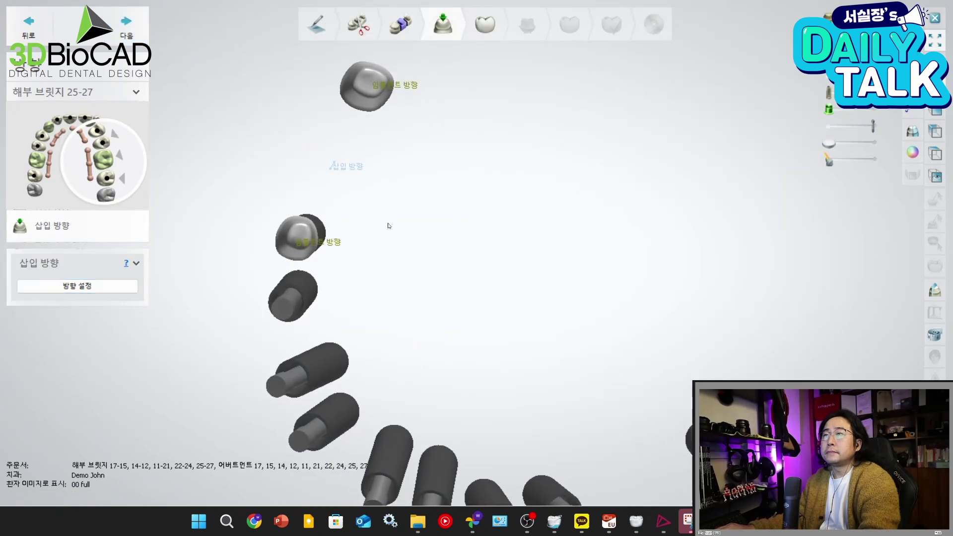
{"action": "left_click", "coordinate": [77, 286]}
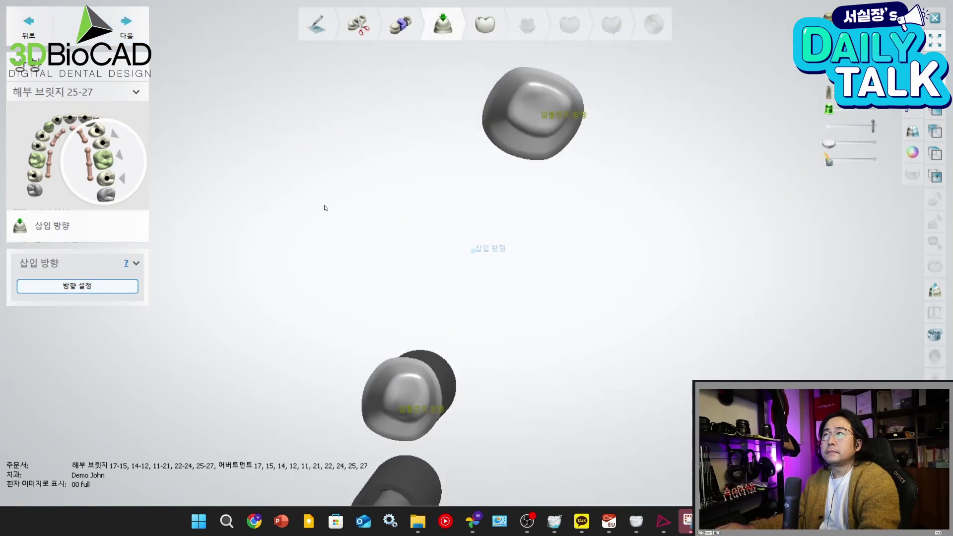
Advance to the anatomy pre-design and open the Connect and smooth tools for crown pontic 26
{"action": "left_click", "coordinate": [475, 22]}
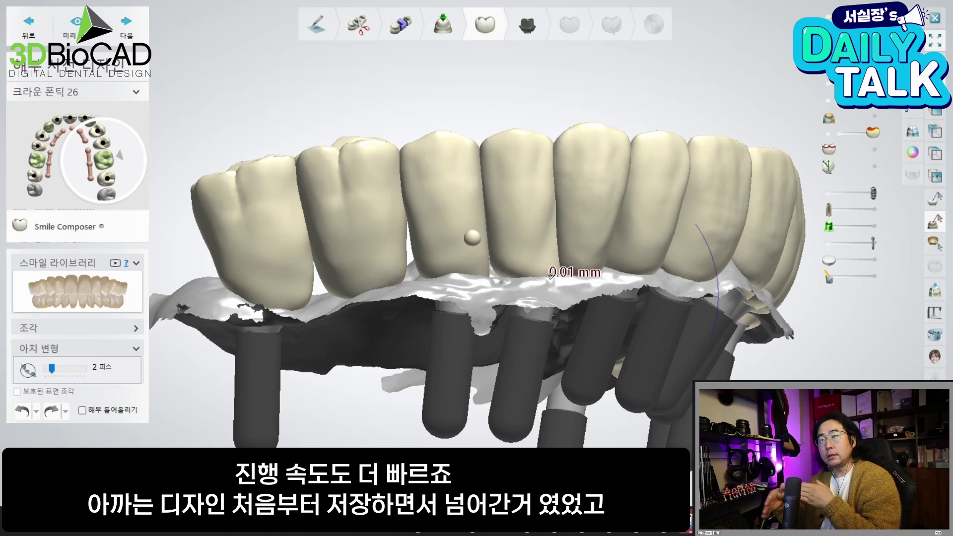
{"action": "right_click_drag", "start_coordinate": [550, 276], "coordinate": [594, 324]}
{"action": "scroll", "coordinate": [596, 328], "scroll_direction": "up", "scroll_amount": 4}
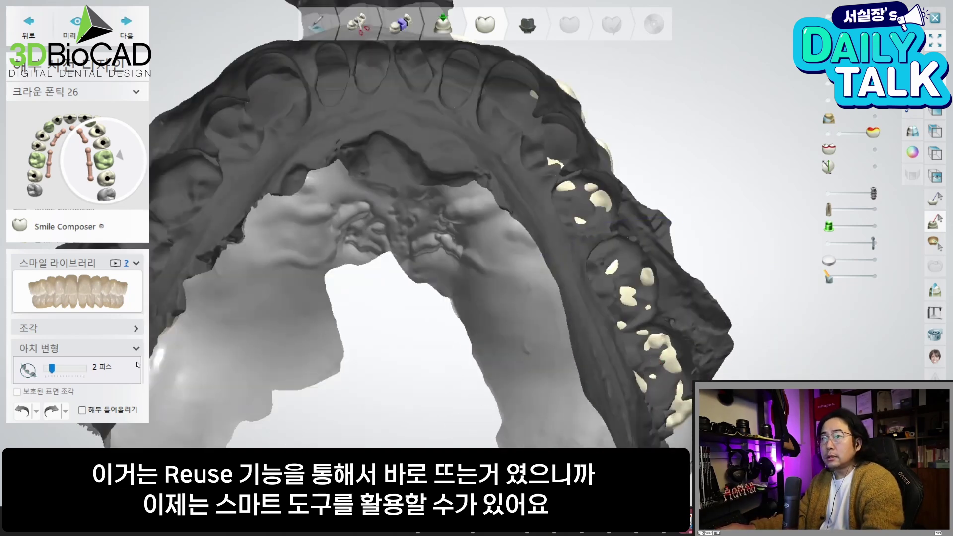
{"action": "left_click", "coordinate": [30, 327]}
{"action": "left_click", "coordinate": [99, 453]}
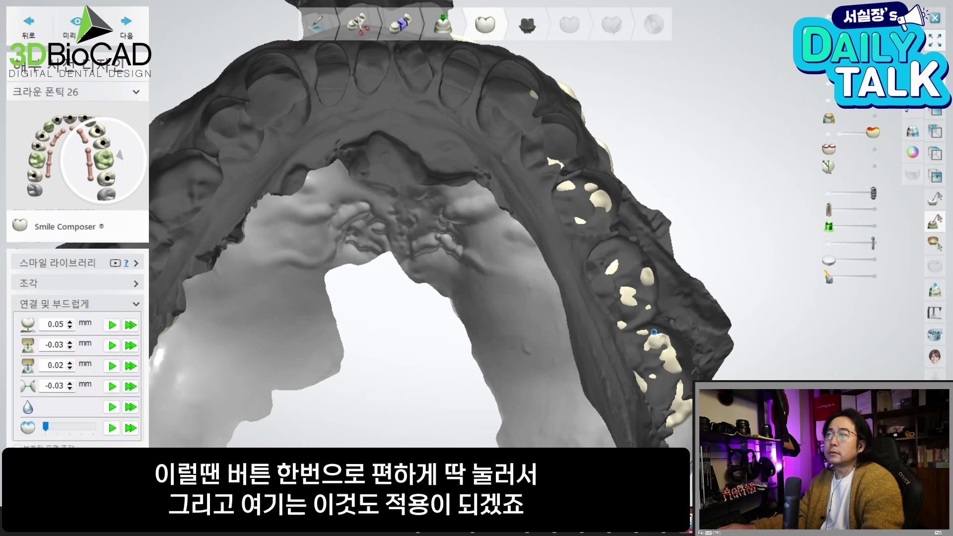
Select crown 17, hide the antagonist scan and set the contact distance map to -0.10 mm
{"action": "right_click_drag", "start_coordinate": [655, 331], "coordinate": [243, 361]}
{"action": "left_click", "coordinate": [243, 361]}
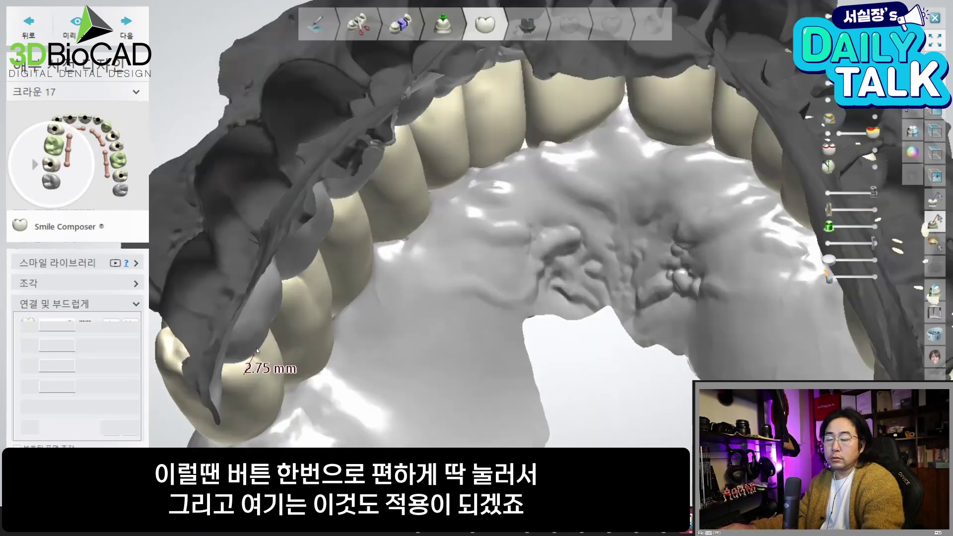
{"action": "left_click", "coordinate": [848, 134]}
{"action": "scroll", "coordinate": [844, 164], "scroll_direction": "down", "scroll_amount": 2}
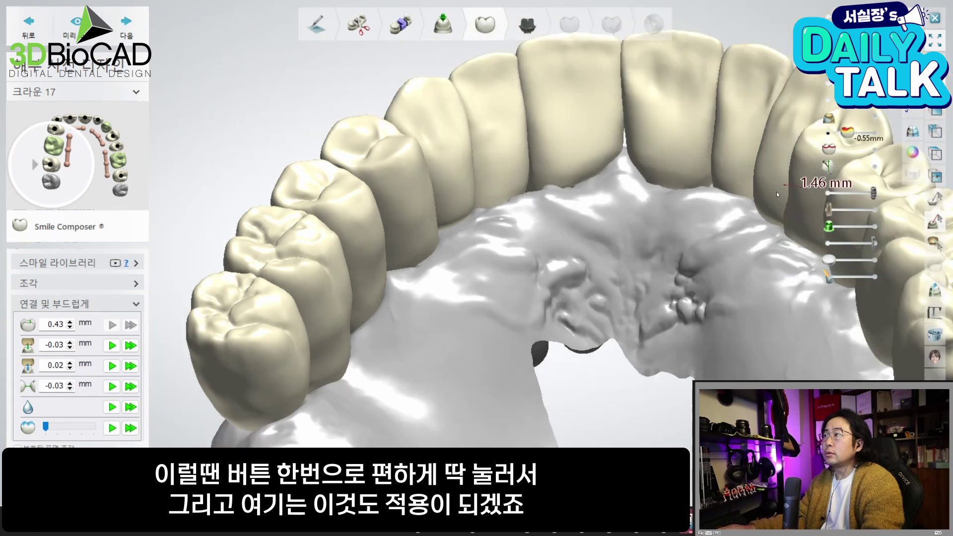
{"action": "right_click_drag", "start_coordinate": [838, 174], "coordinate": [758, 182]}
{"action": "left_click_drag", "start_coordinate": [860, 138], "coordinate": [863, 138]}
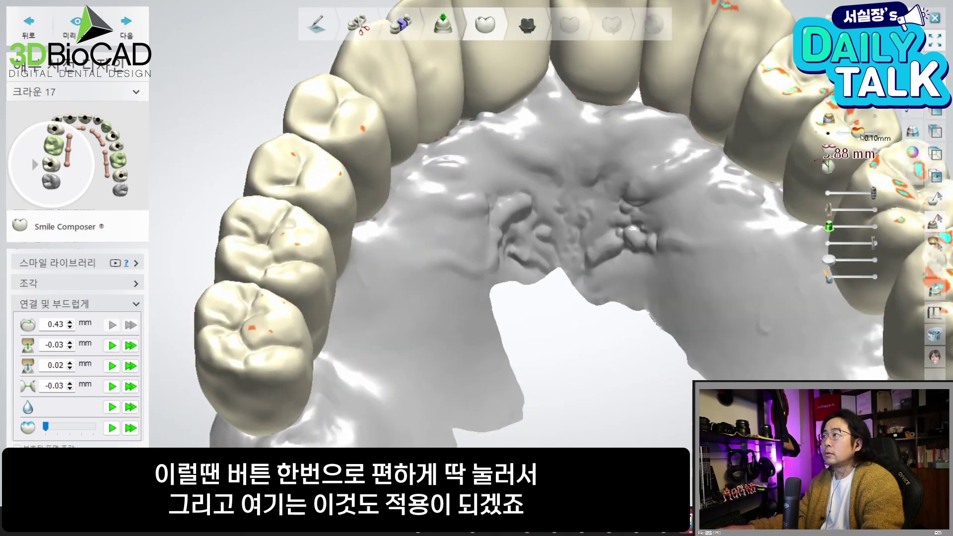
Raise crown 17 and the adjacent crown pontic 16 slightly towards the antagonist with individual transformation
{"action": "right_click_drag", "start_coordinate": [716, 196], "coordinate": [393, 323]}
{"action": "scroll", "coordinate": [323, 348], "scroll_direction": "up", "scroll_amount": 4}
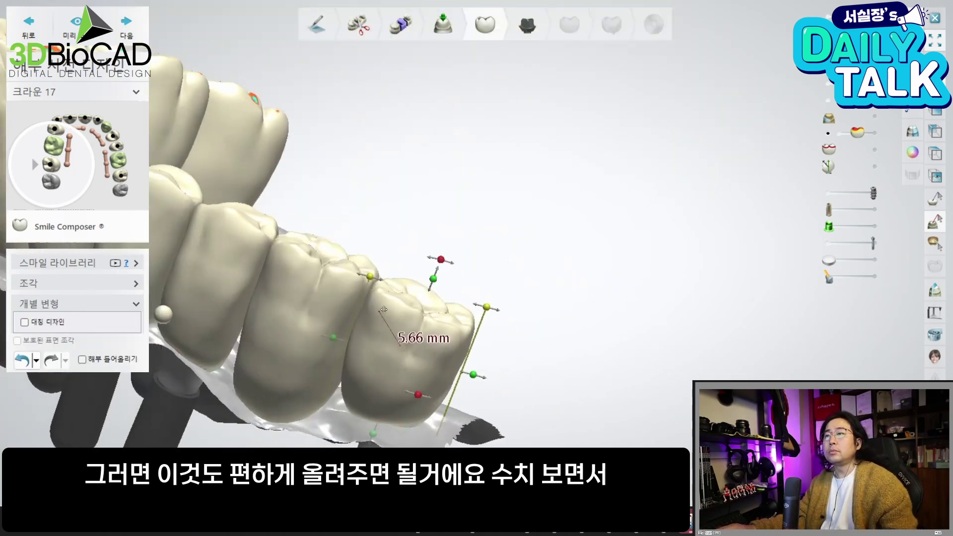
{"action": "scroll", "coordinate": [431, 279], "scroll_direction": "up", "scroll_amount": 4}
{"action": "left_click_drag", "start_coordinate": [387, 312], "coordinate": [388, 305]}
{"action": "scroll", "coordinate": [390, 317], "scroll_direction": "down", "scroll_amount": 4}
{"action": "middle_click_drag", "start_coordinate": [395, 428], "coordinate": [388, 347]}
{"action": "right_click_drag", "start_coordinate": [389, 348], "coordinate": [447, 367]}
{"action": "left_click", "coordinate": [466, 369]}
{"action": "middle_click_drag", "start_coordinate": [473, 379], "coordinate": [410, 294]}
{"action": "right_click_drag", "start_coordinate": [409, 293], "coordinate": [404, 293]}
{"action": "left_click_drag", "start_coordinate": [348, 273], "coordinate": [348, 265]}
Raise crown 15 by about 0.11 mm and raise the neighbouring crown 14 slightly with individual transformation
{"action": "left_click", "coordinate": [502, 362]}
{"action": "left_click", "coordinate": [473, 384]}
{"action": "left_click_drag", "start_coordinate": [495, 210], "coordinate": [490, 196]}
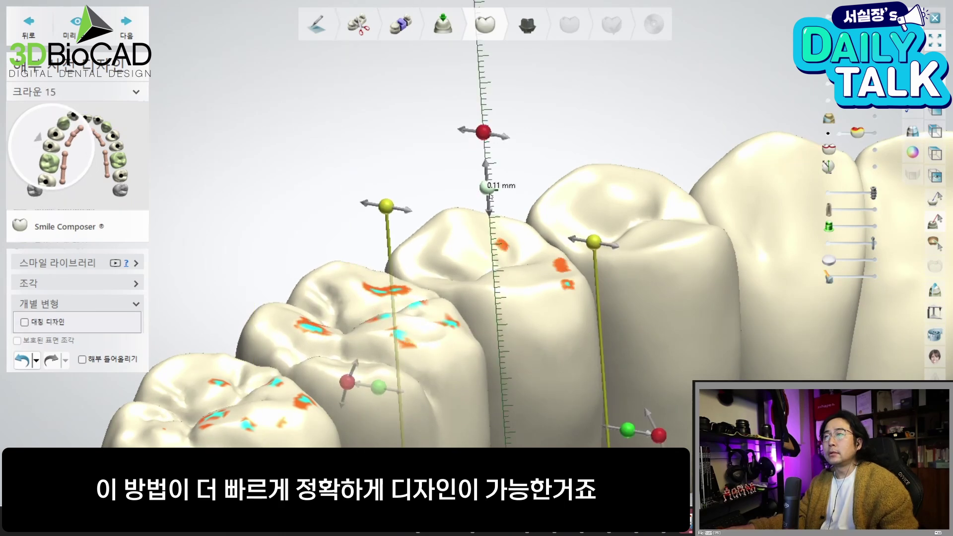
{"action": "left_click", "coordinate": [663, 312]}
{"action": "left_click_drag", "start_coordinate": [642, 138], "coordinate": [642, 125]}
Examine the crowns' occlusal contacts and their gingival side around the implant abutments
{"action": "mouse_move", "coordinate": [641, 128]}
{"action": "right_mouse_down"}
{"action": "mouse_move", "coordinate": [511, 277]}
{"action": "mouse_move", "coordinate": [464, 305]}
{"action": "mouse_move", "coordinate": [570, 258]}
{"action": "mouse_move", "coordinate": [610, 223]}
{"action": "mouse_move", "coordinate": [557, 217]}
{"action": "mouse_move", "coordinate": [501, 274]}
{"action": "mouse_move", "coordinate": [602, 274]}
{"action": "mouse_move", "coordinate": [409, 323]}
{"action": "mouse_move", "coordinate": [317, 313]}
{"action": "right_mouse_up"}
{"action": "key", "text": "space"}
{"action": "scroll", "coordinate": [513, 311], "scroll_direction": "up", "scroll_amount": 2}
{"action": "key", "text": "h"}
{"action": "key", "text": "1"}
{"action": "scroll", "coordinate": [614, 266], "scroll_direction": "down", "scroll_amount": 3}
{"action": "key", "text": "h"}
{"action": "key", "text": "space"}
{"action": "left_click", "coordinate": [57, 301]}
{"action": "right_click_drag", "start_coordinate": [55, 370], "coordinate": [47, 398]}
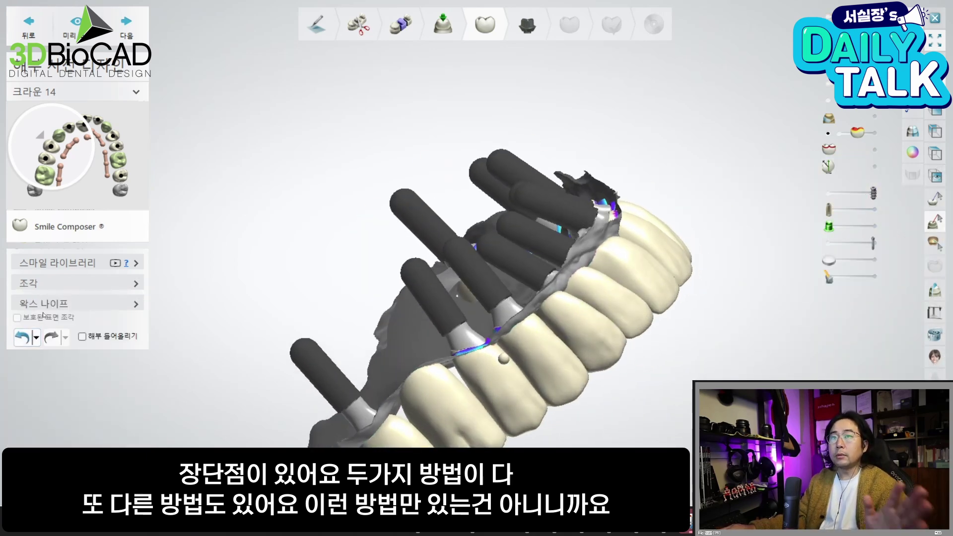
{"action": "left_click", "coordinate": [64, 283]}
{"action": "right_click_drag", "start_coordinate": [494, 400], "coordinate": [501, 391]}
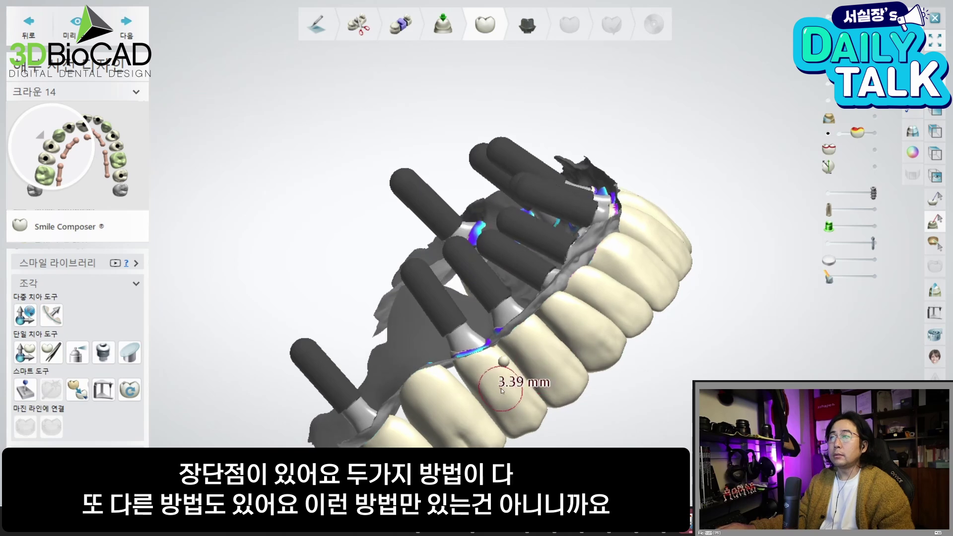
Advance to the abutment design and set abutment 17's die interface to a 0.020 mm cement gap and 0.030 mm extra cement gap
{"action": "left_click", "coordinate": [532, 18]}
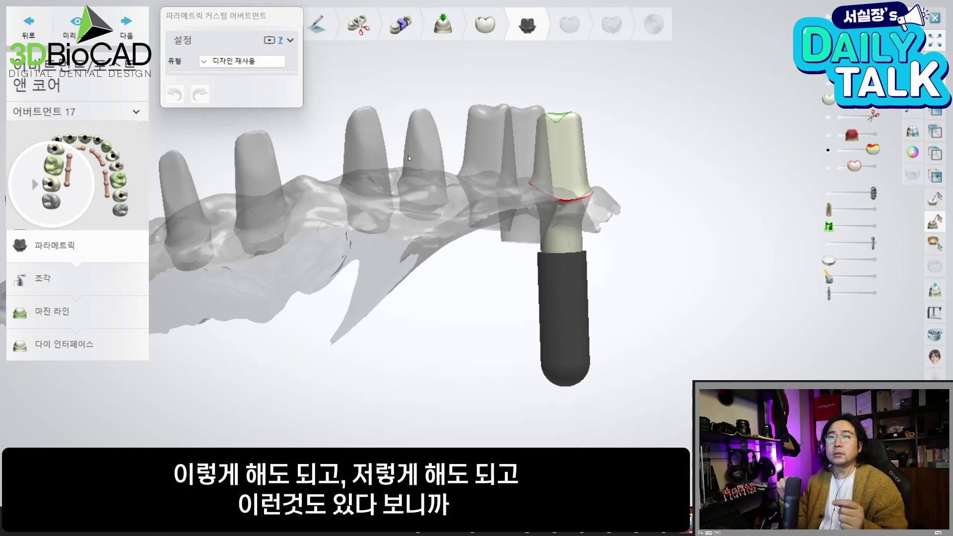
{"action": "left_click", "coordinate": [63, 344]}
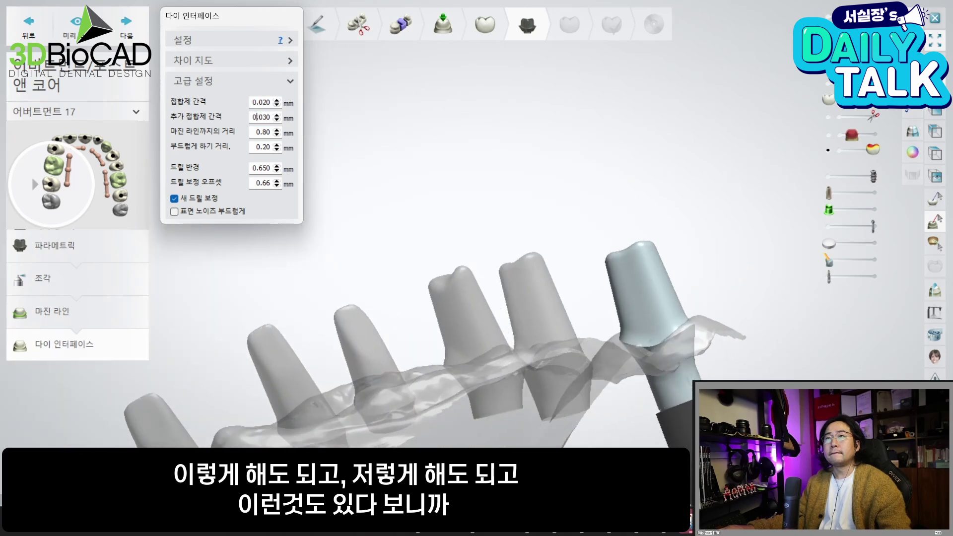
{"action": "left_click", "coordinate": [59, 35]}
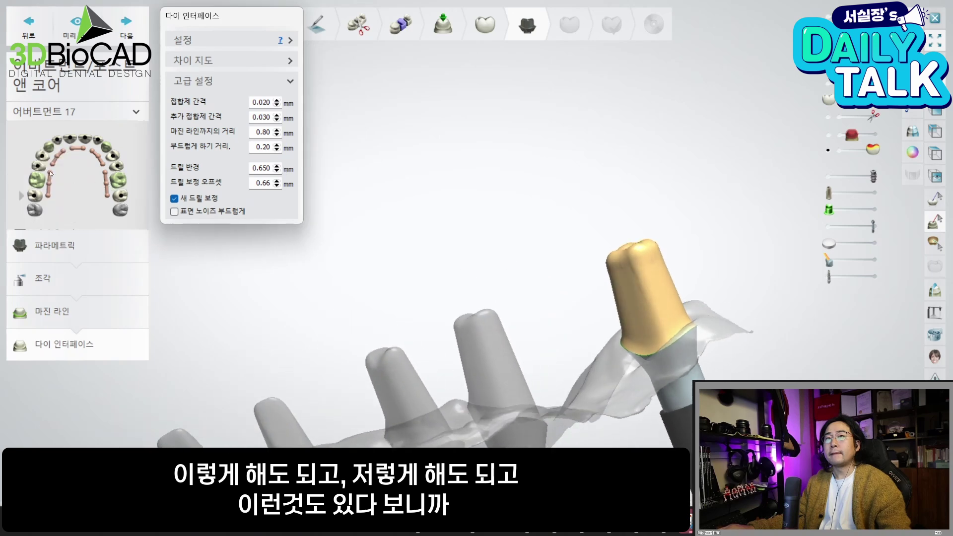
Set abutment 15's die interface to a 0.020 mm cement gap and 0.030 mm extra cement gap
{"action": "left_click", "coordinate": [44, 169]}
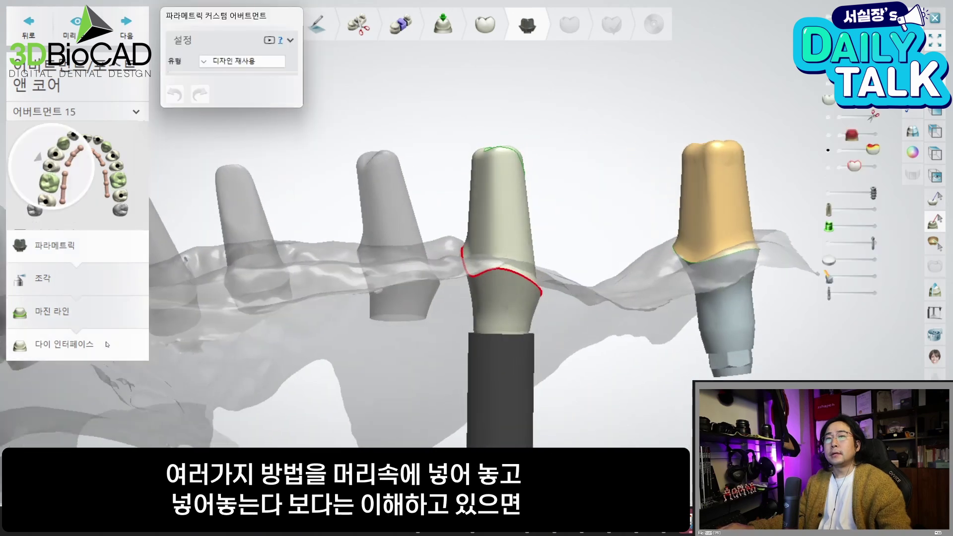
{"action": "left_click", "coordinate": [110, 335]}
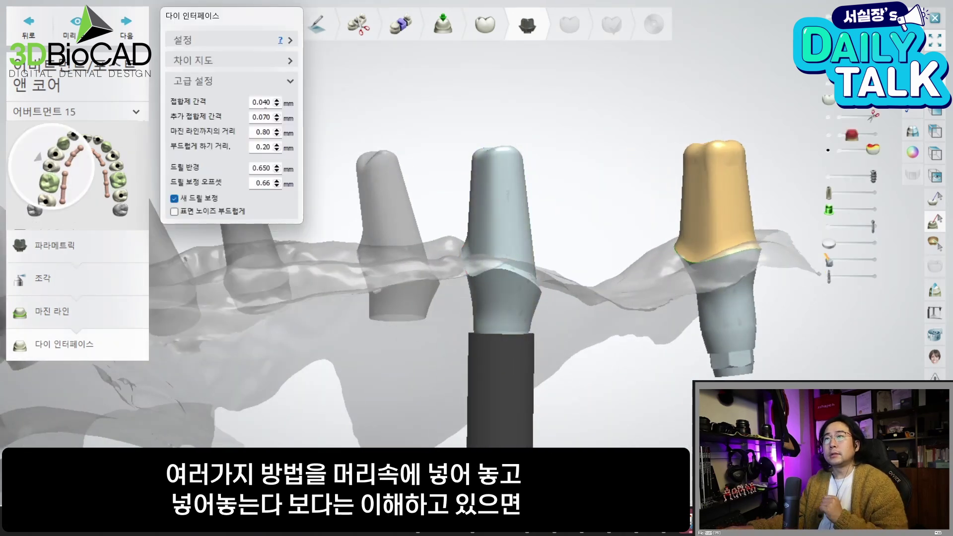
{"action": "key", "text": "BackSpace"}
{"action": "key", "text": "BackSpace"}
{"action": "type", "text": "30"}
{"action": "right_click_drag", "start_coordinate": [329, 248], "coordinate": [349, 264]}
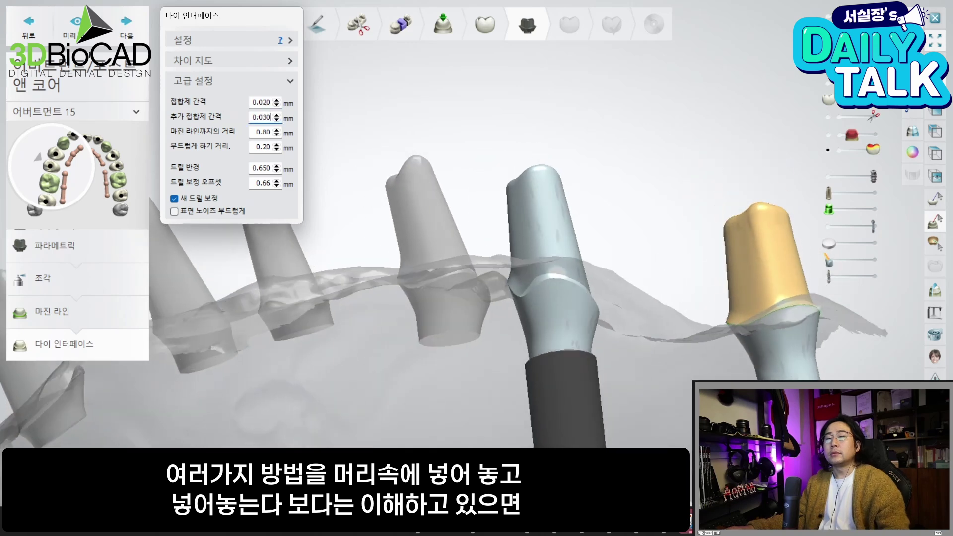
{"action": "key", "text": "Return"}
{"action": "scroll", "coordinate": [348, 265], "scroll_direction": "down", "scroll_amount": 2}
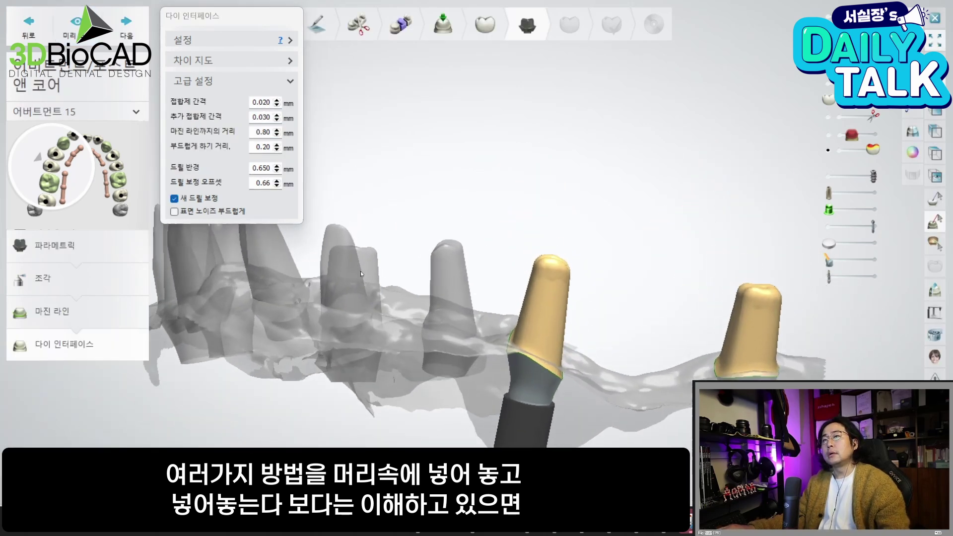
Process abutment 14, accept the minimum thickness for all violations, and open sculpting on abutment 12
{"action": "left_click", "coordinate": [47, 162]}
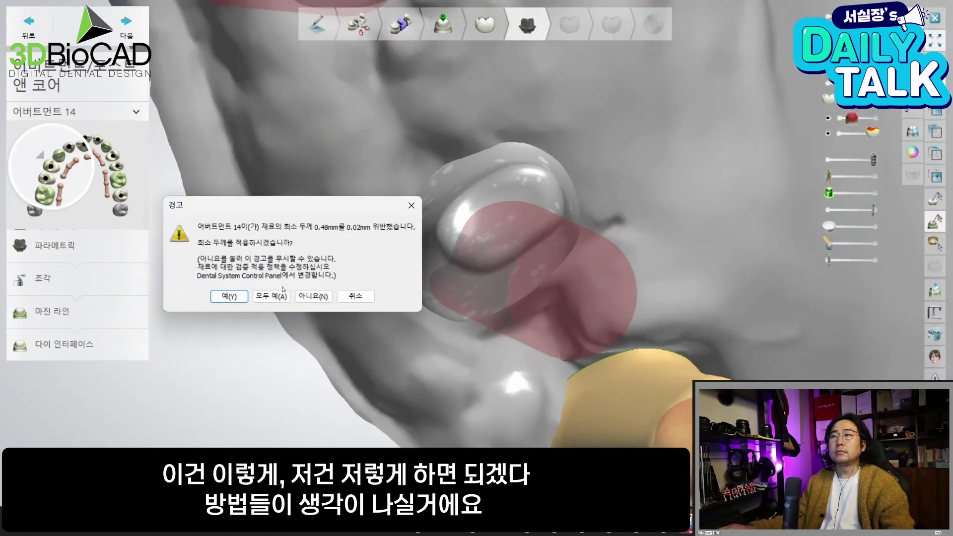
{"action": "left_click", "coordinate": [281, 296]}
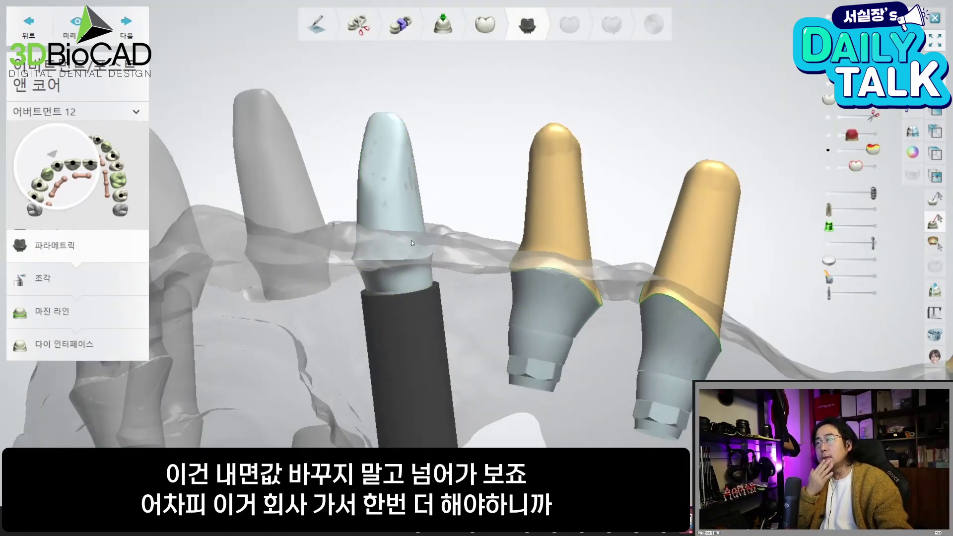
{"action": "left_click", "coordinate": [411, 244]}
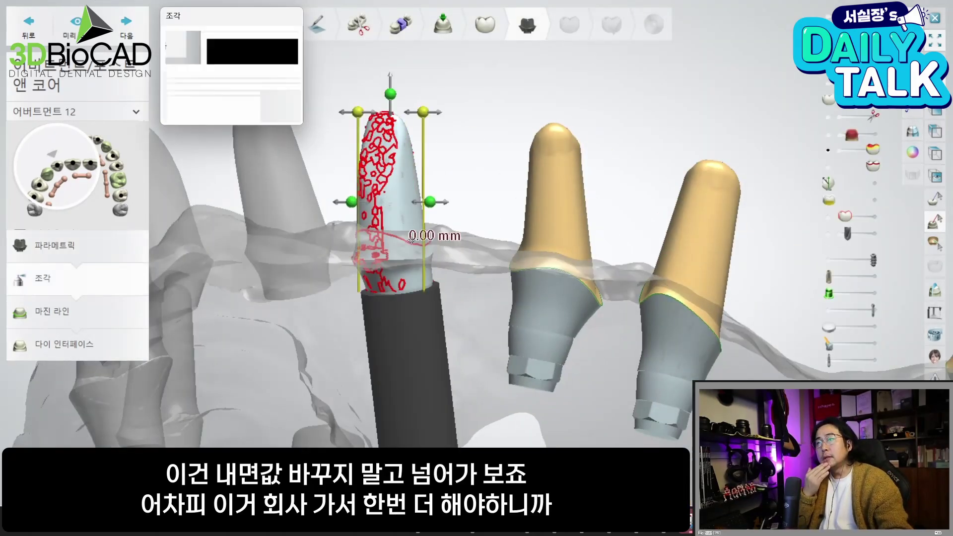
{"action": "left_click", "coordinate": [665, 80]}
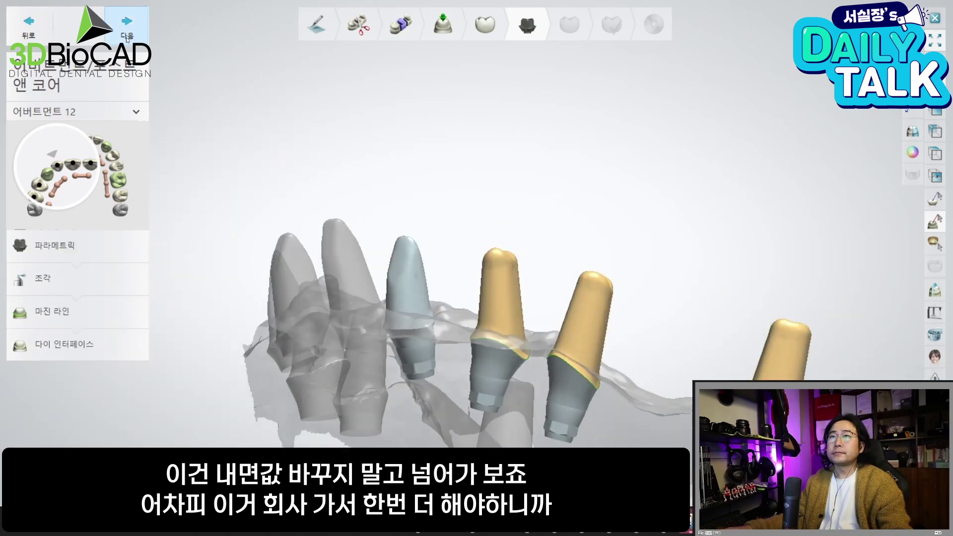
Advance through the remaining abutments up to 27, declining the minimum thickness for abutment 12 and dismissing the error reports
{"action": "left_click", "coordinate": [125, 28]}
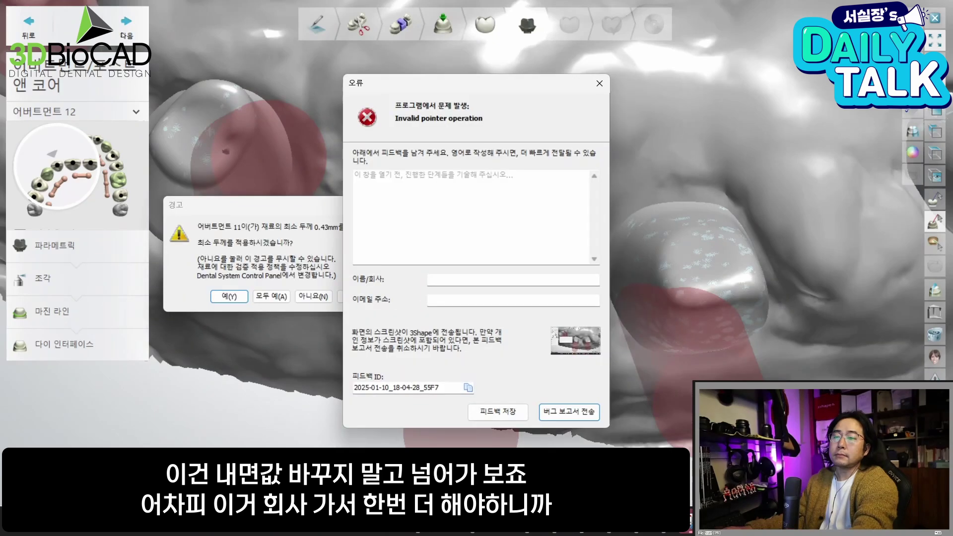
{"action": "left_click", "coordinate": [599, 83]}
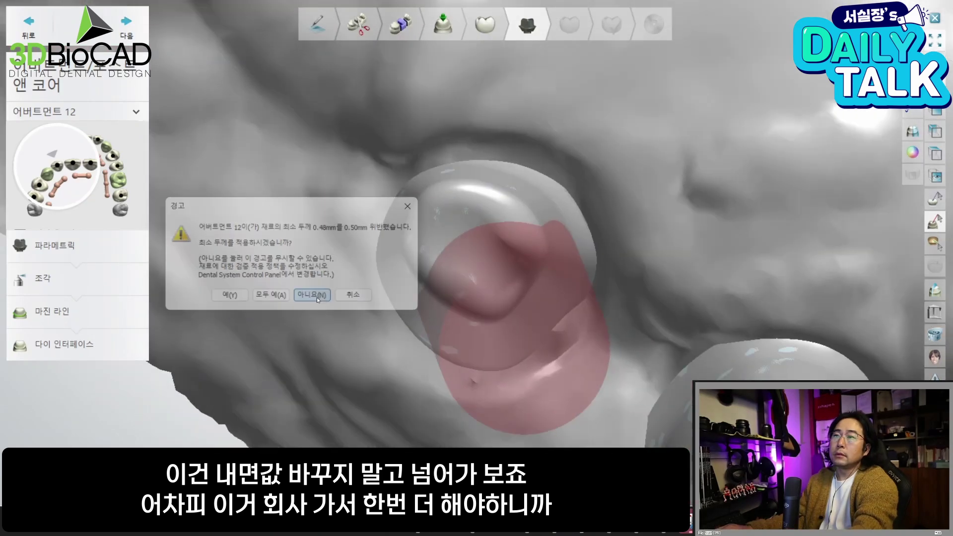
{"action": "left_click", "coordinate": [315, 296]}
{"action": "left_click", "coordinate": [599, 84]}
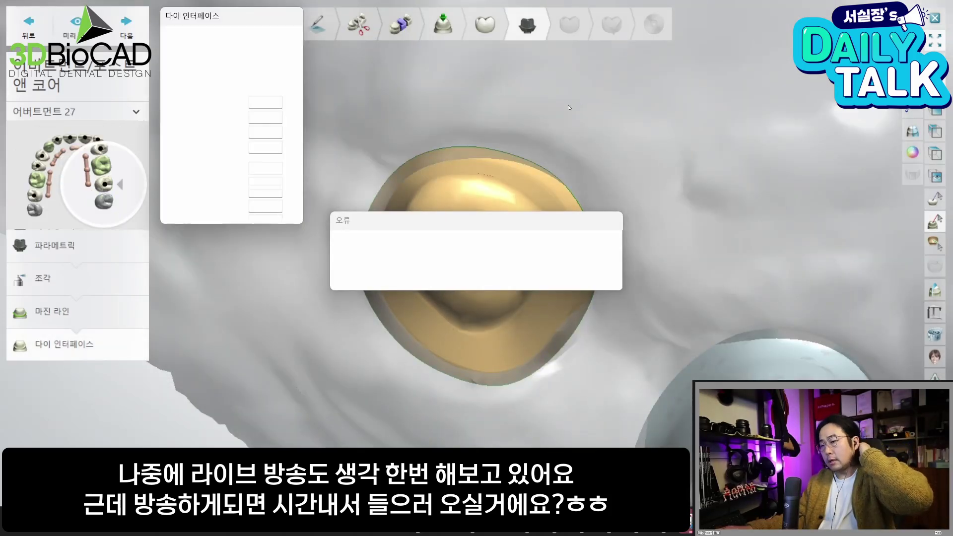
{"action": "left_click", "coordinate": [594, 267]}
{"action": "left_click", "coordinate": [598, 265]}
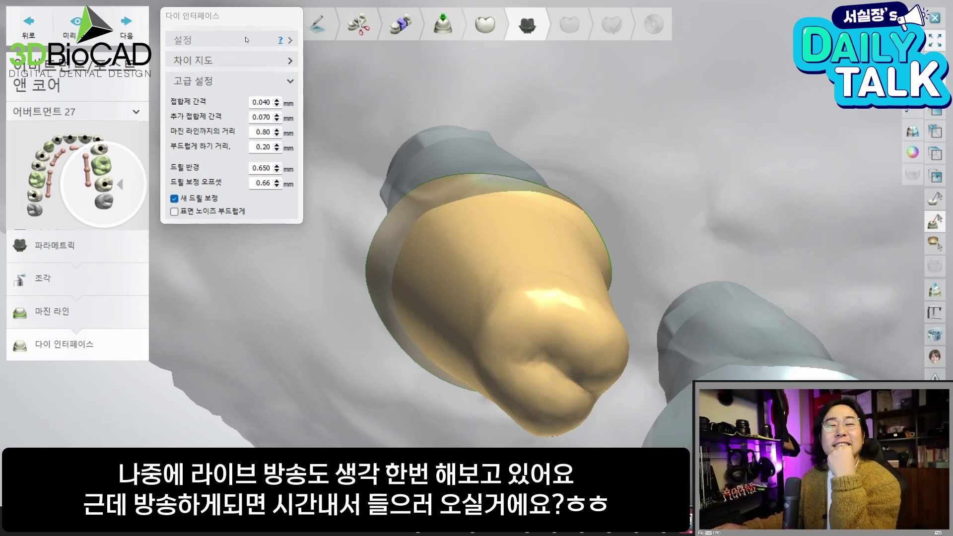
Try to advance past the abutment design from abutment 27 and dismiss the runtime error
{"action": "left_click", "coordinate": [130, 32]}
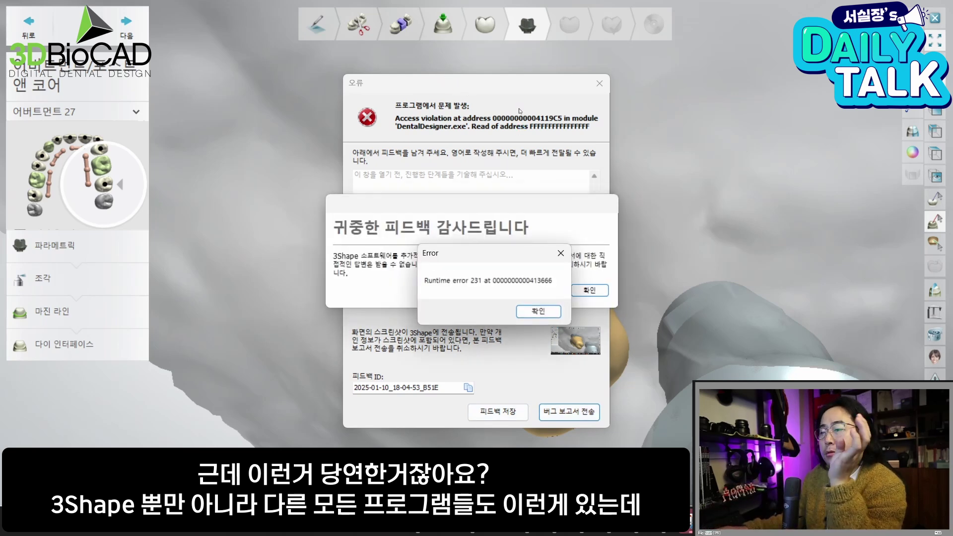
{"action": "left_click", "coordinate": [527, 311]}
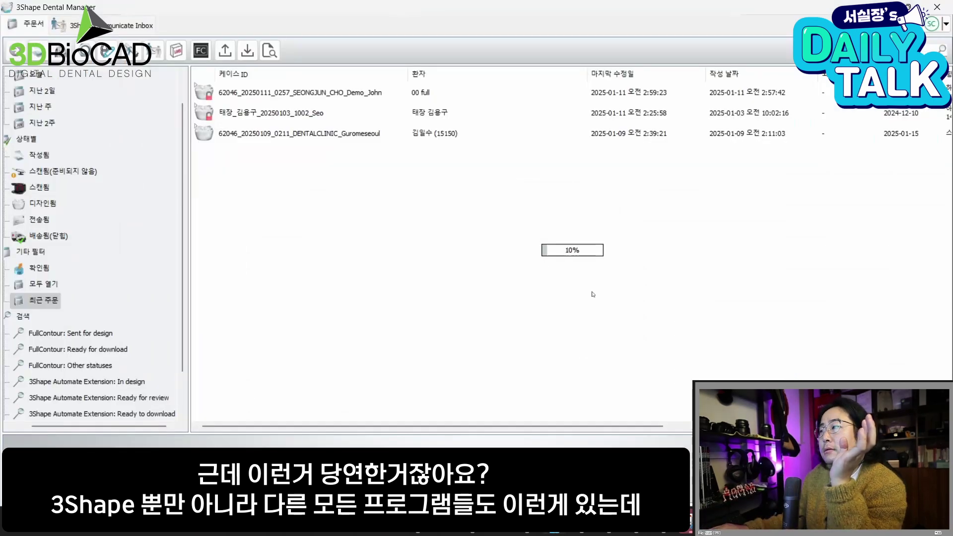
{"action": "left_click", "coordinate": [576, 331]}
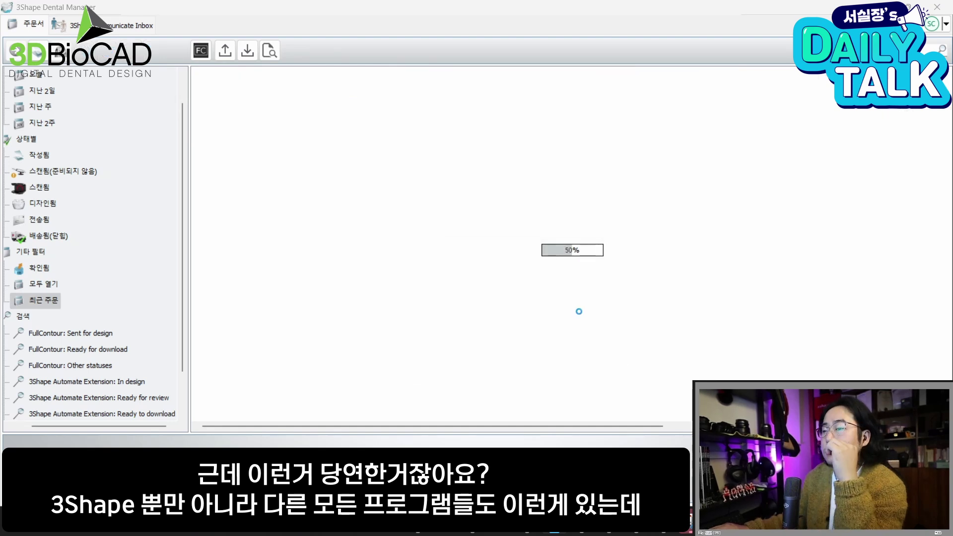
Reopen the 00 full case for design from the order list in 3Shape Dental Manager
{"action": "left_click", "coordinate": [324, 114]}
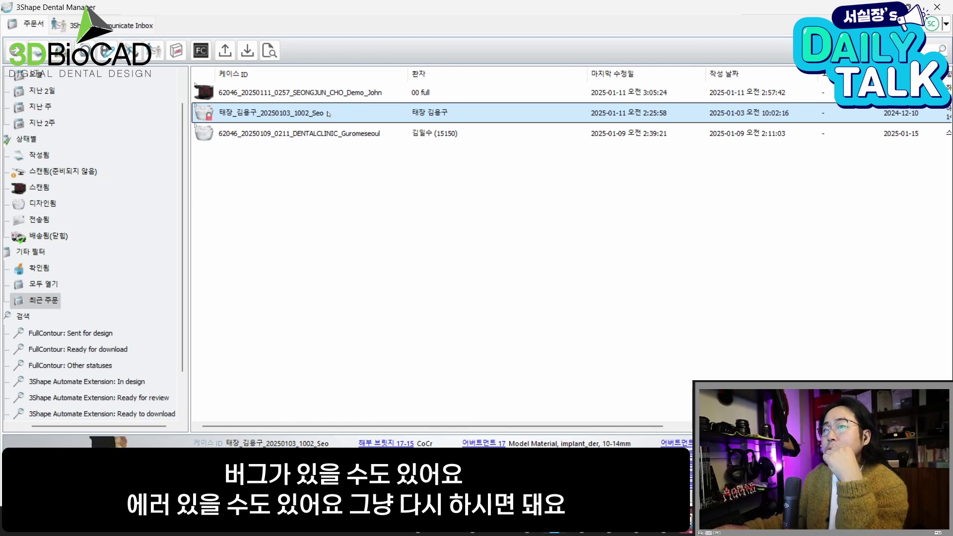
{"action": "right_click", "coordinate": [506, 316]}
{"action": "left_click", "coordinate": [537, 276]}
{"action": "right_click", "coordinate": [248, 88]}
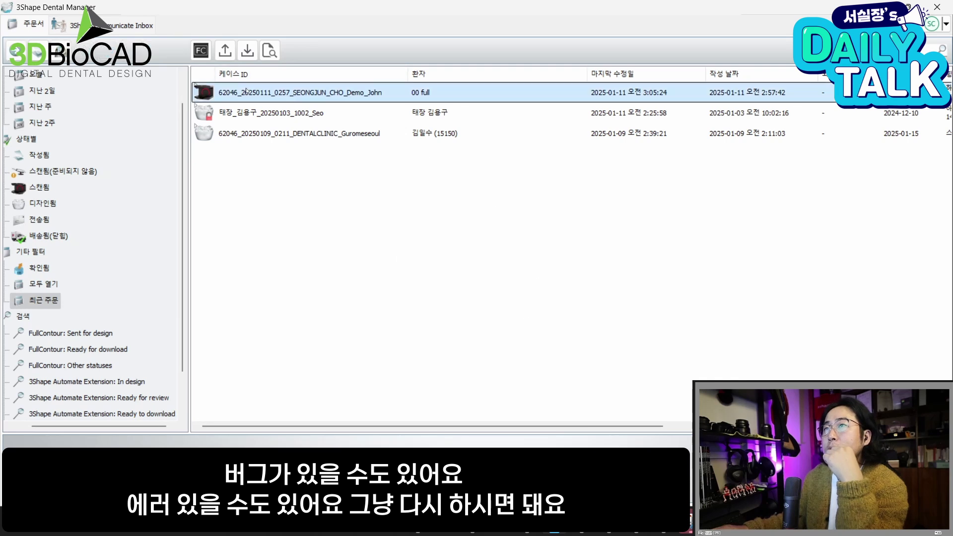
{"action": "left_click", "coordinate": [276, 118]}
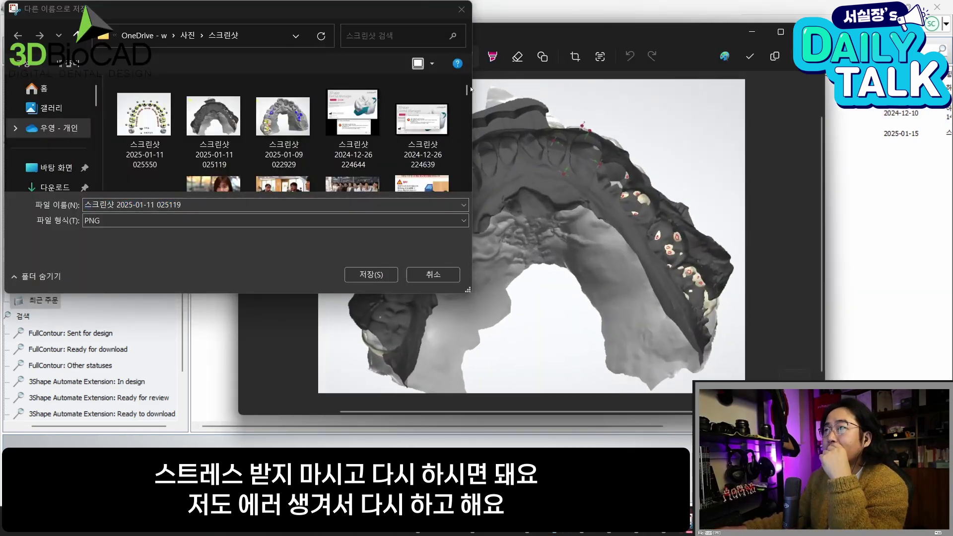
Cancel saving the captured screenshot and minimize the Snipping Tool window
{"action": "left_click", "coordinate": [459, 12]}
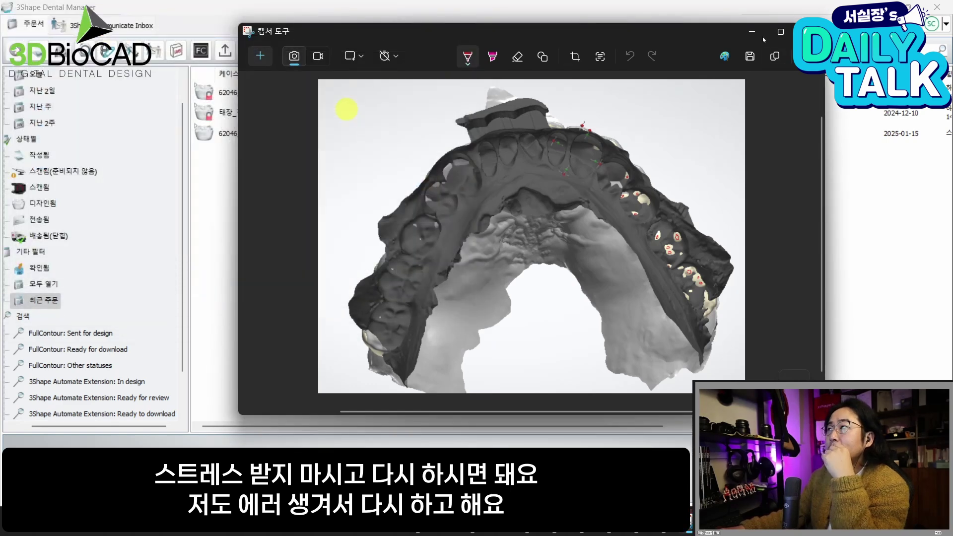
{"action": "left_click", "coordinate": [752, 31]}
{"action": "right_click", "coordinate": [571, 321]}
{"action": "key", "text": "Escape"}
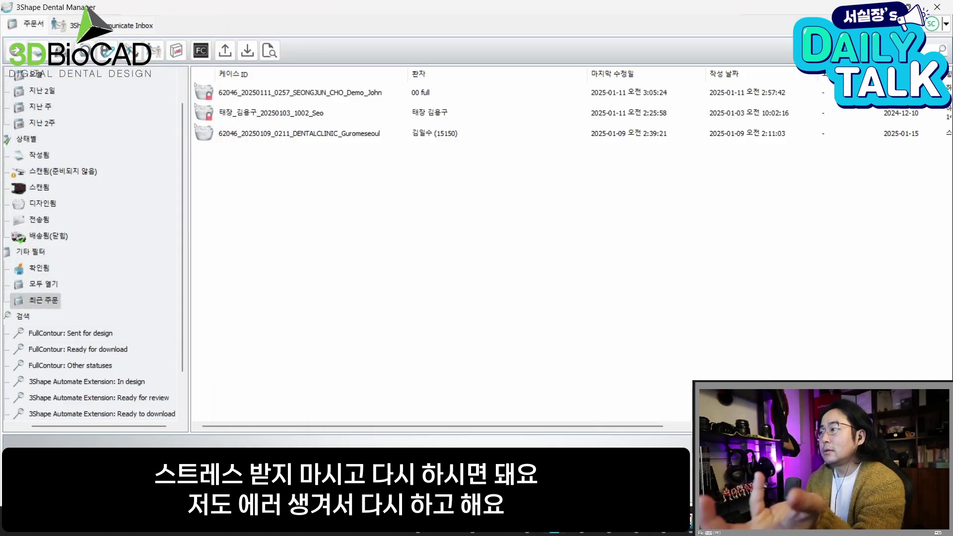
{"action": "left_click_drag", "start_coordinate": [432, 426], "coordinate": [477, 425]}
{"action": "left_click_drag", "start_coordinate": [408, 427], "coordinate": [364, 420]}
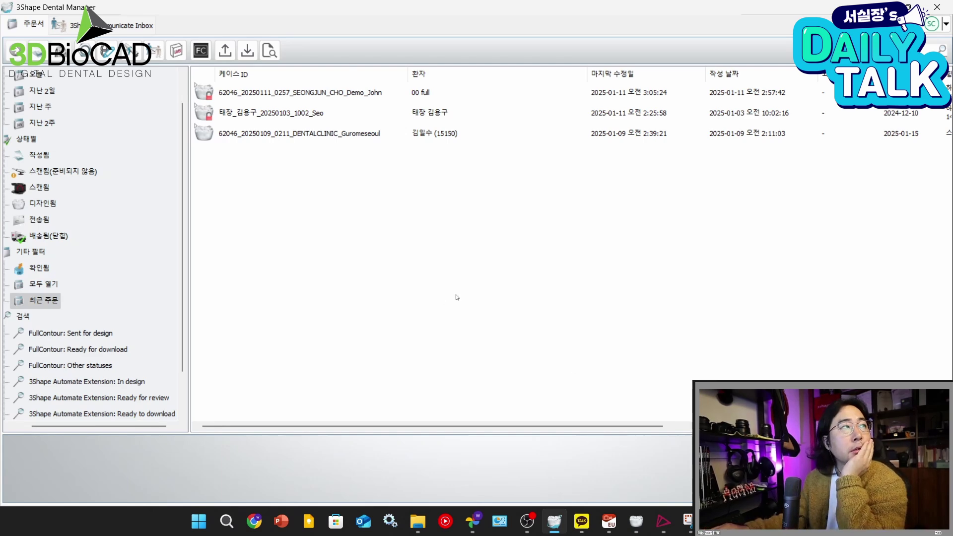
Switch to the already open Dental Designer case and examine the full-arch bridges from several sides
{"action": "left_click", "coordinate": [636, 525]}
{"action": "scroll", "coordinate": [569, 350], "scroll_direction": "down", "scroll_amount": 8}
{"action": "scroll", "coordinate": [619, 401], "scroll_direction": "down", "scroll_amount": 3}
{"action": "right_click_drag", "start_coordinate": [619, 400], "coordinate": [556, 381]}
{"action": "scroll", "coordinate": [527, 382], "scroll_direction": "up", "scroll_amount": 3}
{"action": "right_click_drag", "start_coordinate": [449, 366], "coordinate": [488, 157]}
{"action": "scroll", "coordinate": [467, 335], "scroll_direction": "up", "scroll_amount": 3}
{"action": "middle_click_drag", "start_coordinate": [543, 298], "coordinate": [540, 337]}
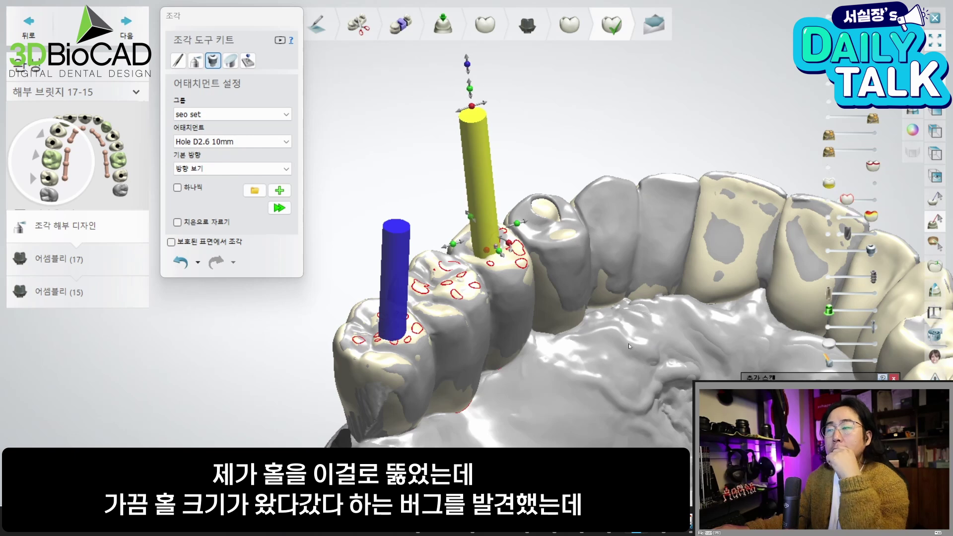
Examine the Hole D2.6 10mm attachments on the 17-15 bridge from occlusal and side views
{"action": "scroll", "coordinate": [527, 341], "scroll_direction": "down", "scroll_amount": 4}
{"action": "right_click_drag", "start_coordinate": [511, 363], "coordinate": [521, 289]}
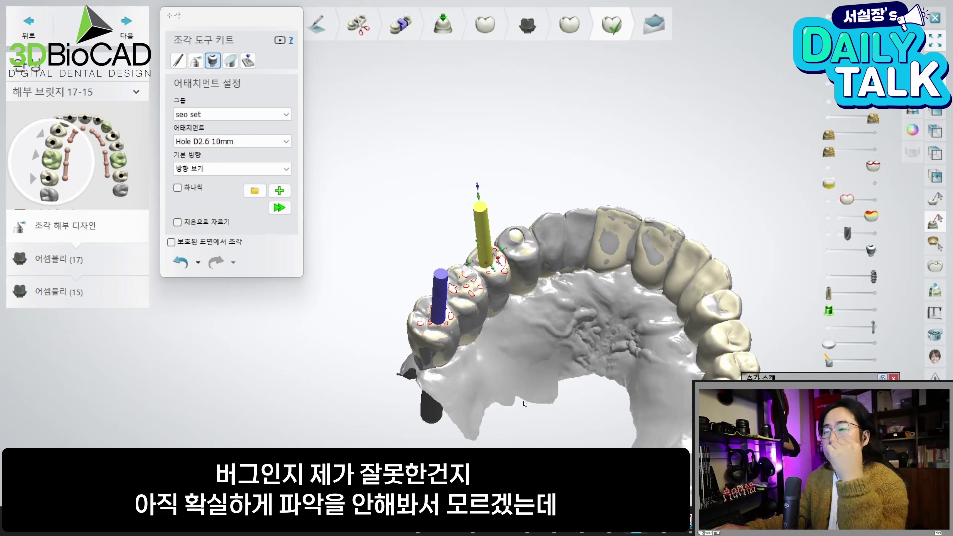
{"action": "right_click_drag", "start_coordinate": [534, 425], "coordinate": [425, 361]}
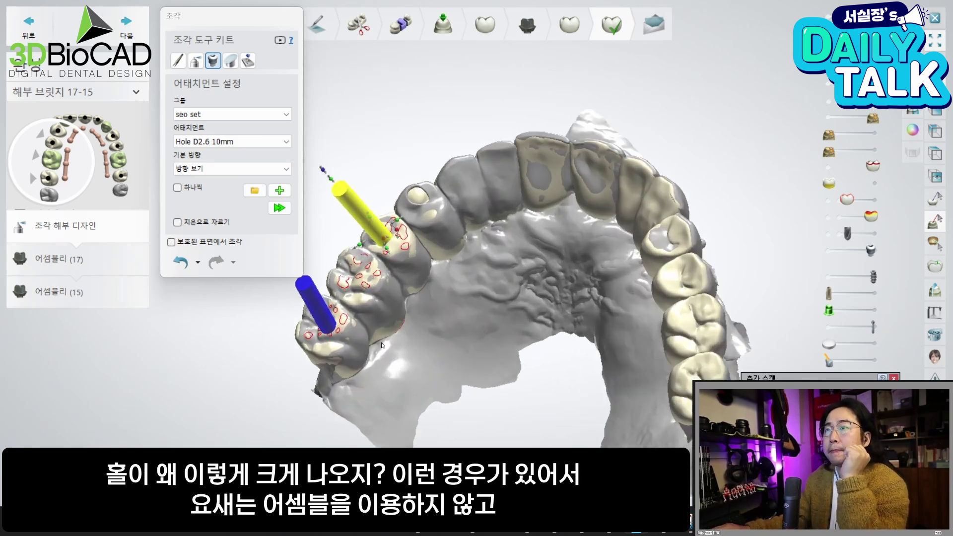
{"action": "right_click_drag", "start_coordinate": [385, 347], "coordinate": [327, 349]}
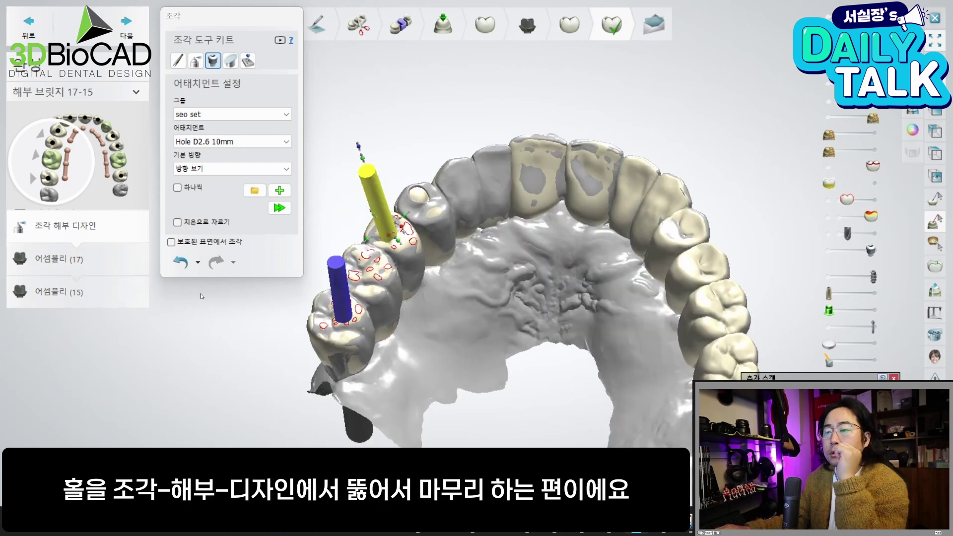
{"action": "right_click_drag", "start_coordinate": [400, 336], "coordinate": [384, 233]}
{"action": "right_click", "coordinate": [376, 229]}
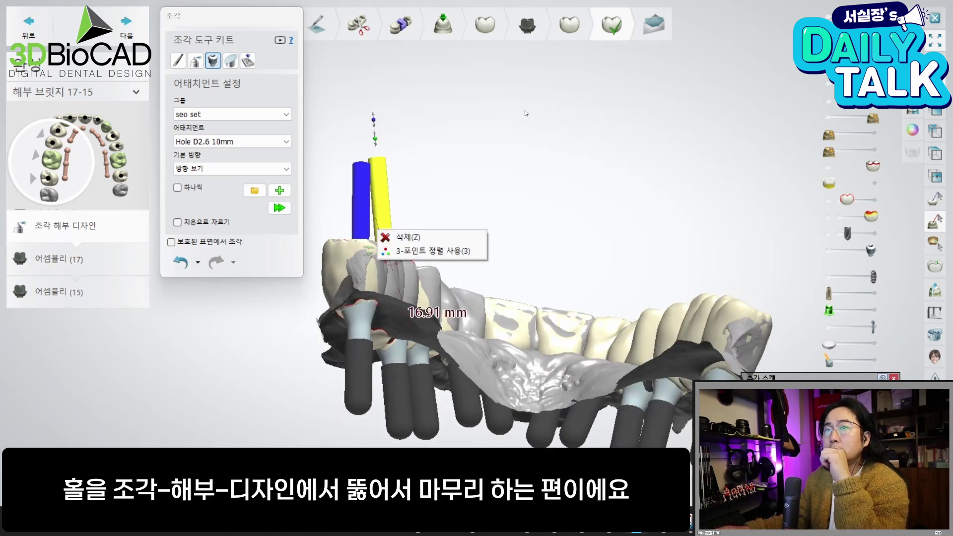
{"action": "right_click_drag", "start_coordinate": [525, 113], "coordinate": [522, 134]}
{"action": "middle_click_drag", "start_coordinate": [491, 268], "coordinate": [482, 259]}
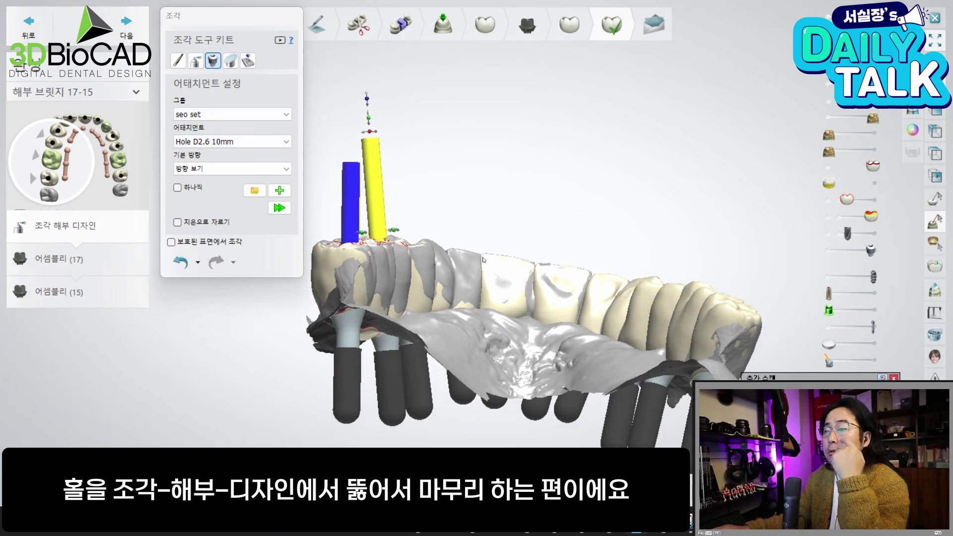
{"action": "right_click_drag", "start_coordinate": [518, 276], "coordinate": [523, 391]}
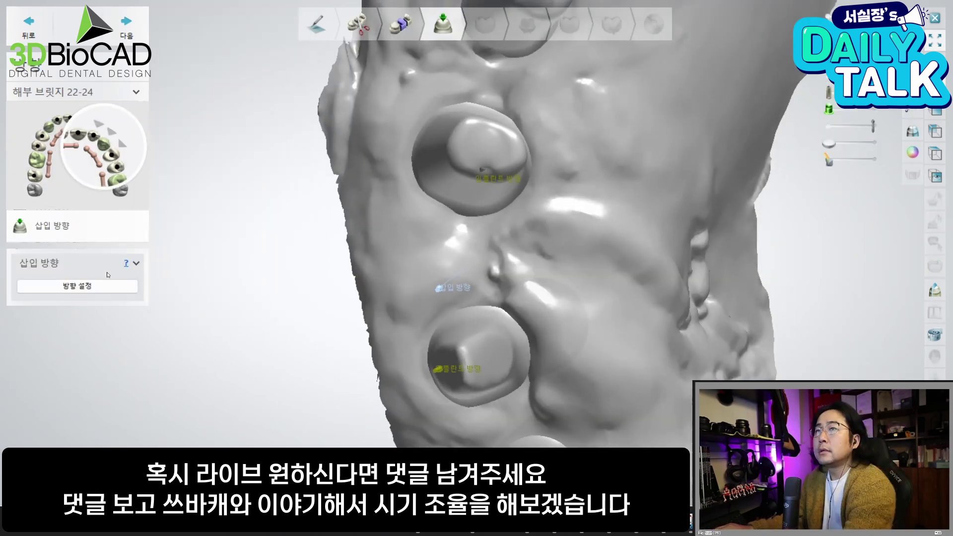
Set the insertion directions of anatomy bridges 22-24 and 25-27 from the current view and continue to the anatomy pre-design
{"action": "left_click", "coordinate": [86, 284]}
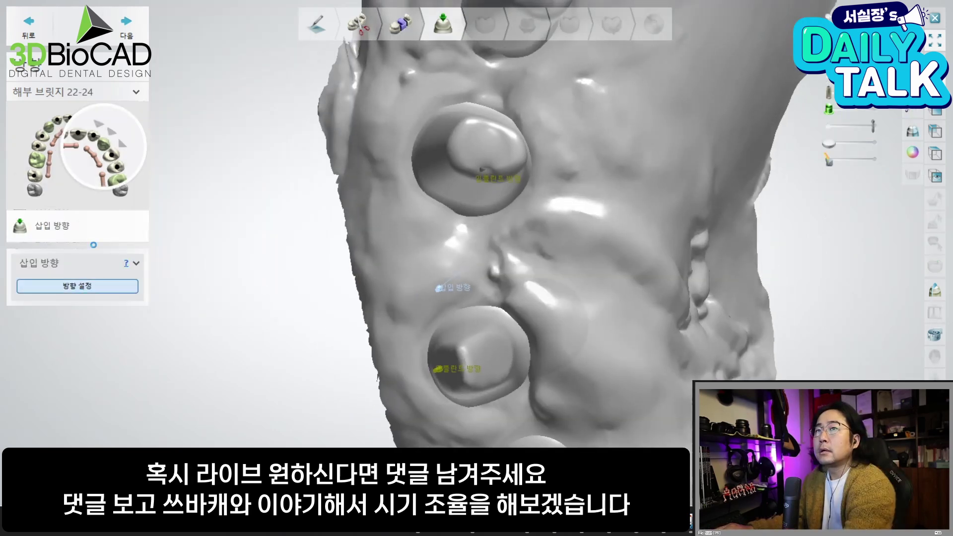
{"action": "left_click", "coordinate": [135, 45]}
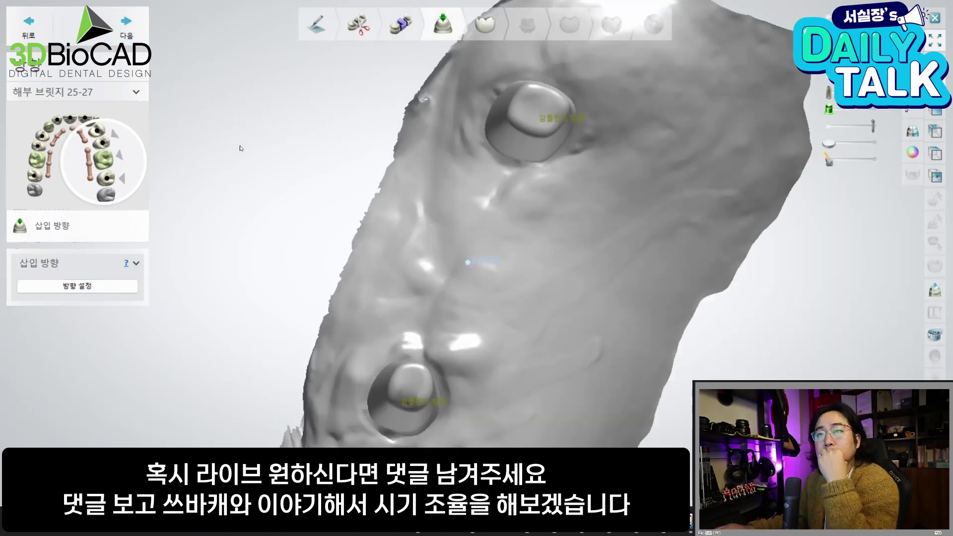
{"action": "scroll", "coordinate": [368, 190], "scroll_direction": "down", "scroll_amount": 1}
{"action": "right_click_drag", "start_coordinate": [368, 190], "coordinate": [330, 192]}
{"action": "left_click", "coordinate": [85, 292]}
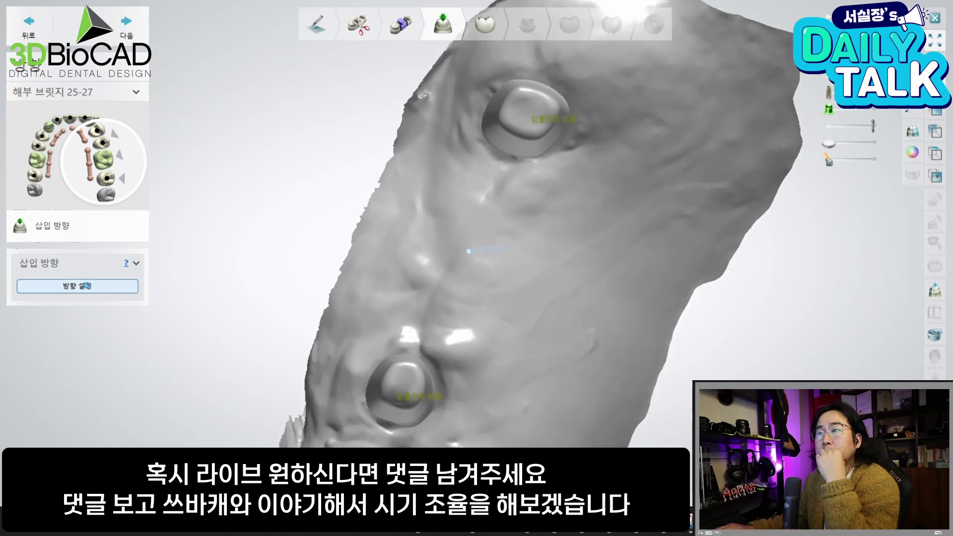
{"action": "left_click", "coordinate": [121, 37]}
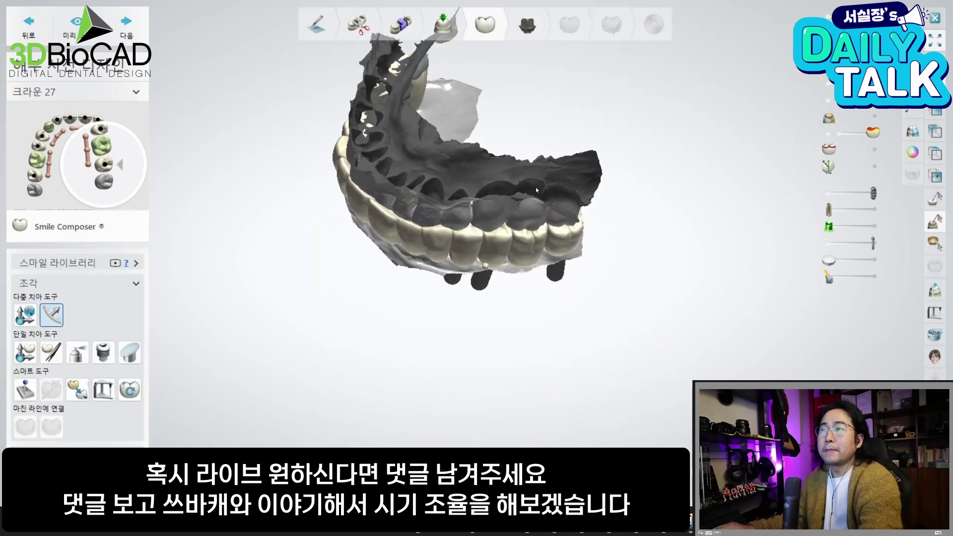
Examine the reused full-arch crown anatomy against the opposing scan from several sides
{"action": "right_click_drag", "start_coordinate": [536, 190], "coordinate": [471, 251]}
{"action": "scroll", "coordinate": [407, 238], "scroll_direction": "down", "scroll_amount": 3}
{"action": "scroll", "coordinate": [407, 238], "scroll_direction": "down", "scroll_amount": 3}
{"action": "scroll", "coordinate": [422, 258], "scroll_direction": "up", "scroll_amount": 3}
{"action": "scroll", "coordinate": [473, 243], "scroll_direction": "up", "scroll_amount": 4}
{"action": "scroll", "coordinate": [399, 215], "scroll_direction": "down", "scroll_amount": 2}
{"action": "scroll", "coordinate": [400, 215], "scroll_direction": "down", "scroll_amount": 2}
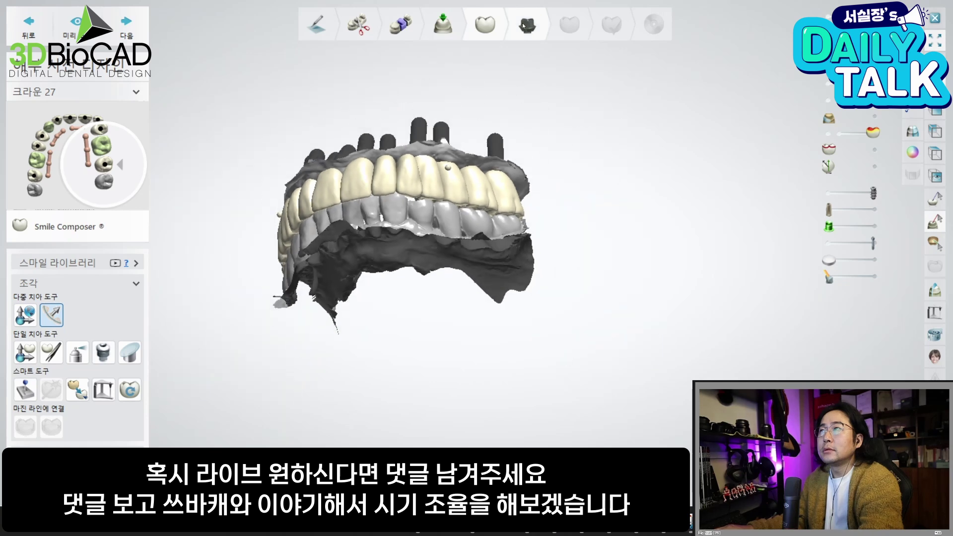
Advance to the abutment design, accept the reused design of abutment 17, and bring abutment 15 to its margin line
{"action": "left_click", "coordinate": [126, 25]}
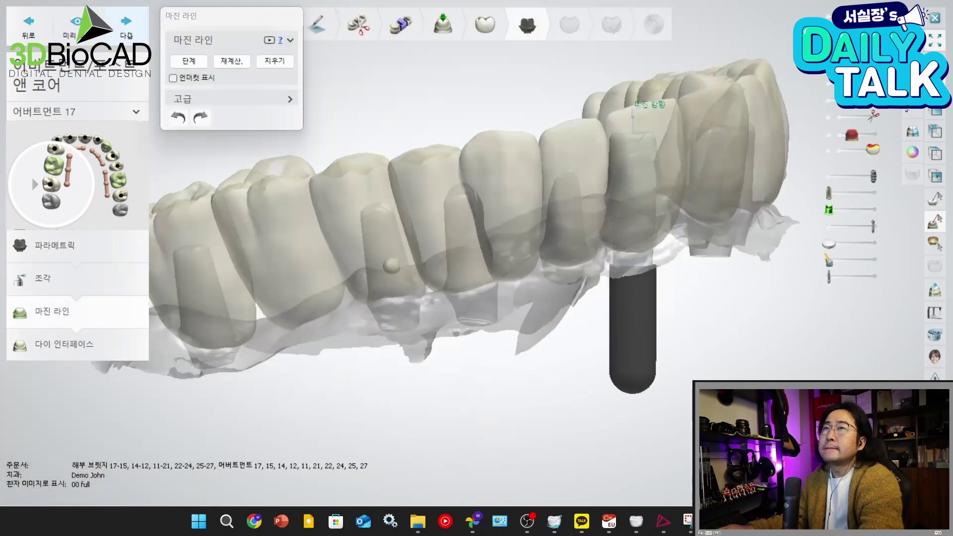
{"action": "left_click", "coordinate": [133, 36]}
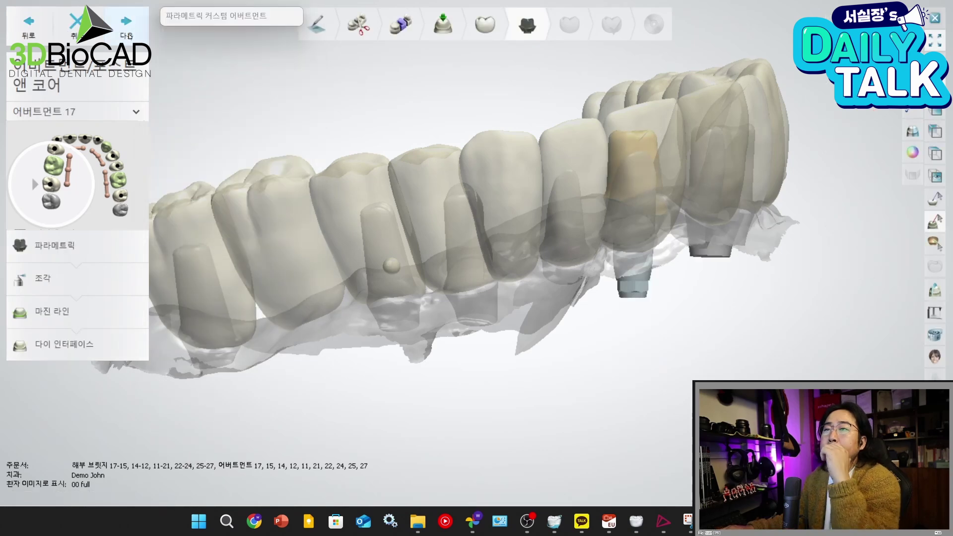
{"action": "left_click", "coordinate": [129, 36]}
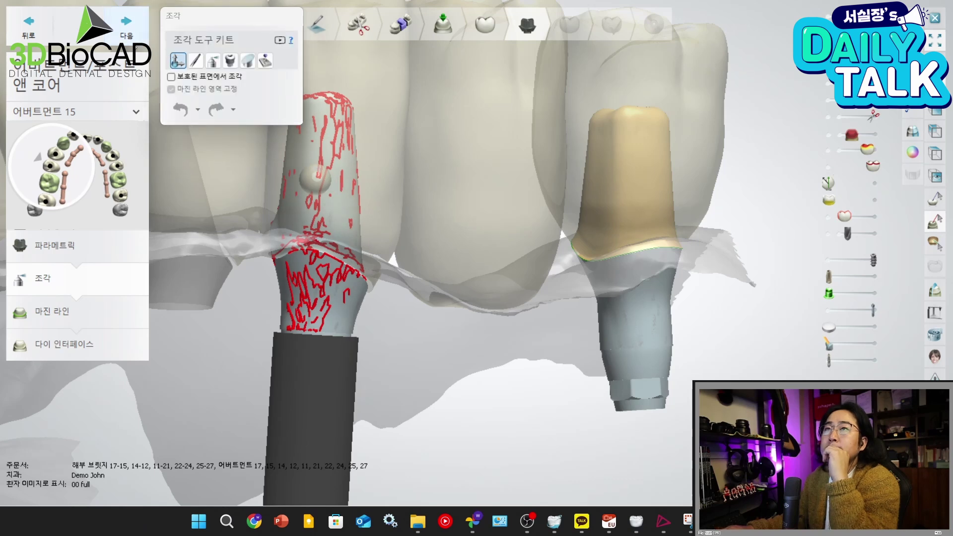
{"action": "left_click", "coordinate": [135, 44]}
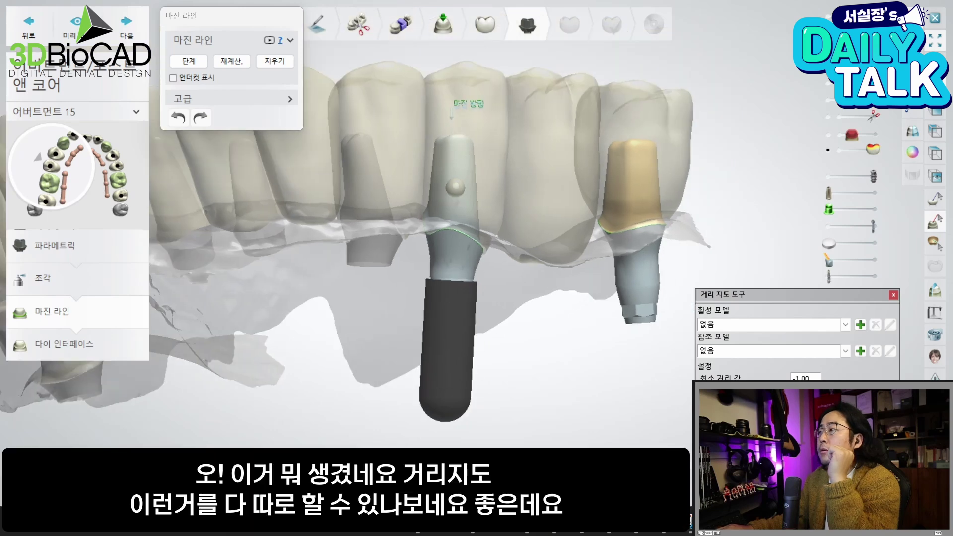
Choose the upper jaw (상악) as the distance map's active model and enable highlighting of the selected models
{"action": "left_click_drag", "start_coordinate": [751, 297], "coordinate": [568, 161]}
{"action": "left_click", "coordinate": [606, 188]}
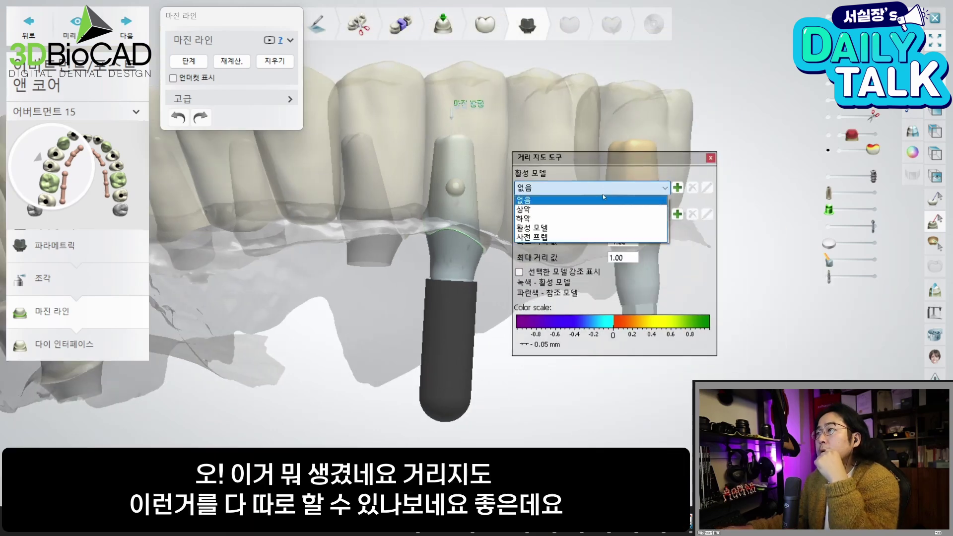
{"action": "left_click", "coordinate": [590, 236]}
{"action": "left_click", "coordinate": [598, 194]}
{"action": "scroll", "coordinate": [595, 201], "scroll_direction": "up", "scroll_amount": 1}
{"action": "left_click", "coordinate": [589, 204]}
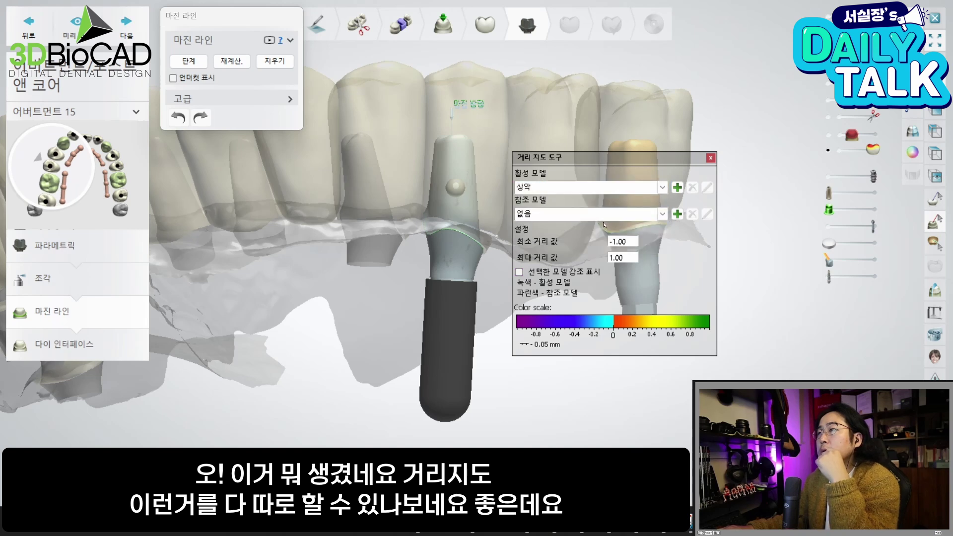
{"action": "left_click", "coordinate": [555, 273]}
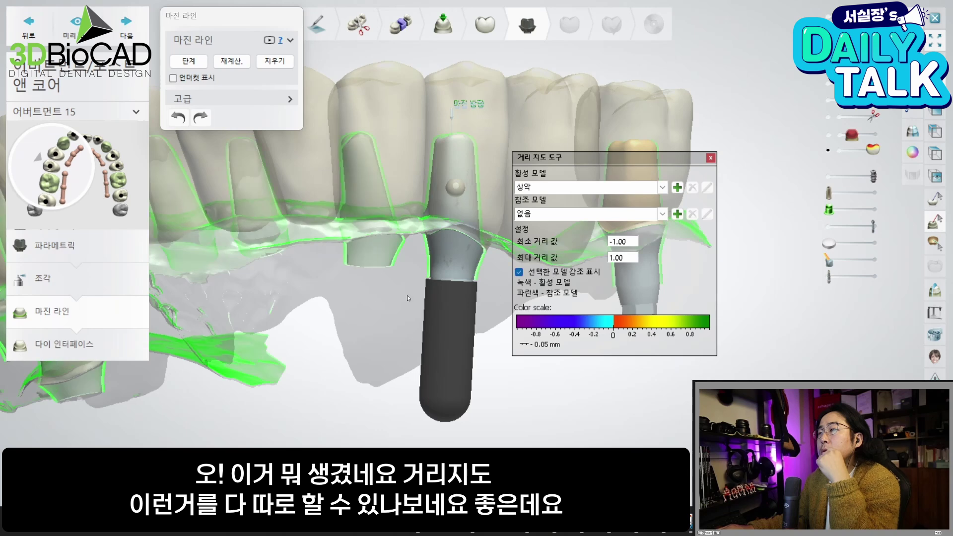
Try the upper jaw (상악) as the distance map's reference model, inspect its highlight on the arch, and close the tool
{"action": "scroll", "coordinate": [434, 298], "scroll_direction": "down", "scroll_amount": 3}
{"action": "right_click_drag", "start_coordinate": [434, 298], "coordinate": [504, 249]}
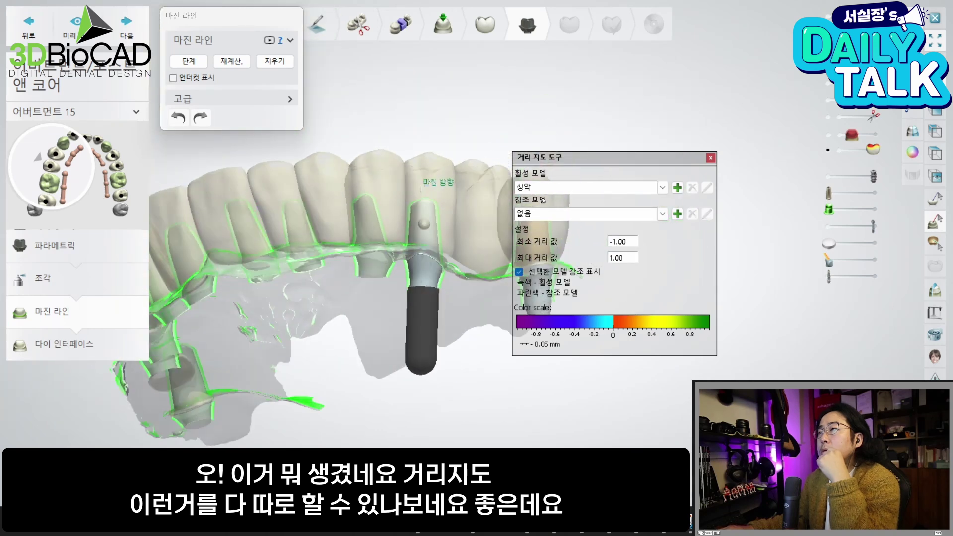
{"action": "left_click", "coordinate": [545, 214]}
{"action": "left_click", "coordinate": [546, 230]}
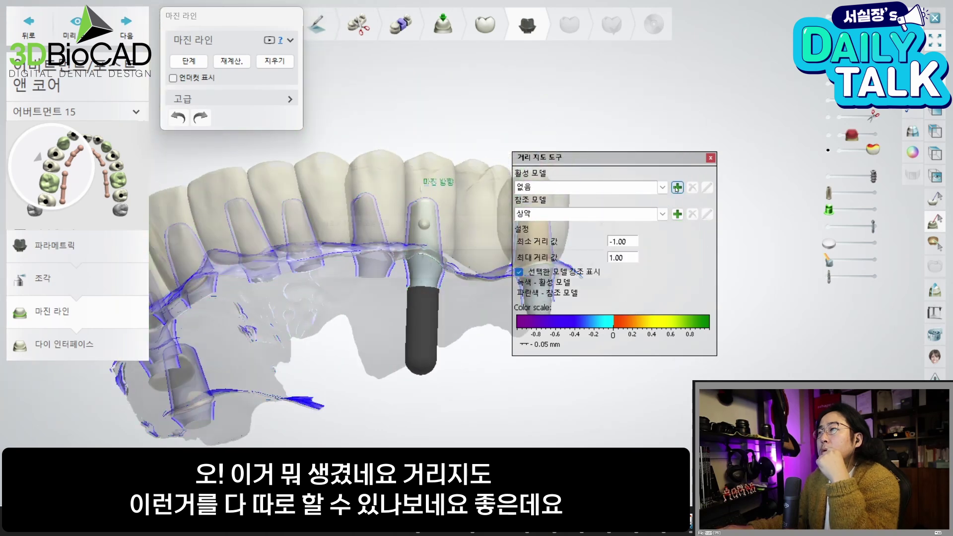
{"action": "left_click", "coordinate": [677, 187]}
{"action": "left_click", "coordinate": [639, 223]}
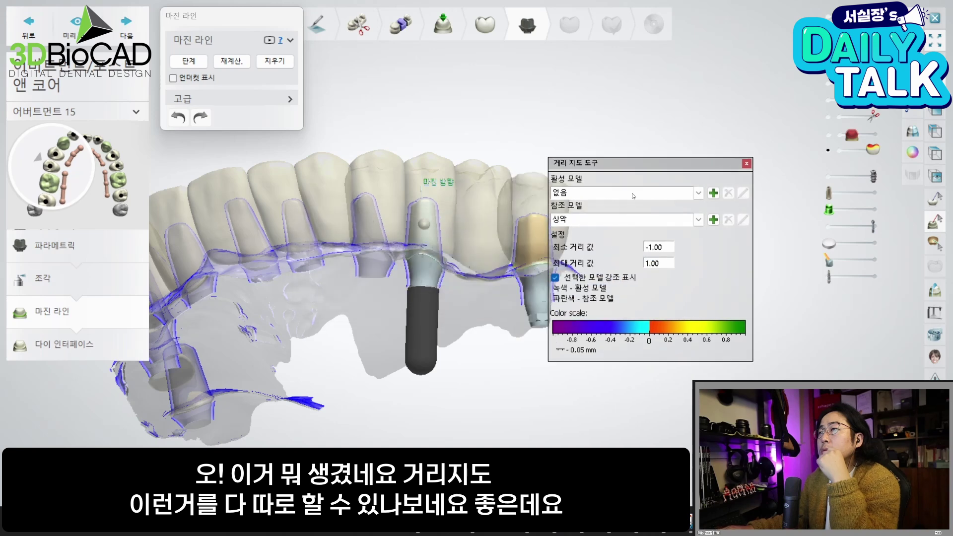
{"action": "right_click_drag", "start_coordinate": [449, 224], "coordinate": [438, 264]}
{"action": "left_click", "coordinate": [746, 163]}
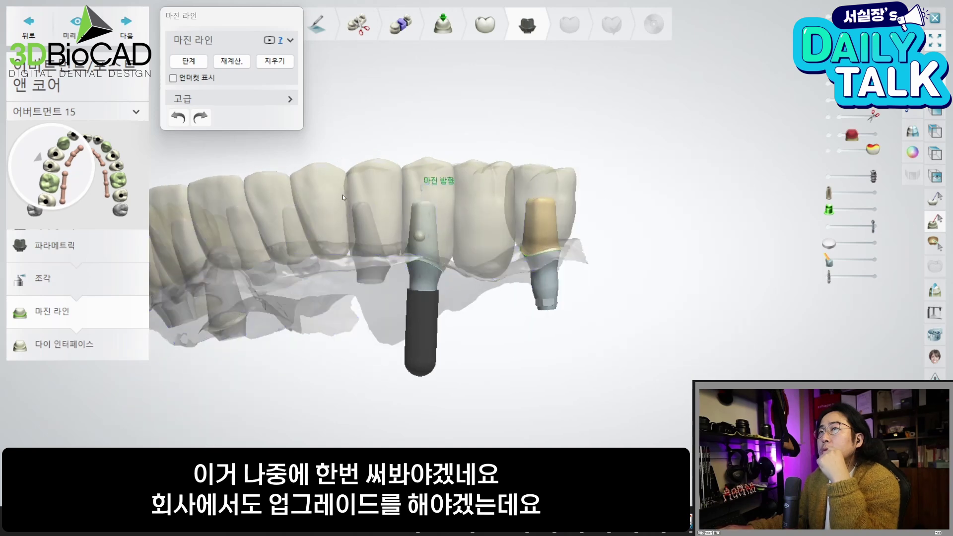
Finish the reused abutments 15 and 14, declining the minimum-thickness correction for abutment 14
{"action": "left_click", "coordinate": [126, 25]}
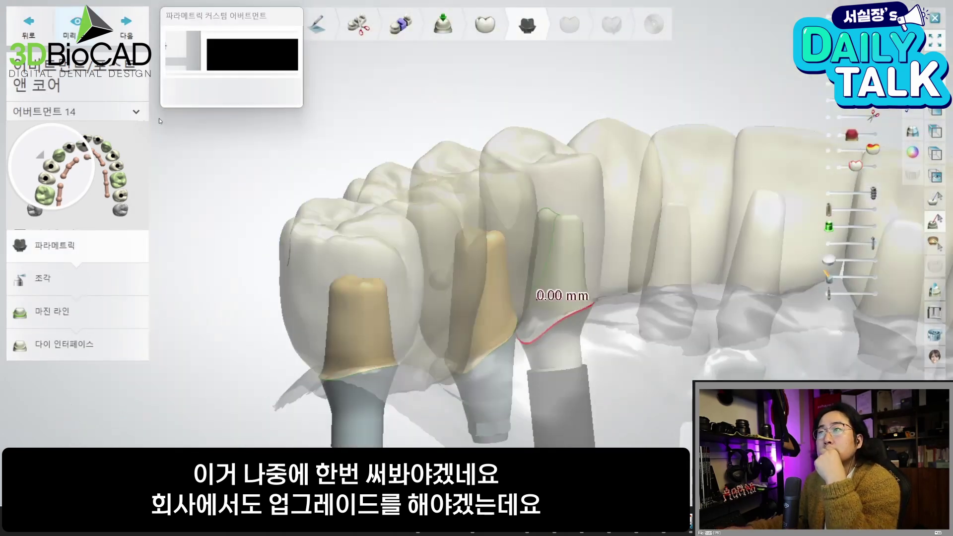
{"action": "left_click", "coordinate": [99, 280]}
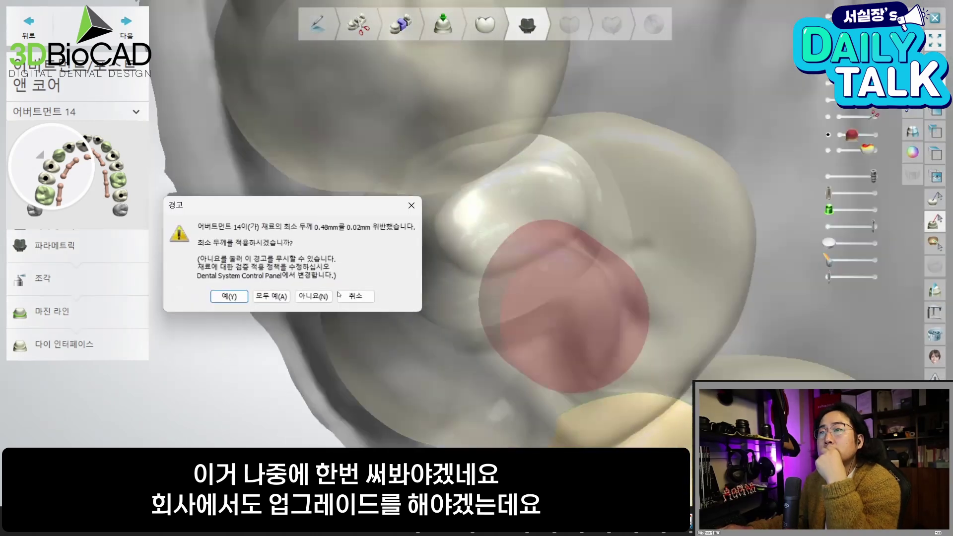
{"action": "left_click", "coordinate": [230, 296]}
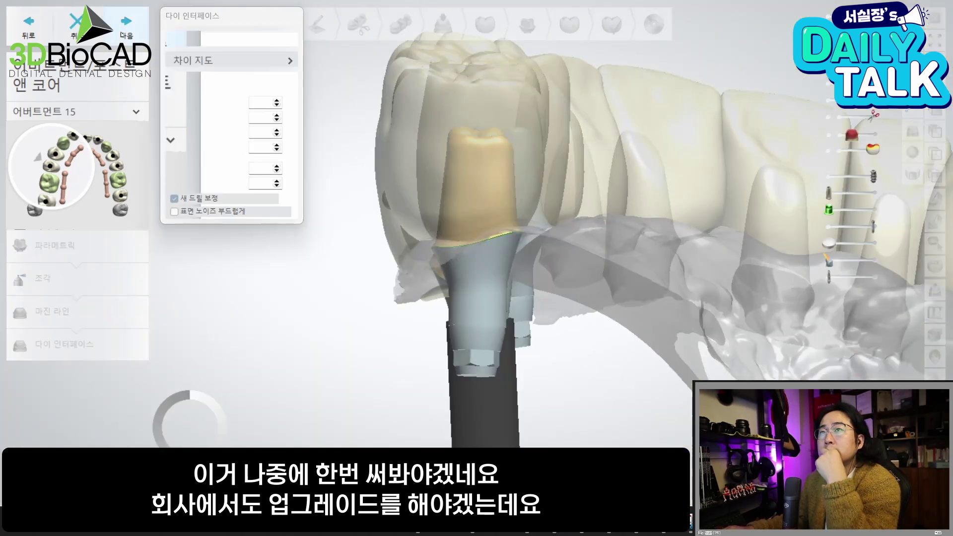
{"action": "left_click", "coordinate": [124, 33]}
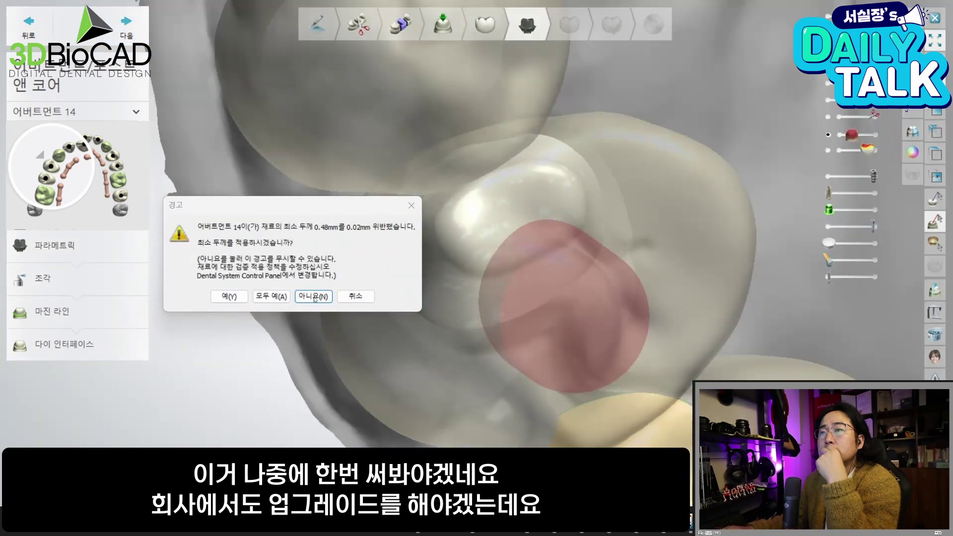
{"action": "left_click", "coordinate": [313, 297]}
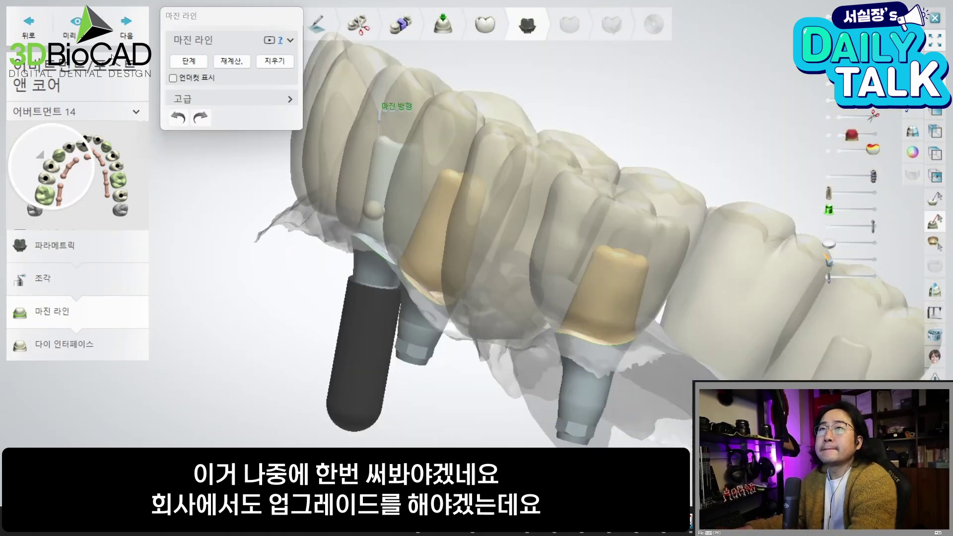
{"action": "left_click", "coordinate": [126, 23]}
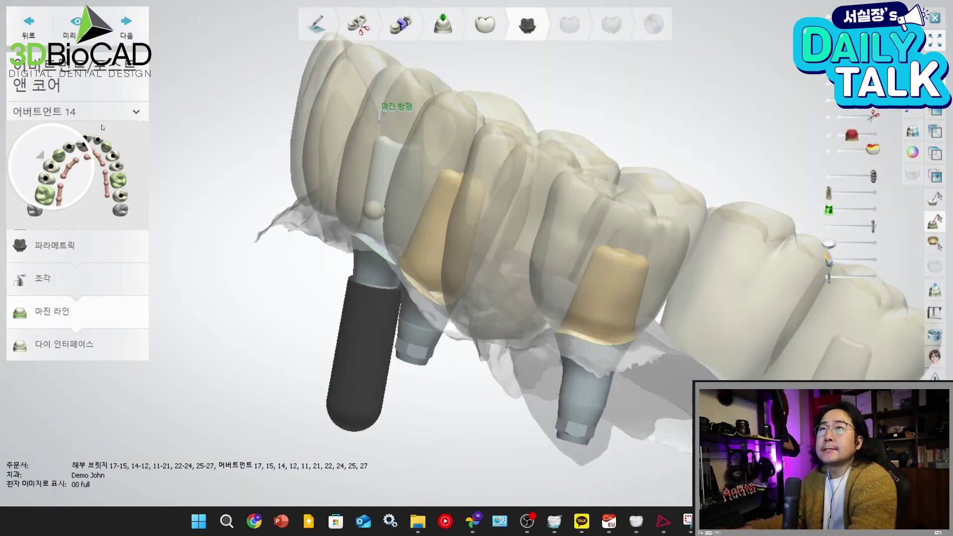
{"action": "left_click", "coordinate": [125, 29]}
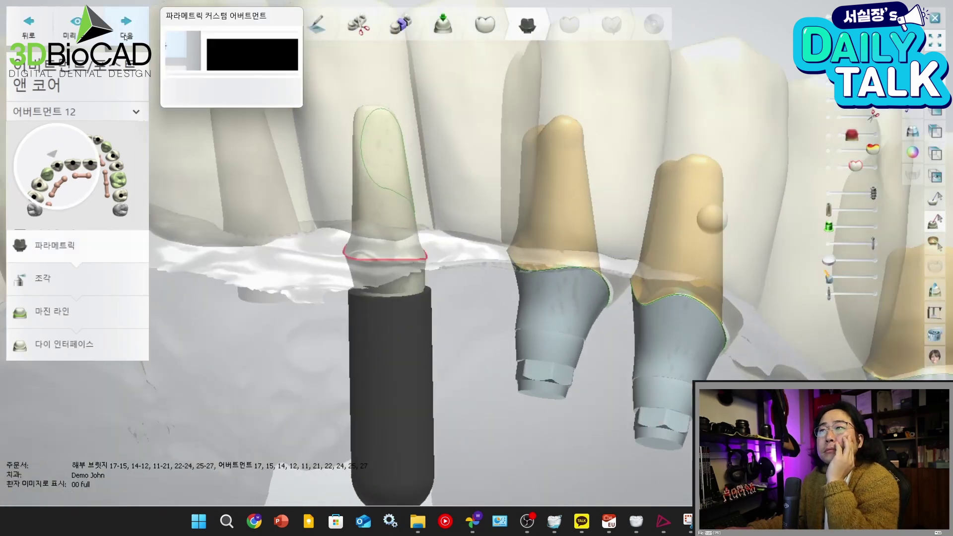
Take abutment 12 through sculpting, margin line and die interface, applying the minimum material thickness
{"action": "left_click", "coordinate": [125, 36]}
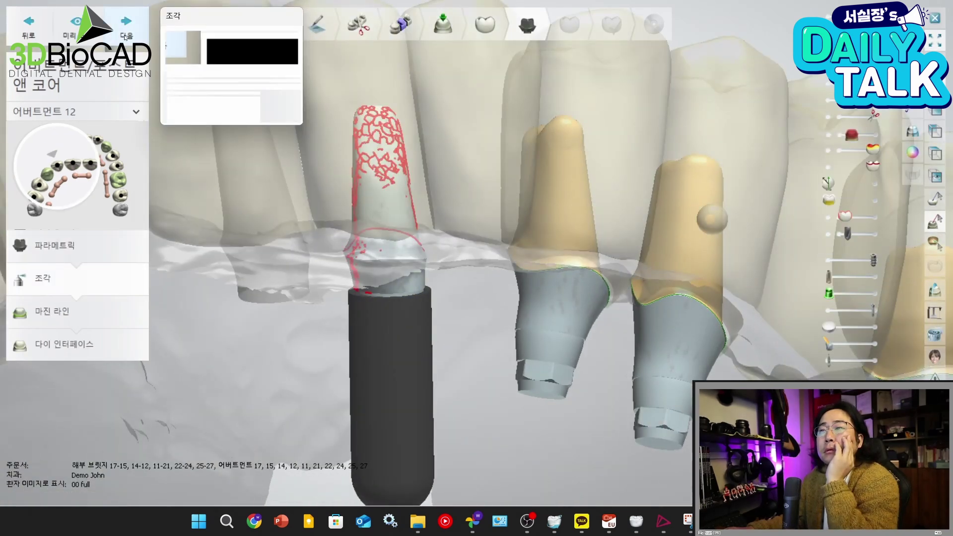
{"action": "left_click", "coordinate": [125, 37]}
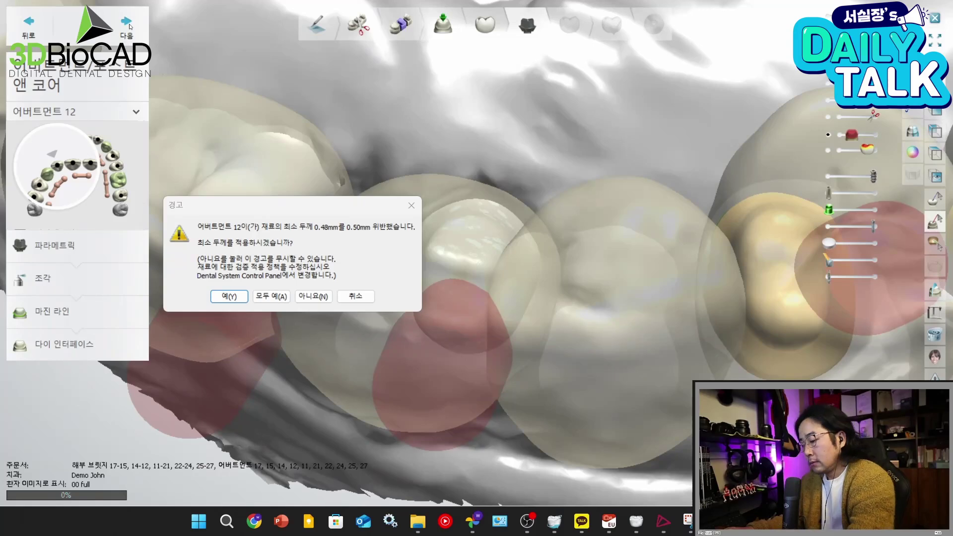
{"action": "key", "text": "Return"}
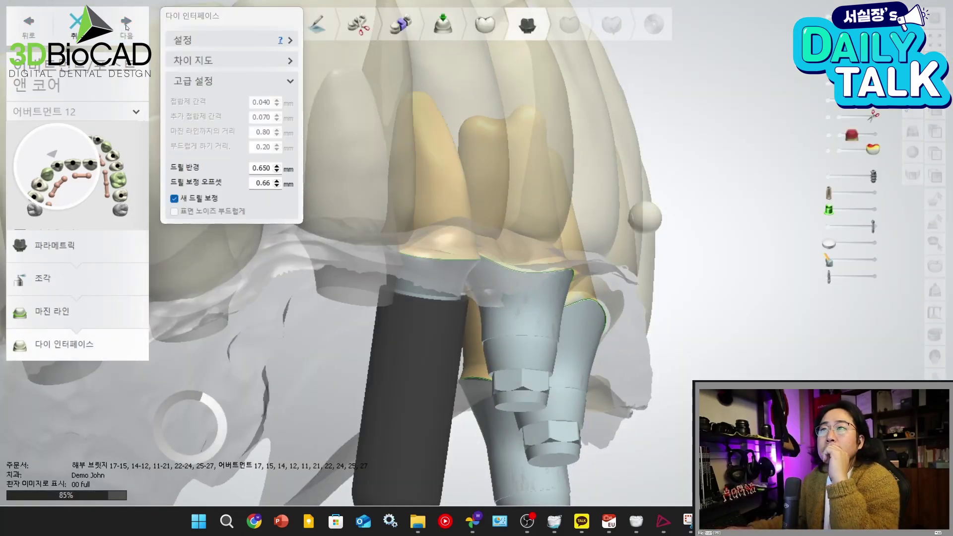
{"action": "left_click", "coordinate": [126, 27]}
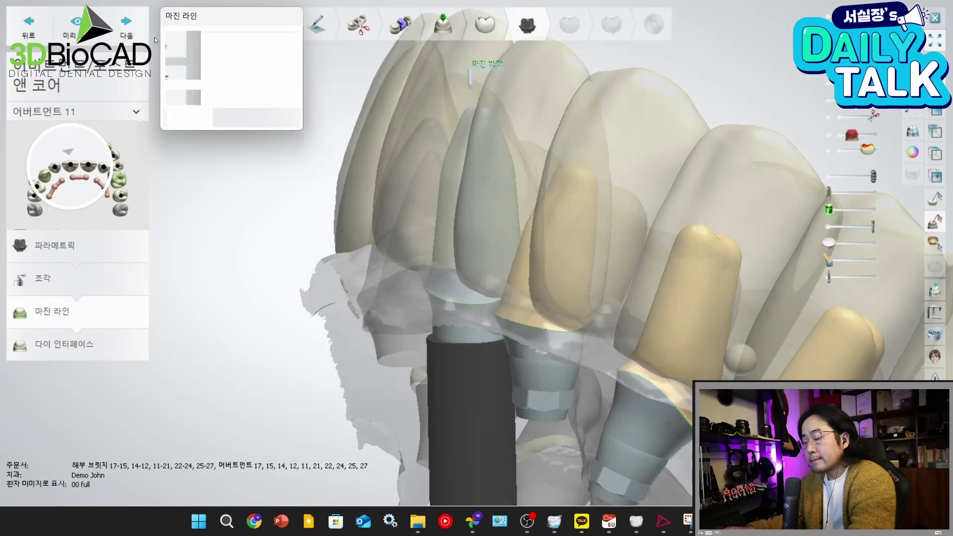
Finish abutment 11 and take abutment 21 through sculpting, margin line and die interface, declining its minimum-thickness correction
{"action": "left_click", "coordinate": [135, 24]}
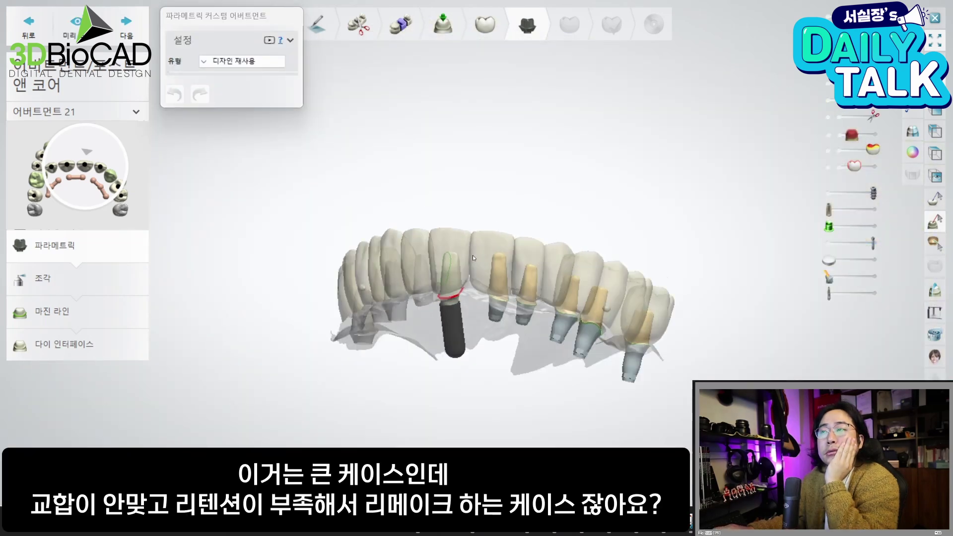
{"action": "left_click", "coordinate": [145, 38]}
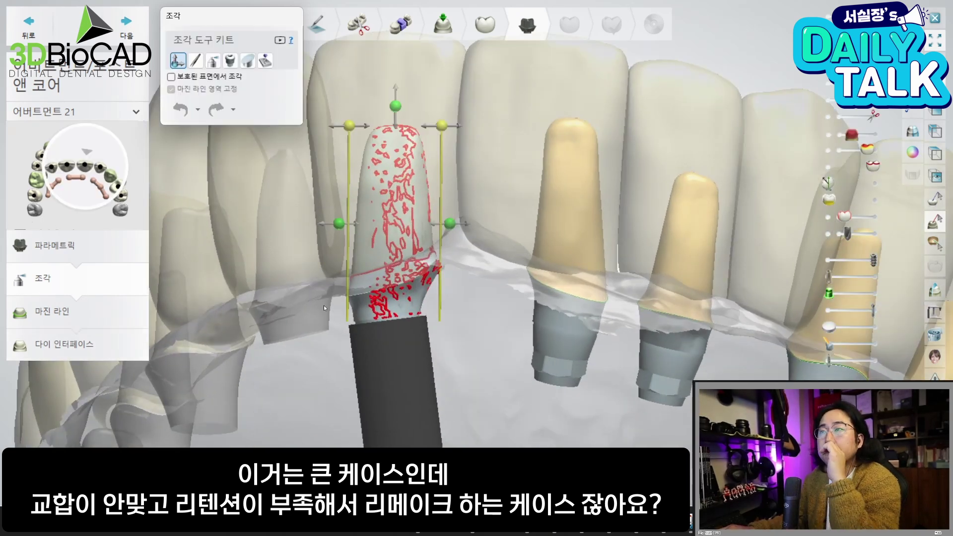
{"action": "scroll", "coordinate": [296, 298], "scroll_direction": "down", "scroll_amount": 5}
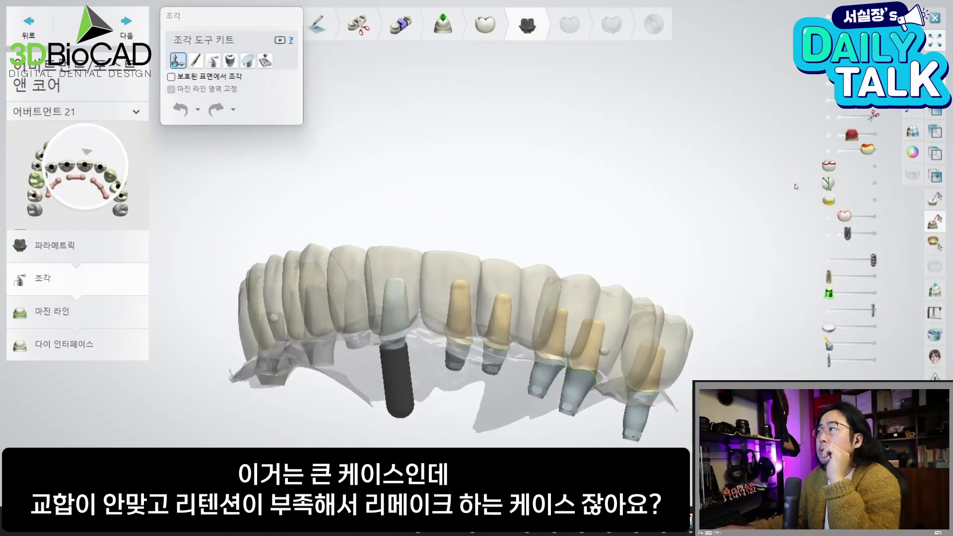
{"action": "left_click", "coordinate": [128, 21]}
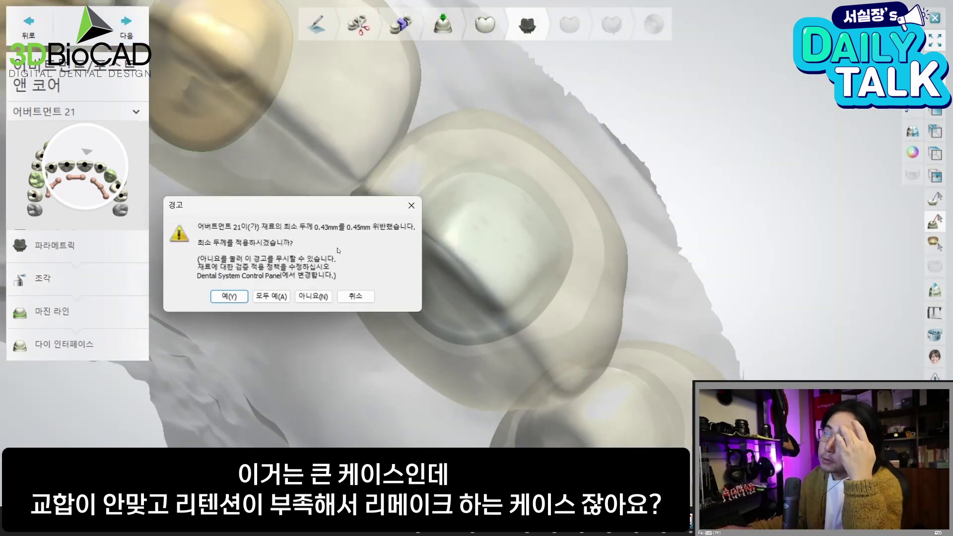
{"action": "left_click", "coordinate": [309, 295]}
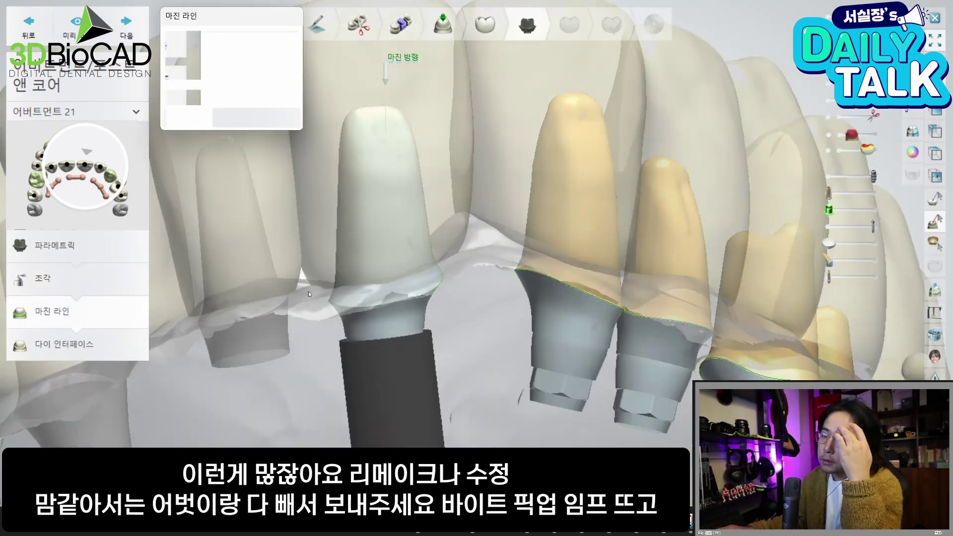
{"action": "left_click", "coordinate": [127, 21]}
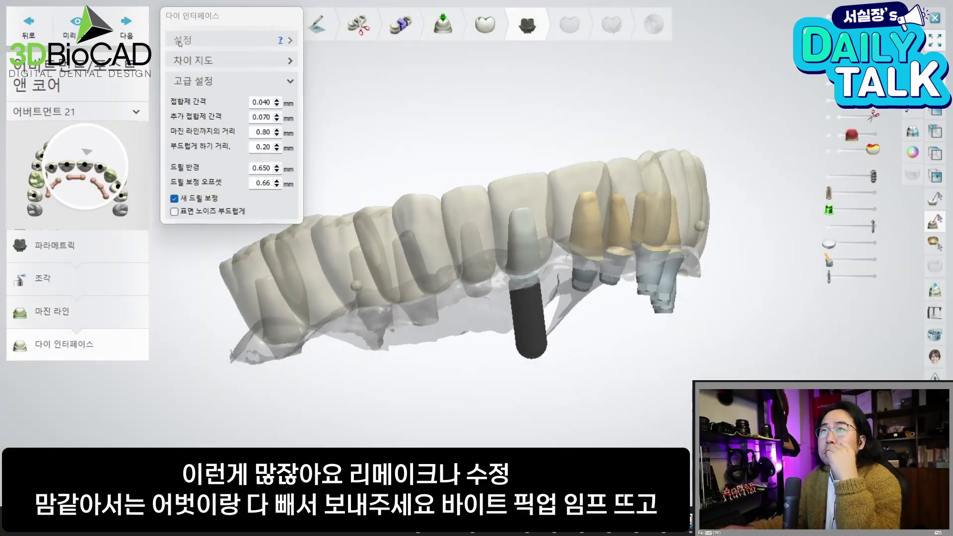
{"action": "left_click", "coordinate": [116, 25]}
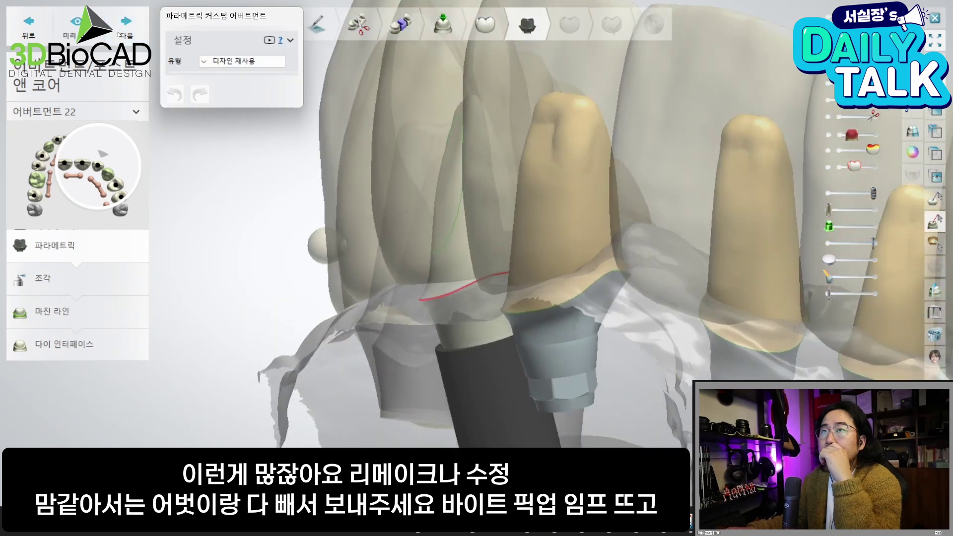
Take reused abutment 22 from sculpting to its die interface, decline the minimum-thickness correction, and finish it
{"action": "left_click", "coordinate": [119, 34]}
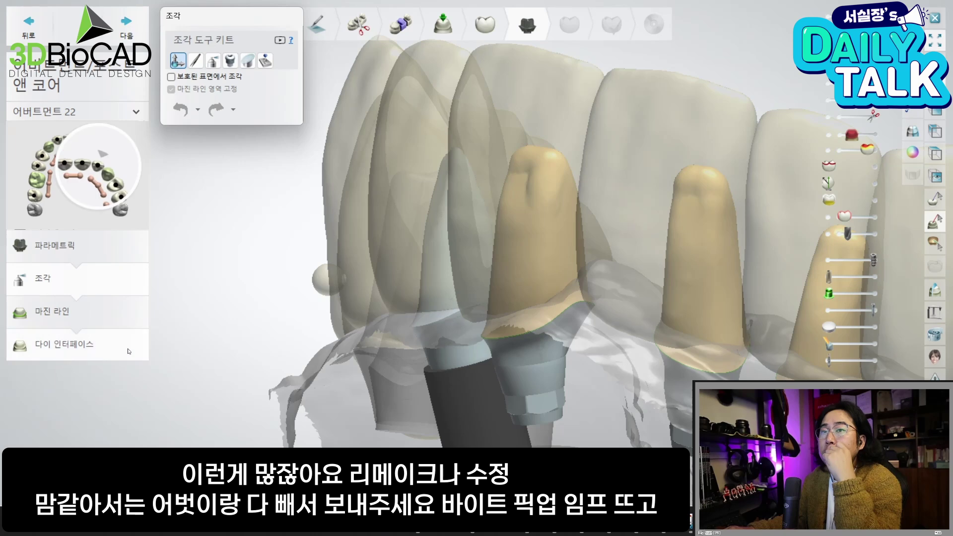
{"action": "left_click", "coordinate": [129, 351]}
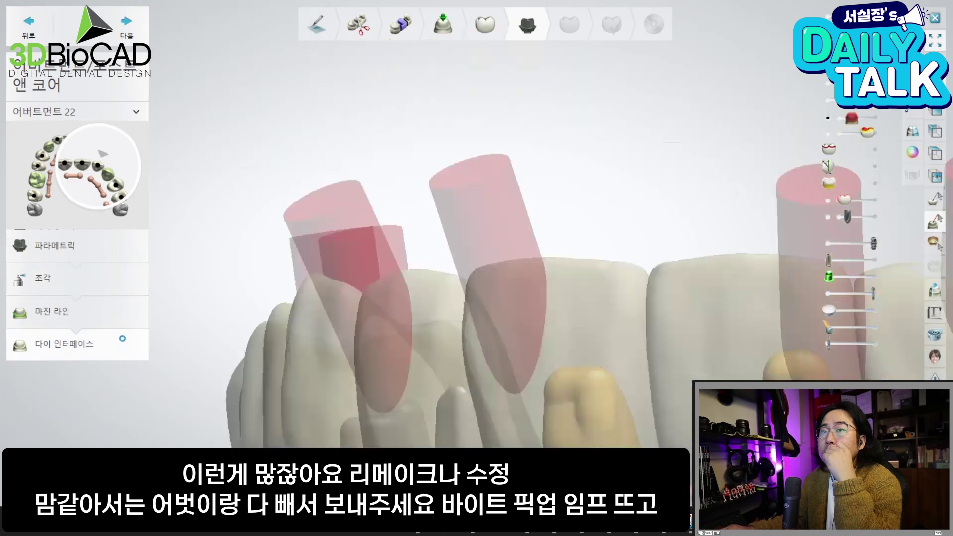
{"action": "left_click", "coordinate": [303, 297]}
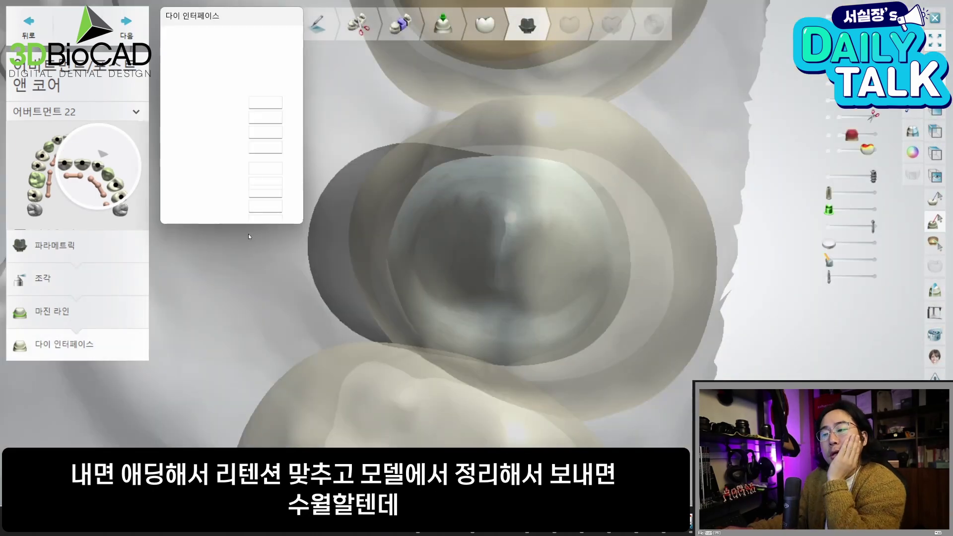
{"action": "left_click", "coordinate": [143, 40]}
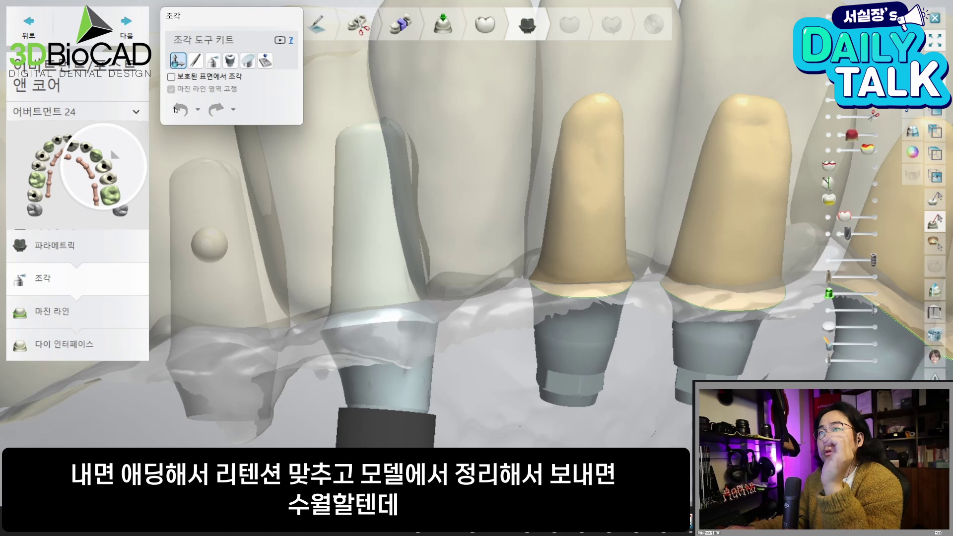
Carry abutment 24 through sculpting, margin line and die interface, declining the minimum-thickness correction each time
{"action": "left_click", "coordinate": [124, 35]}
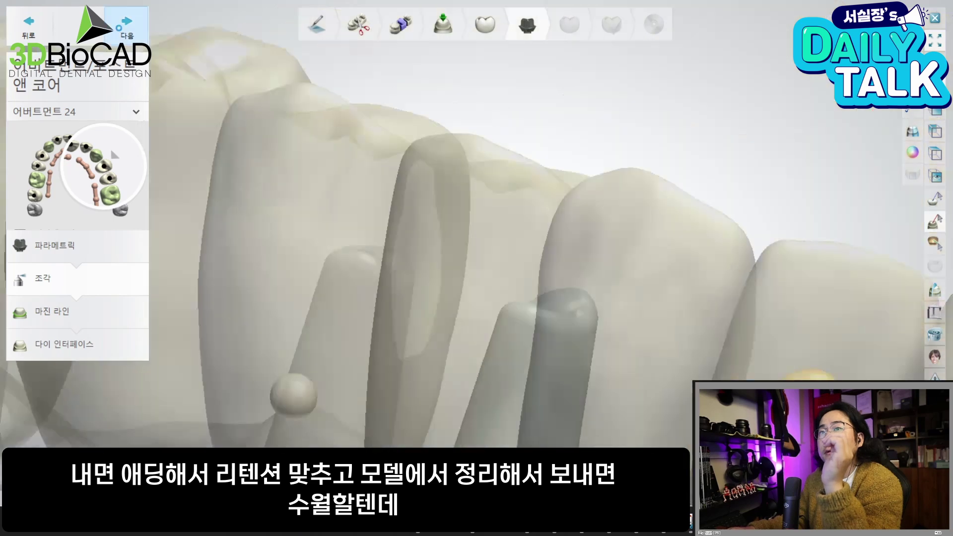
{"action": "left_click", "coordinate": [313, 296]}
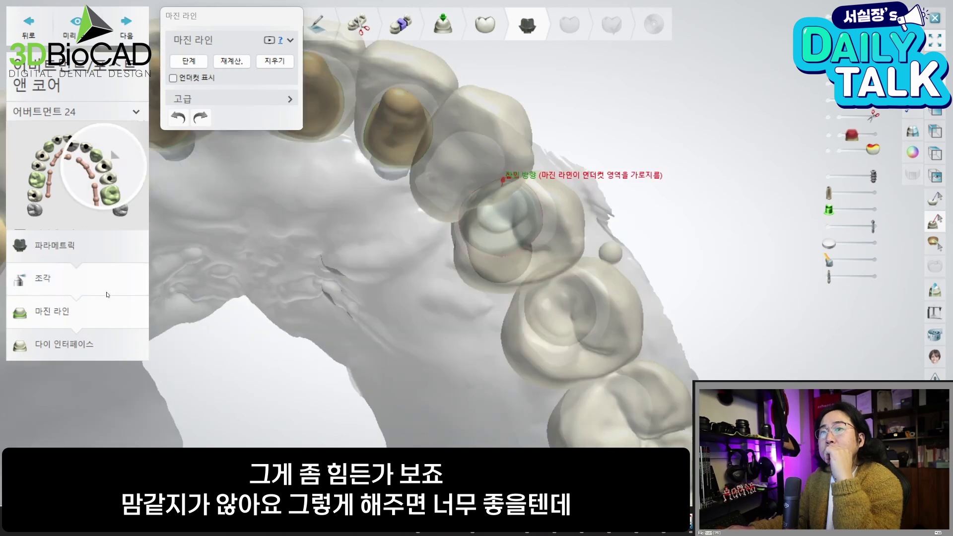
{"action": "left_click", "coordinate": [118, 281]}
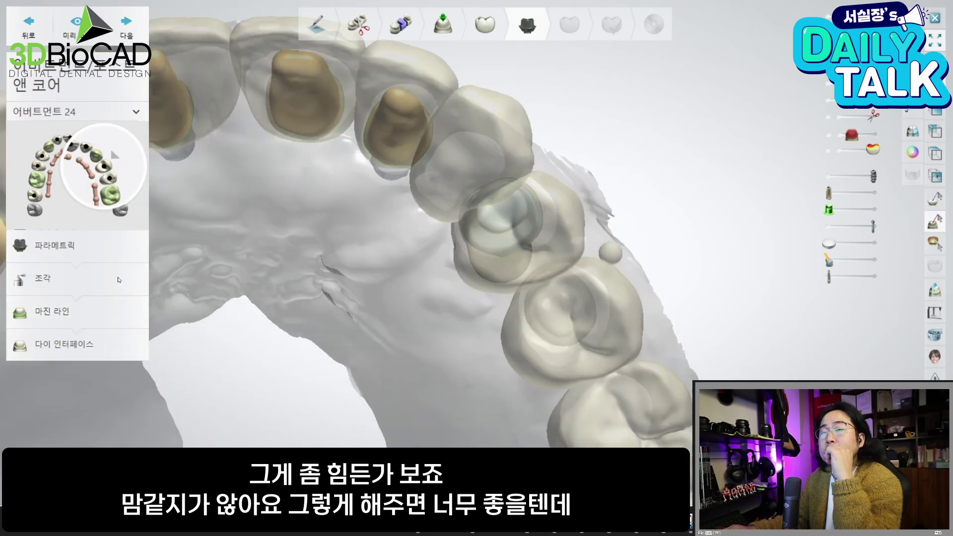
{"action": "left_click", "coordinate": [123, 346]}
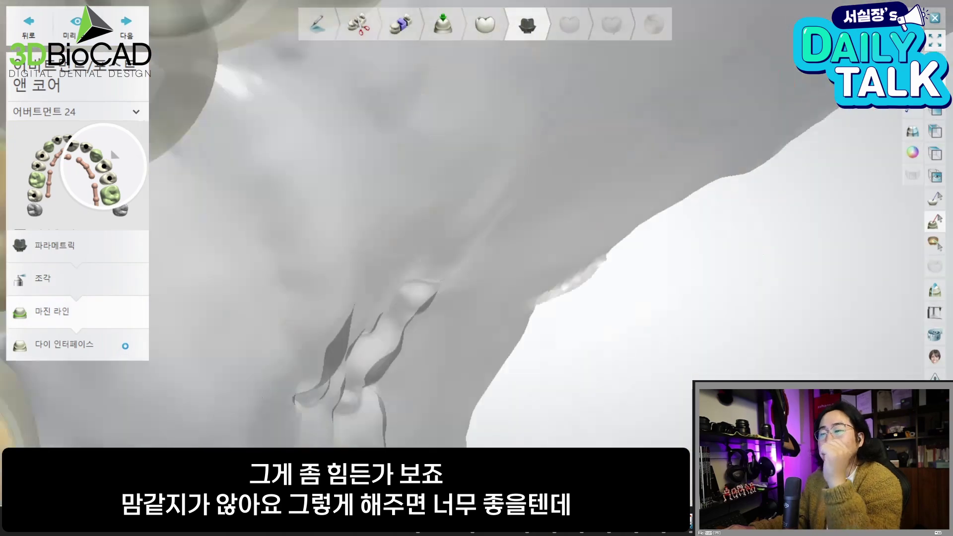
{"action": "left_click", "coordinate": [314, 296]}
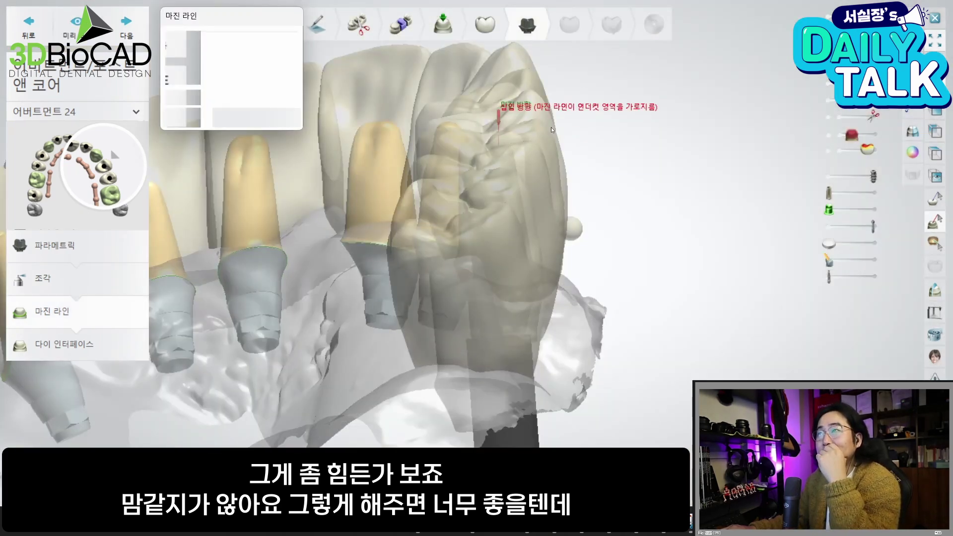
{"action": "left_click", "coordinate": [139, 36]}
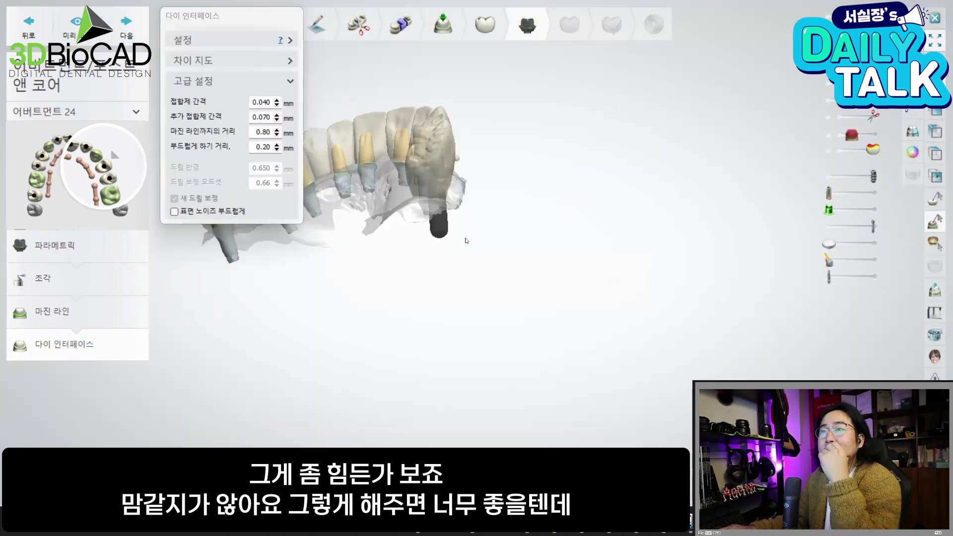
{"action": "left_click", "coordinate": [124, 35]}
Complete abutment 25 without the minimum-thickness correction, then abutment 27, and proceed to the Smile Composer anatomy design
{"action": "middle_click_drag", "start_coordinate": [374, 214], "coordinate": [385, 217]}
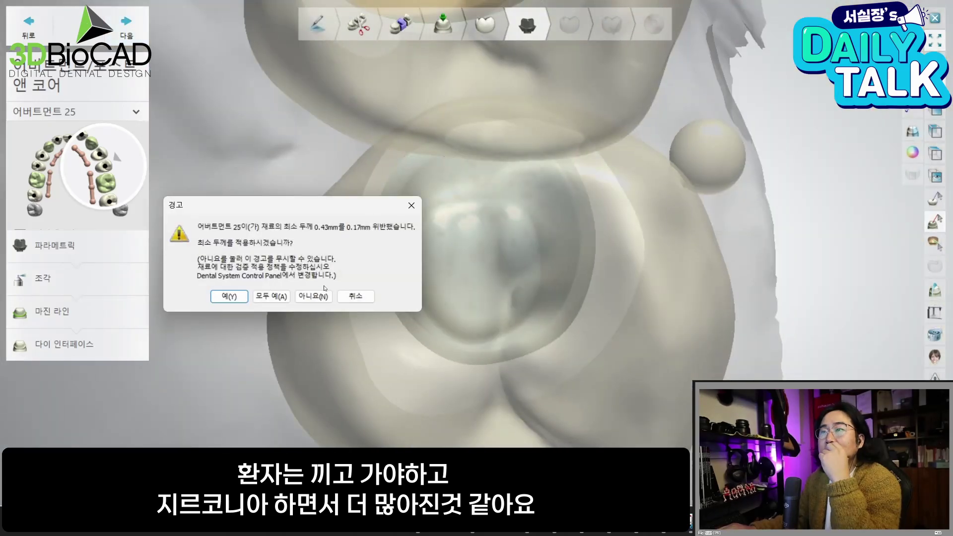
{"action": "left_click", "coordinate": [321, 296]}
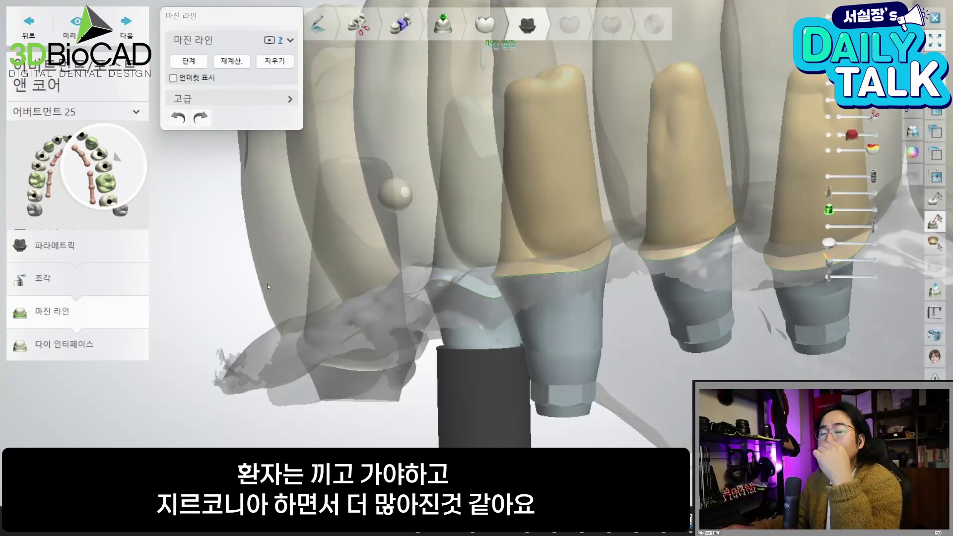
{"action": "left_click", "coordinate": [126, 27]}
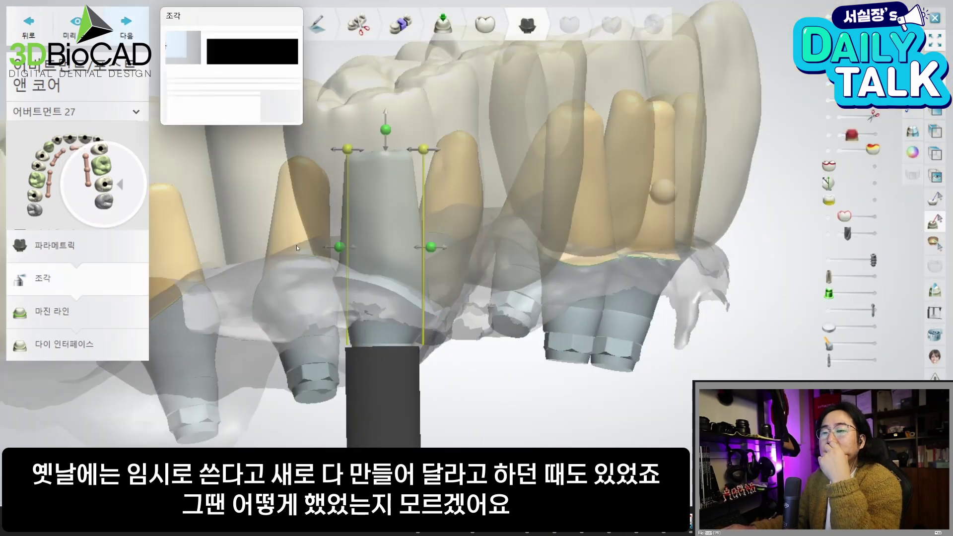
{"action": "left_click", "coordinate": [126, 22]}
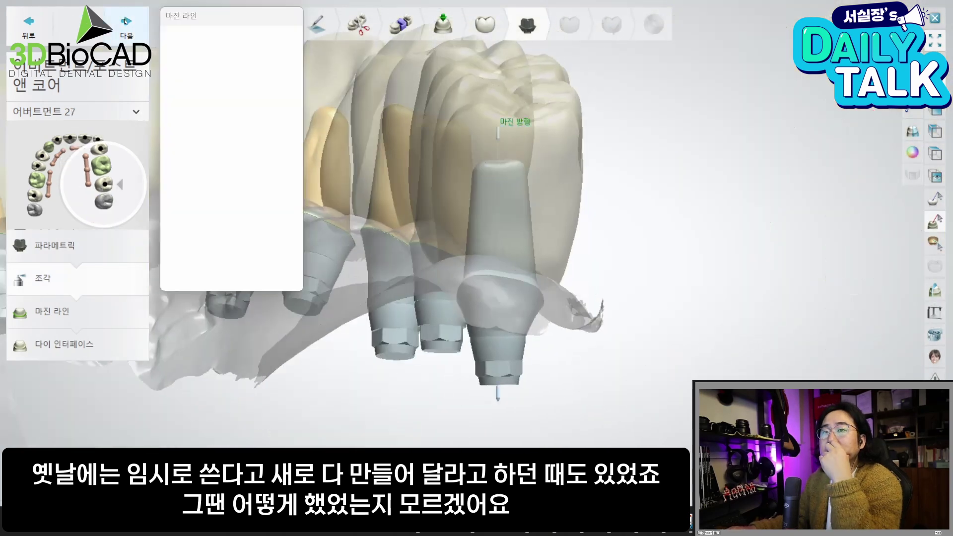
{"action": "left_click", "coordinate": [126, 21]}
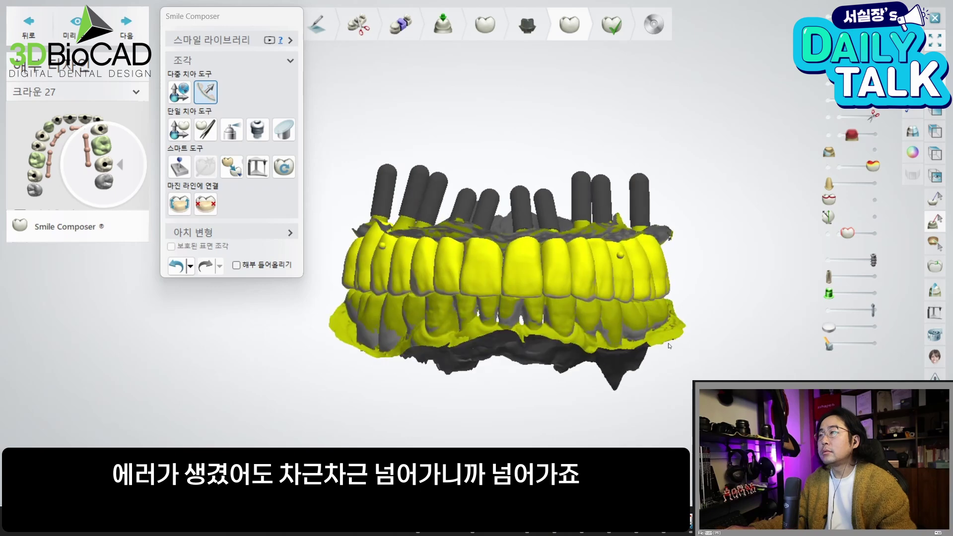
Adjust the model colouring, choose the connect-and-smooth (연결 및 부드럽게) tool, make the opposing scan partly transparent, and move the Smile Composer tool window aside
{"action": "left_click", "coordinate": [911, 152]}
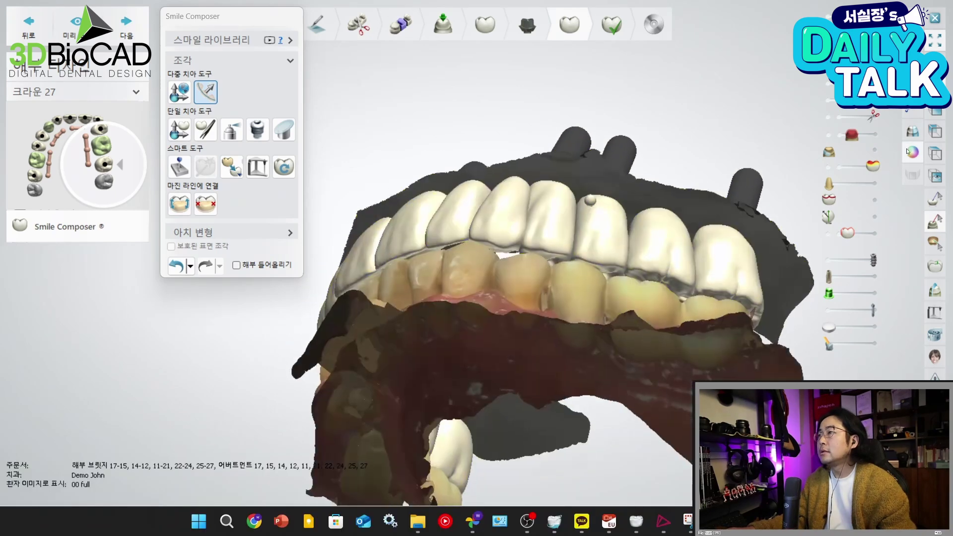
{"action": "left_click", "coordinate": [909, 136]}
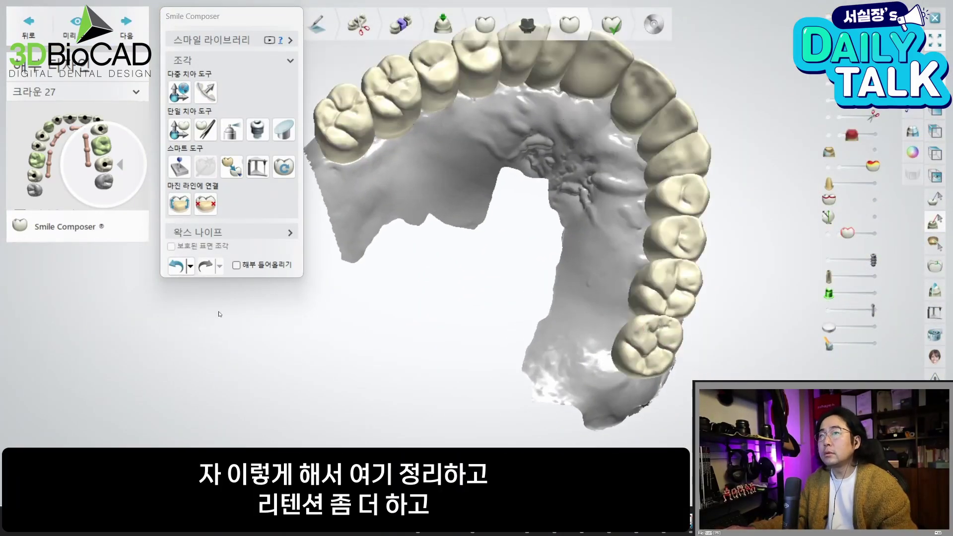
{"action": "left_click", "coordinate": [179, 166]}
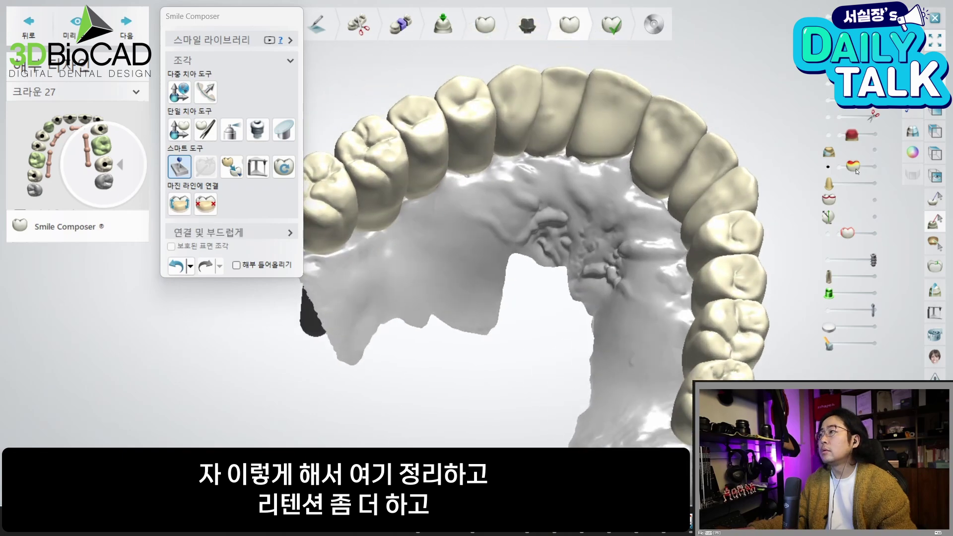
{"action": "scroll", "coordinate": [450, 311], "scroll_direction": "down", "scroll_amount": 2}
{"action": "right_click_drag", "start_coordinate": [450, 312], "coordinate": [479, 347]}
{"action": "scroll", "coordinate": [459, 300], "scroll_direction": "up", "scroll_amount": 3}
{"action": "right_click_drag", "start_coordinate": [769, 204], "coordinate": [854, 167]}
{"action": "left_click_drag", "start_coordinate": [853, 167], "coordinate": [857, 171]}
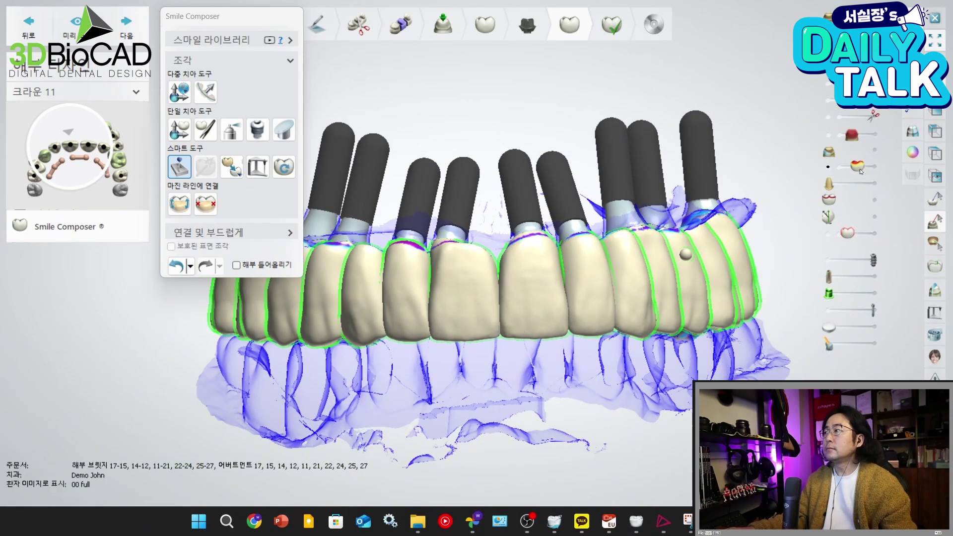
{"action": "left_click_drag", "start_coordinate": [238, 17], "coordinate": [117, 72]}
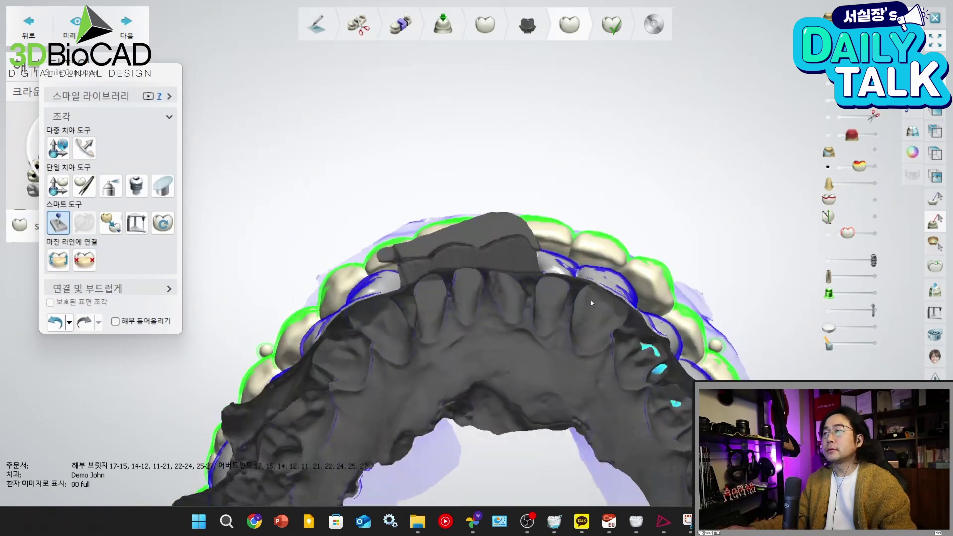
Set the wax knife (왁스 나이프) to remove material and reveal the hidden contact layer over the crowns' occlusal surfaces
{"action": "right_click_drag", "start_coordinate": [591, 299], "coordinate": [656, 282]}
{"action": "scroll", "coordinate": [690, 240], "scroll_direction": "up", "scroll_amount": 2}
{"action": "scroll", "coordinate": [690, 243], "scroll_direction": "up", "scroll_amount": 4}
{"action": "key", "text": "2"}
{"action": "scroll", "coordinate": [566, 234], "scroll_direction": "up", "scroll_amount": 2}
{"action": "left_click", "coordinate": [114, 314]}
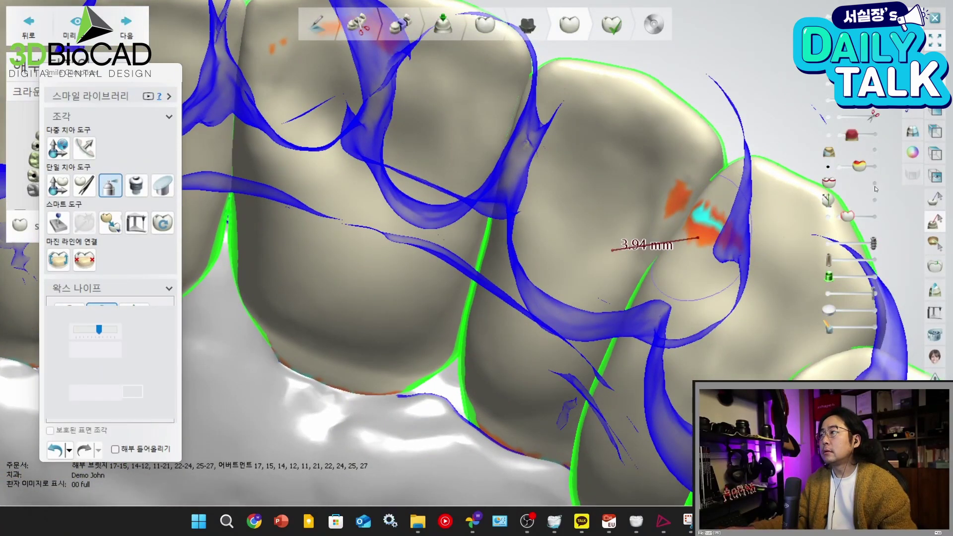
{"action": "left_click", "coordinate": [875, 183]}
{"action": "middle_click_drag", "start_coordinate": [693, 261], "coordinate": [628, 266]}
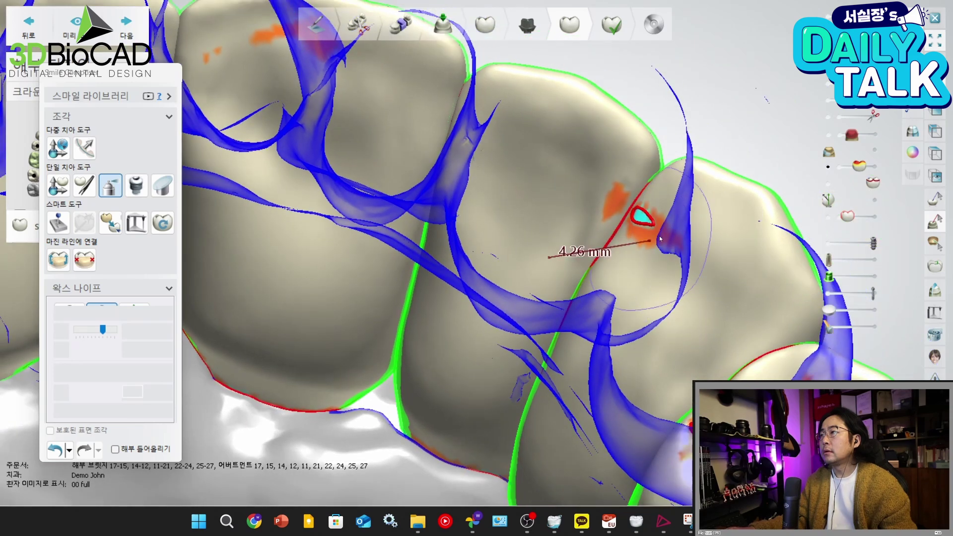
Examine the upper crowns' occlusal contacts, gingival edges and fit against the lower arch from several directions, then leave the wax knife
{"action": "scroll", "coordinate": [682, 277], "scroll_direction": "down", "scroll_amount": 8}
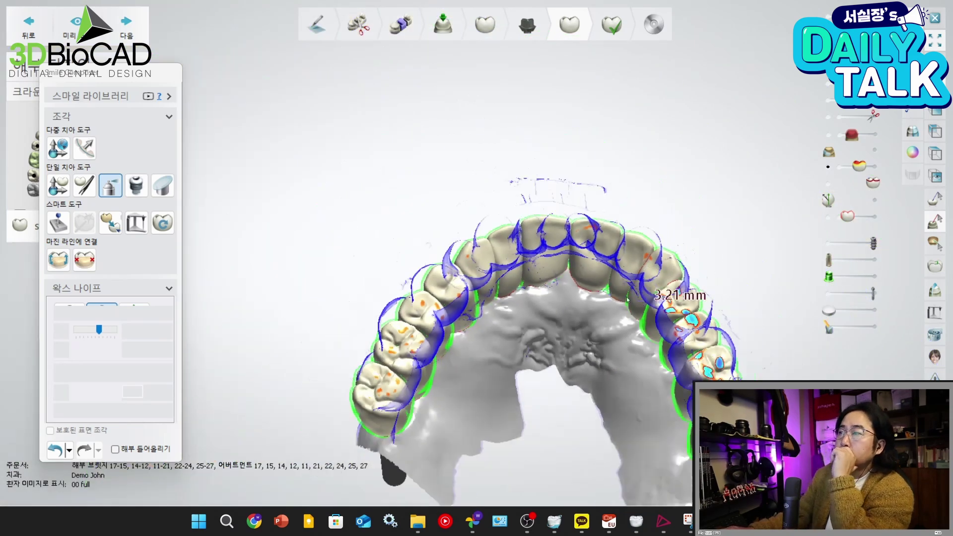
{"action": "scroll", "coordinate": [654, 350], "scroll_direction": "up", "scroll_amount": 2}
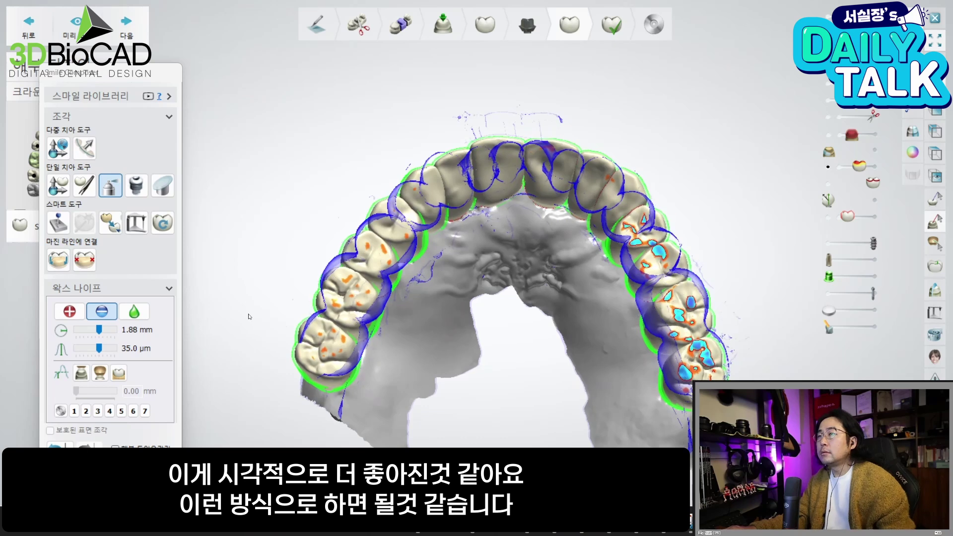
{"action": "scroll", "coordinate": [497, 323], "scroll_direction": "down", "scroll_amount": 3}
{"action": "scroll", "coordinate": [496, 278], "scroll_direction": "up", "scroll_amount": 2}
{"action": "right_click_drag", "start_coordinate": [615, 213], "coordinate": [645, 248]}
{"action": "right_click_drag", "start_coordinate": [830, 218], "coordinate": [698, 272]}
{"action": "right_click_drag", "start_coordinate": [697, 163], "coordinate": [682, 214]}
{"action": "middle_click_drag", "start_coordinate": [682, 213], "coordinate": [598, 209]}
{"action": "scroll", "coordinate": [598, 209], "scroll_direction": "up", "scroll_amount": 5}
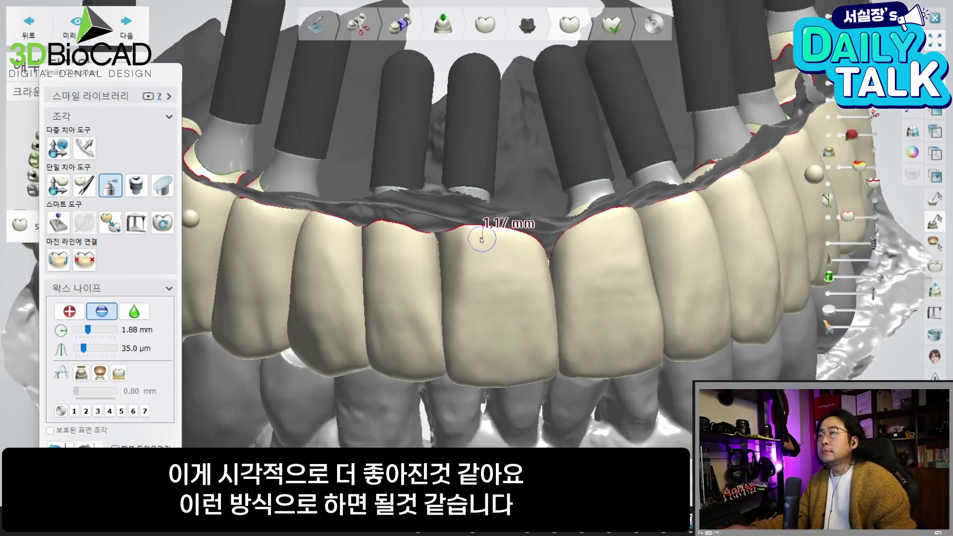
{"action": "scroll", "coordinate": [261, 246], "scroll_direction": "down", "scroll_amount": 1}
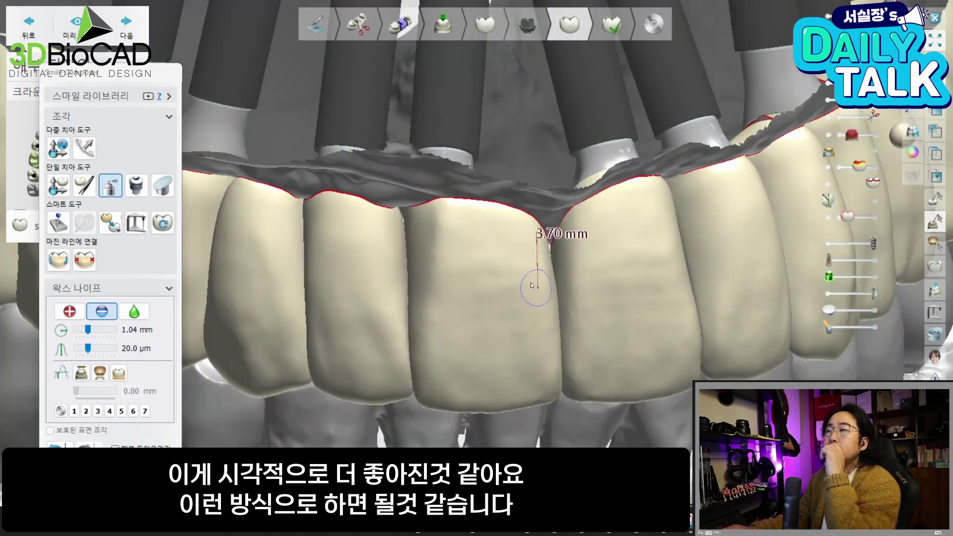
{"action": "scroll", "coordinate": [554, 327], "scroll_direction": "down", "scroll_amount": 7}
{"action": "right_click_drag", "start_coordinate": [554, 316], "coordinate": [549, 347]}
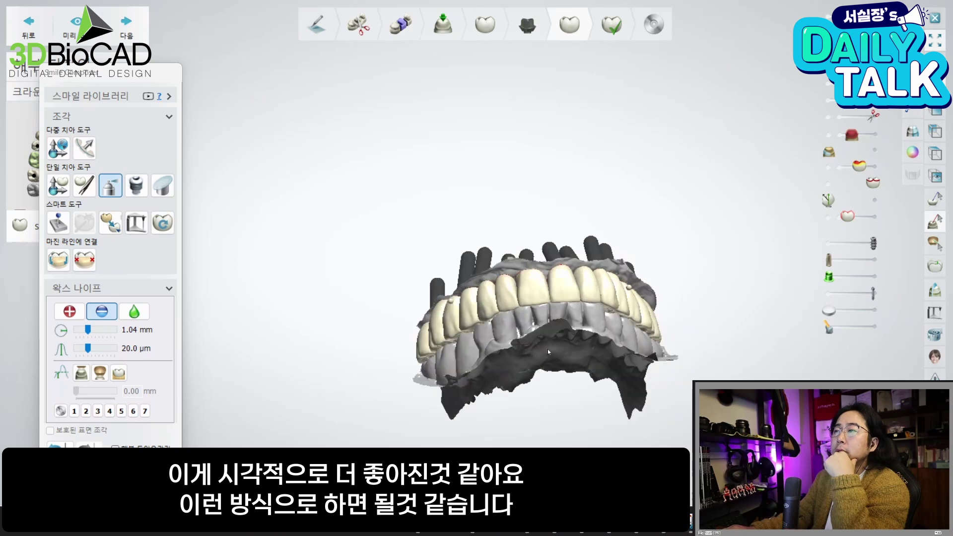
{"action": "scroll", "coordinate": [536, 348], "scroll_direction": "up", "scroll_amount": 3}
{"action": "key", "text": "Escape"}
{"action": "right_click_drag", "start_coordinate": [497, 304], "coordinate": [556, 288]}
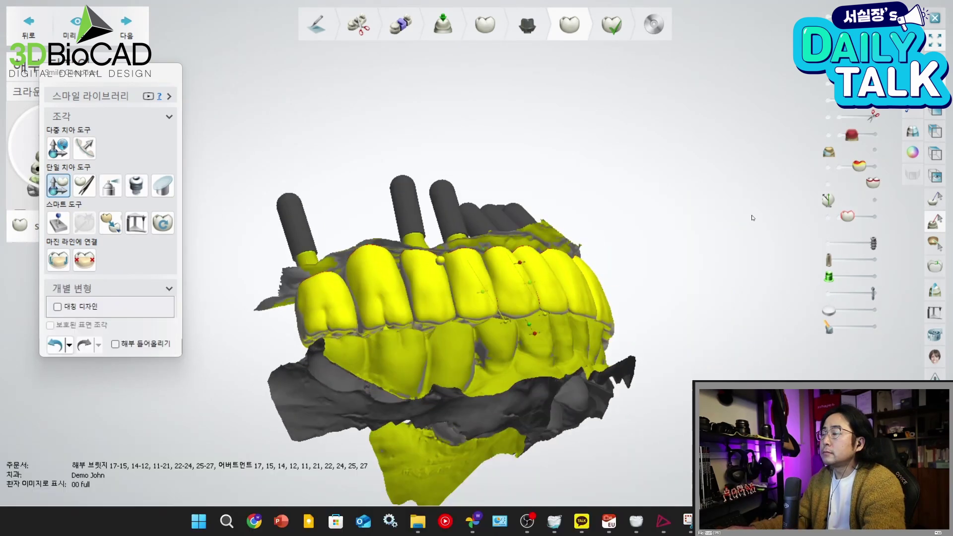
Inspect the upper crowns against the lower arch from the front and occlusal side, and hide the jaw scans, leaving crowns and abutments
{"action": "right_click_drag", "start_coordinate": [752, 217], "coordinate": [501, 326]}
{"action": "scroll", "coordinate": [546, 348], "scroll_direction": "down", "scroll_amount": 3}
{"action": "scroll", "coordinate": [500, 325], "scroll_direction": "up", "scroll_amount": 6}
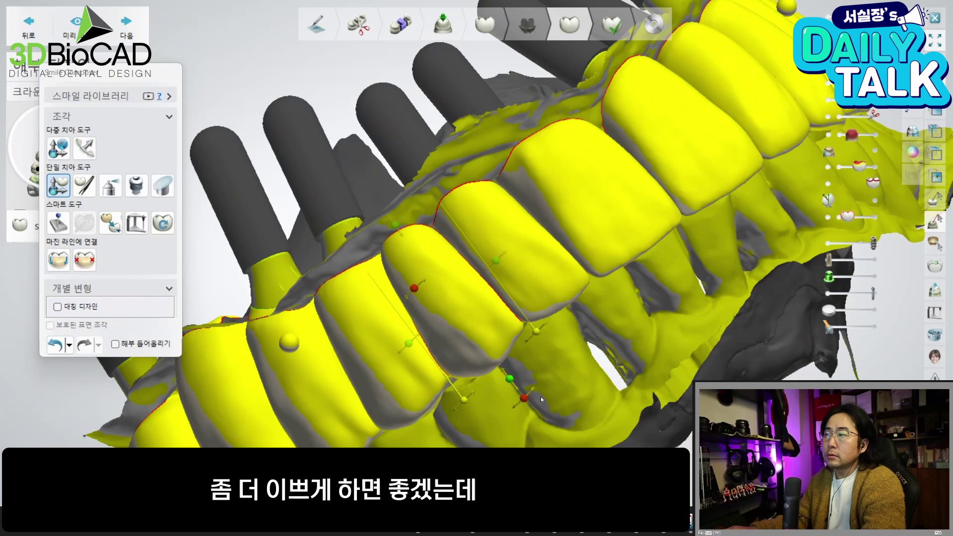
{"action": "scroll", "coordinate": [540, 397], "scroll_direction": "down", "scroll_amount": 6}
{"action": "right_click_drag", "start_coordinate": [513, 347], "coordinate": [484, 328]}
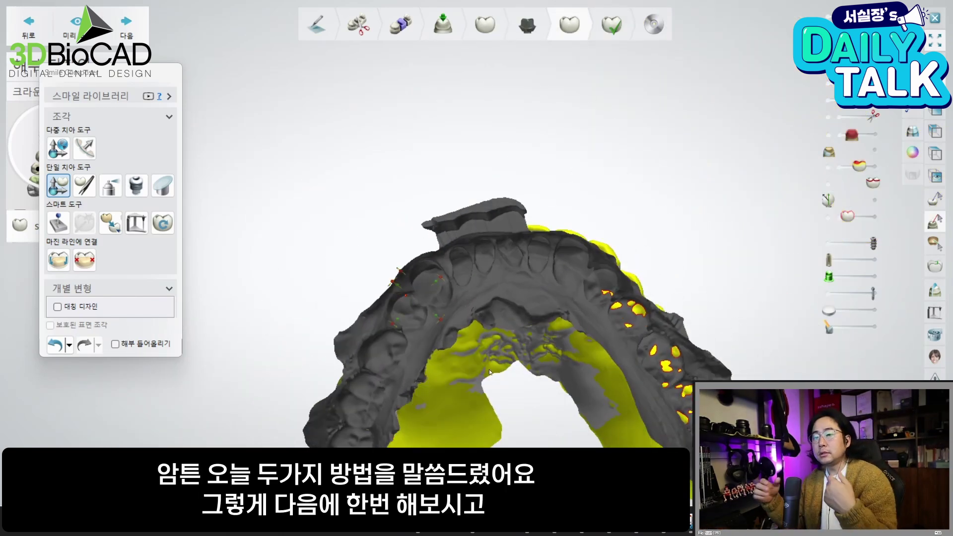
{"action": "right_click_drag", "start_coordinate": [544, 339], "coordinate": [598, 417]}
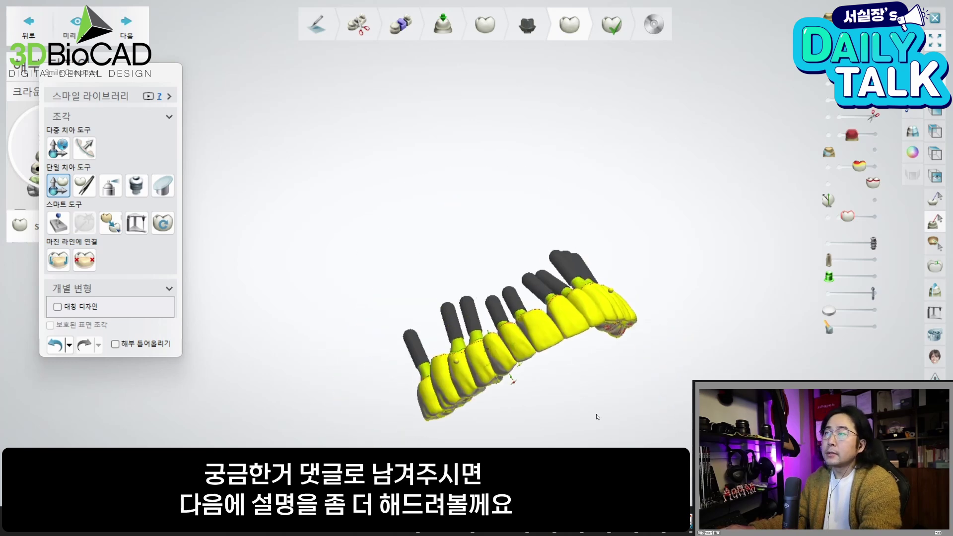
Activate the wax knife (왁스 나이프) and examine the gingival edges of the anterior crowns around their abutments
{"action": "scroll", "coordinate": [525, 325], "scroll_direction": "up", "scroll_amount": 8}
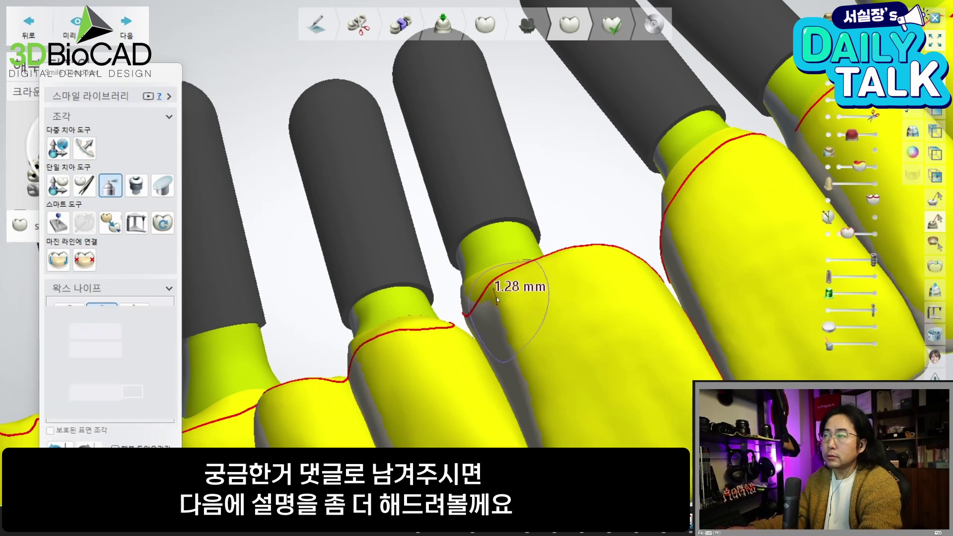
{"action": "scroll", "coordinate": [513, 322], "scroll_direction": "down", "scroll_amount": 4}
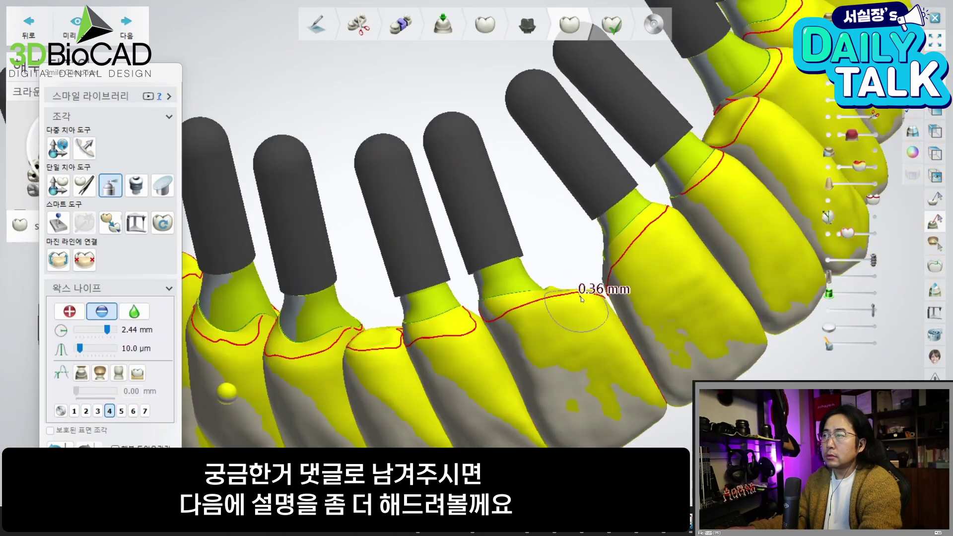
{"action": "right_click_drag", "start_coordinate": [588, 298], "coordinate": [513, 312]}
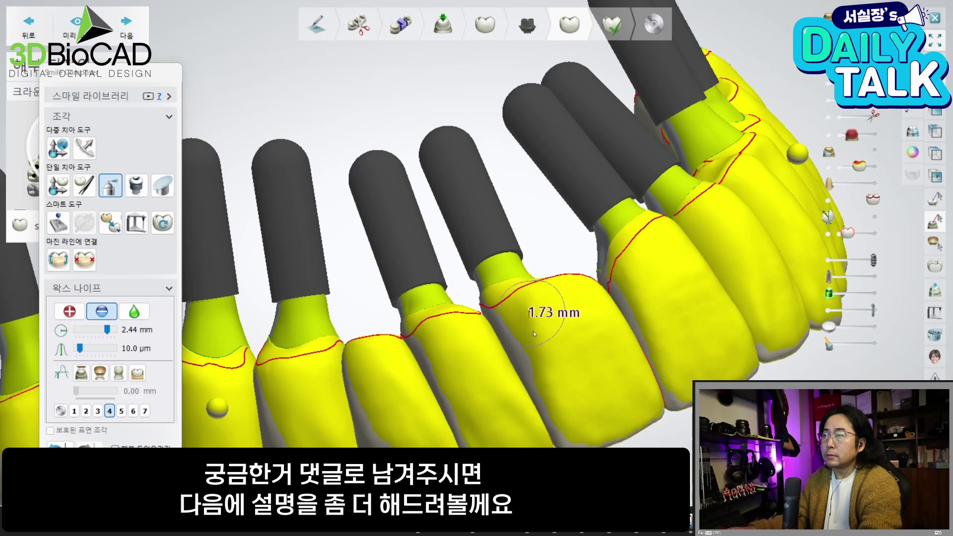
{"action": "scroll", "coordinate": [530, 325], "scroll_direction": "down", "scroll_amount": 3}
{"action": "right_click_drag", "start_coordinate": [525, 349], "coordinate": [492, 346]}
{"action": "scroll", "coordinate": [633, 285], "scroll_direction": "down", "scroll_amount": 3}
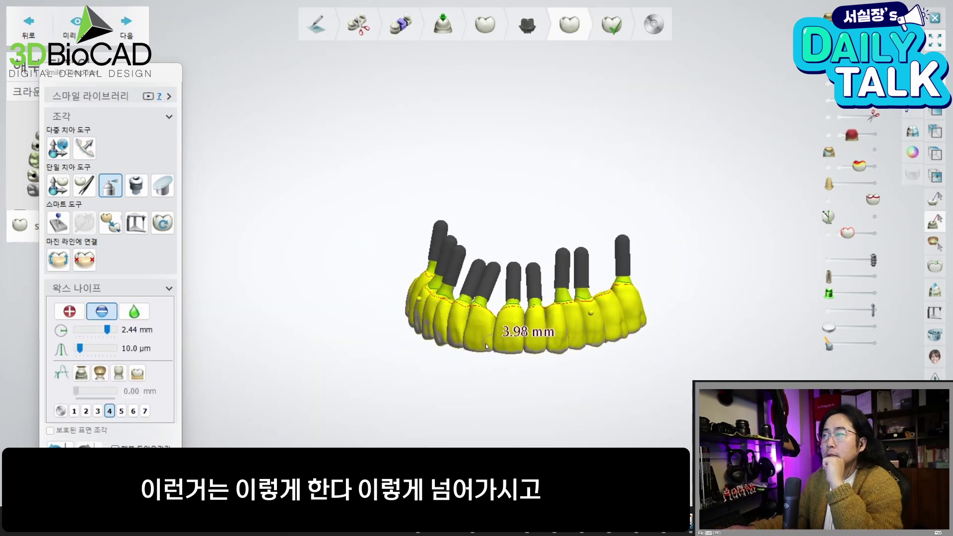
Examine the gingival edges of the side crowns and their fit on the abutments from several angles
{"action": "scroll", "coordinate": [511, 333], "scroll_direction": "up", "scroll_amount": 5}
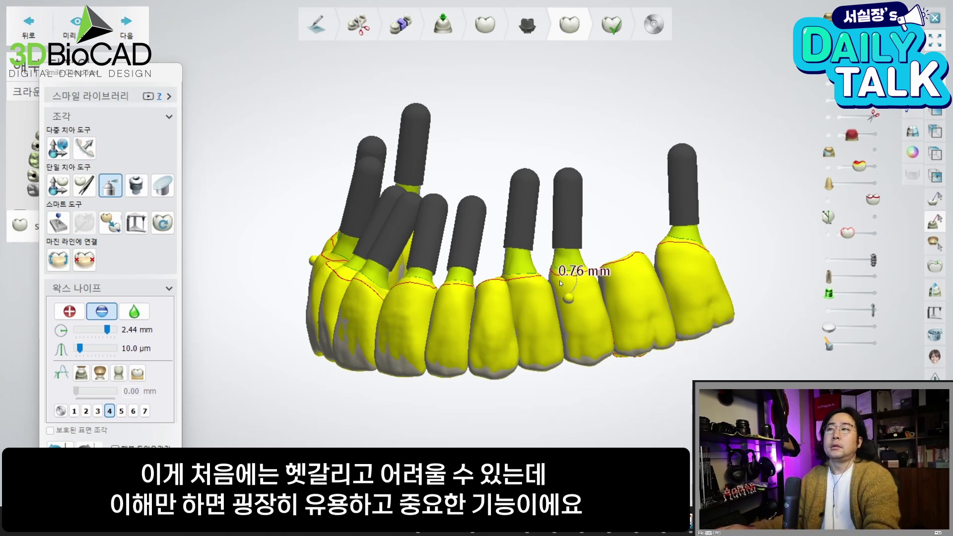
{"action": "scroll", "coordinate": [527, 313], "scroll_direction": "up", "scroll_amount": 5}
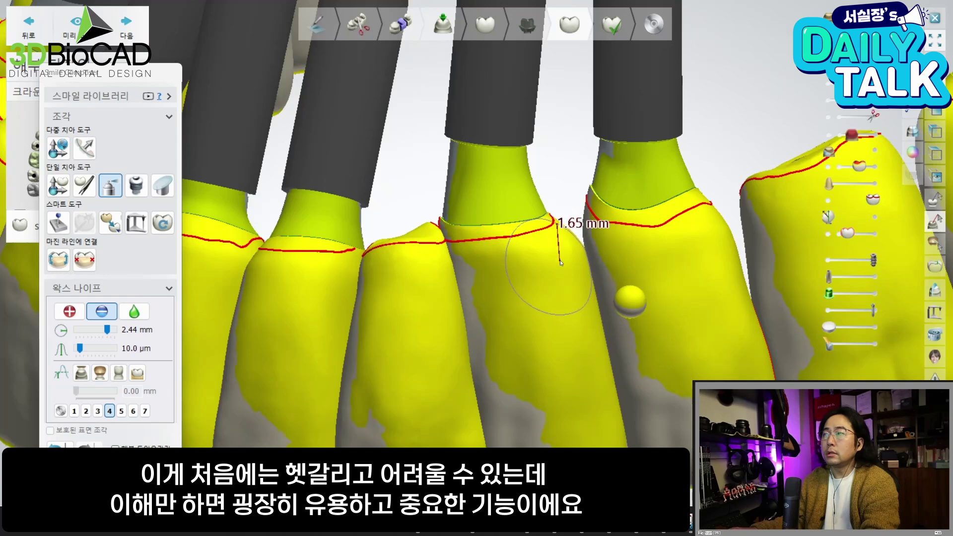
{"action": "left_click", "coordinate": [560, 260]}
{"action": "scroll", "coordinate": [698, 316], "scroll_direction": "down", "scroll_amount": 5}
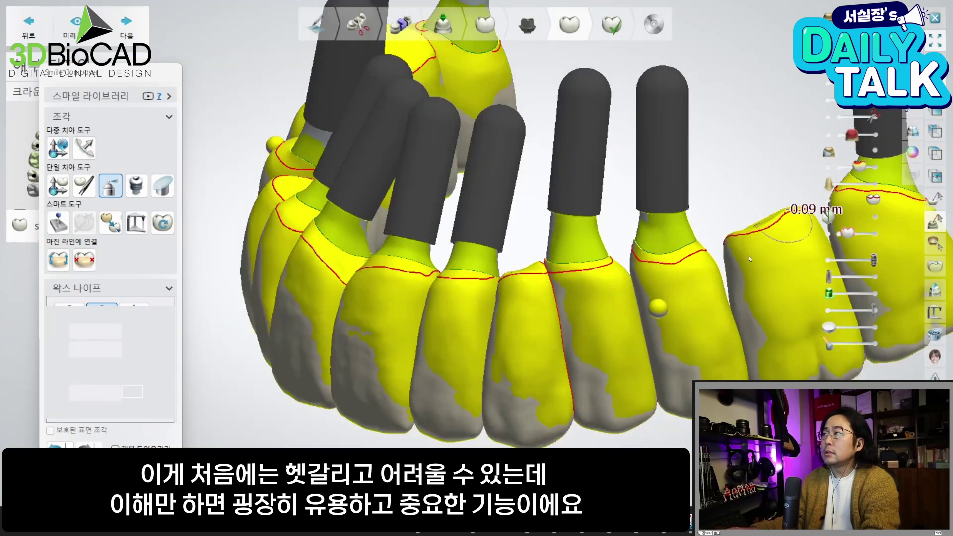
{"action": "right_click_drag", "start_coordinate": [749, 255], "coordinate": [853, 264]}
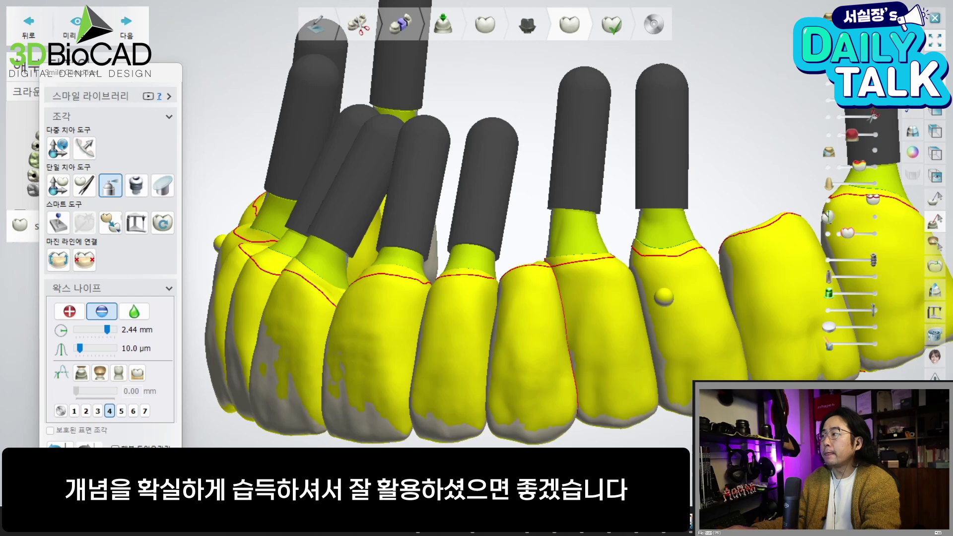
{"action": "scroll", "coordinate": [463, 293], "scroll_direction": "down", "scroll_amount": 4}
{"action": "right_click_drag", "start_coordinate": [458, 289], "coordinate": [303, 295]}
Move the Smile Composer tool window off the tooth overview's edge and show the whole bridge from the front
{"action": "left_click_drag", "start_coordinate": [129, 73], "coordinate": [173, 42]}
{"action": "mouse_move", "coordinate": [409, 339]}
{"action": "right_mouse_down"}
{"action": "mouse_move", "coordinate": [451, 335]}
{"action": "mouse_move", "coordinate": [466, 362]}
{"action": "mouse_move", "coordinate": [472, 341]}
{"action": "mouse_move", "coordinate": [715, 298]}
{"action": "right_mouse_up"}
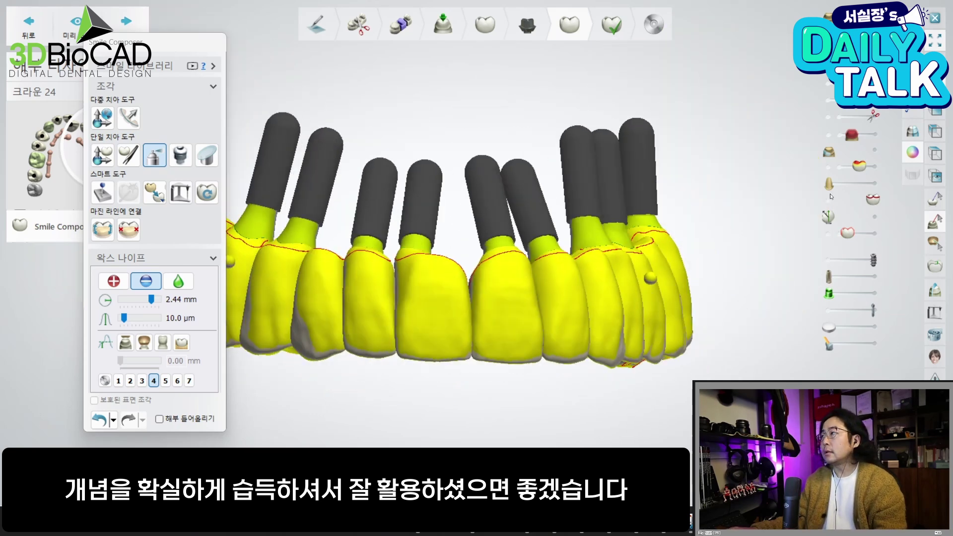
{"action": "middle_click_drag", "start_coordinate": [386, 401], "coordinate": [406, 406]}
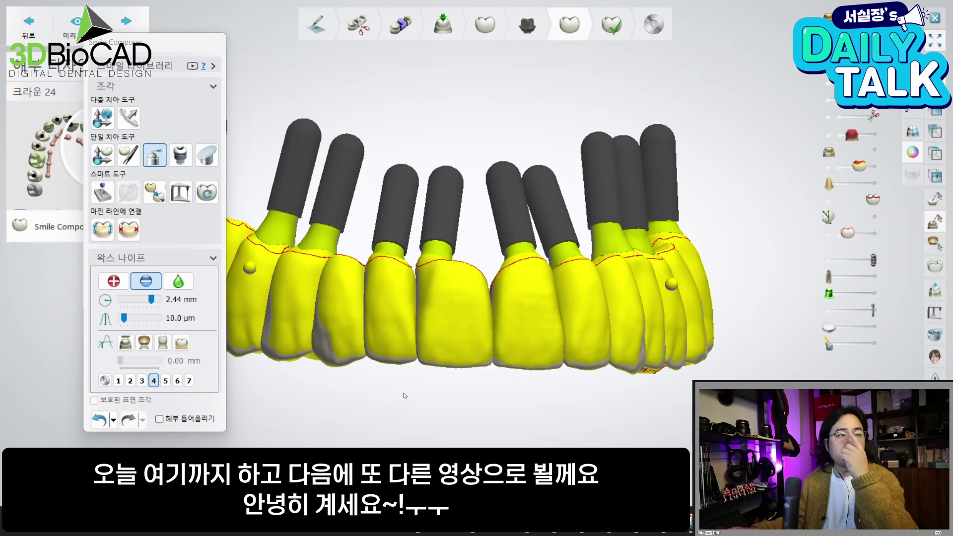